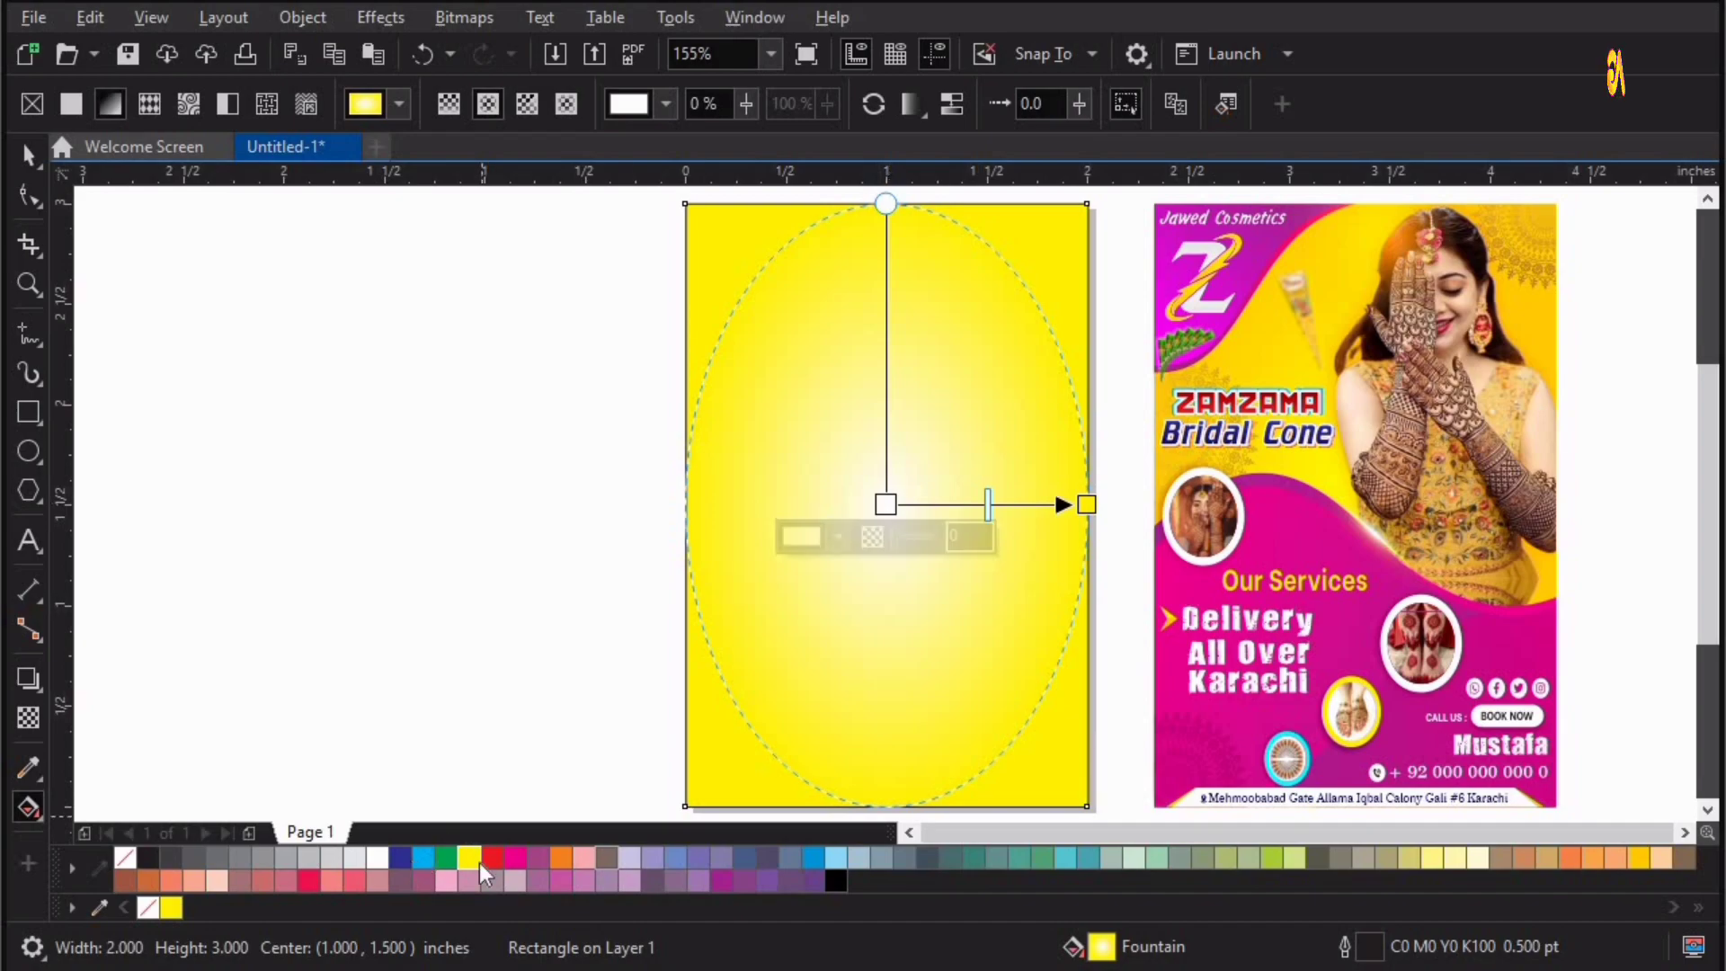
# Set the background rectangle's elliptical gradient to yellow at the centre and deep golden yellow at the outer edge.
pyautogui.click(476, 859)
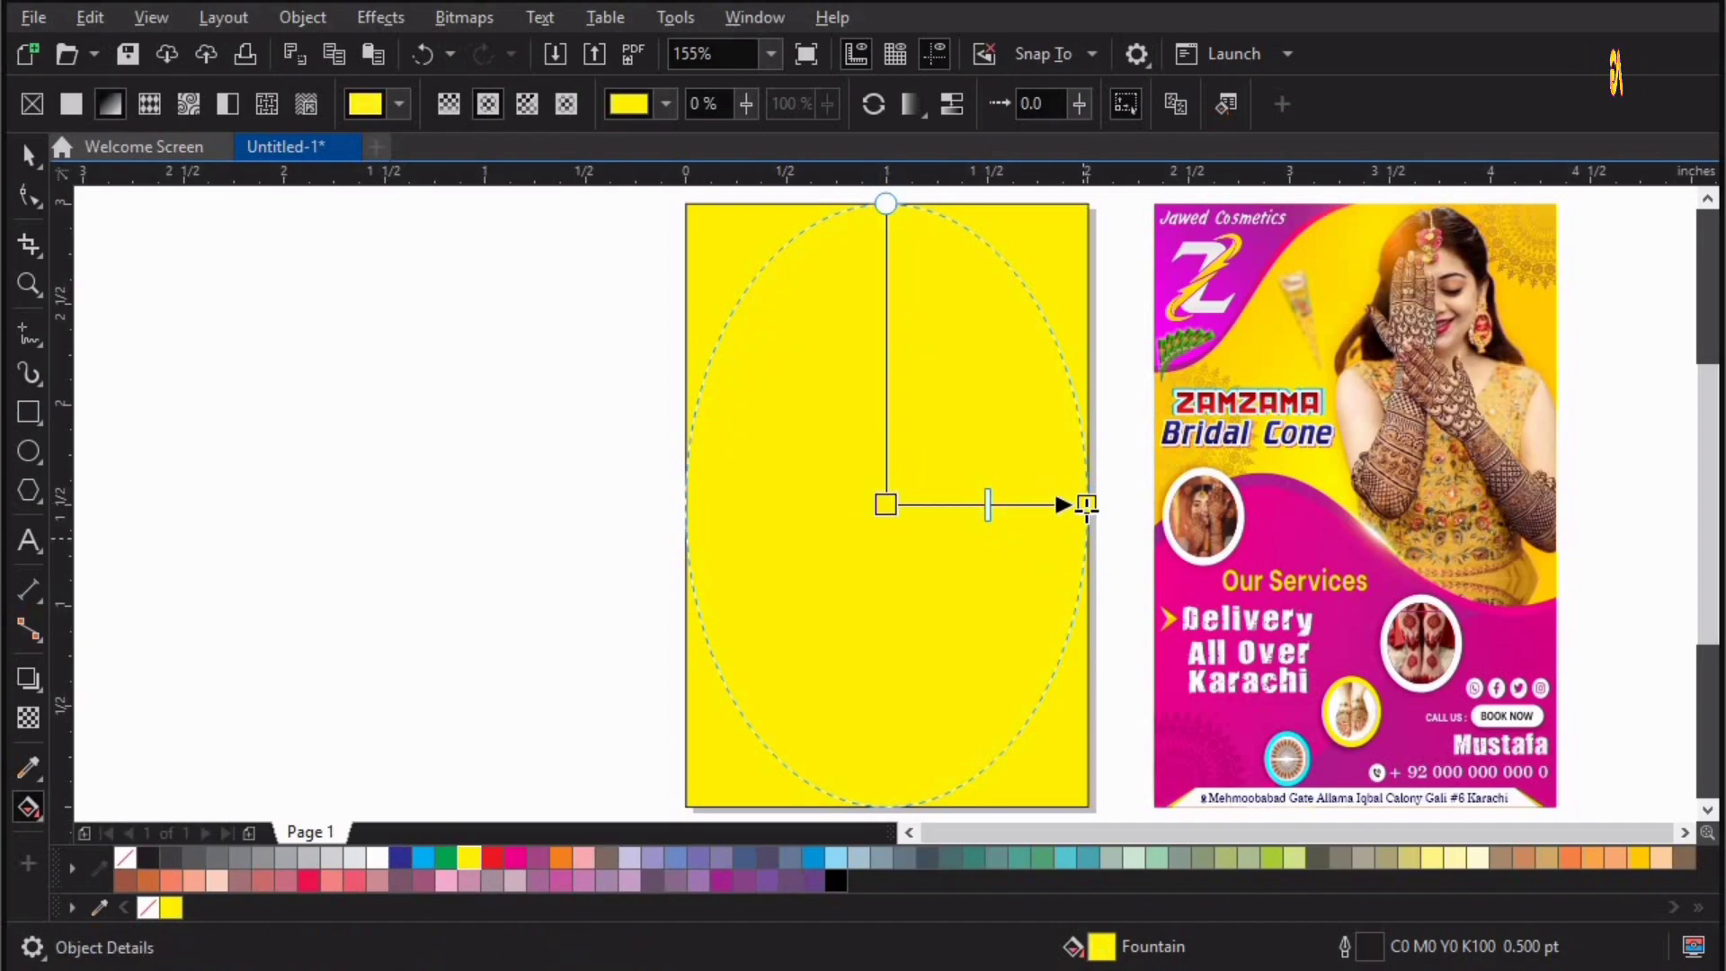
pyautogui.click(1086, 505)
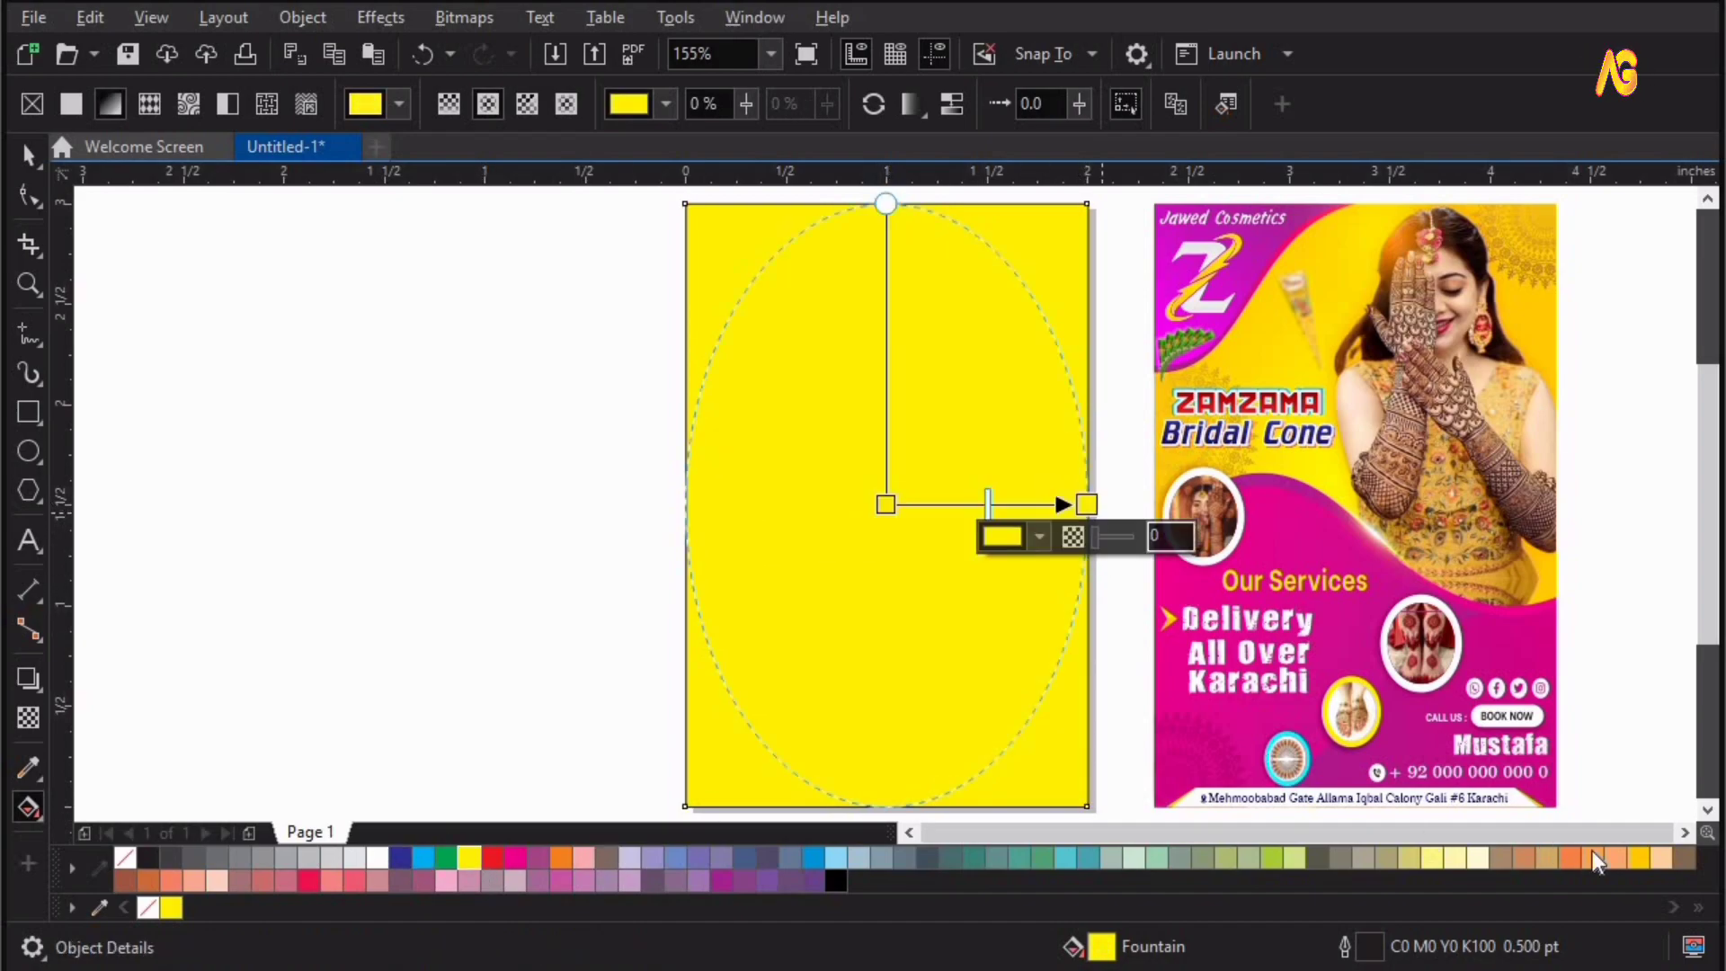
pyautogui.click(1649, 855)
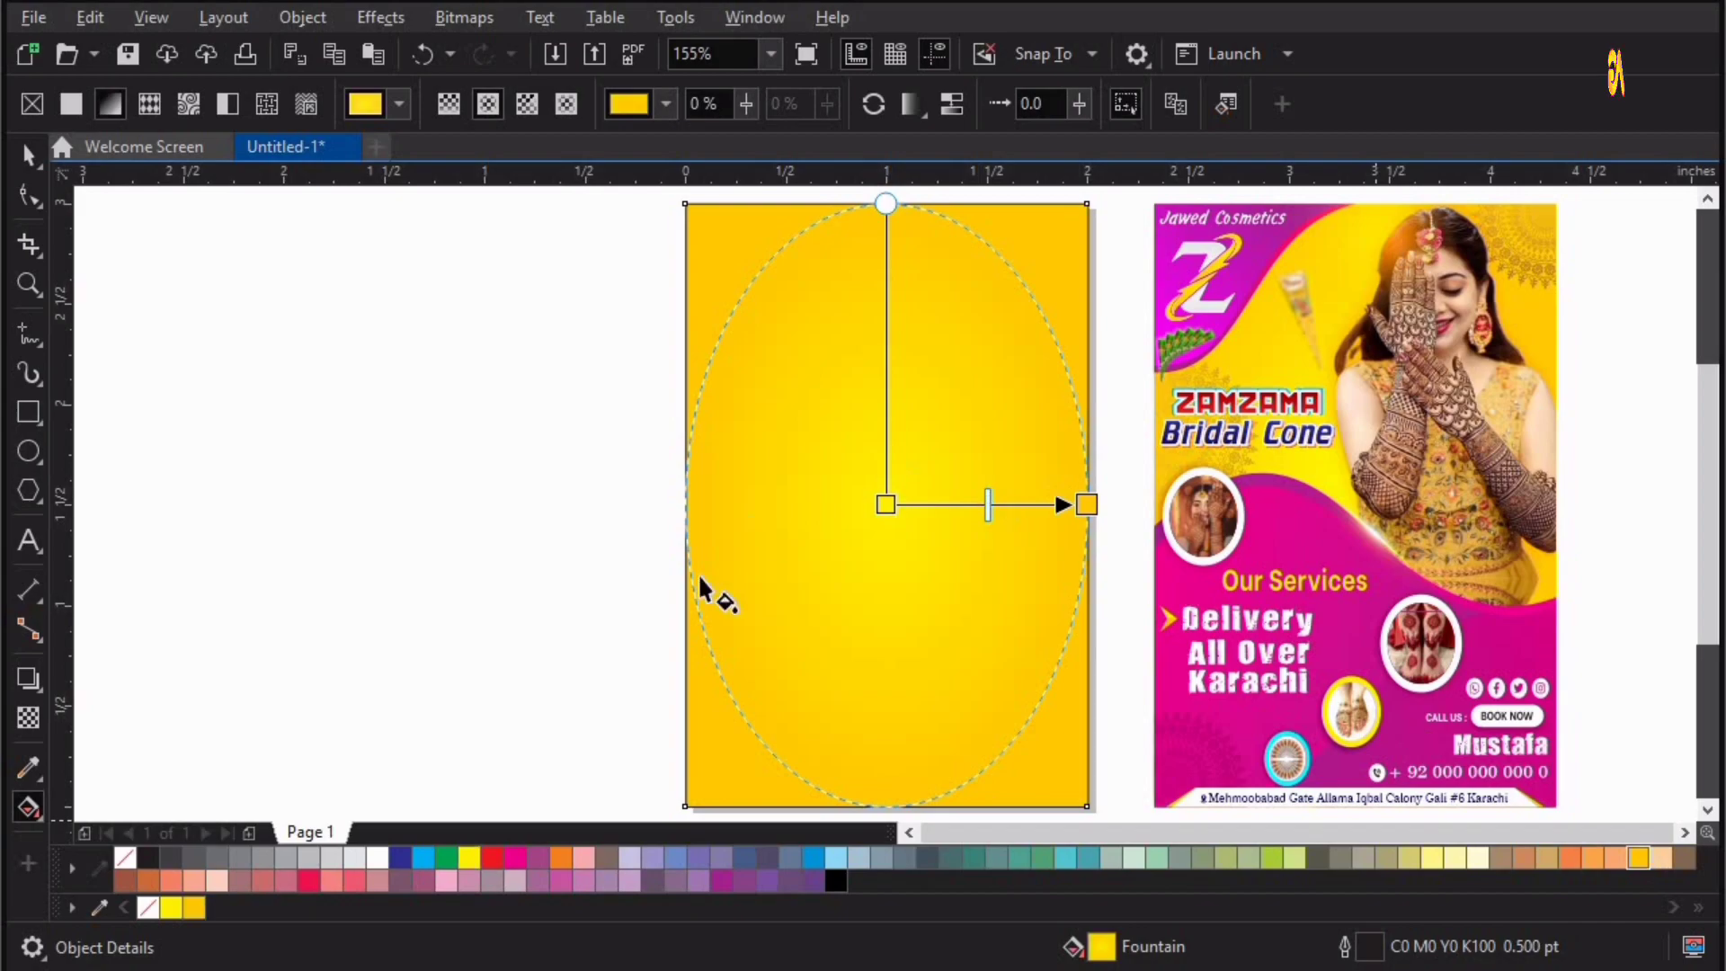
# Set the background rectangle's outline to golden yellow (C0 M20 Y100 K0) and deselect it.
pyautogui.click(79, 865)
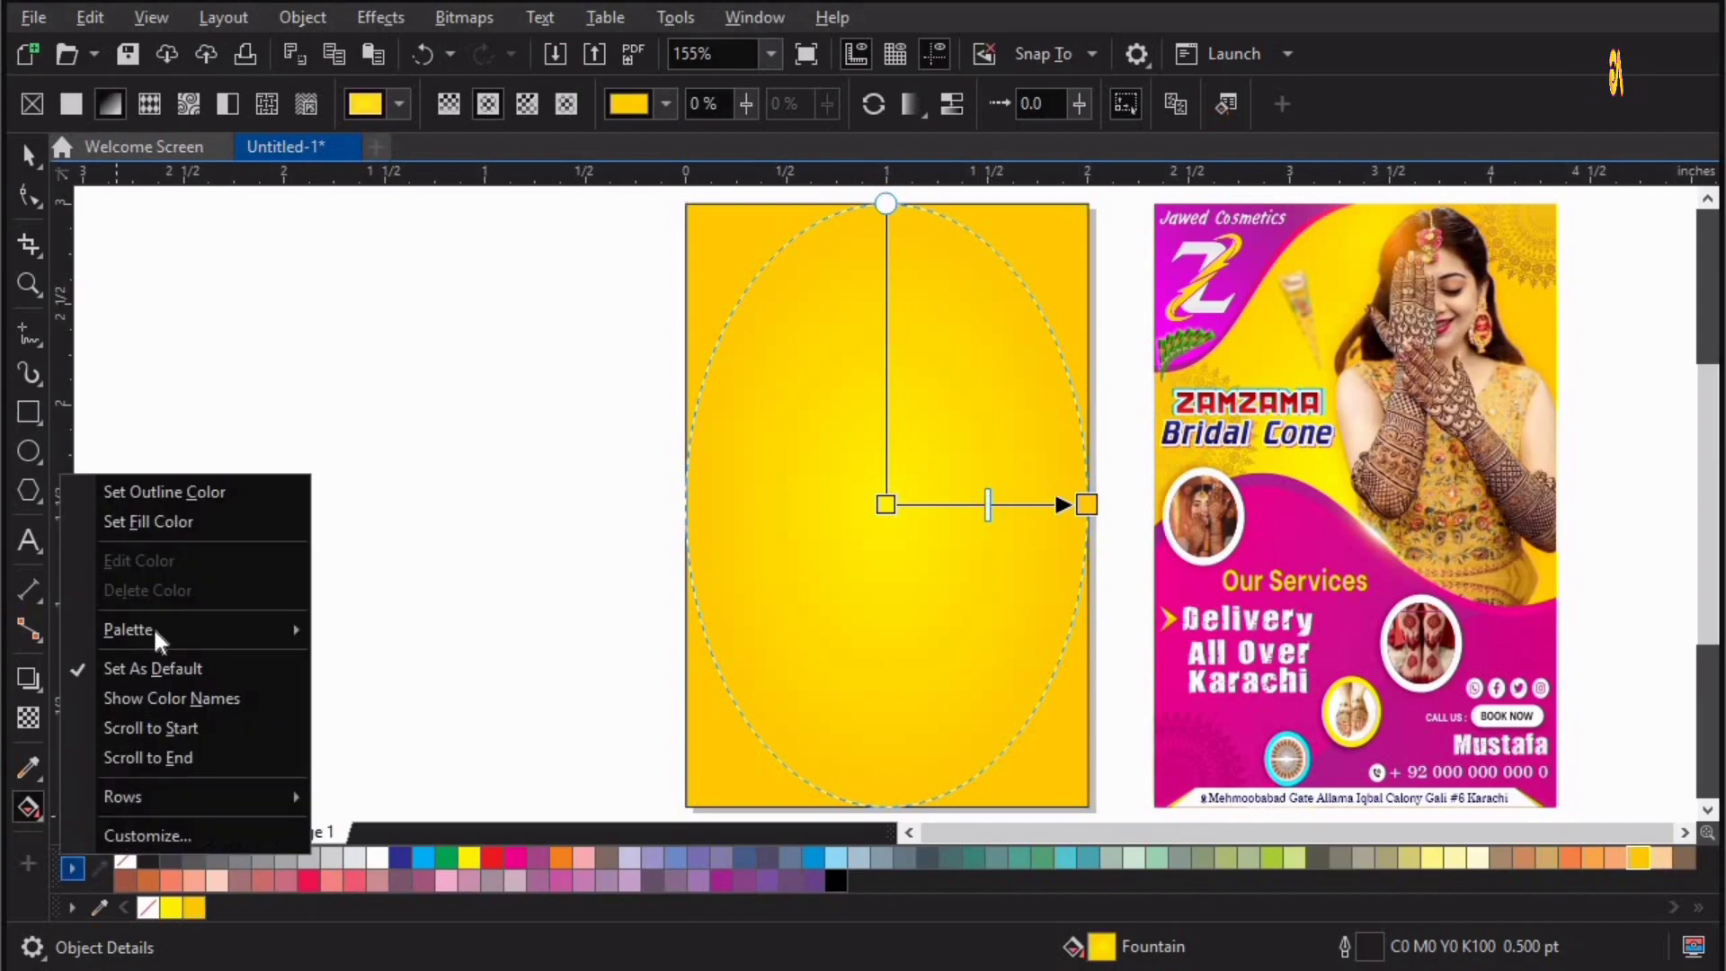
pyautogui.click(157, 490)
pyautogui.click(428, 462)
pyautogui.click(30, 162)
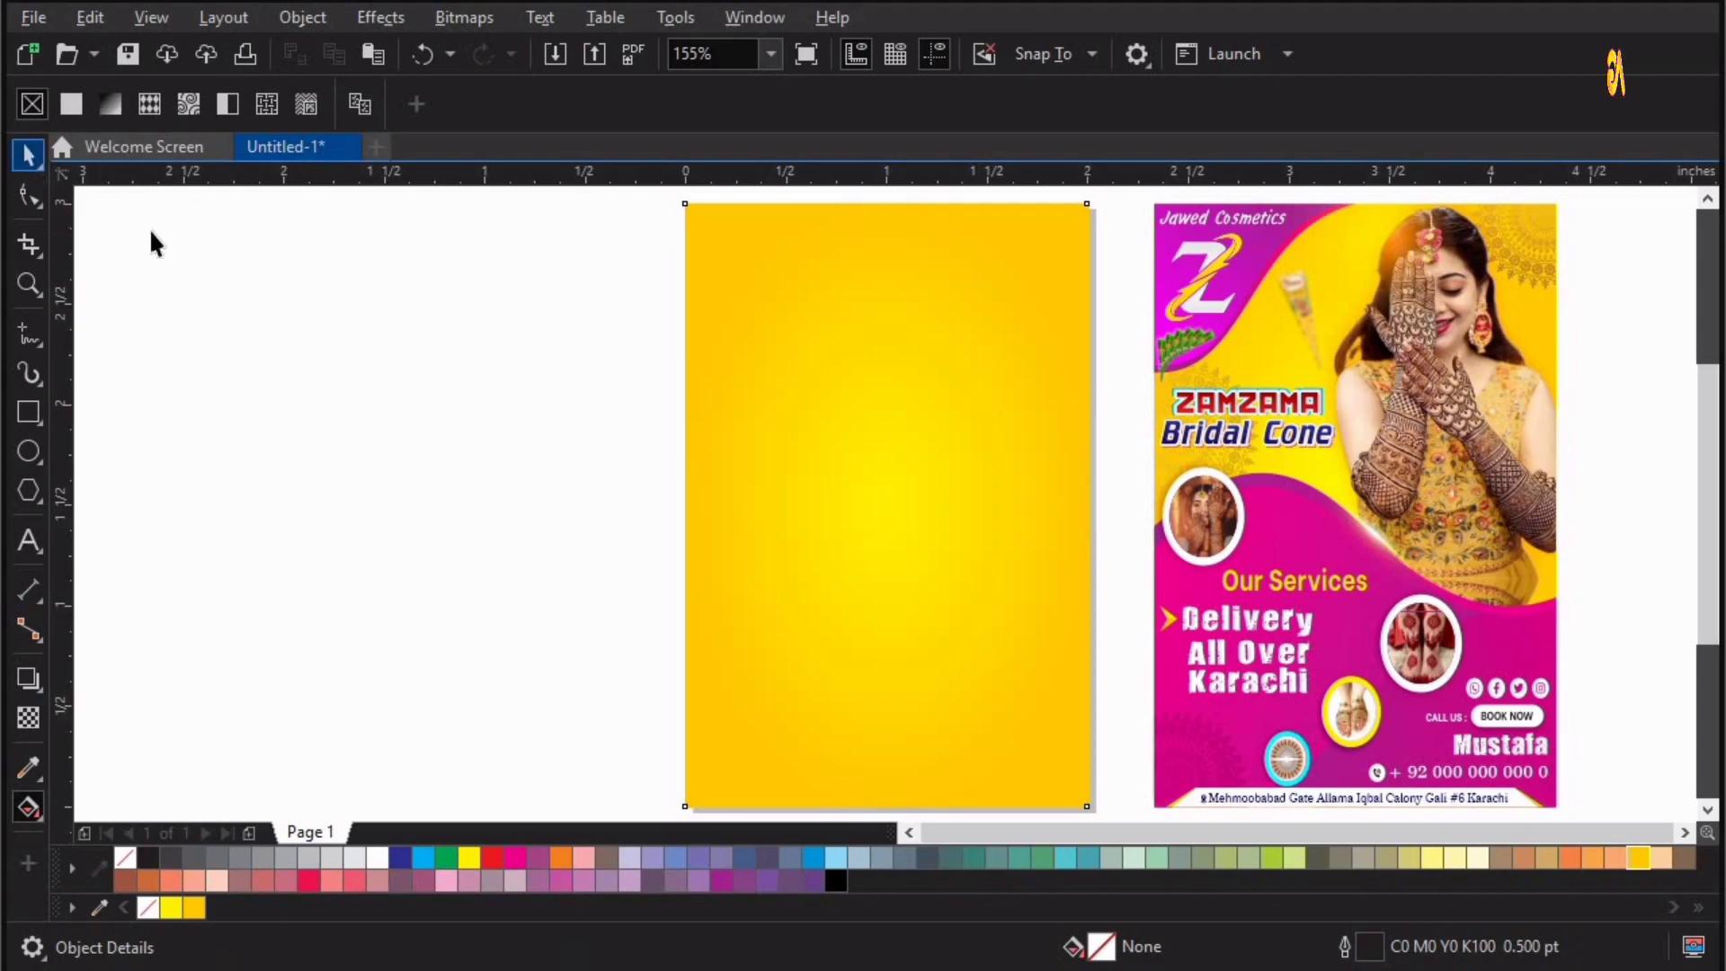
pyautogui.click(151, 241)
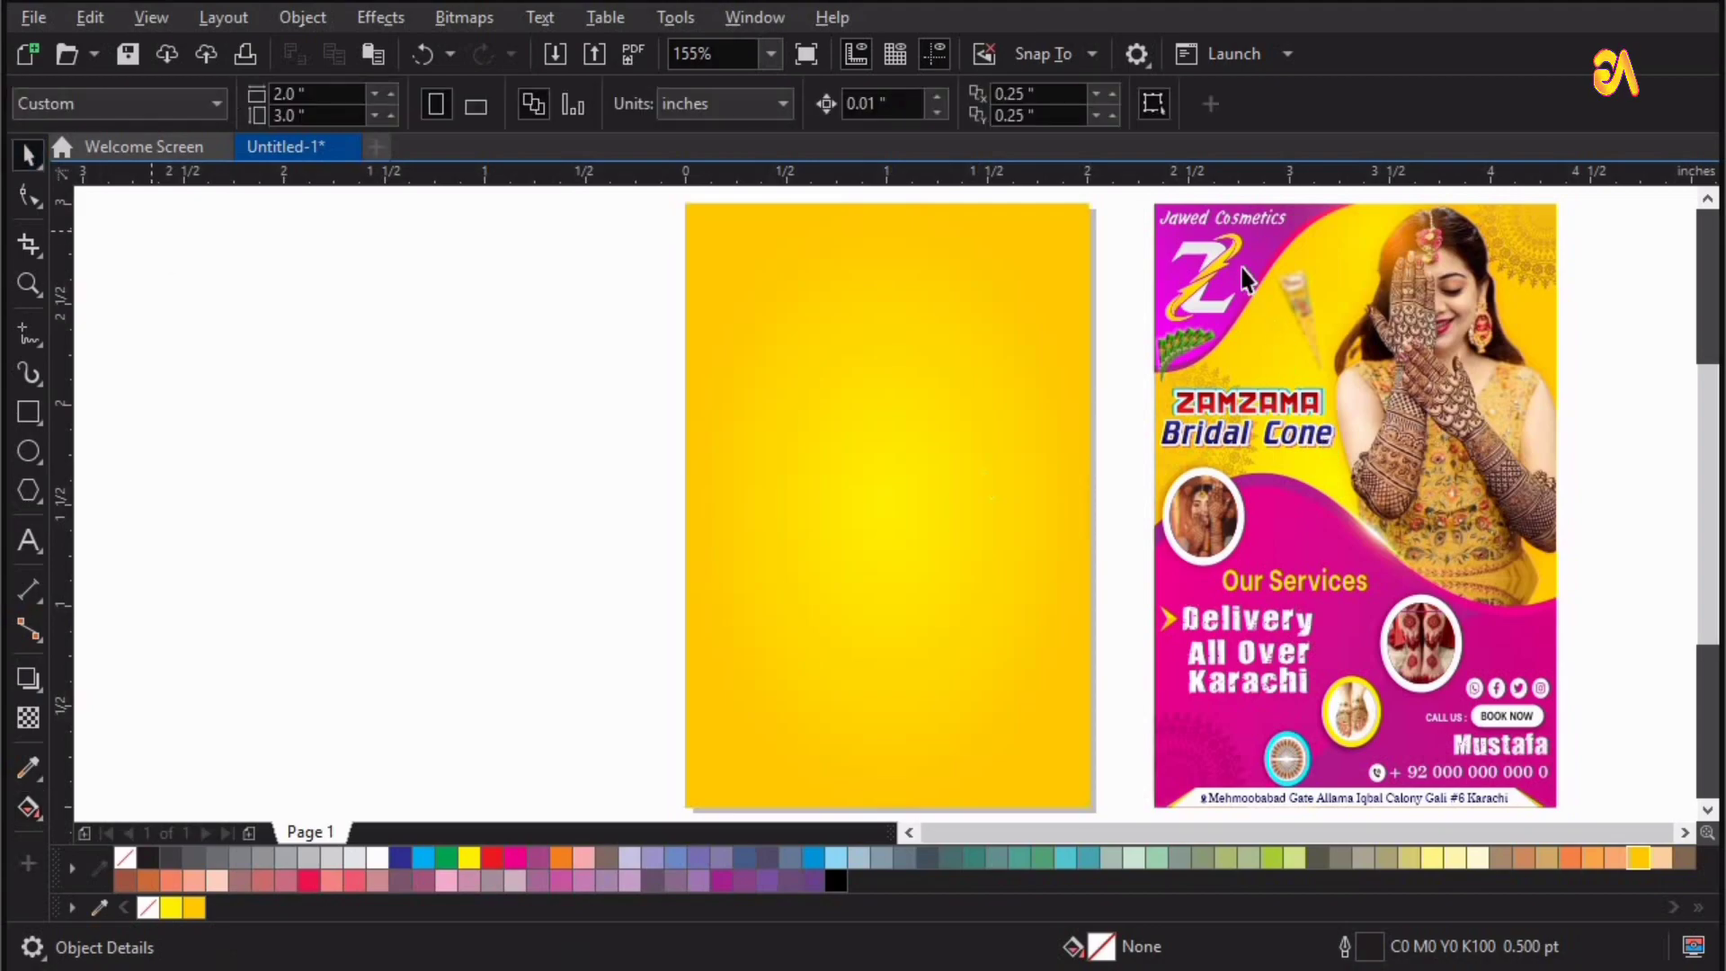
# Draw a square about 0.765 in wide on the empty area beside the page and convert it to curves.
pyautogui.click(27, 411)
pyautogui.moveTo(445, 277); pyautogui.dragTo(530, 424)
pyautogui.click(29, 154)
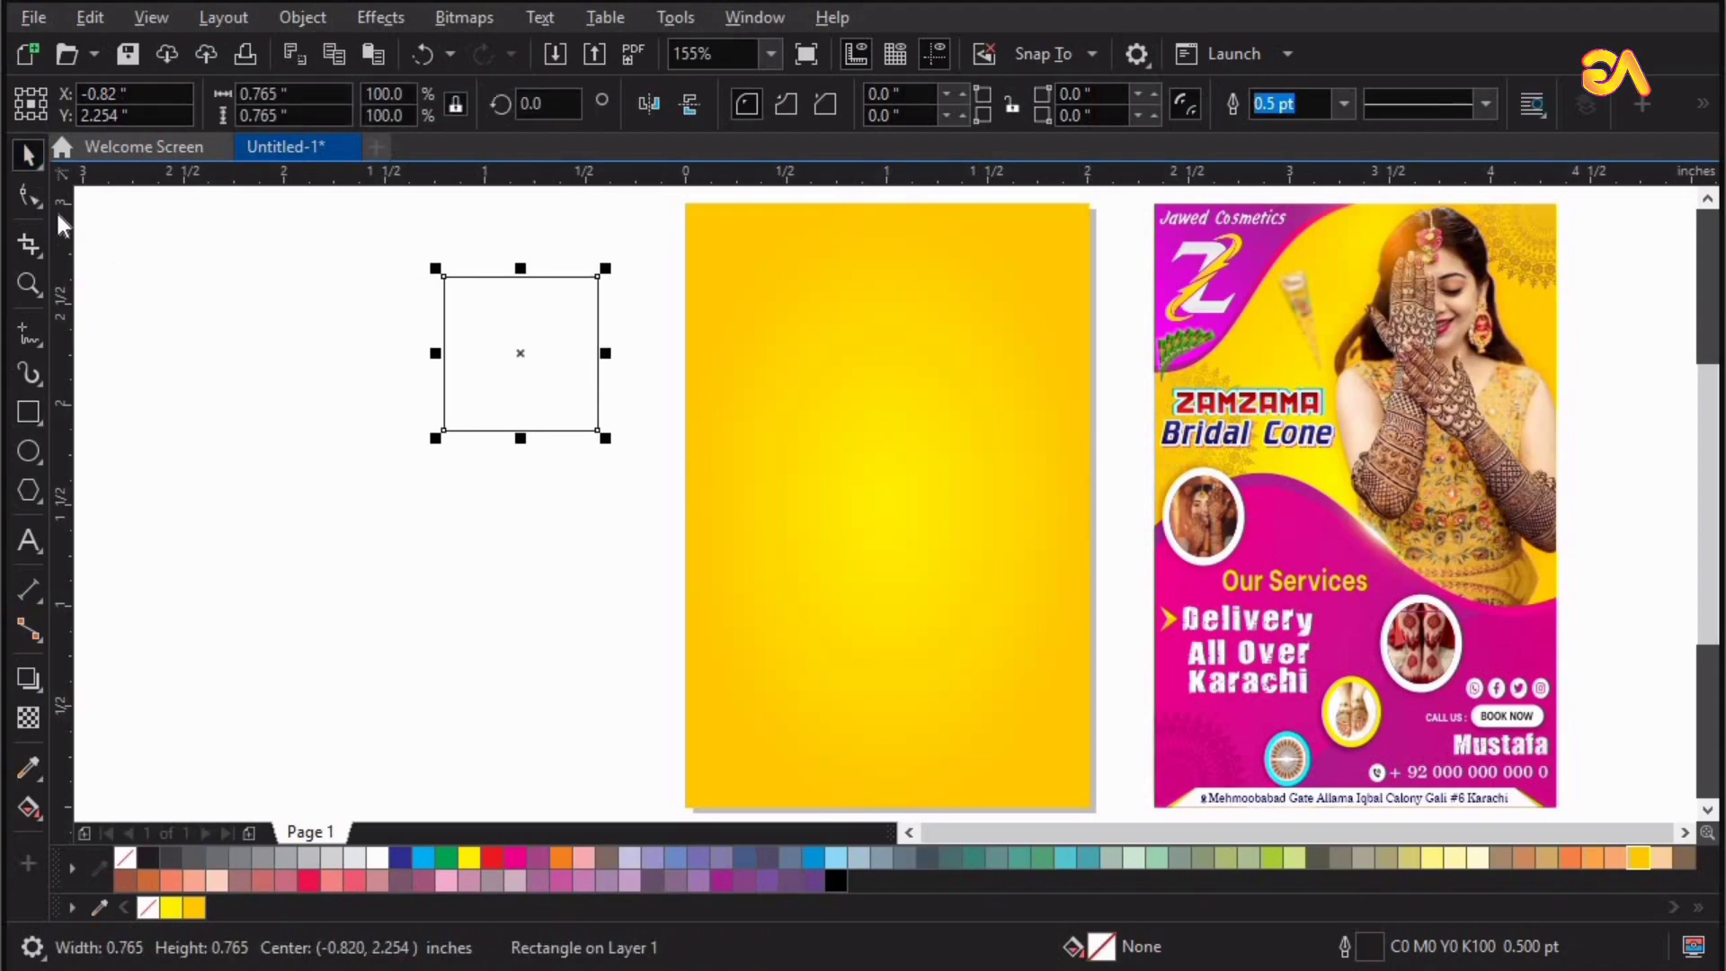
pyautogui.click(302, 17)
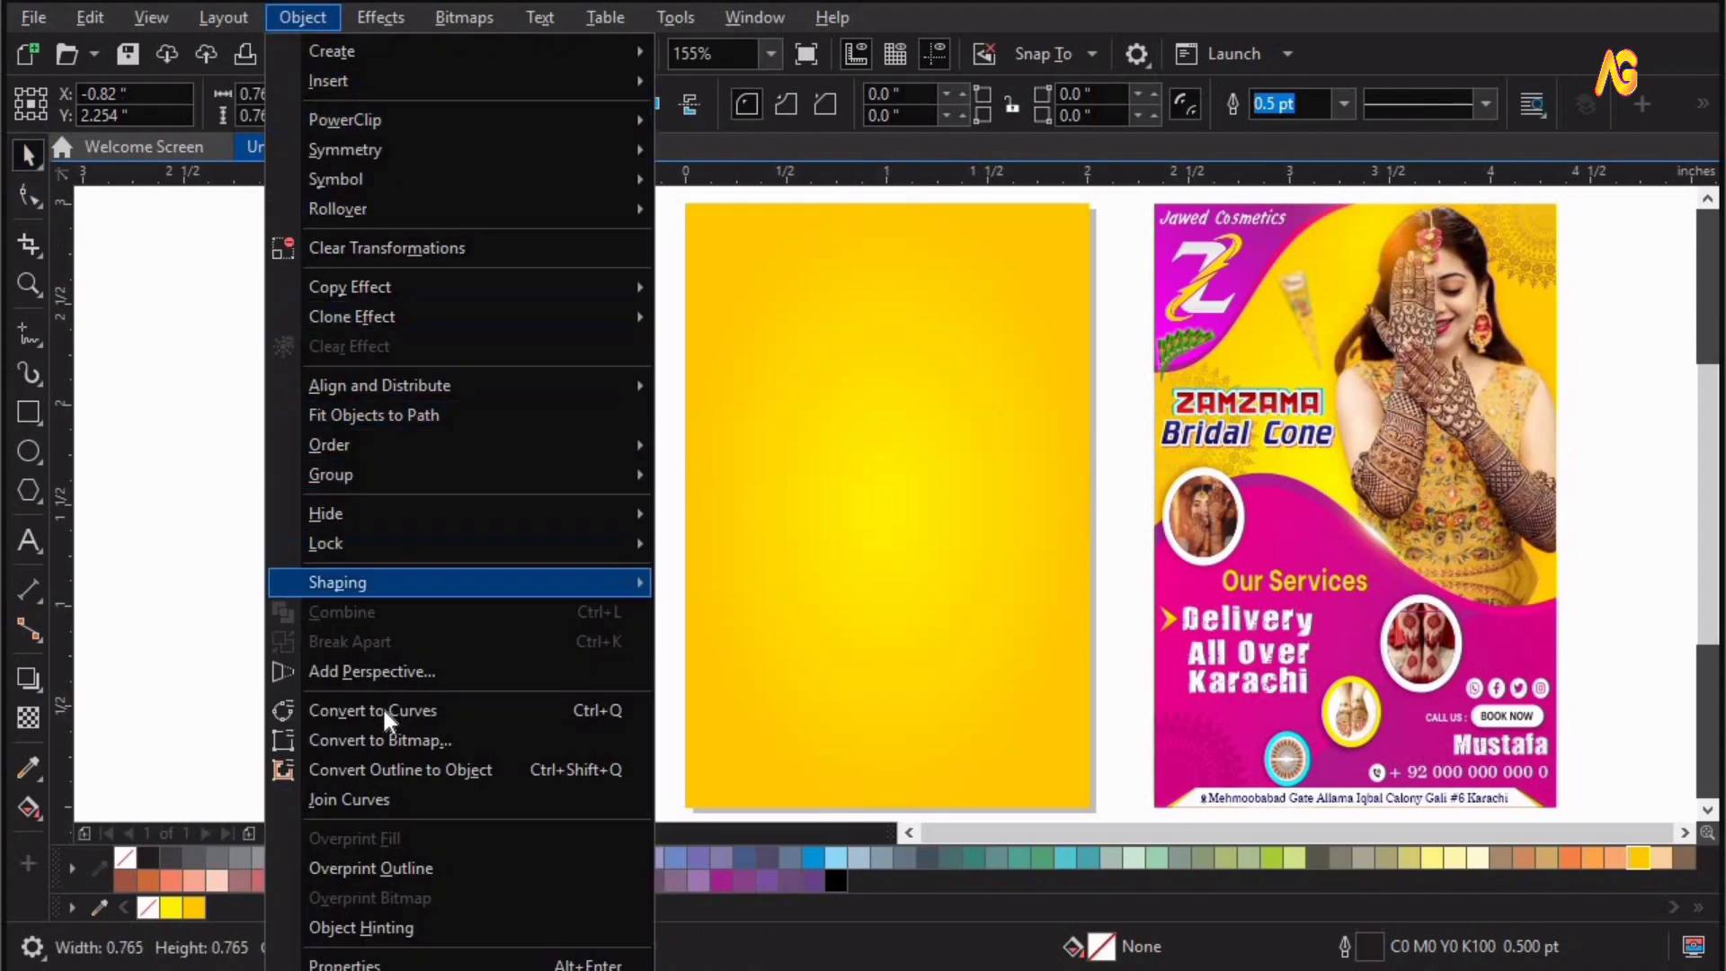
pyautogui.click(383, 712)
# Delete the square's lower-right corner node to leave a triangle.
pyautogui.click(30, 193)
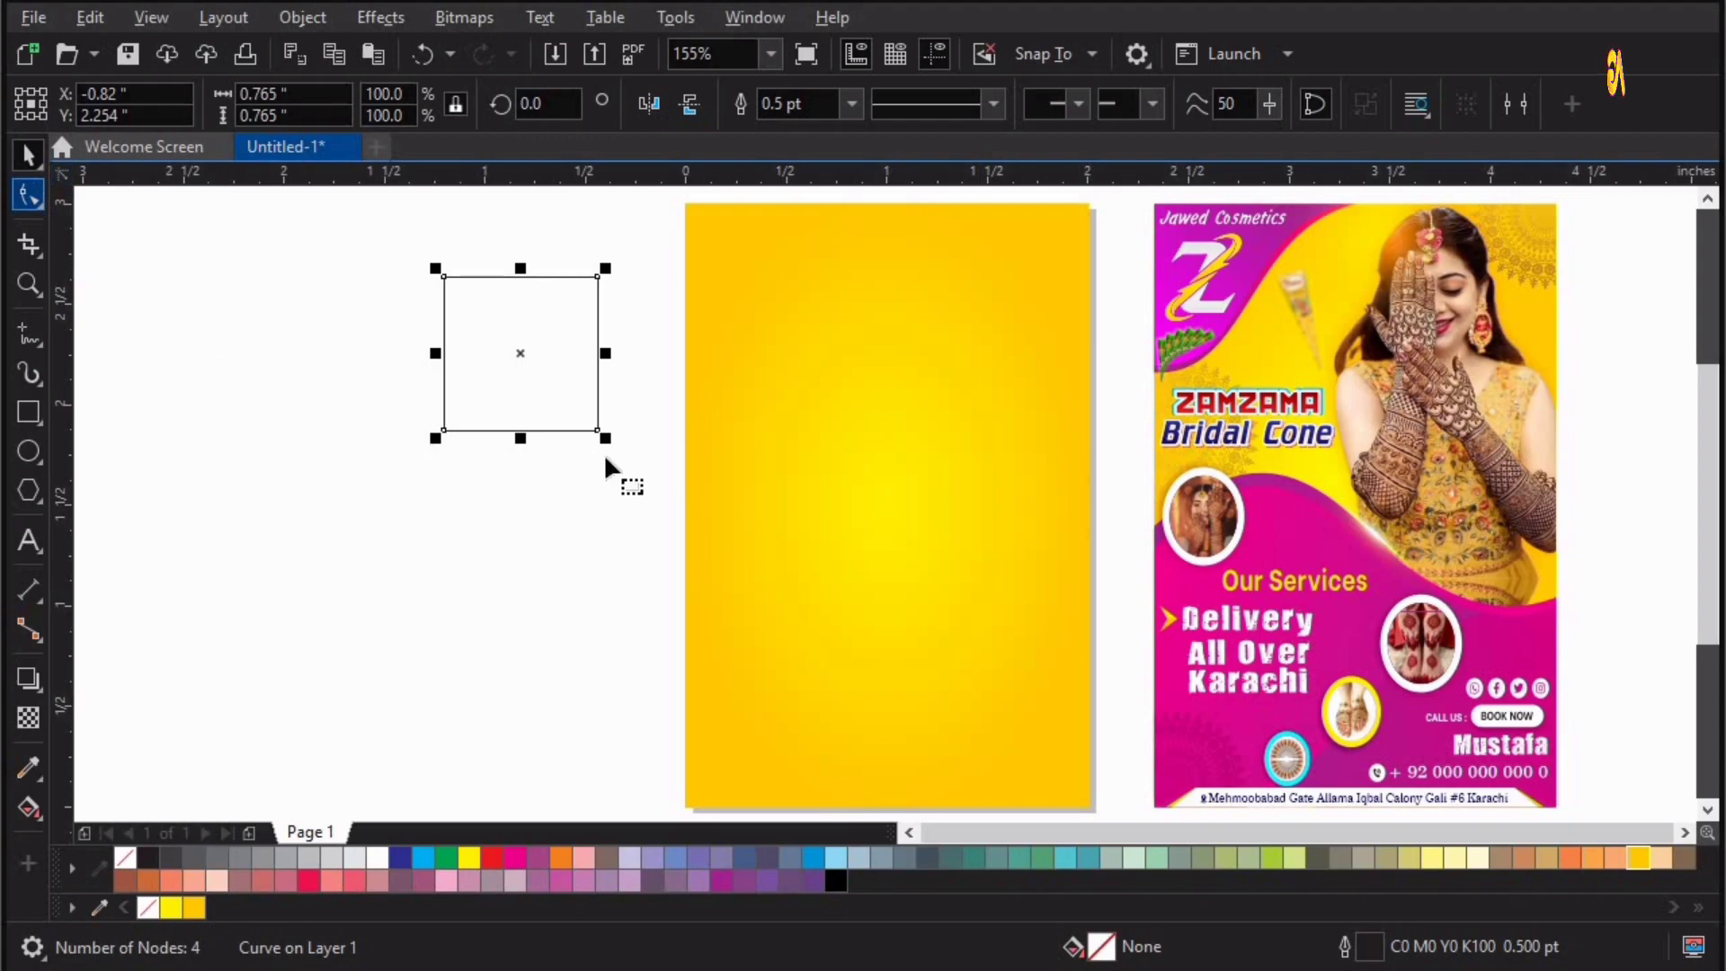
pyautogui.click(598, 430)
pyautogui.rightClick(601, 428)
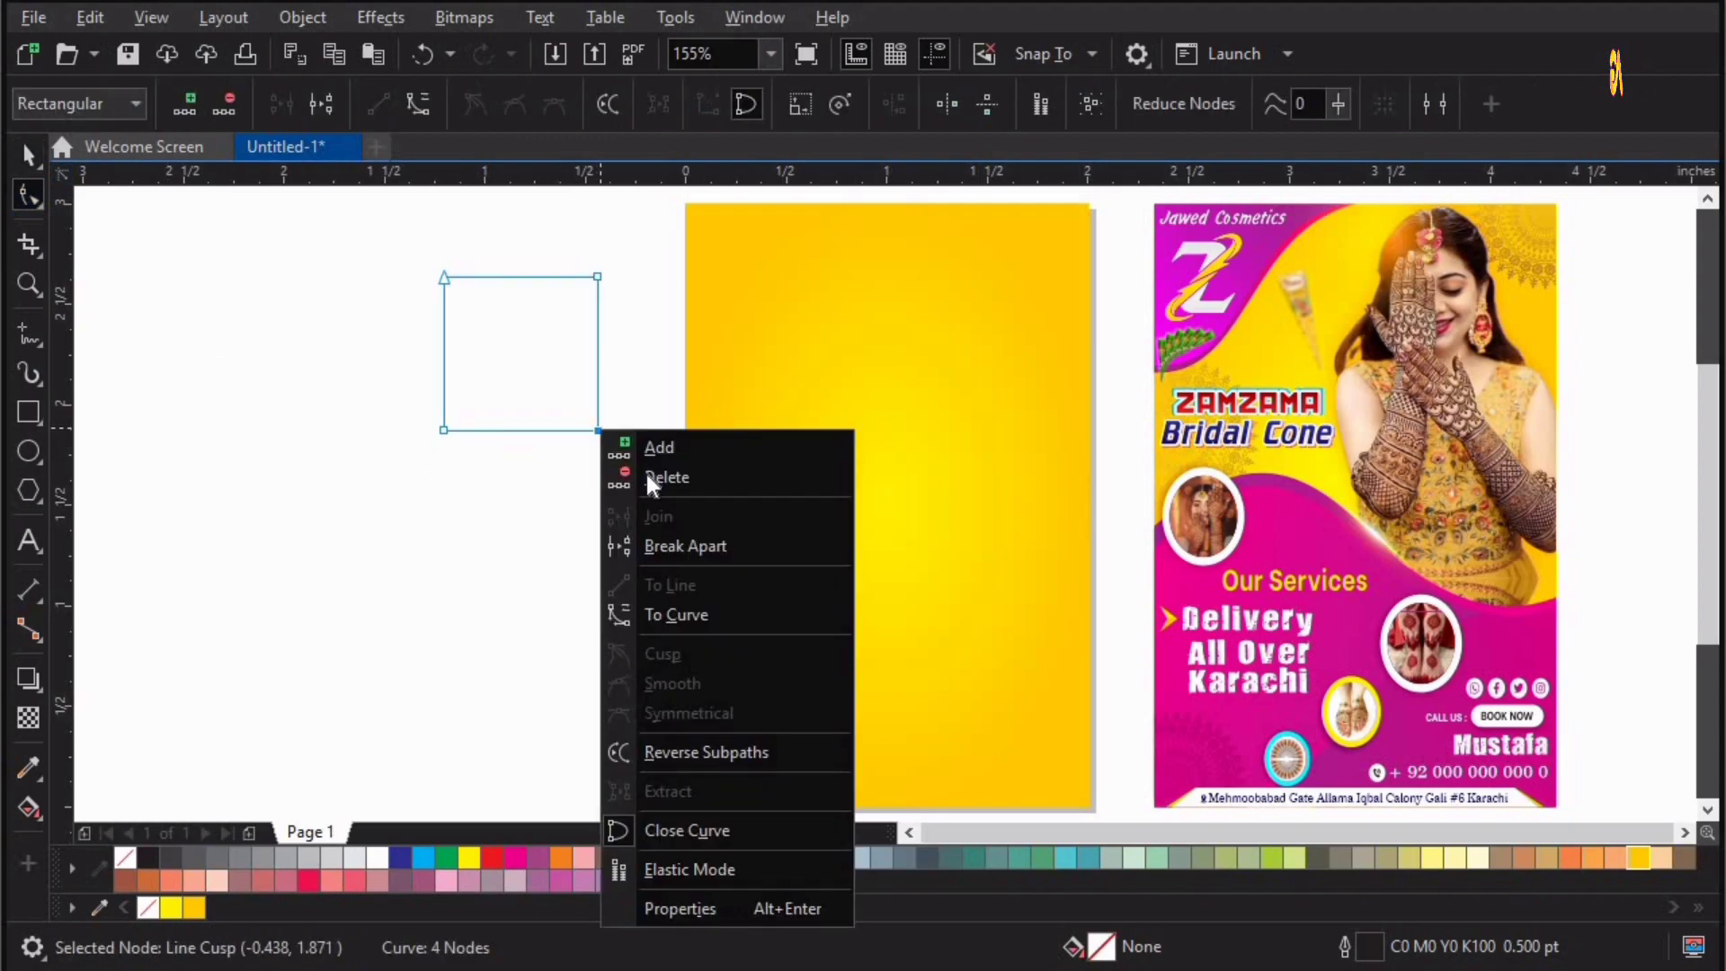
pyautogui.click(666, 476)
# Convert all the triangle's segments to curves and bend its diagonal side into a smooth S-shape.
pyautogui.moveTo(639, 450); pyautogui.dragTo(343, 224)
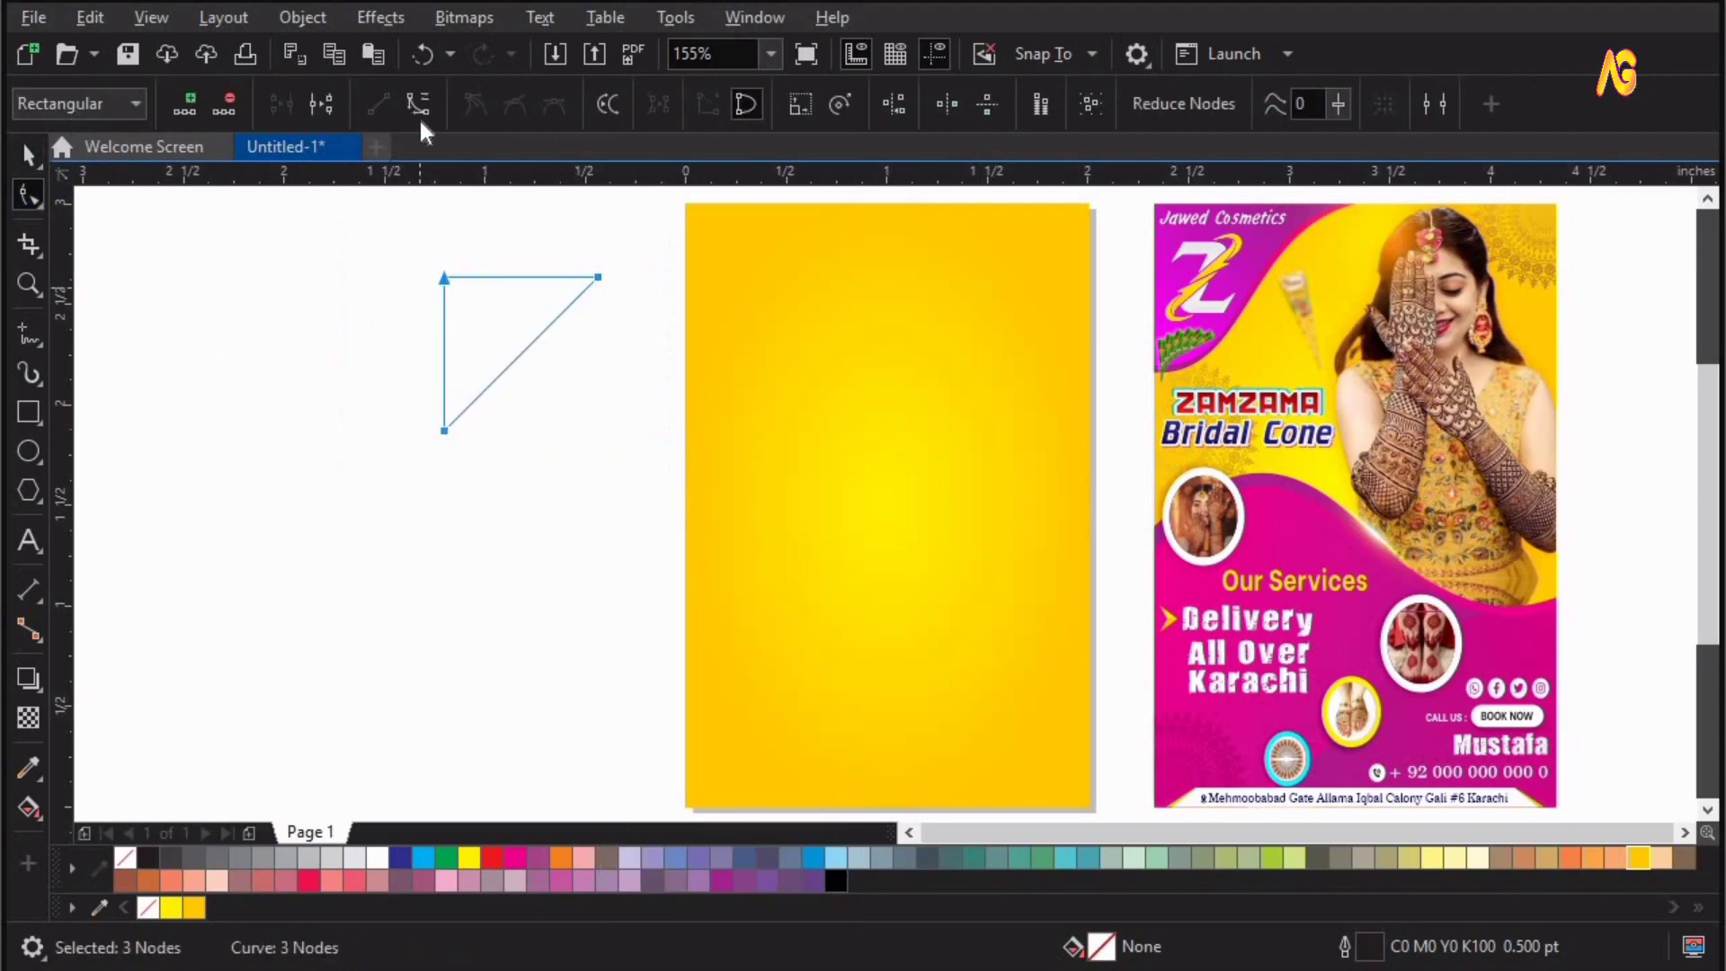
pyautogui.click(418, 103)
pyautogui.moveTo(659, 338); pyautogui.dragTo(533, 223)
pyautogui.moveTo(512, 311); pyautogui.dragTo(546, 435)
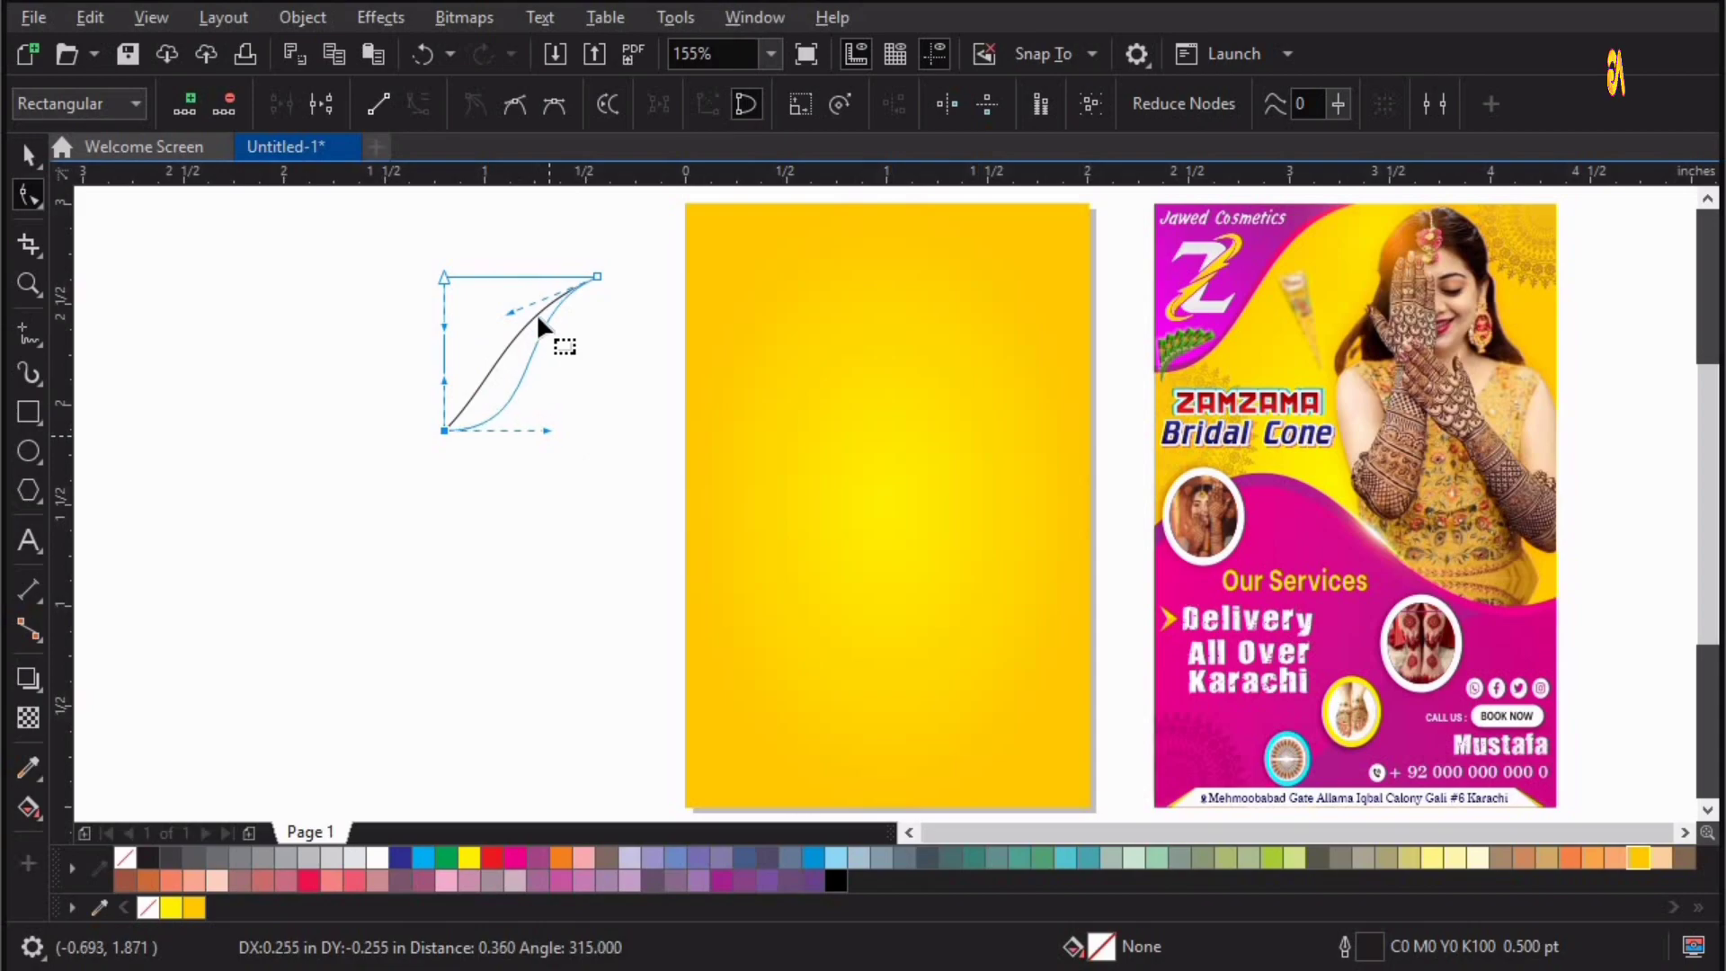
pyautogui.moveTo(515, 329); pyautogui.dragTo(715, 320)
# Align the curved shape with the top and left edges of the background rectangle.
pyautogui.press('space')
pyautogui.press('z')
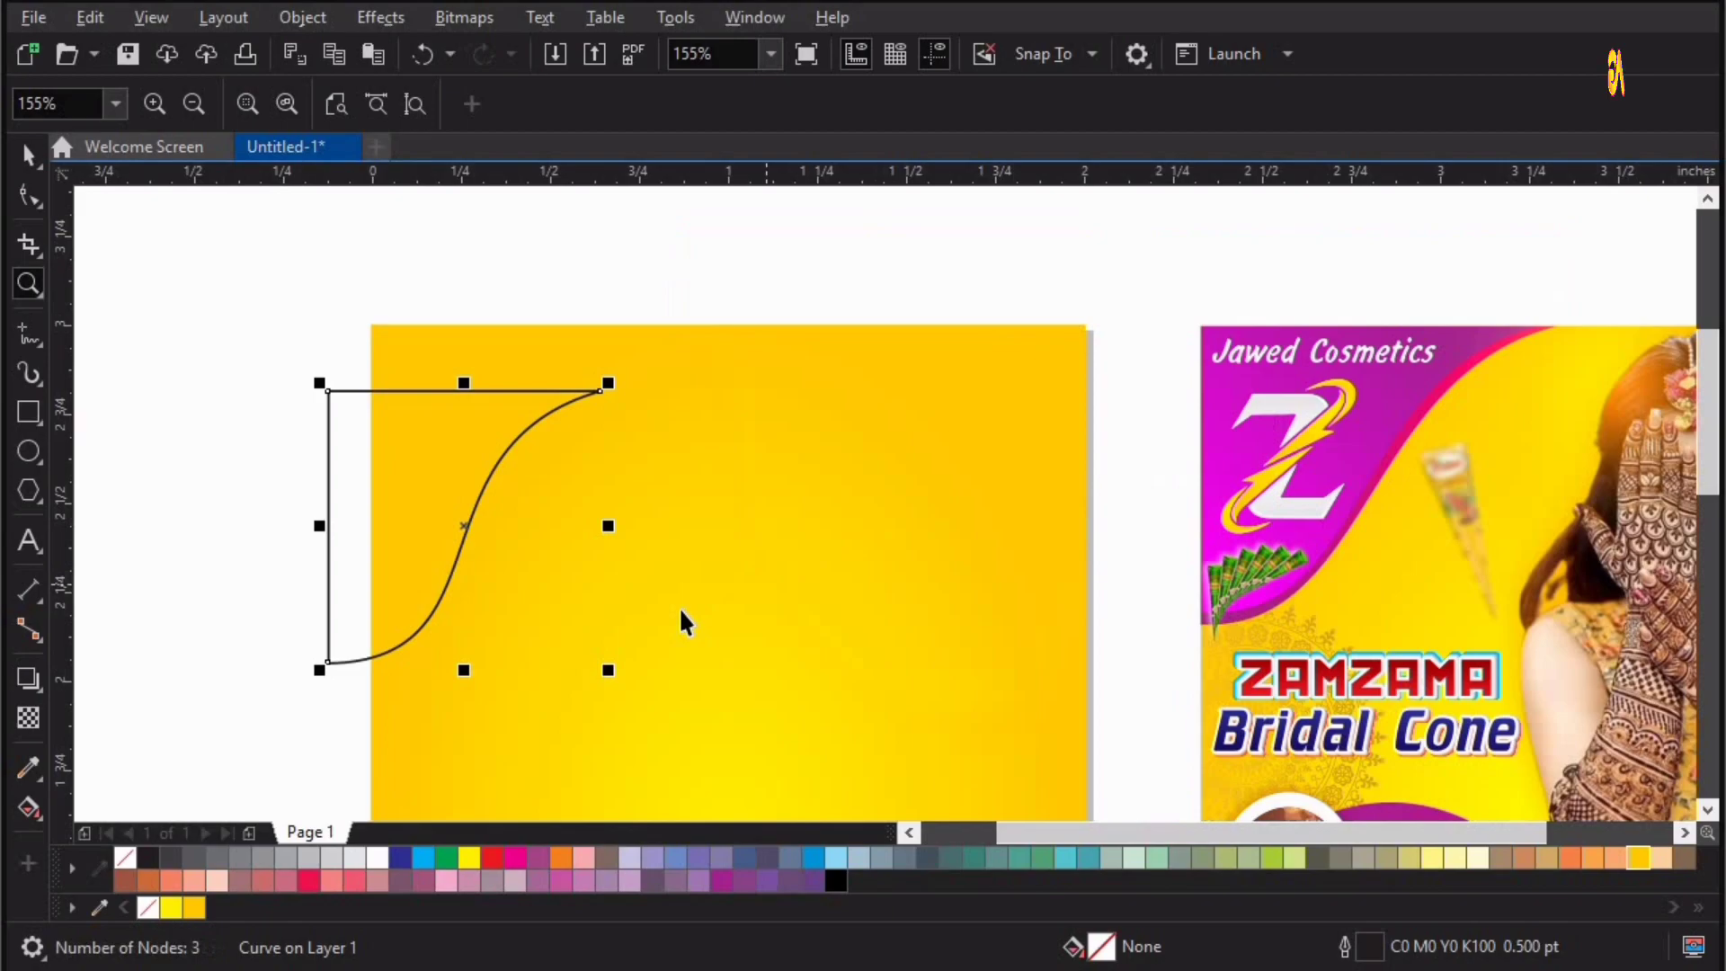
pyautogui.press('space')
pyautogui.keyDown('shift'); pyautogui.click(688, 610); pyautogui.keyUp('shift')
pyautogui.press('t')
pyautogui.press('l')
pyautogui.click(688, 610)
# Widen the corner shape to about 0.98 in by its upper-right node and adjust the S-curve's handles.
pyautogui.click(521, 402)
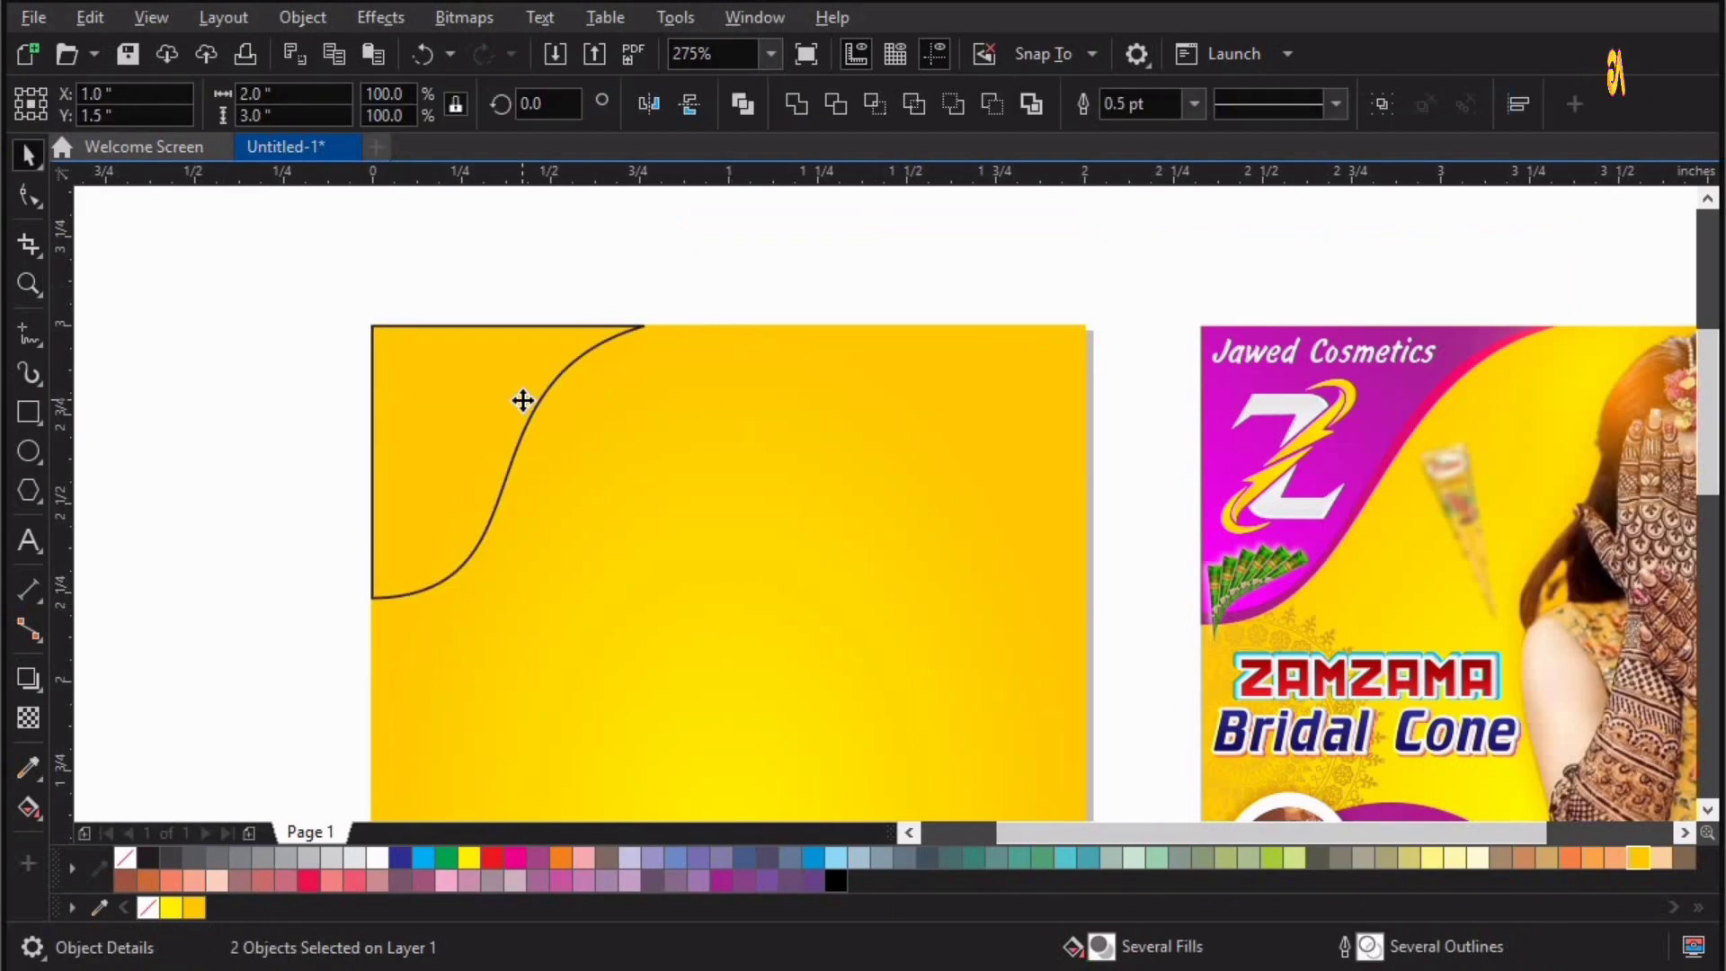
pyautogui.click(42, 201)
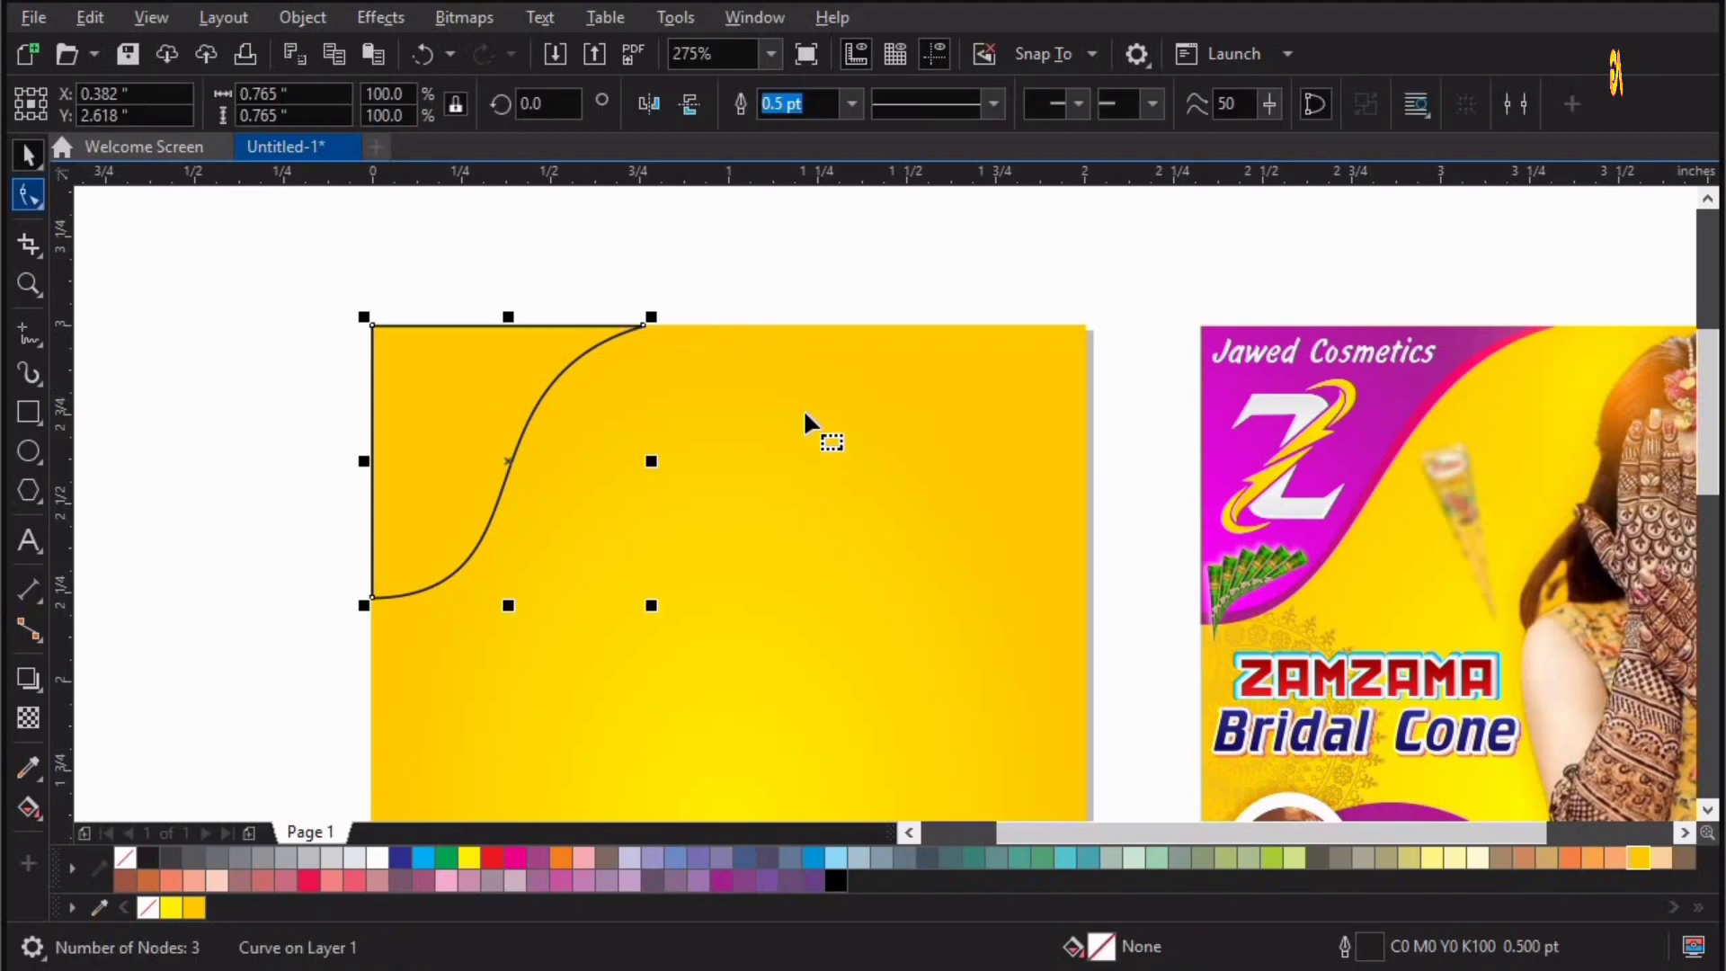
pyautogui.moveTo(646, 334); pyautogui.dragTo(721, 328)
pyautogui.moveTo(531, 380); pyautogui.dragTo(476, 360)
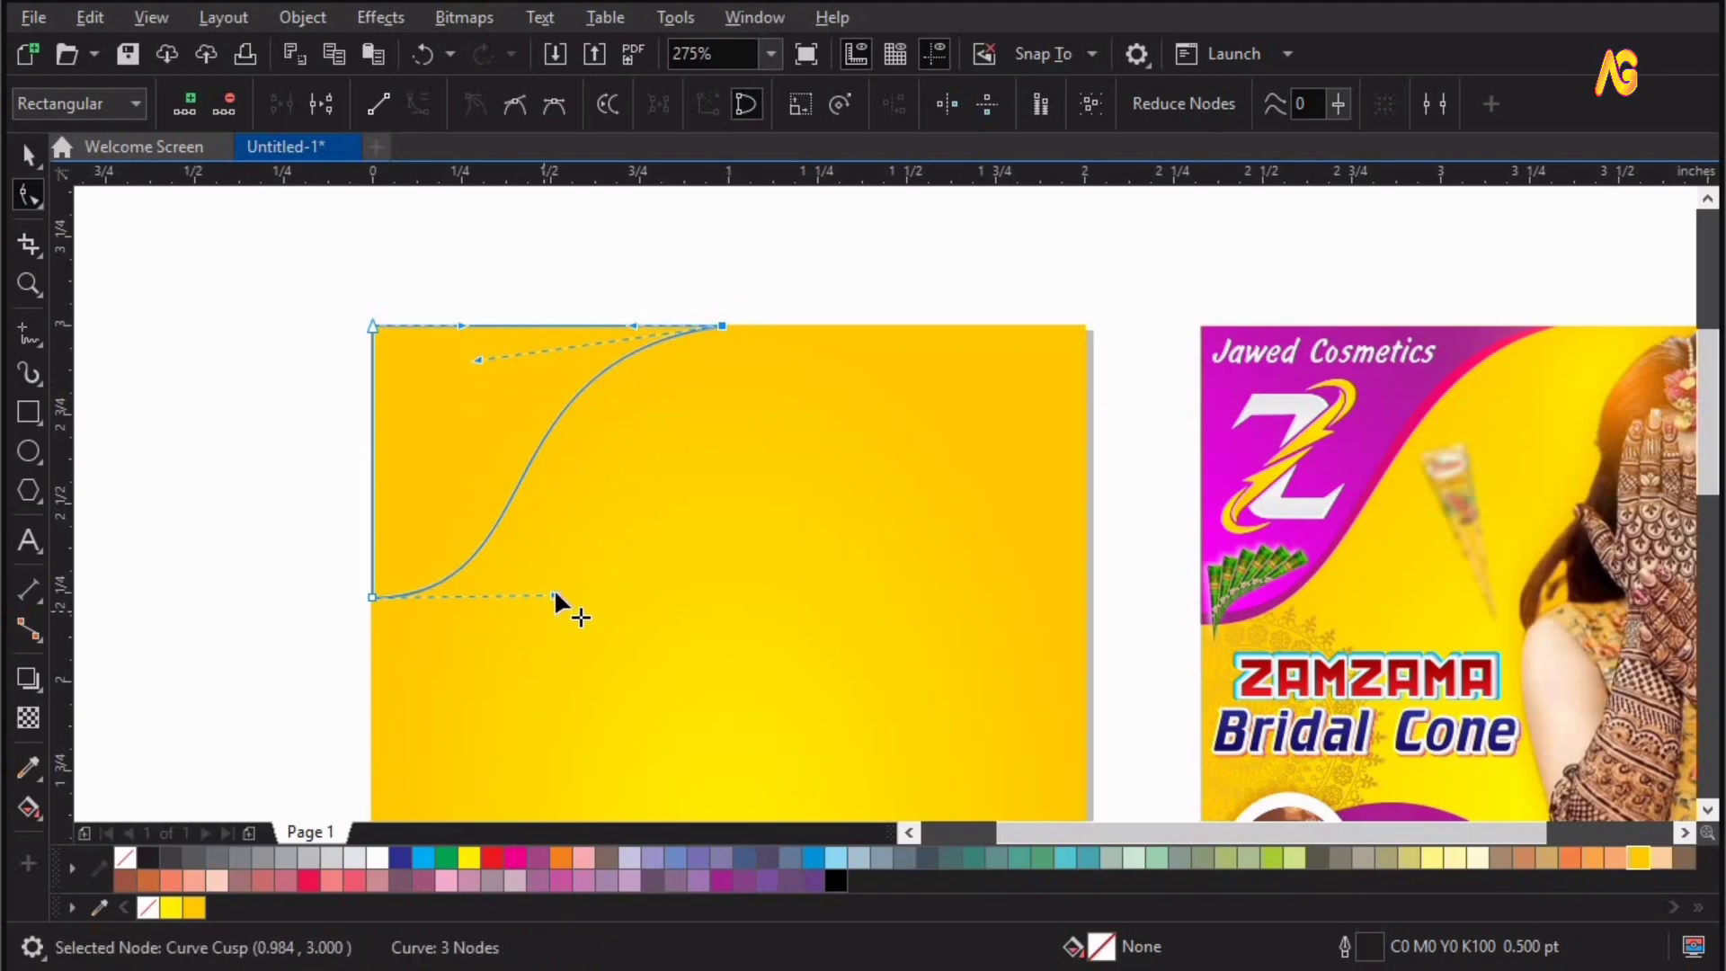
pyautogui.moveTo(540, 598); pyautogui.dragTo(536, 606)
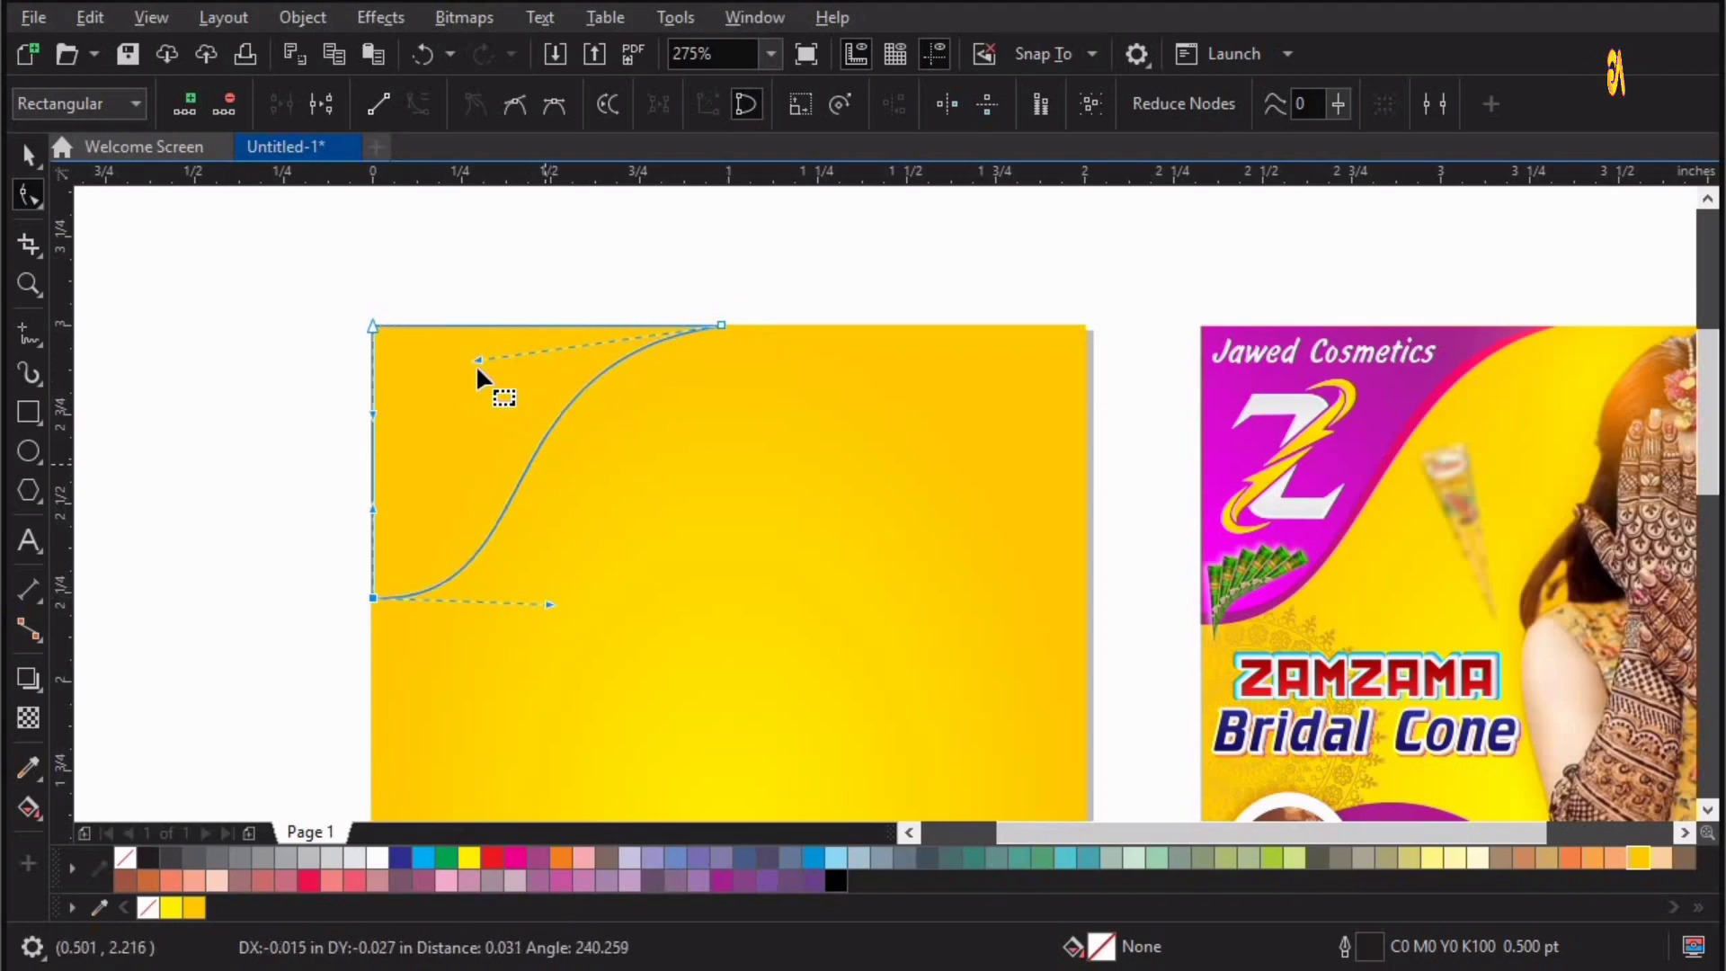
pyautogui.moveTo(476, 360); pyautogui.dragTo(444, 357)
# Fill the corner shape with magenta (M100) and remove its outline.
pyautogui.press('space')
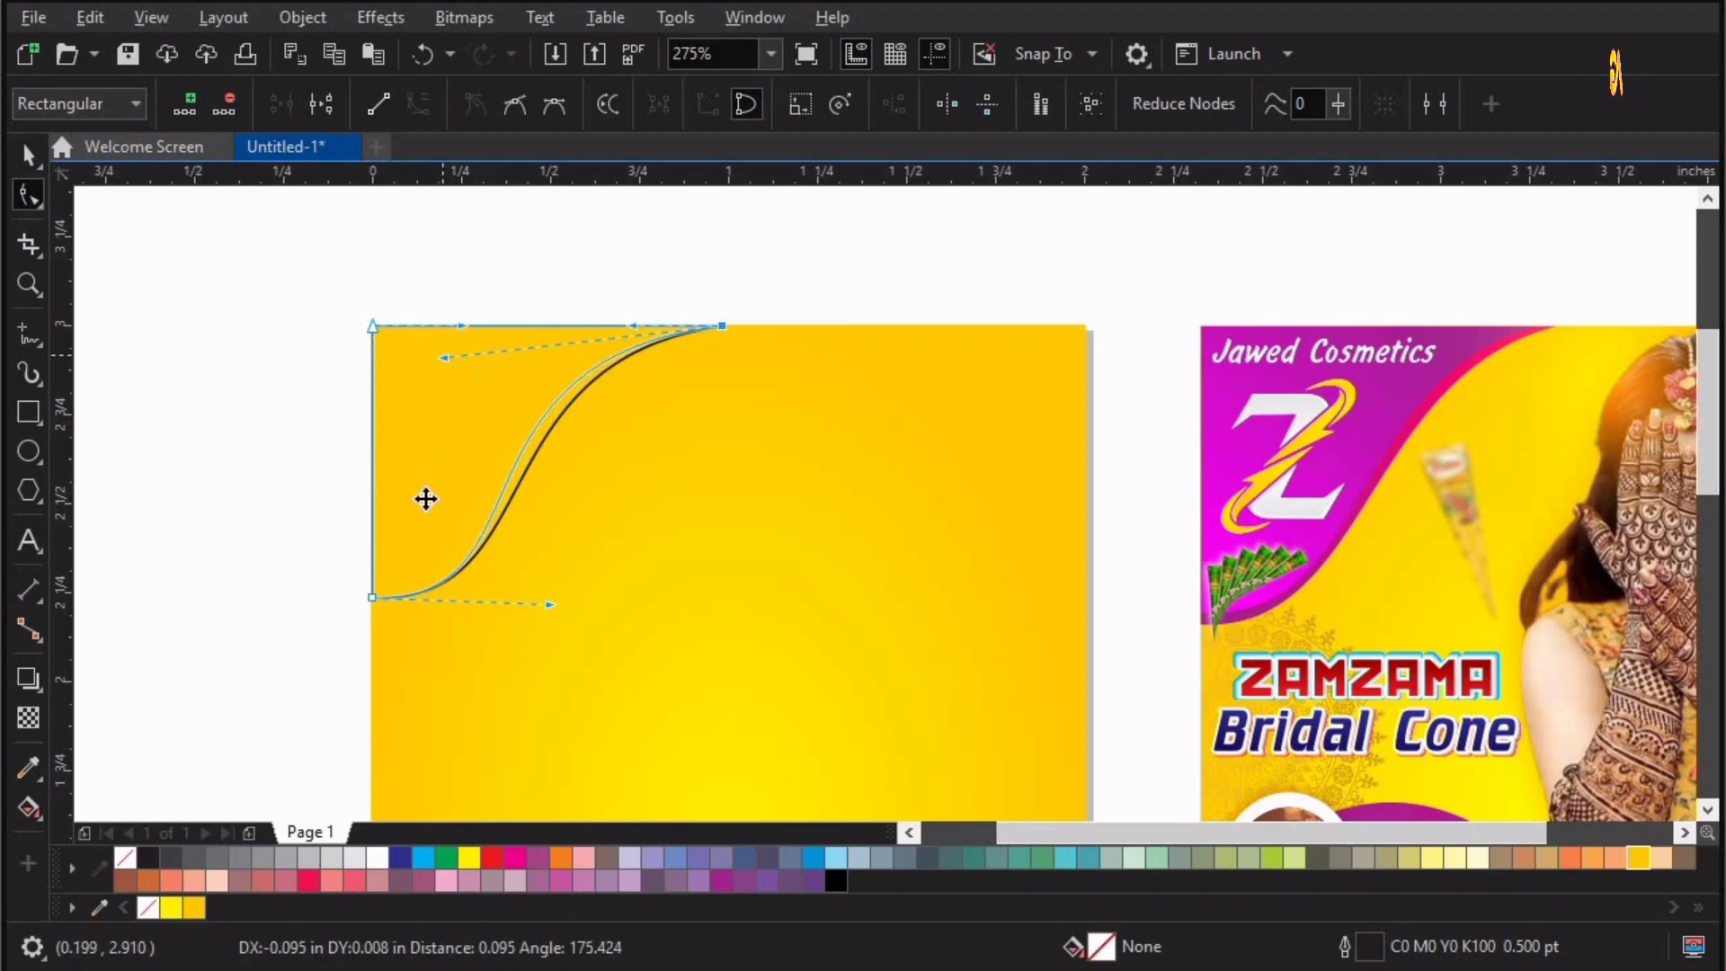
pyautogui.click(515, 856)
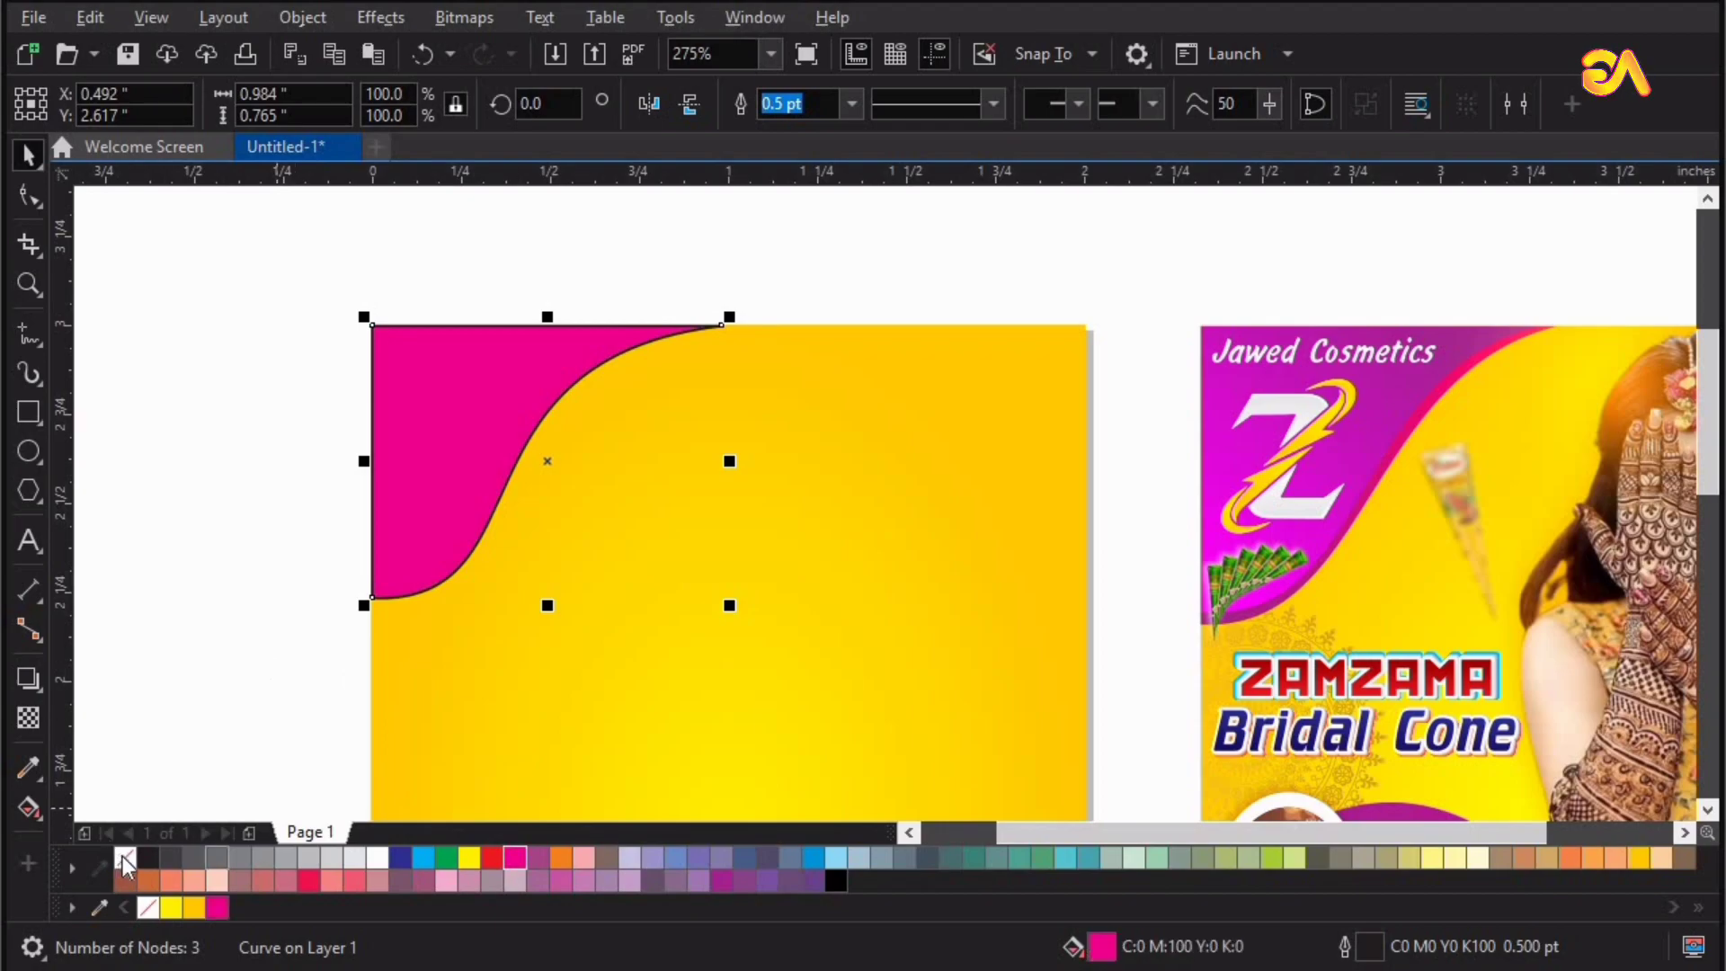
pyautogui.rightClick(125, 857)
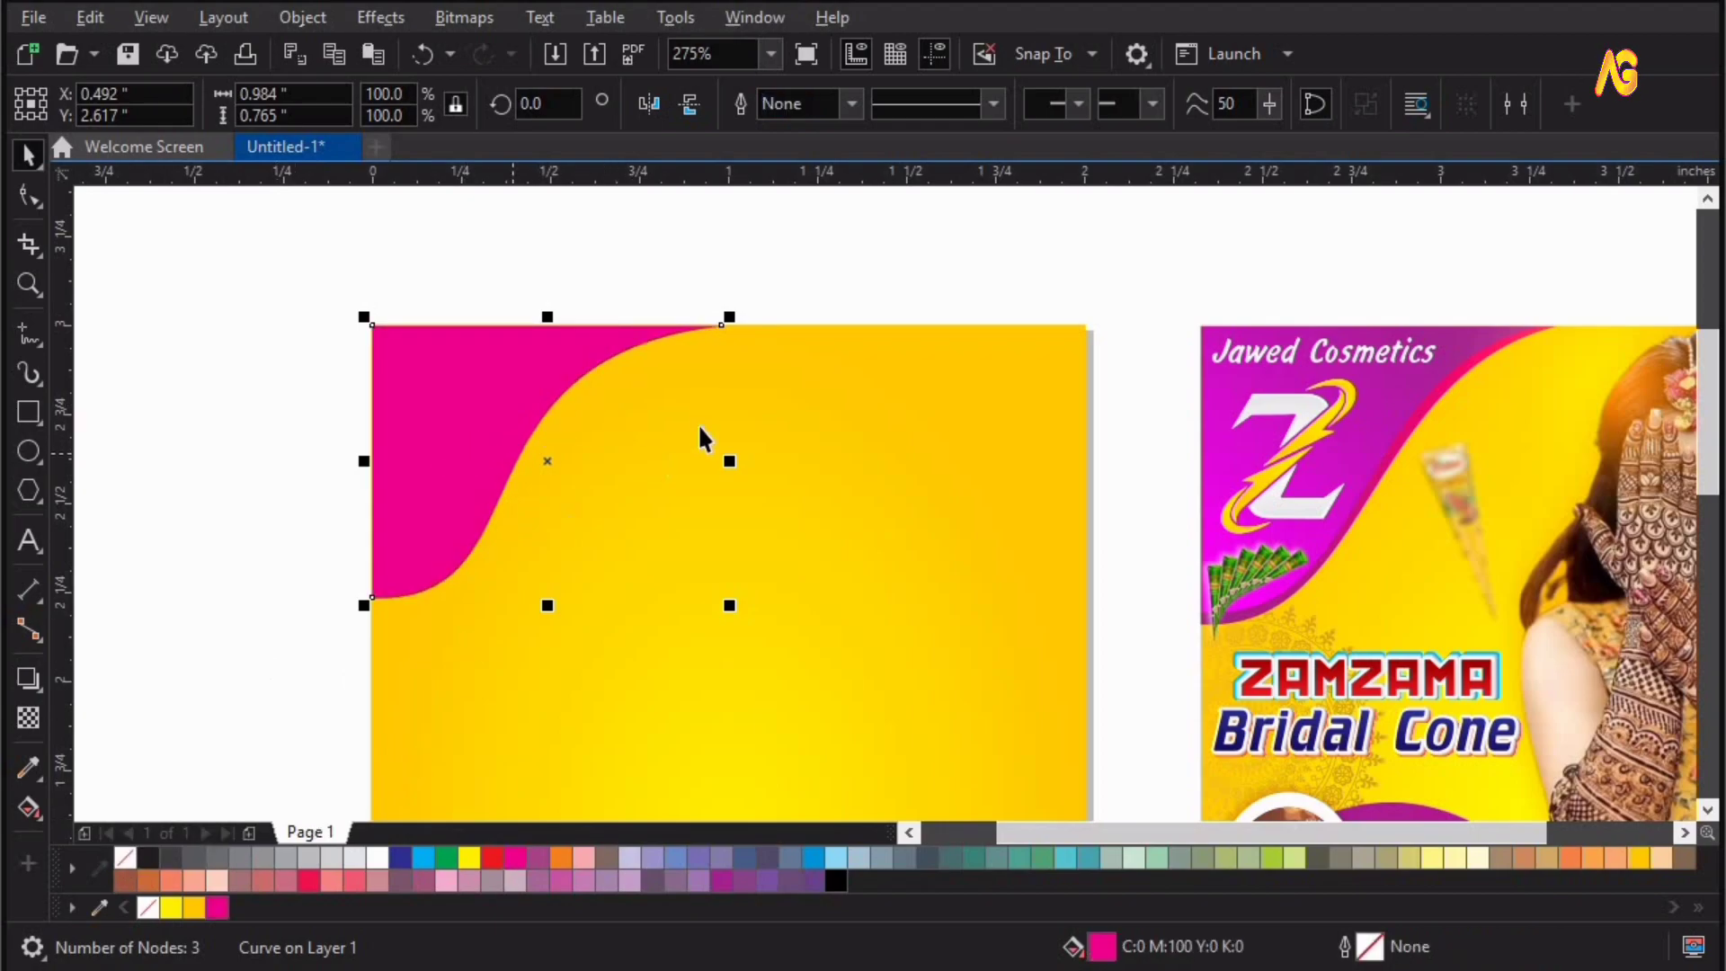
# Apply a diagonal linear gradient to the corner shape, from a darker magenta at its upper-right tip to magenta at the lower left.
pyautogui.press('g')
pyautogui.moveTo(500, 408); pyautogui.dragTo(386, 580)
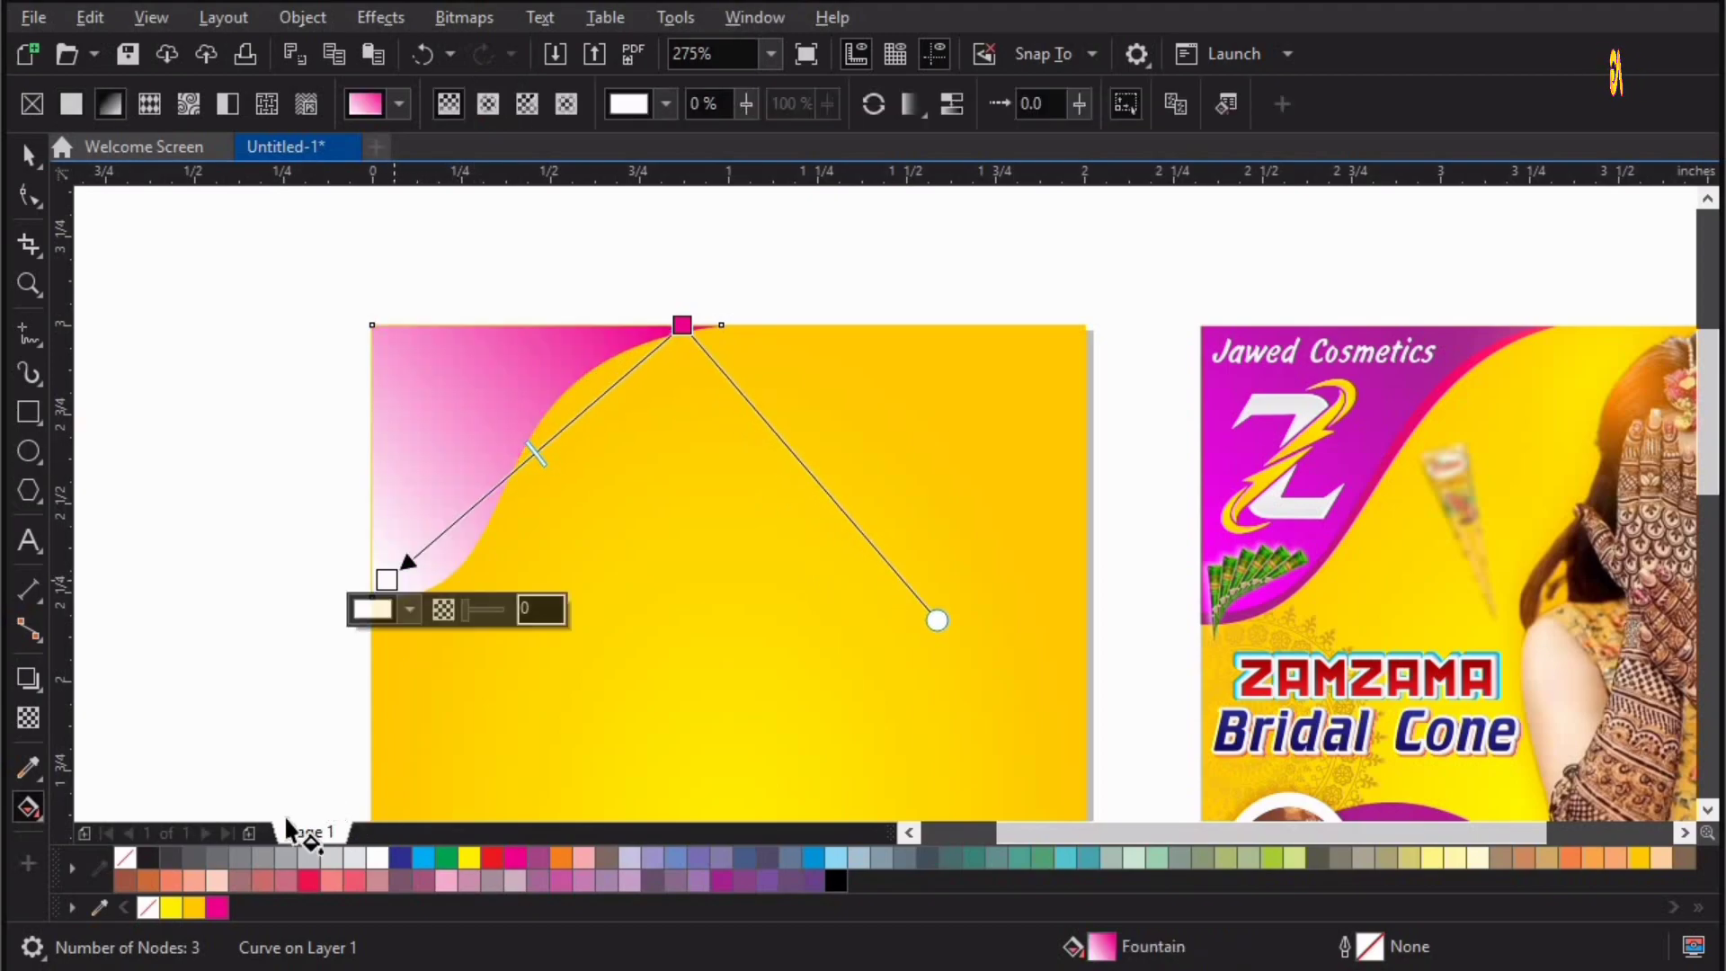
pyautogui.click(216, 906)
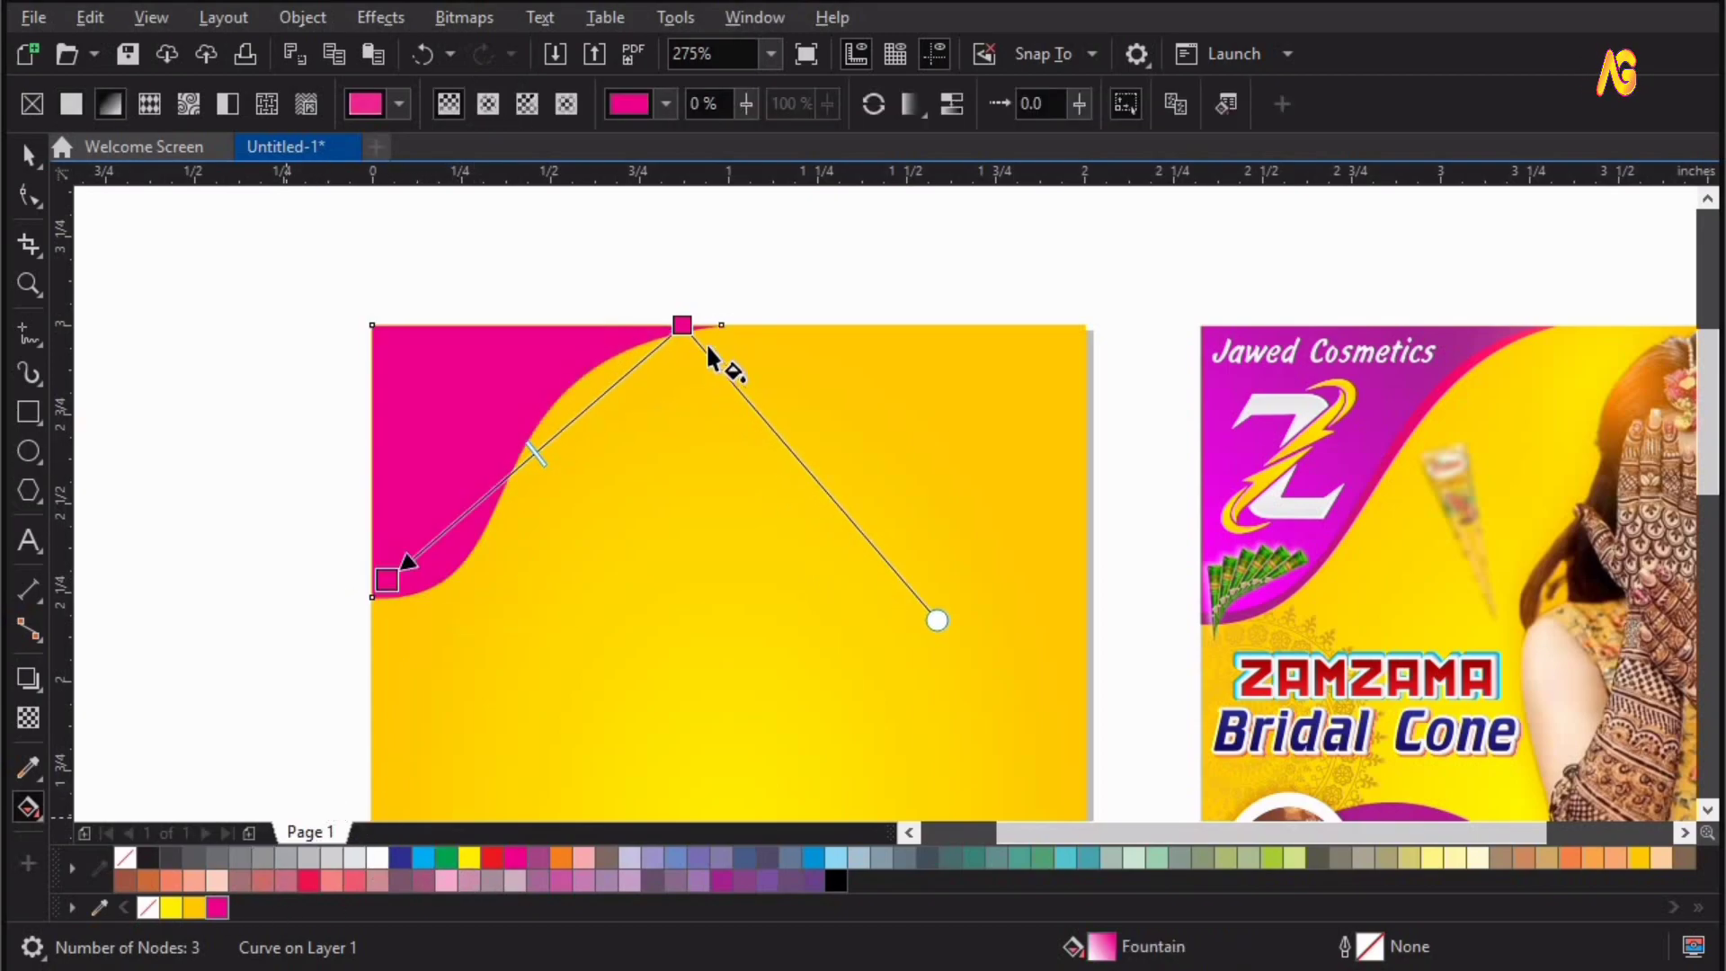
pyautogui.click(683, 323)
pyautogui.click(672, 362)
pyautogui.click(813, 509)
pyautogui.click(872, 250)
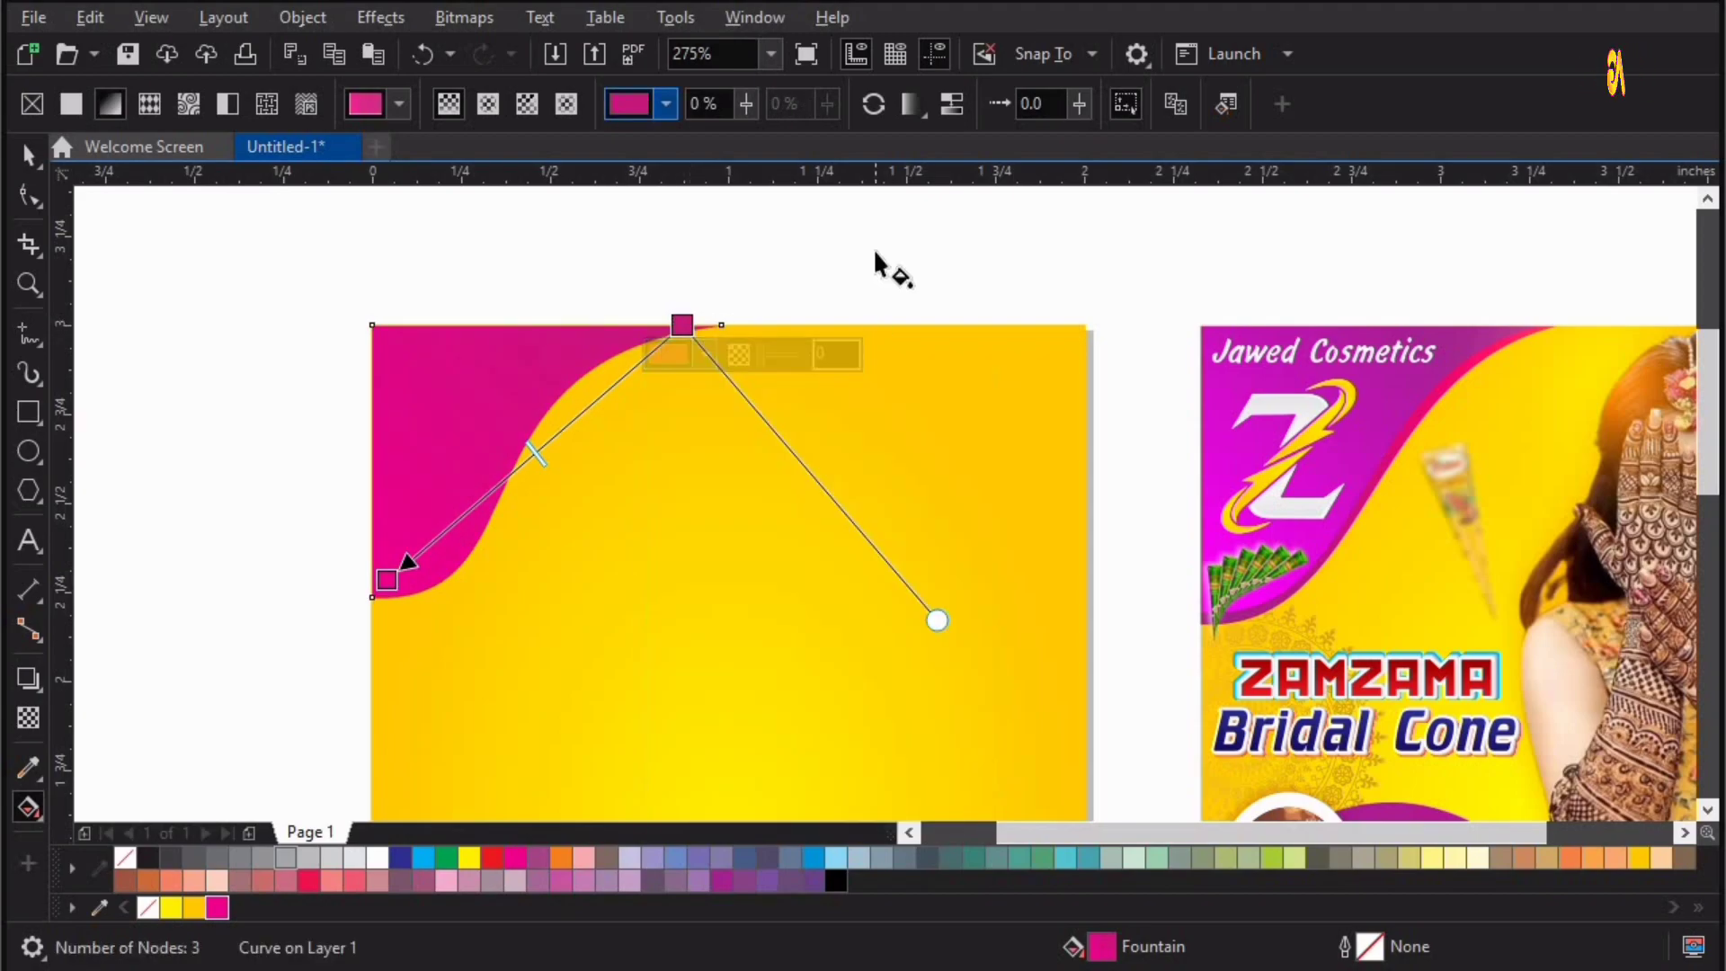
pyautogui.click(872, 248)
pyautogui.press('space')
# Enlarge the corner shape proportionally to about 106%, keeping its upper-left corner in place.
pyautogui.click(471, 402)
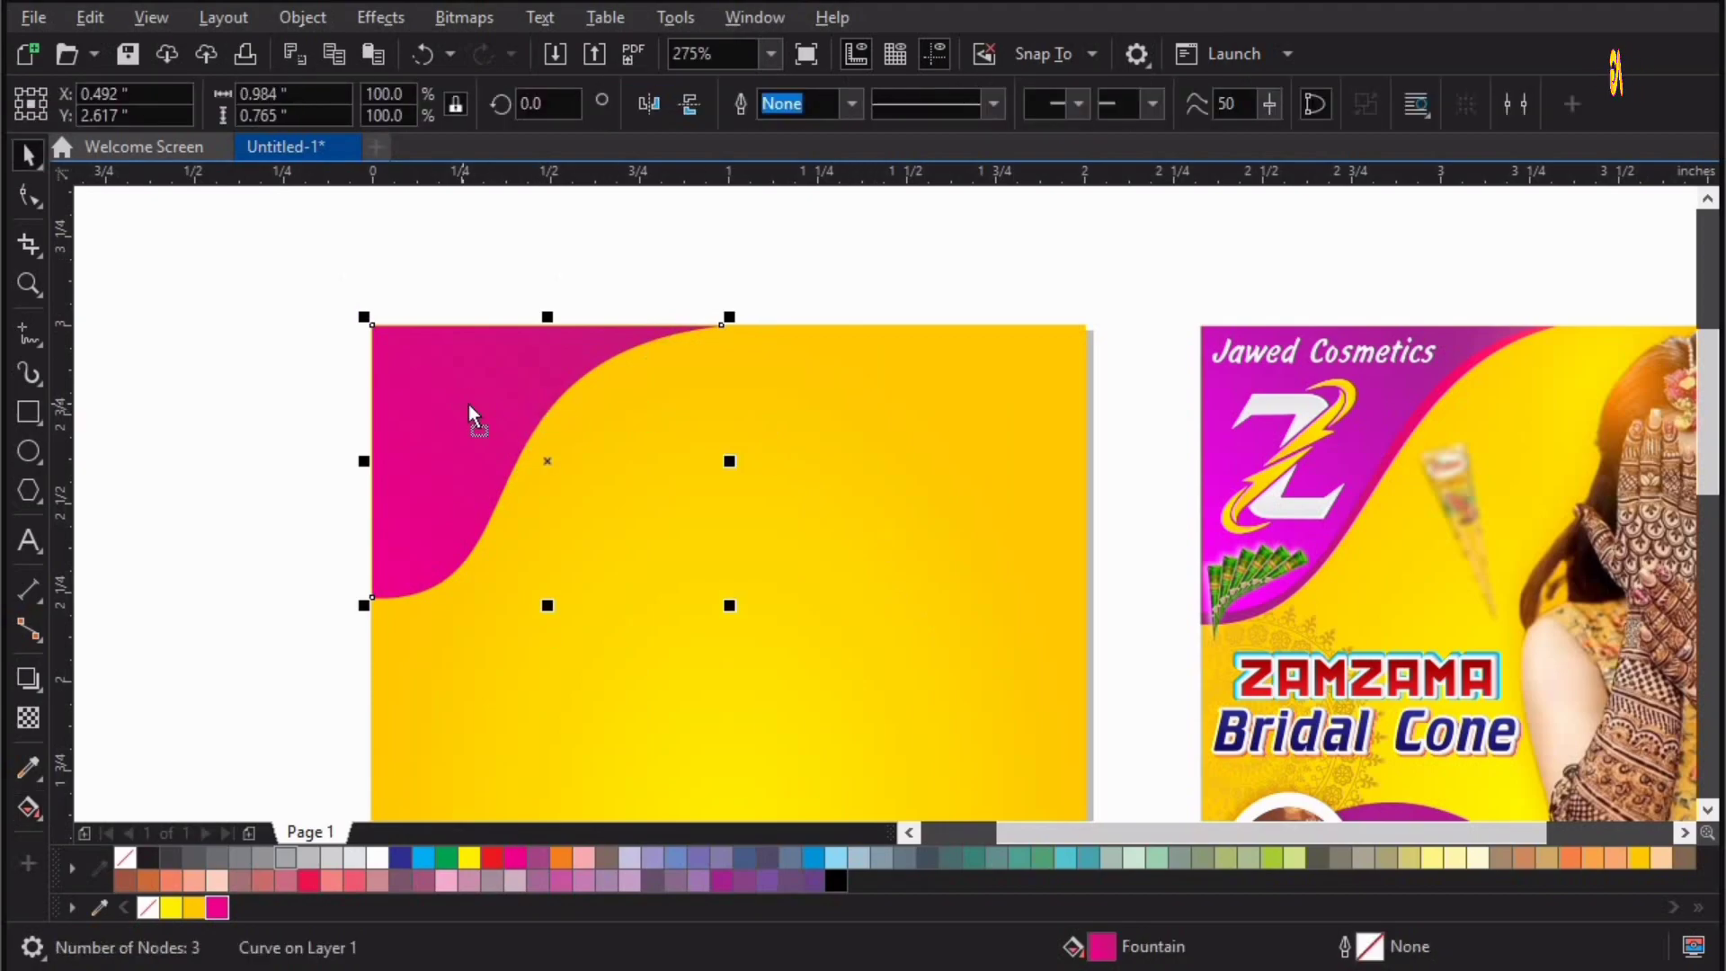
pyautogui.moveTo(470, 413); pyautogui.dragTo(480, 412)
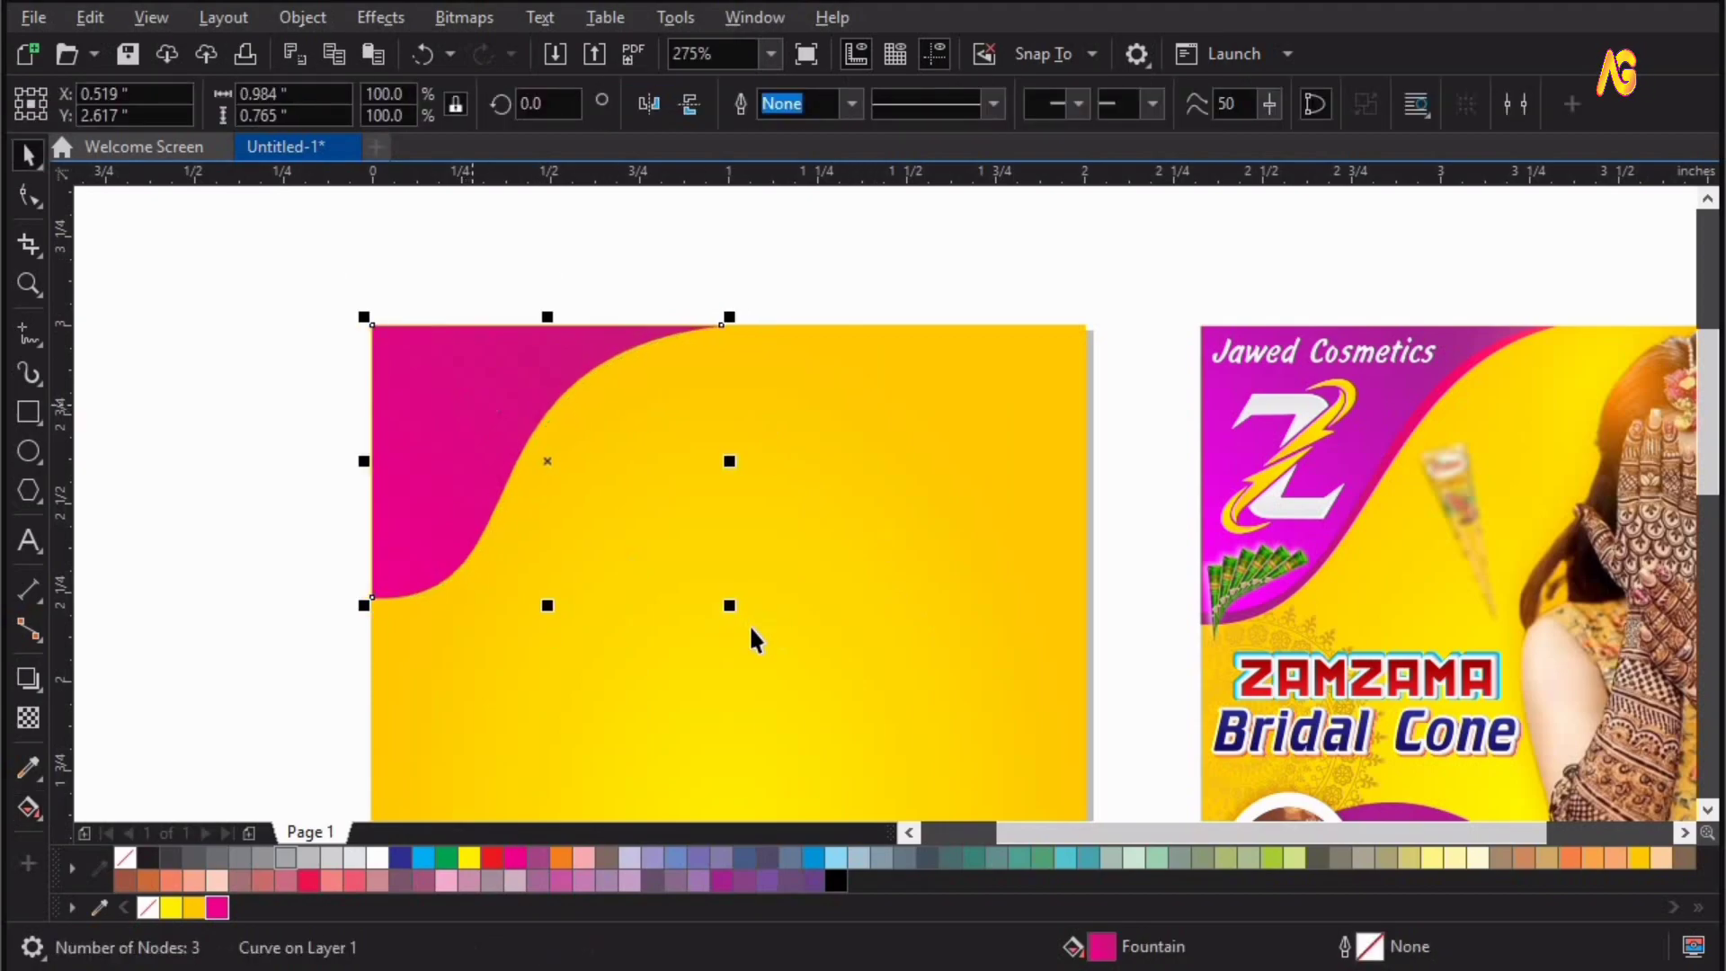
pyautogui.moveTo(729, 605); pyautogui.dragTo(759, 633)
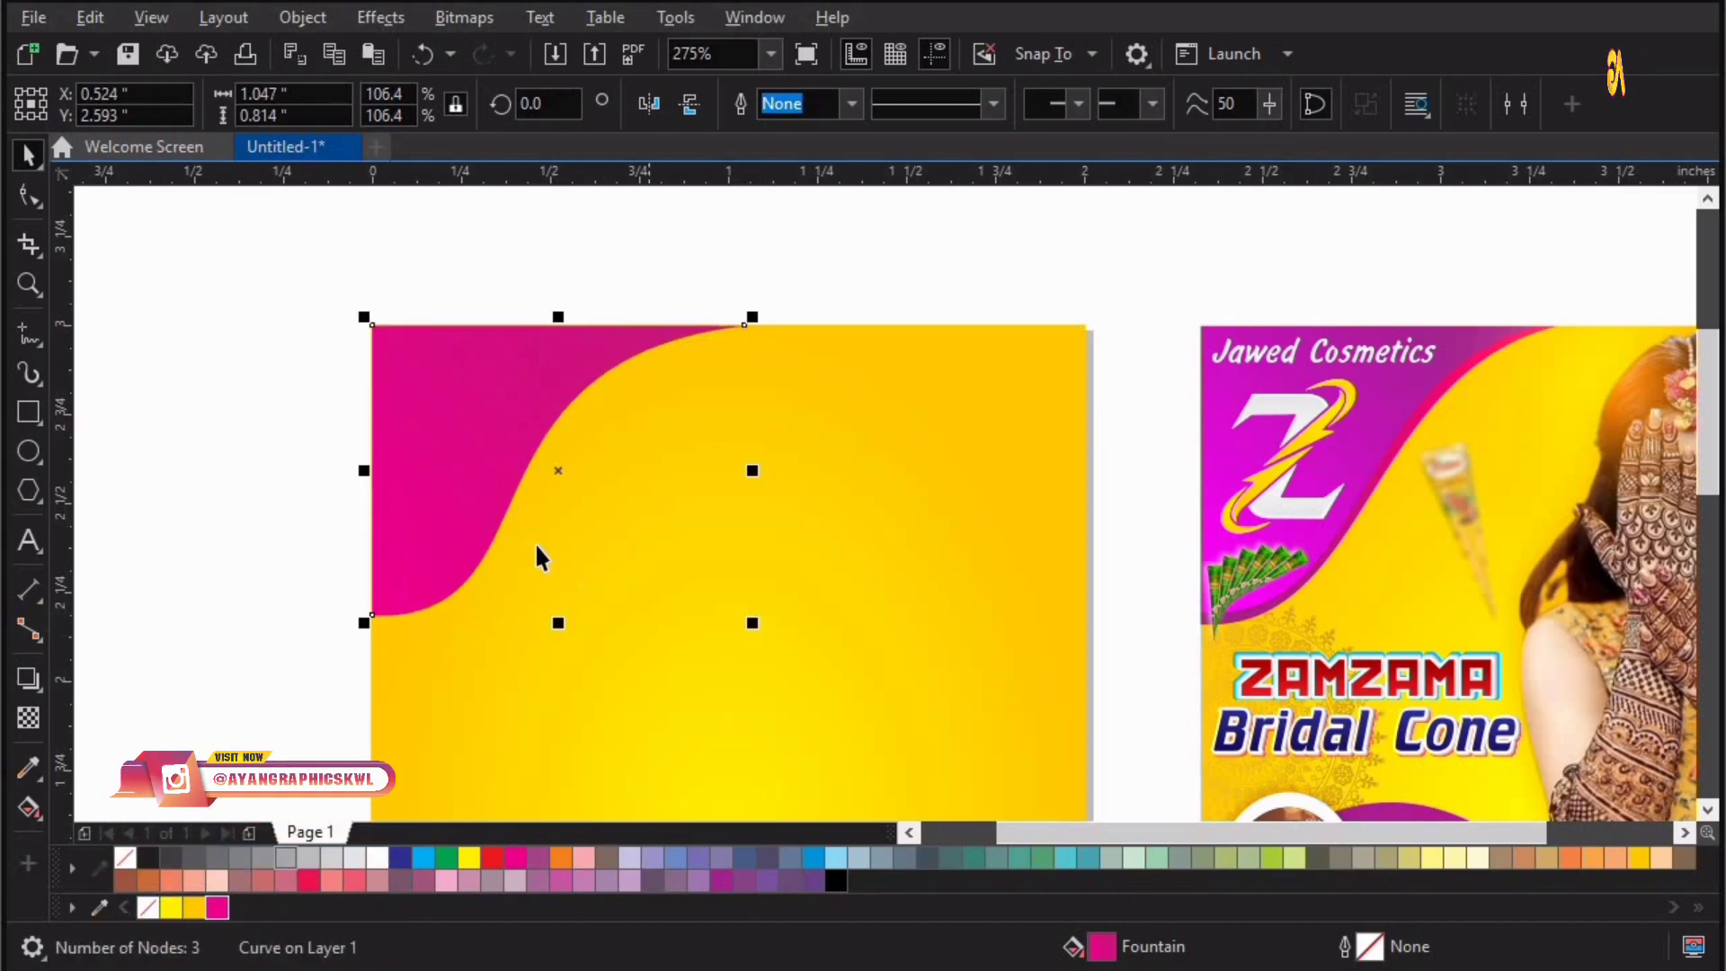
# Reposition the gradient handles of the corner shape between its lower-left point and upper-right tip.
pyautogui.press('g')
pyautogui.moveTo(700, 328); pyautogui.dragTo(735, 326)
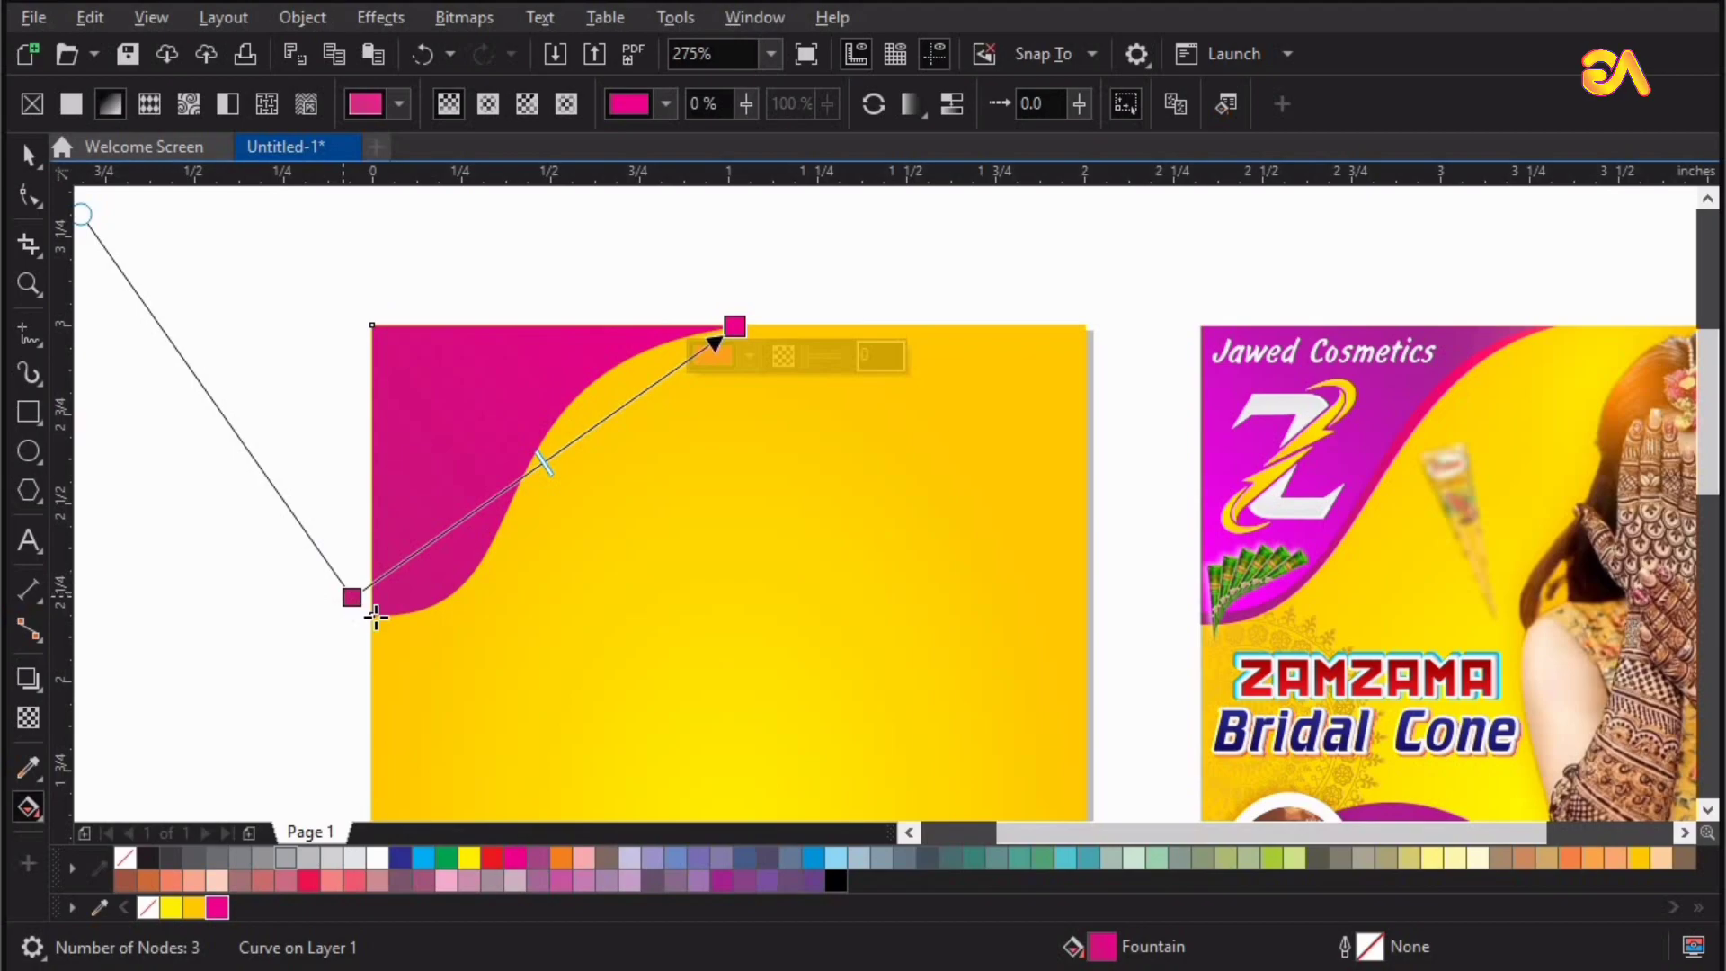
pyautogui.moveTo(375, 617); pyautogui.dragTo(375, 616)
pyautogui.press('space')
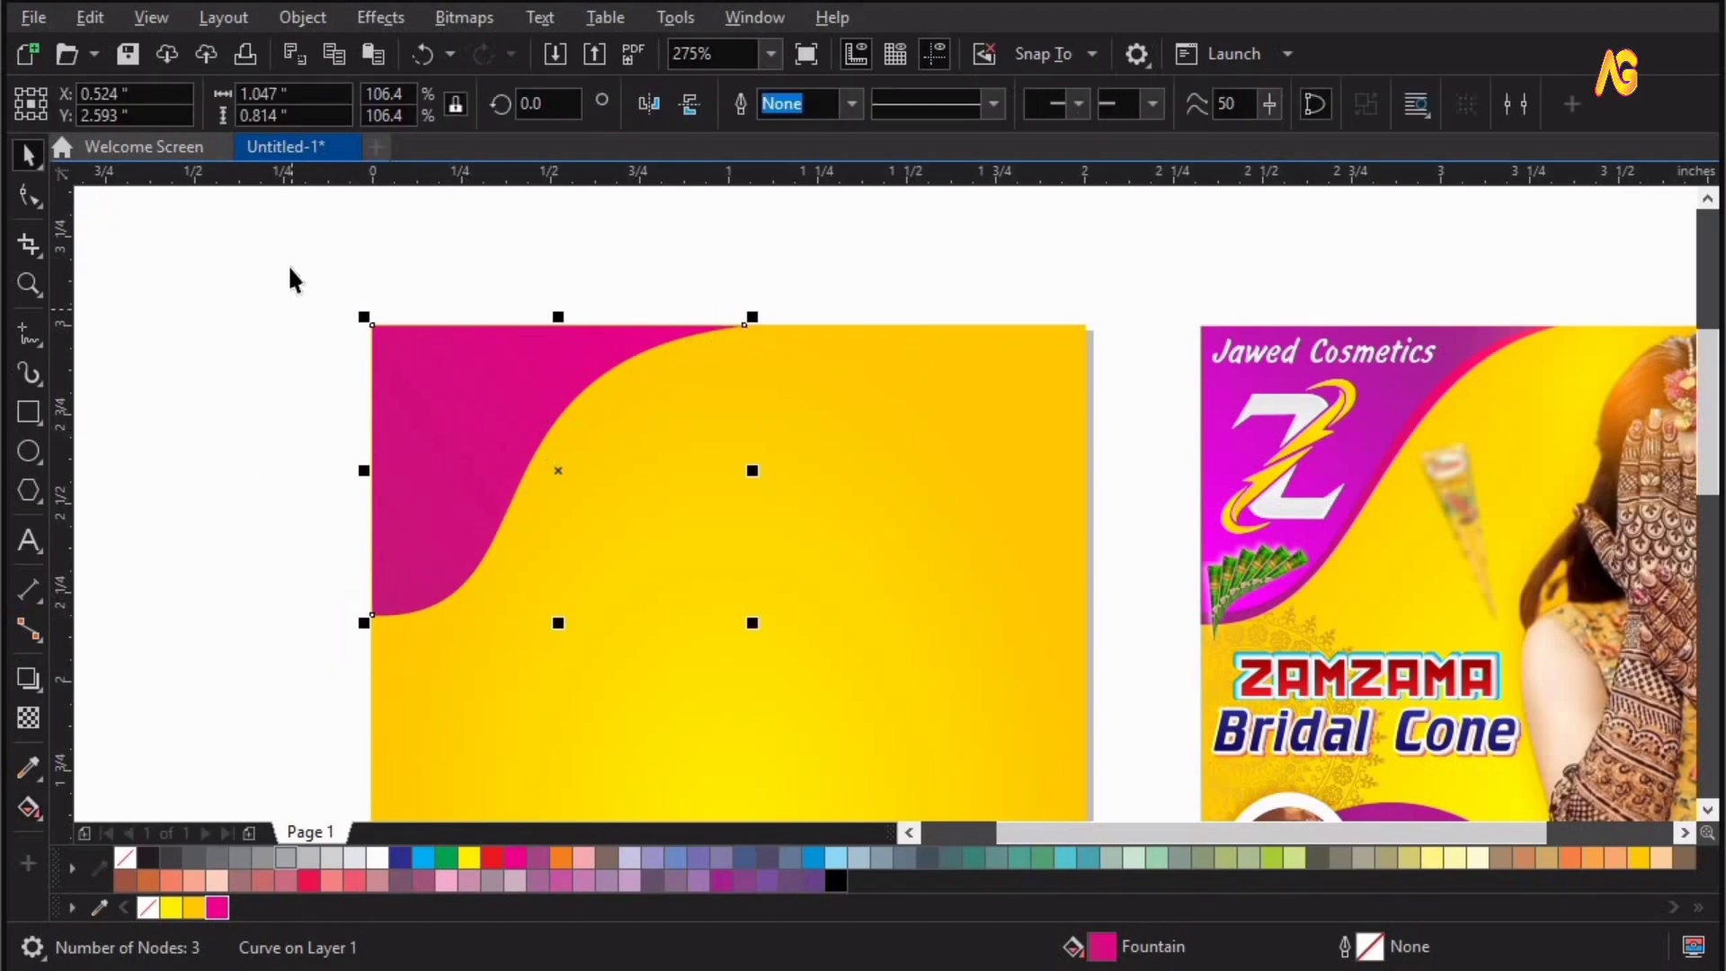
pyautogui.keyDown('shift'); pyautogui.click(891, 464); pyautogui.keyUp('shift')
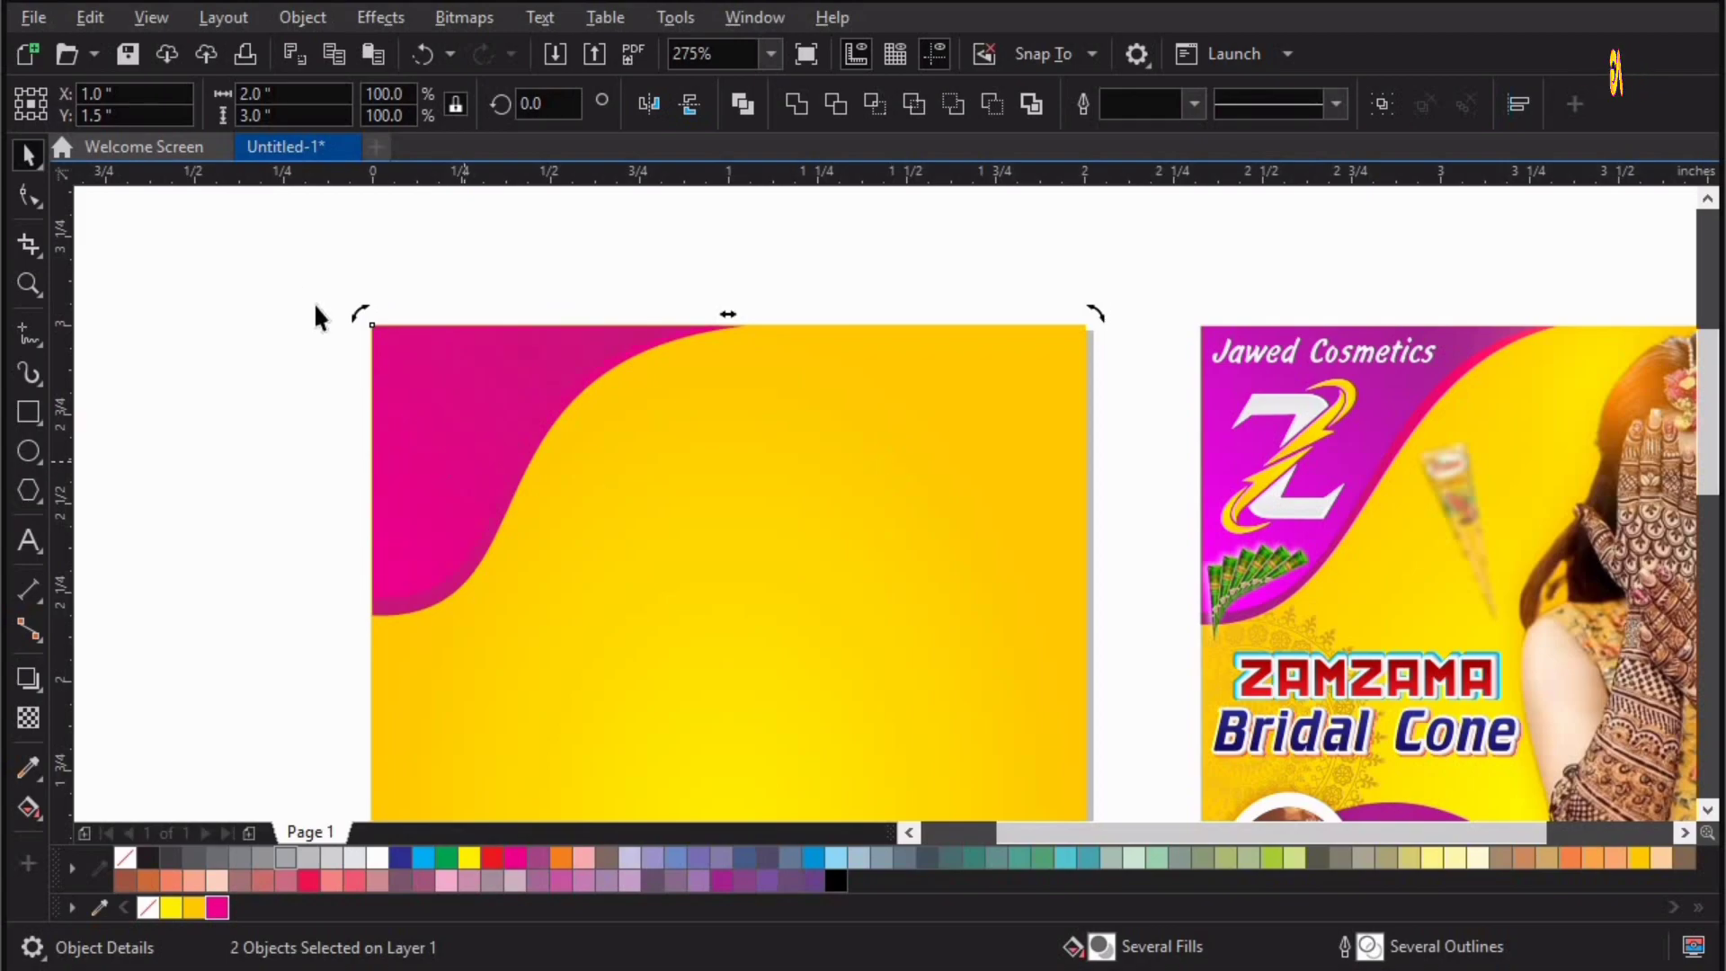
pyautogui.press('Escape')
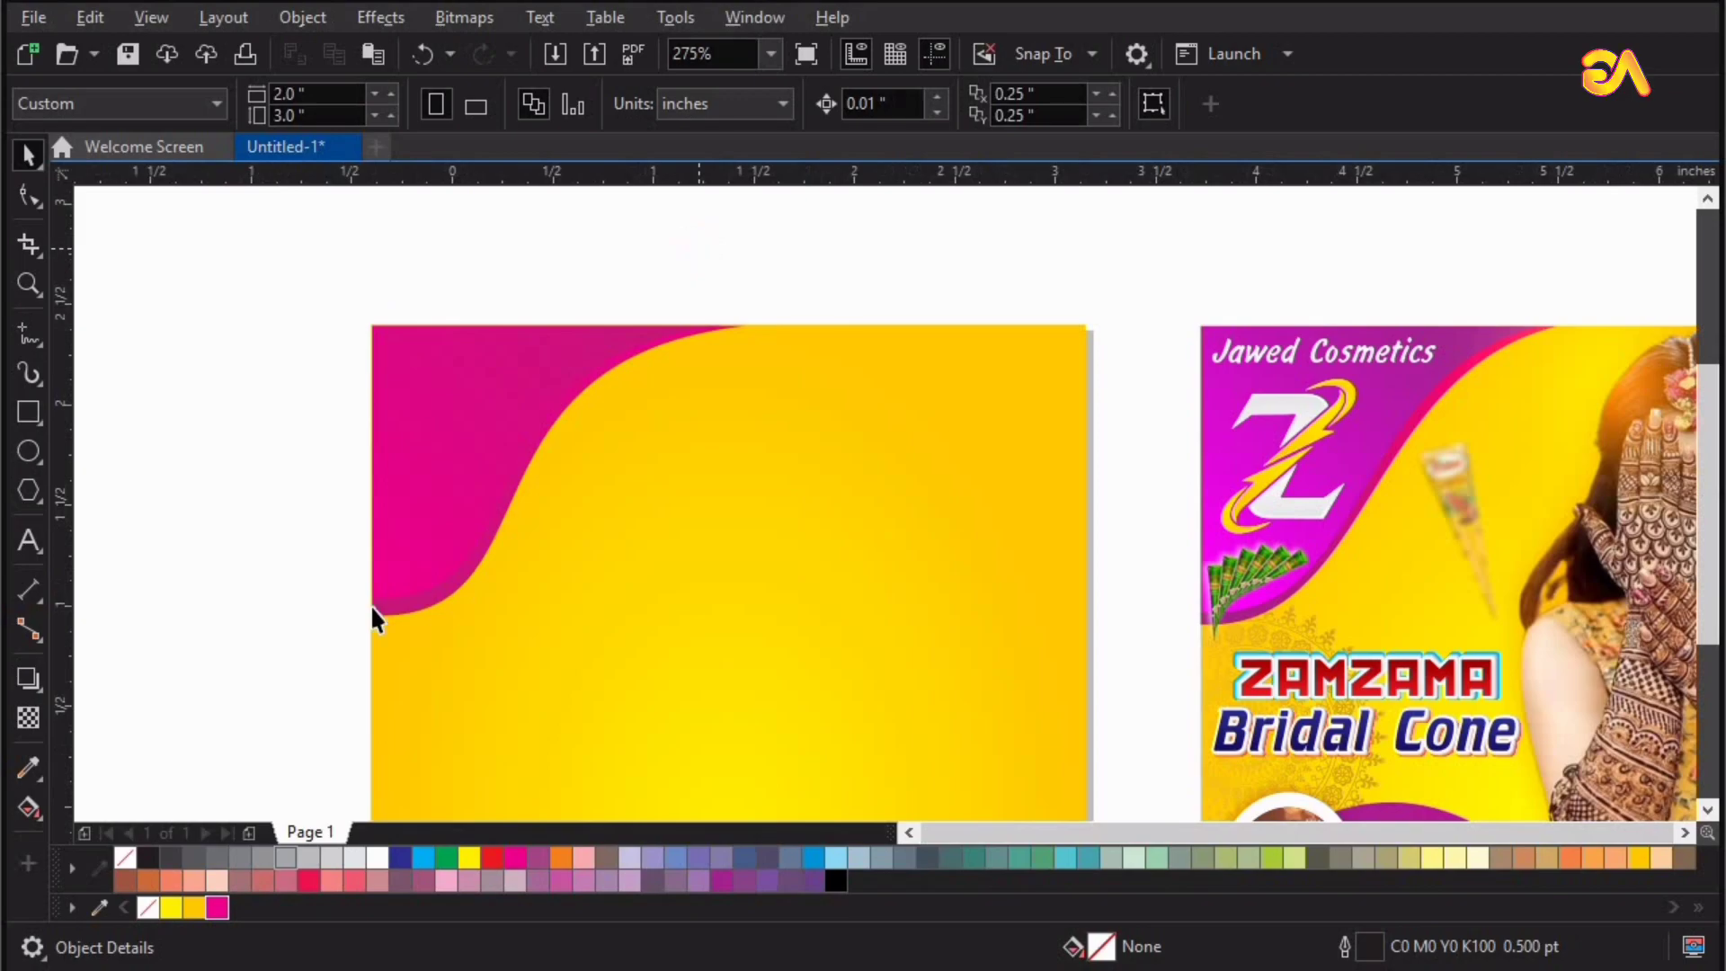
# Make a copy of the background rectangle squashed to about 1.127 in high along the page's lower edge, without fill.
pyautogui.press('F4')
pyautogui.click(529, 567)
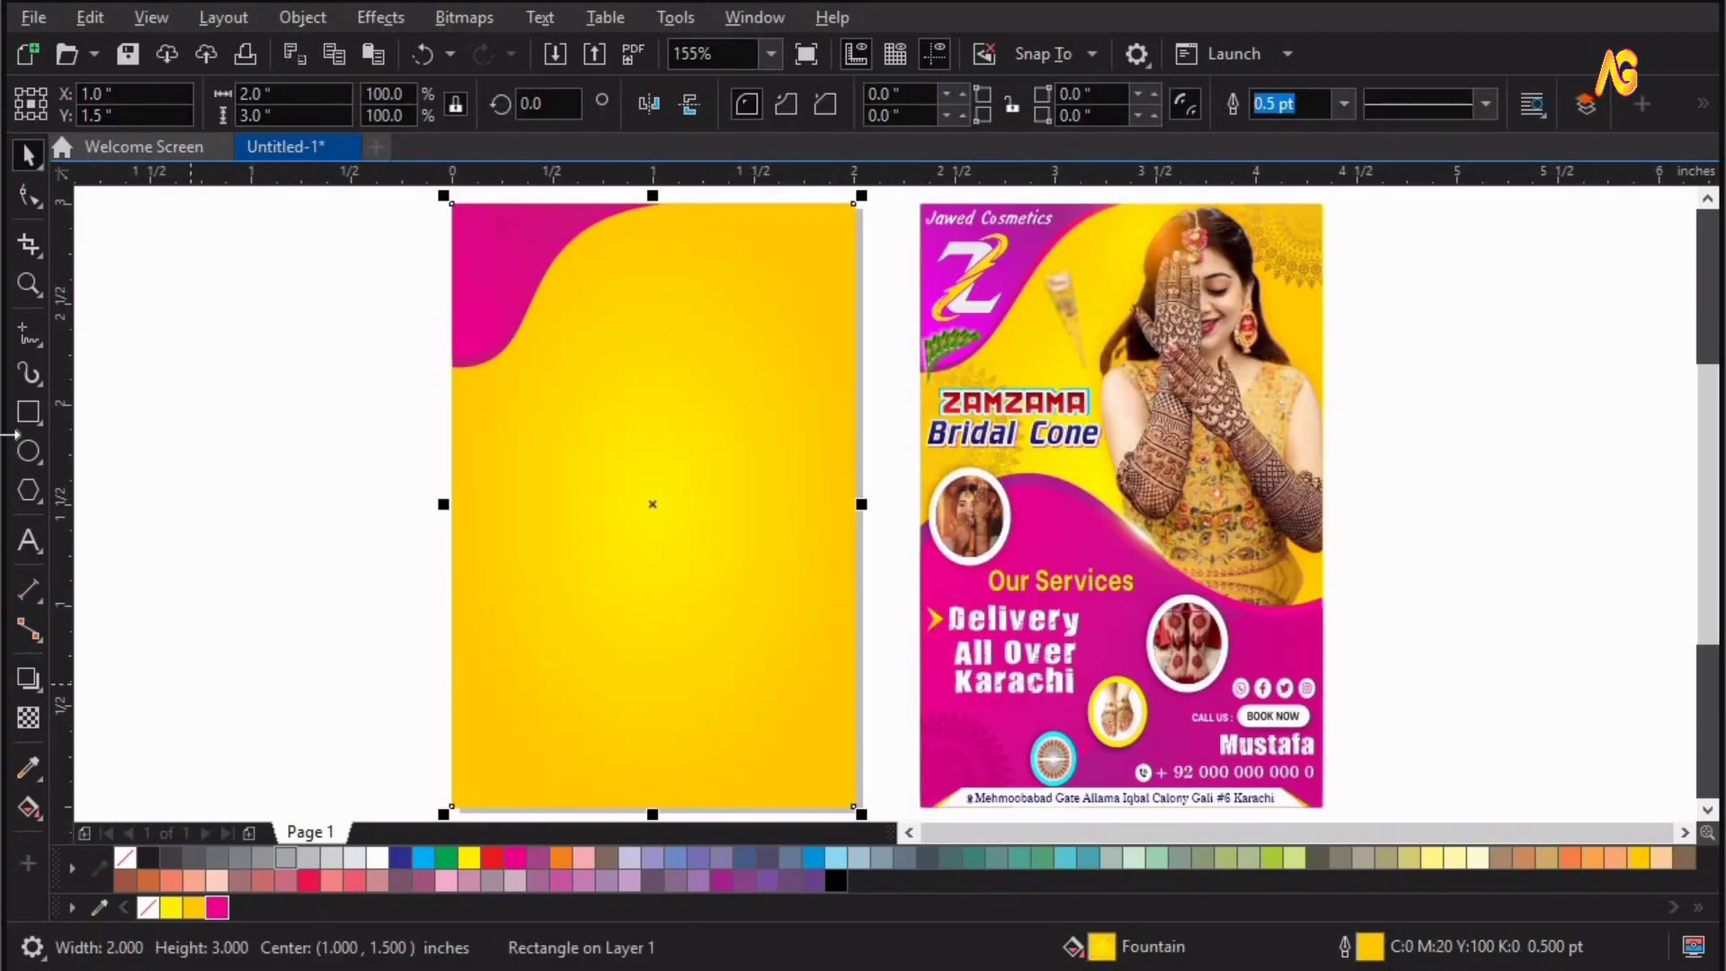
pyautogui.moveTo(705, 492); pyautogui.dragTo(701, 572)
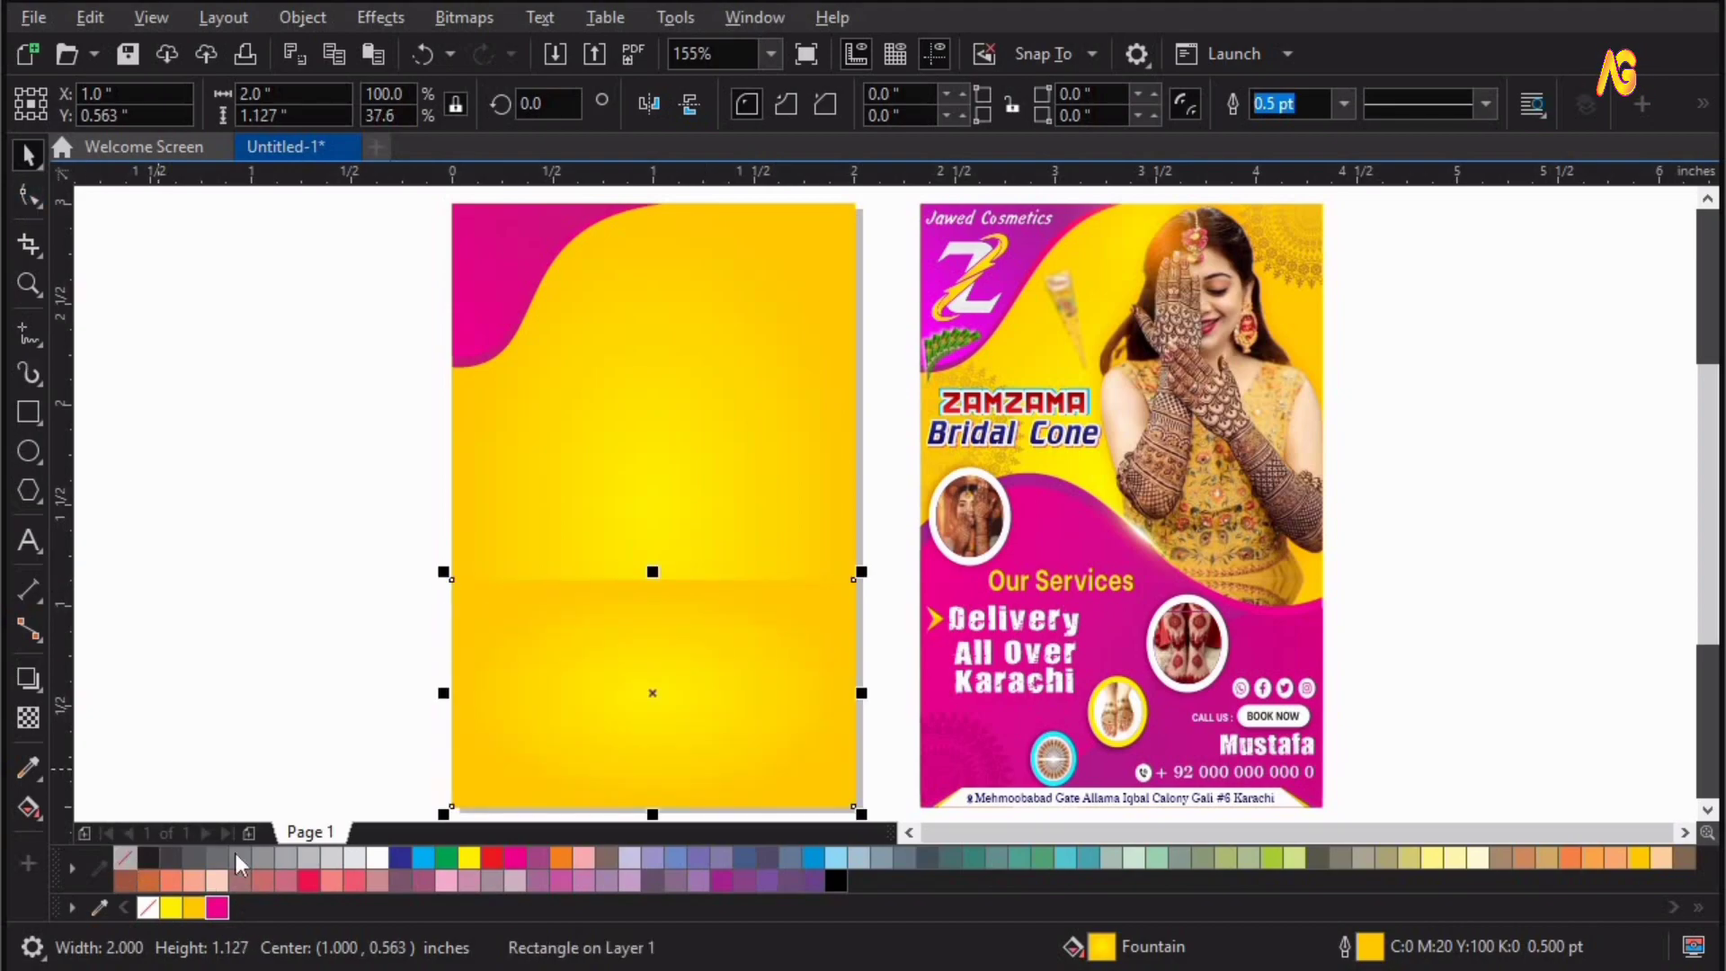
pyautogui.click(125, 856)
# Convert the lower rectangle to an editable curve and turn its straight top edge into a curve segment.
pyautogui.click(29, 198)
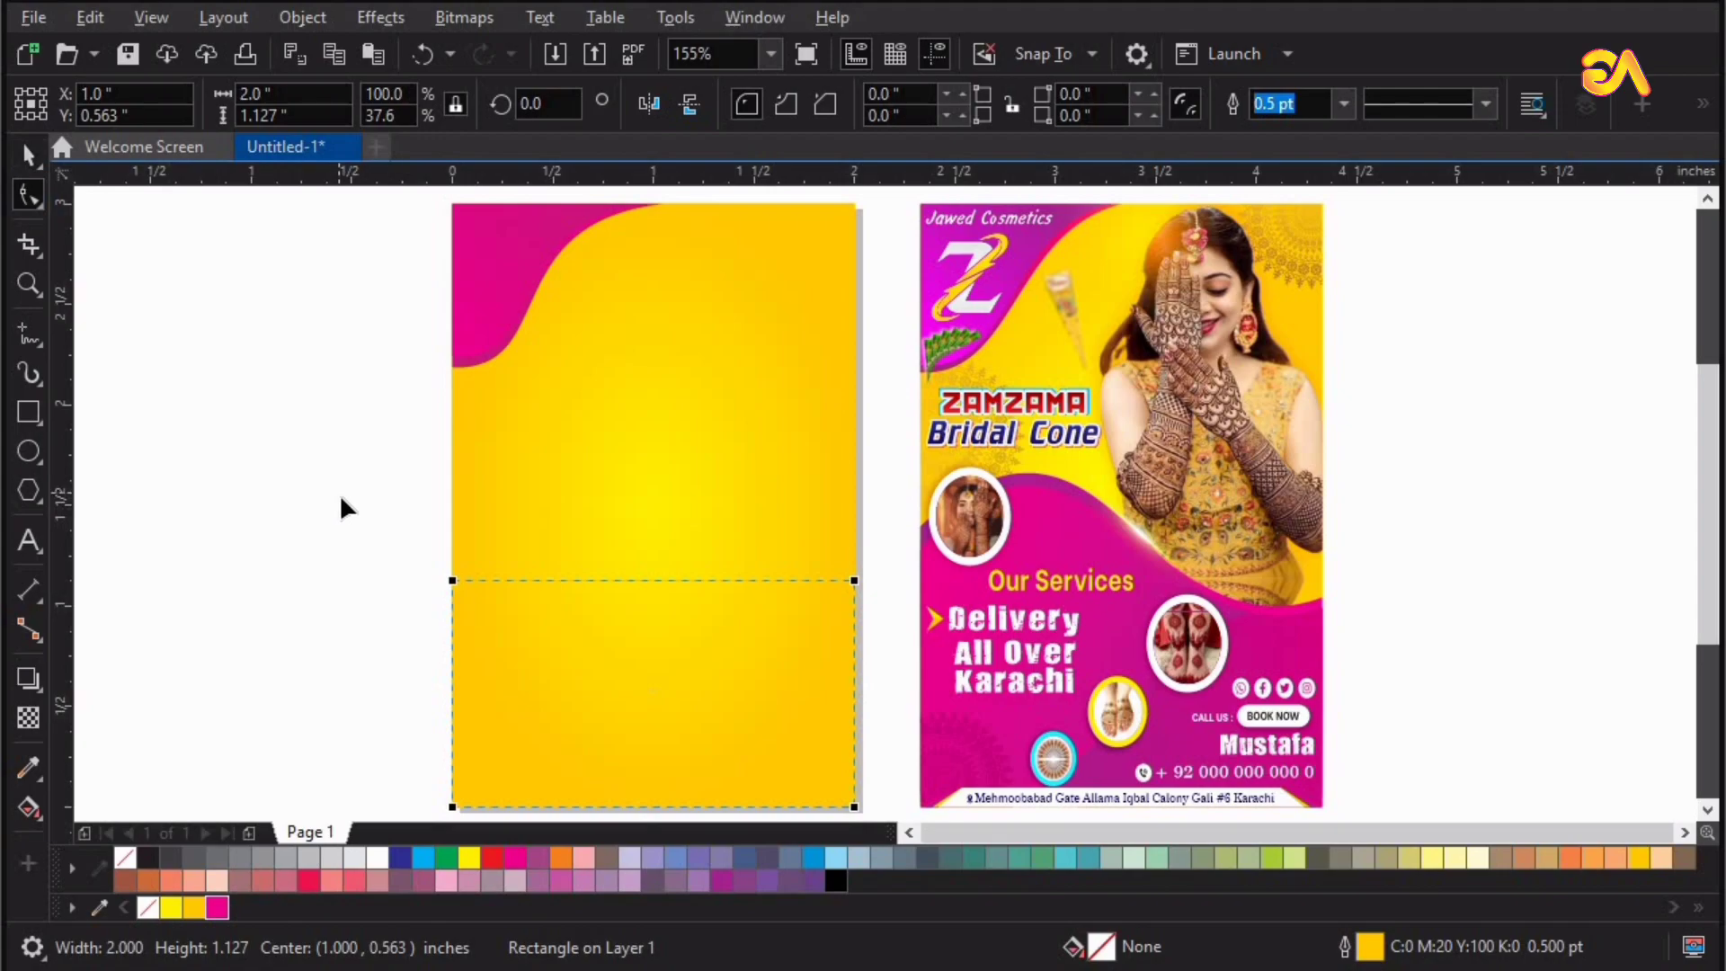
pyautogui.hotkey('ctrl', 'q')
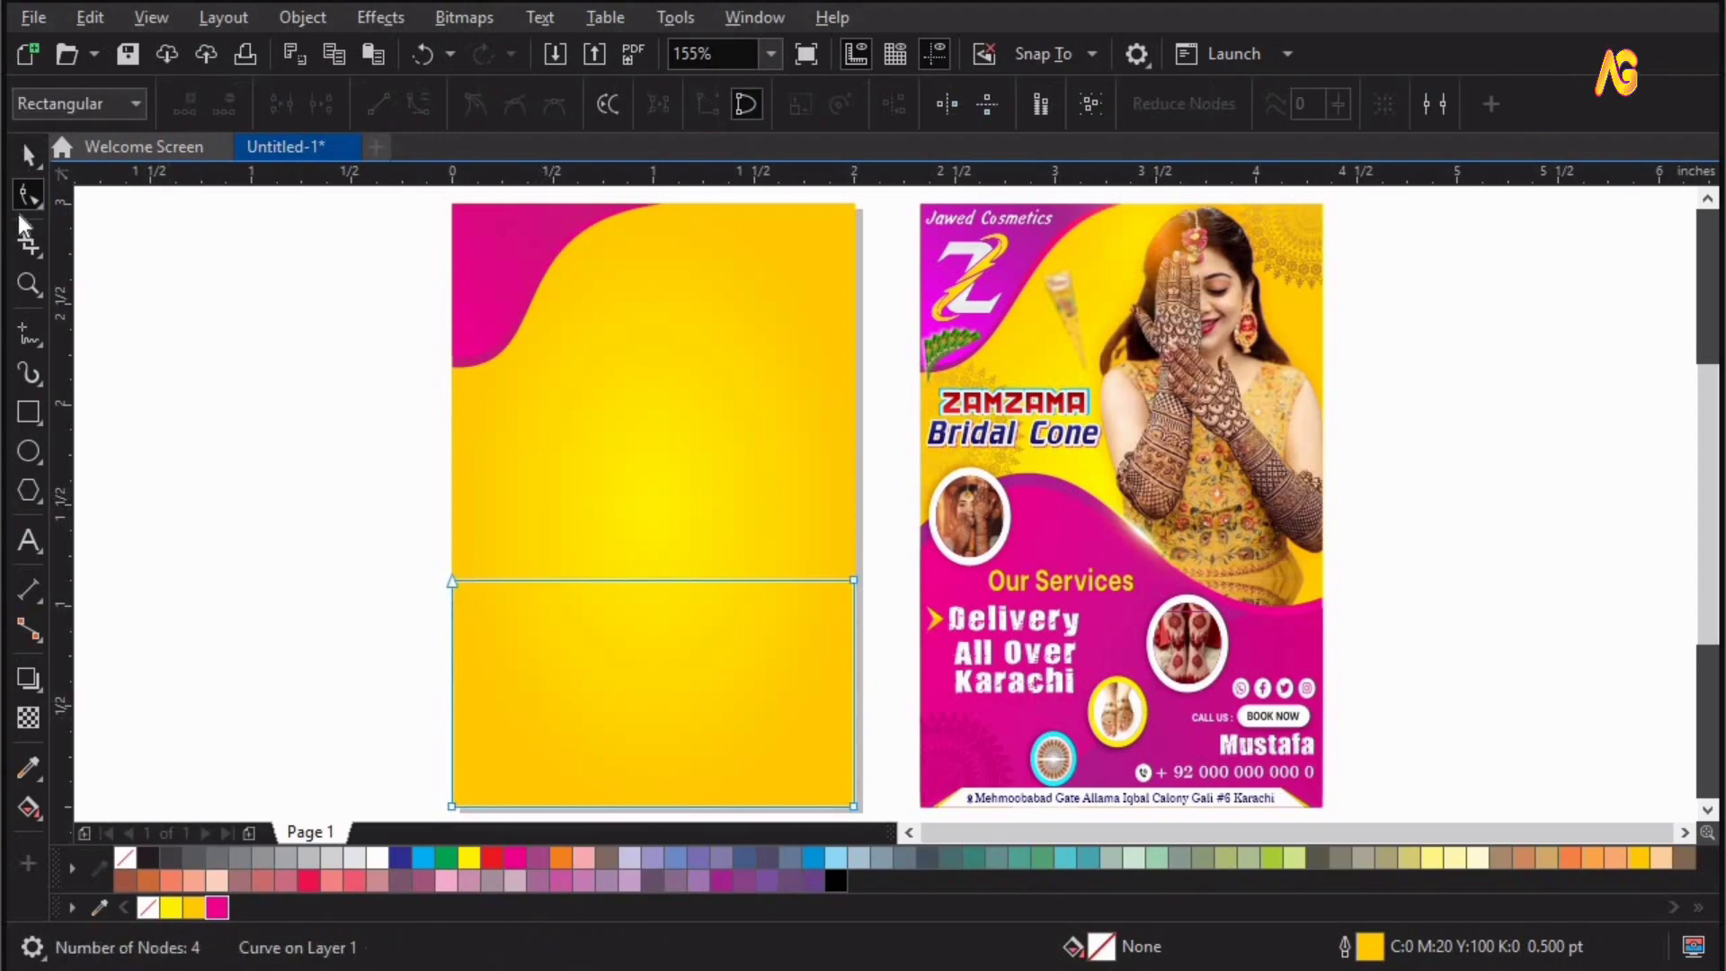
pyautogui.moveTo(162, 374); pyautogui.dragTo(908, 593)
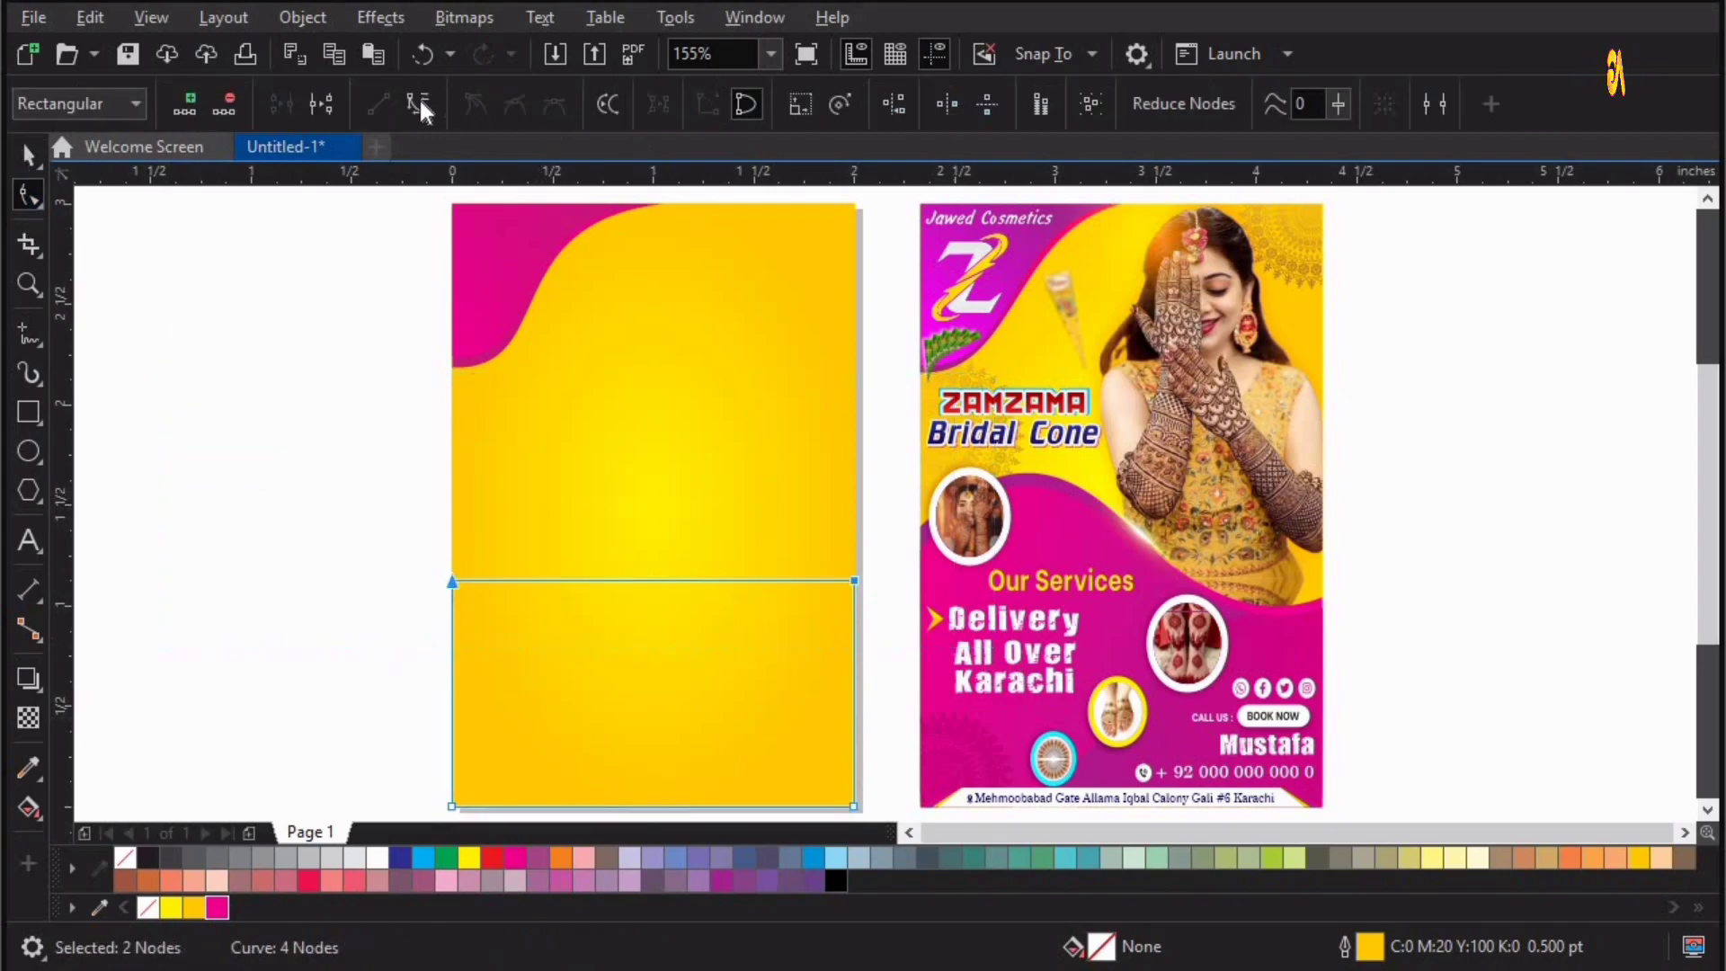
pyautogui.click(418, 103)
pyautogui.click(582, 579)
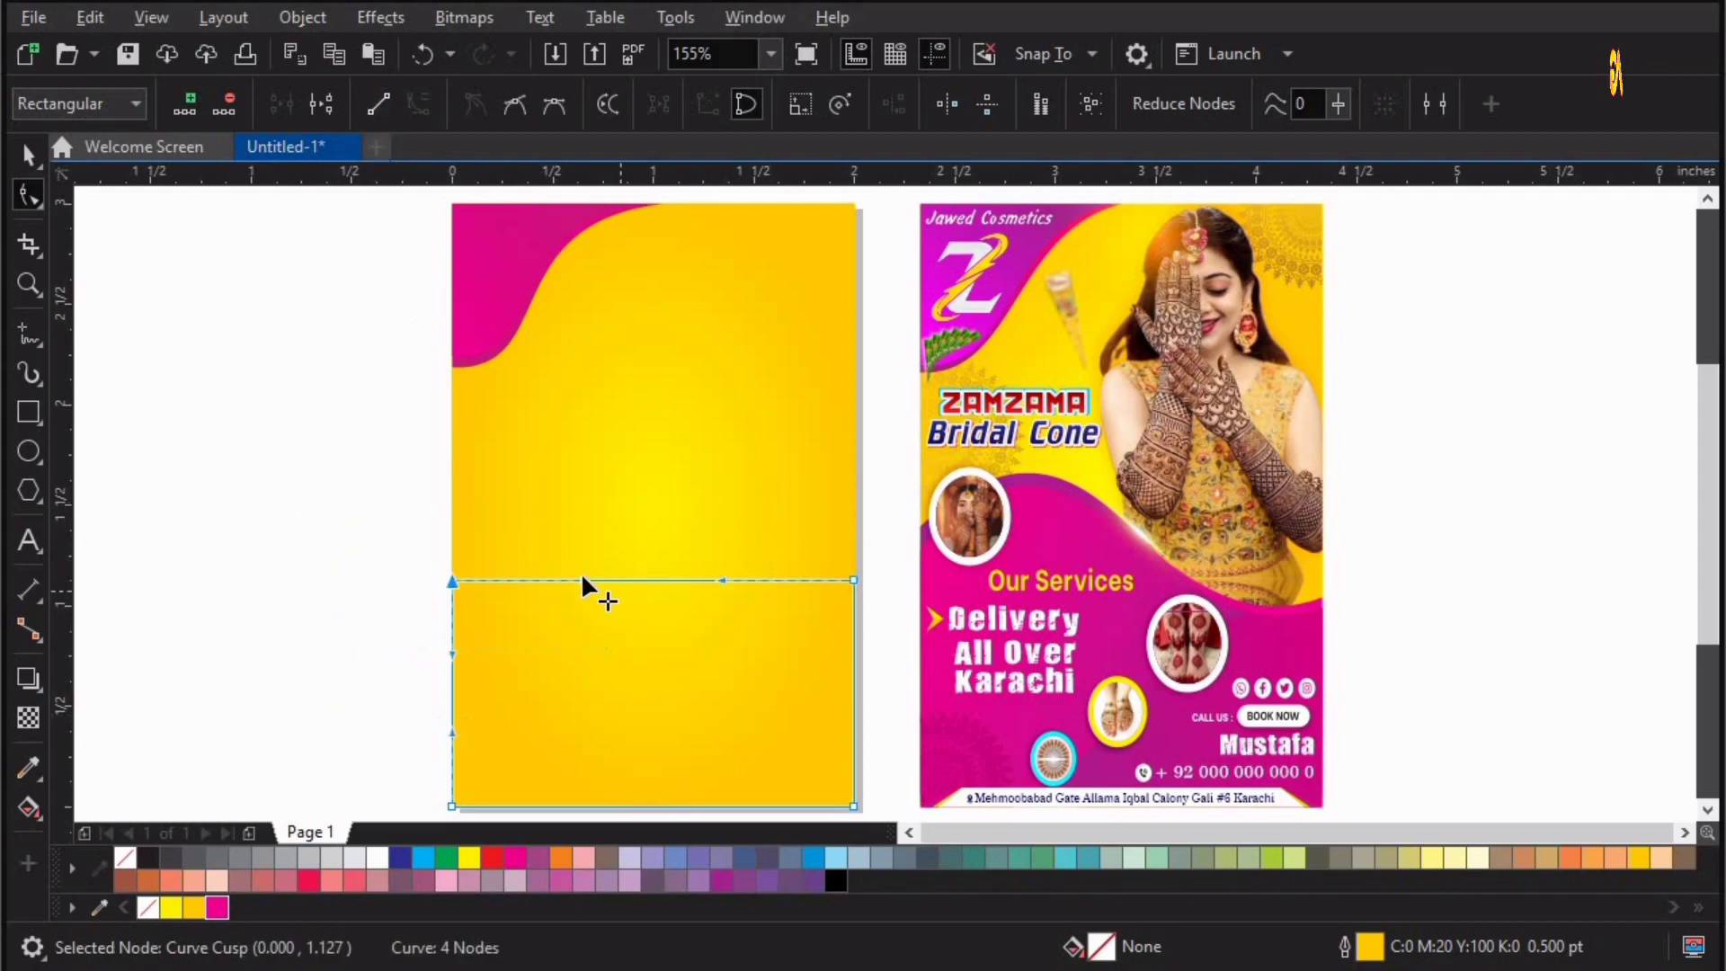
# Bend the top edge of the lower shape into a wave that rises near the left side and dips toward the right.
pyautogui.moveTo(585, 580); pyautogui.dragTo(525, 376)
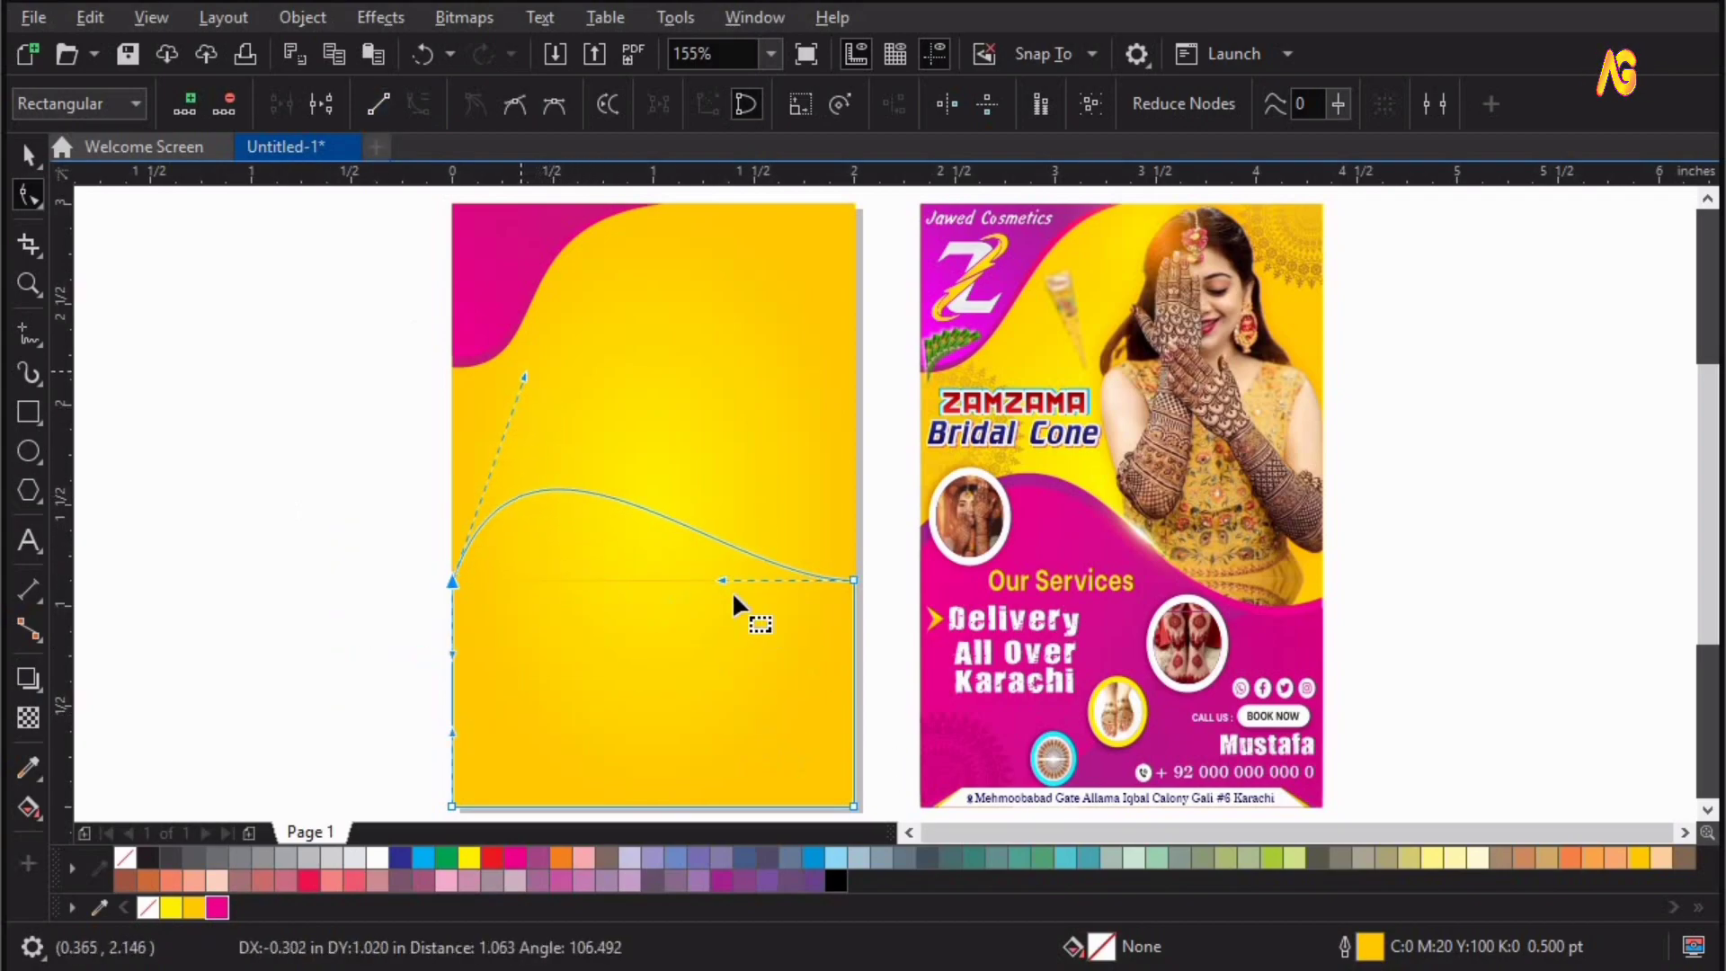
pyautogui.moveTo(720, 580); pyautogui.dragTo(665, 674)
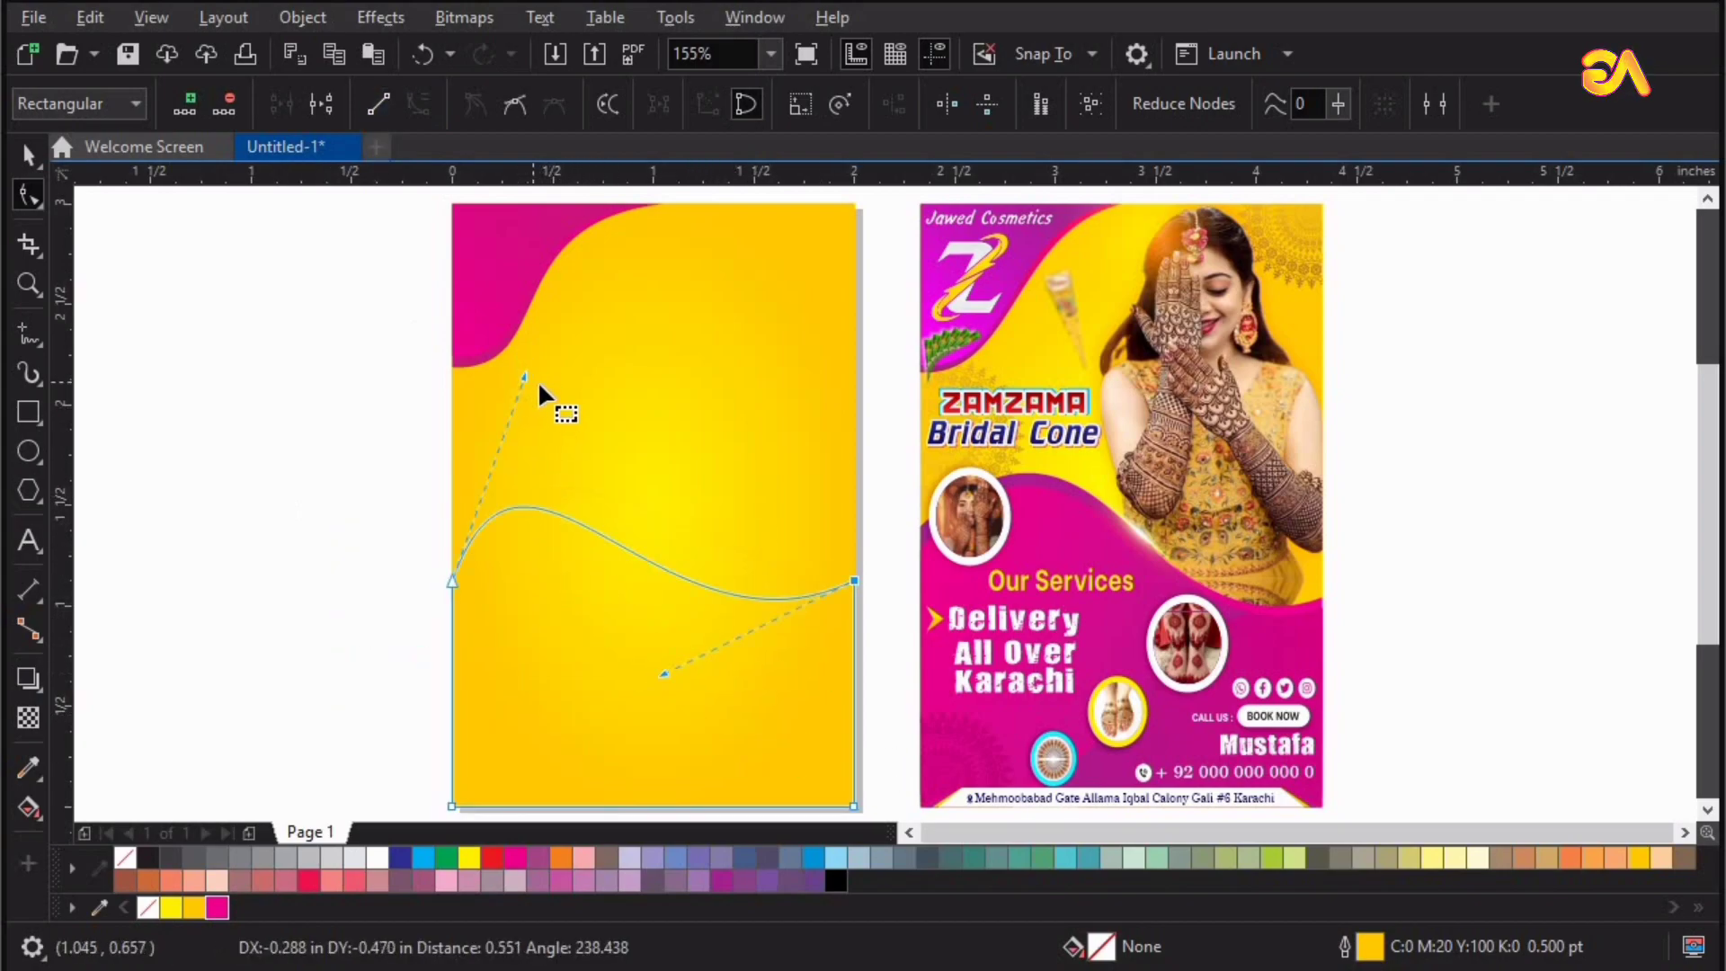
pyautogui.moveTo(525, 372); pyautogui.dragTo(533, 338)
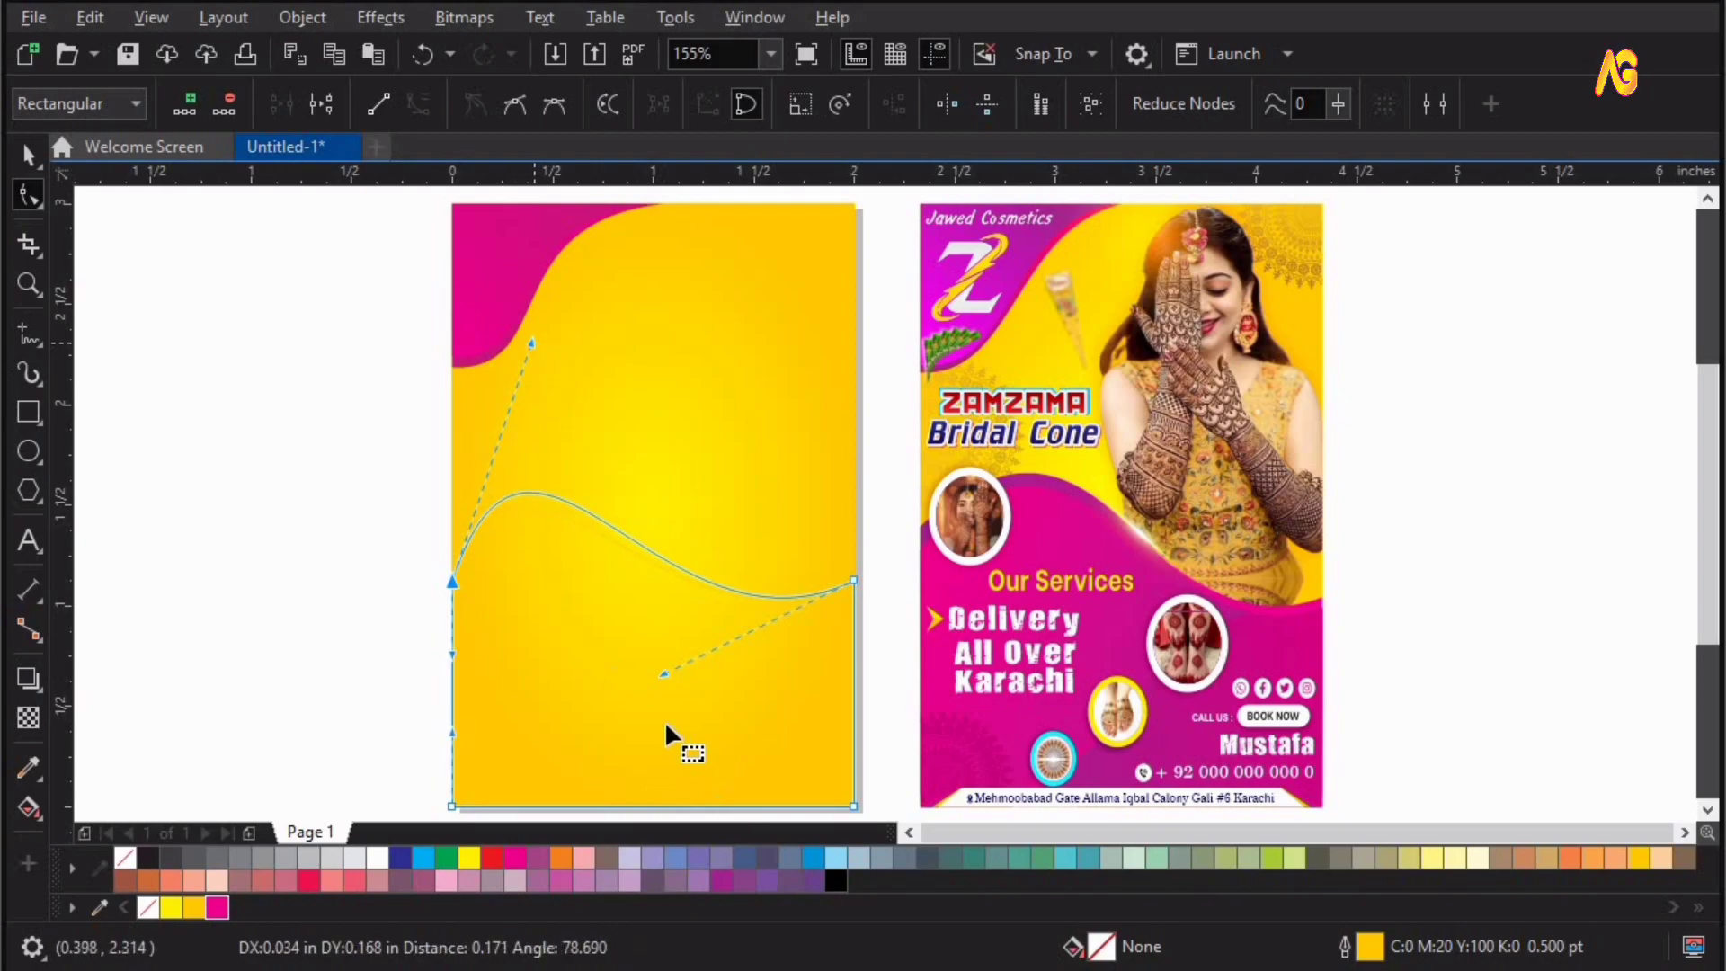
pyautogui.moveTo(655, 675); pyautogui.dragTo(658, 680)
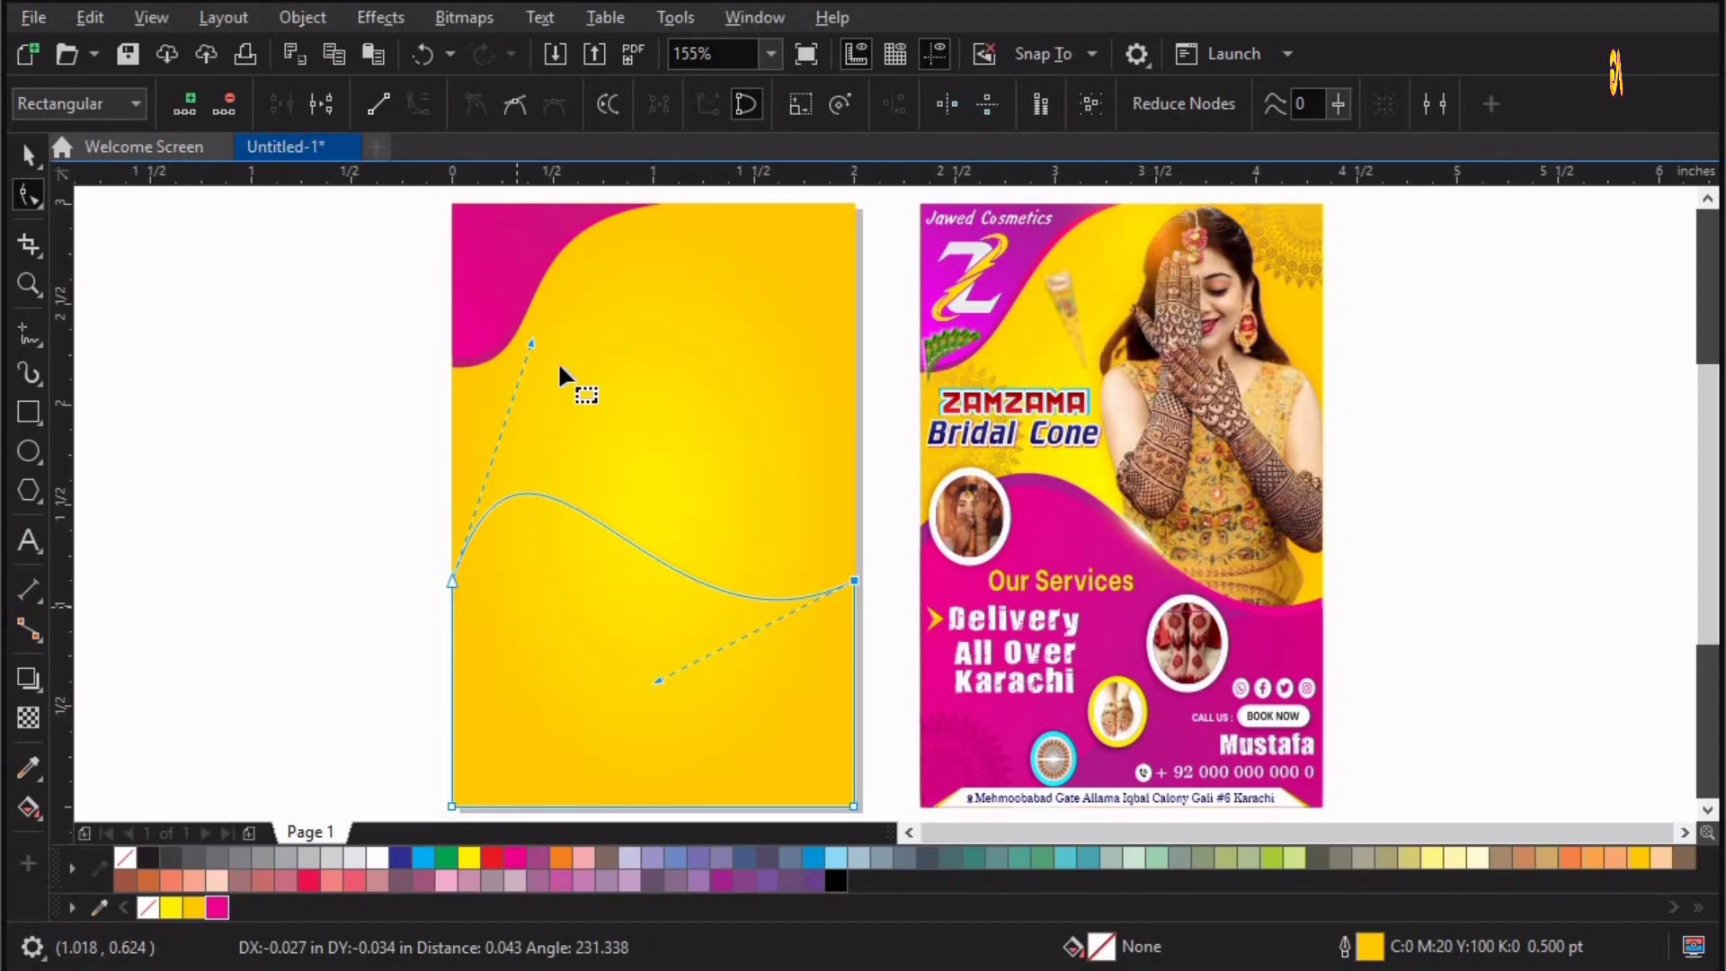
pyautogui.press('space')
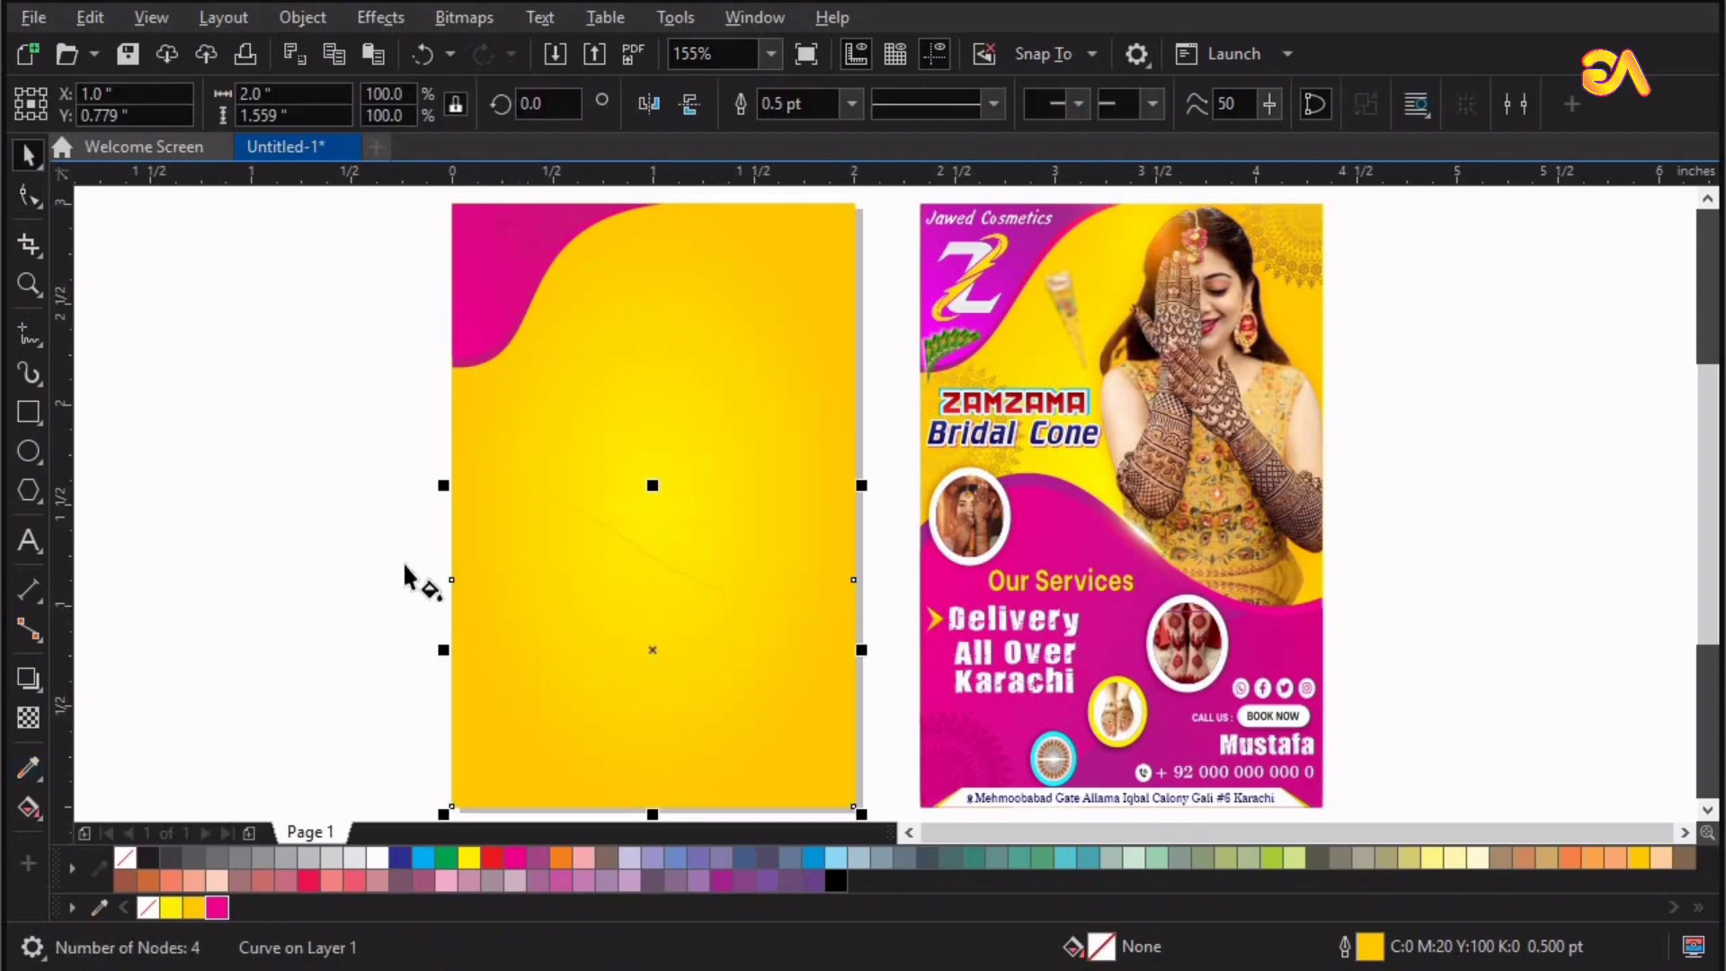
# Fill the wave shape with the corner shape's magenta gradient, running from its upper edge toward its lower-left corner.
pyautogui.press('g')
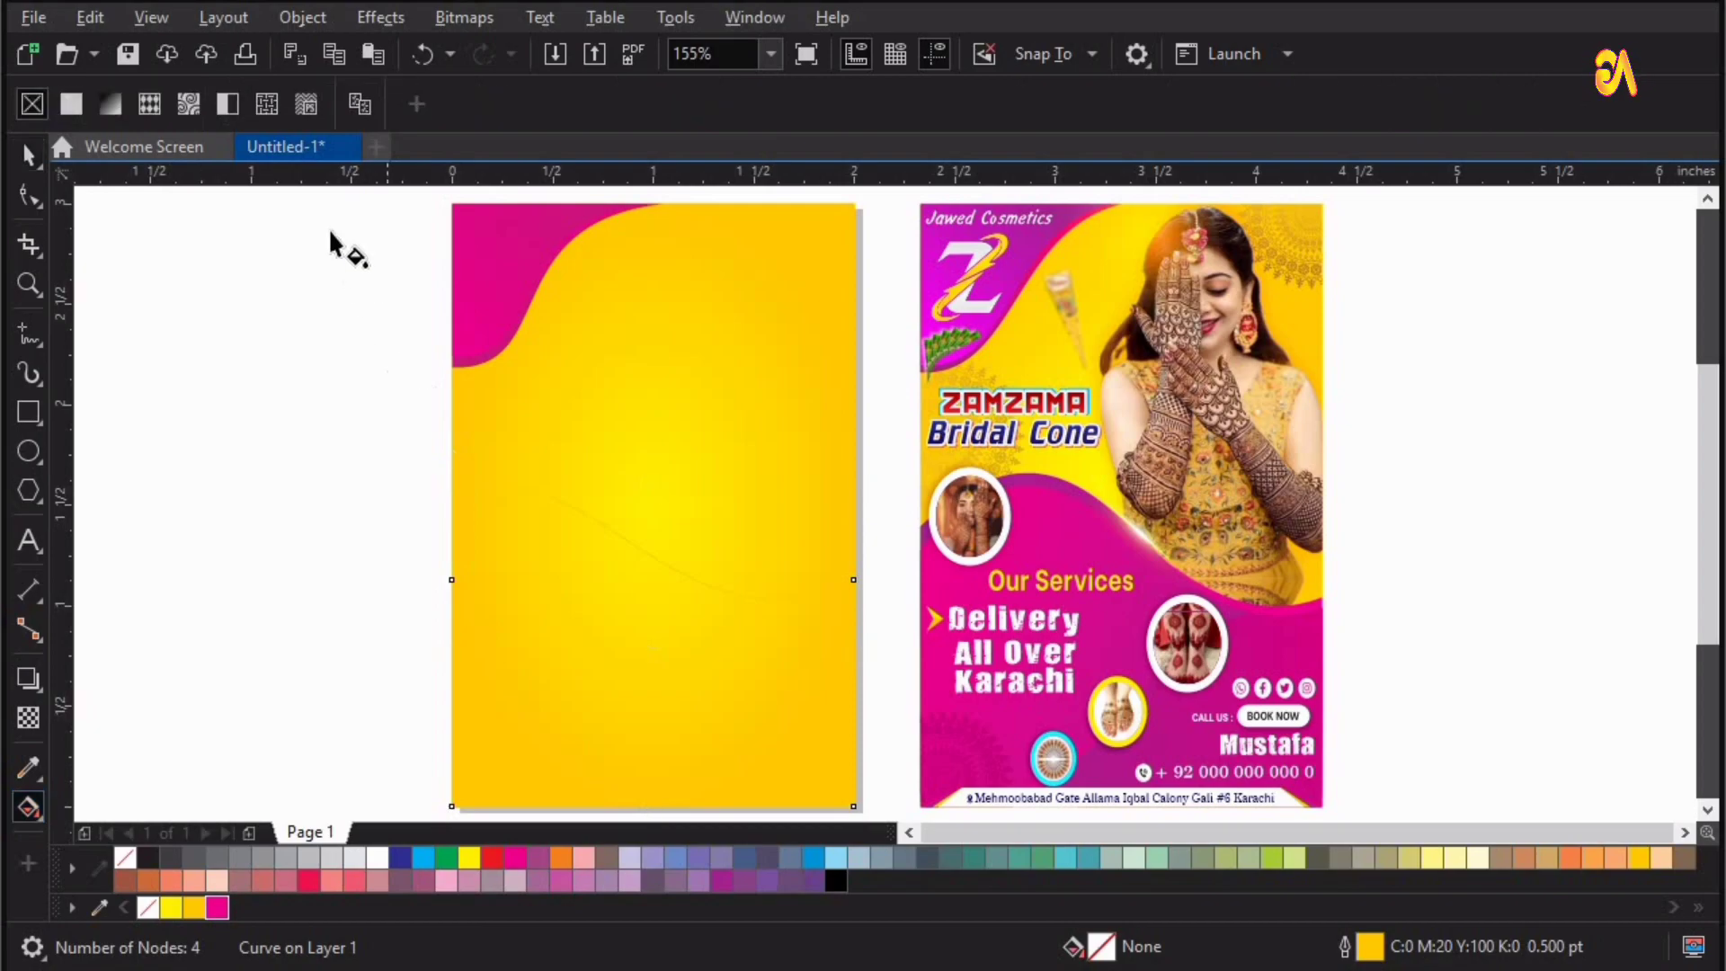
pyautogui.click(502, 261)
pyautogui.moveTo(807, 492); pyautogui.dragTo(673, 540)
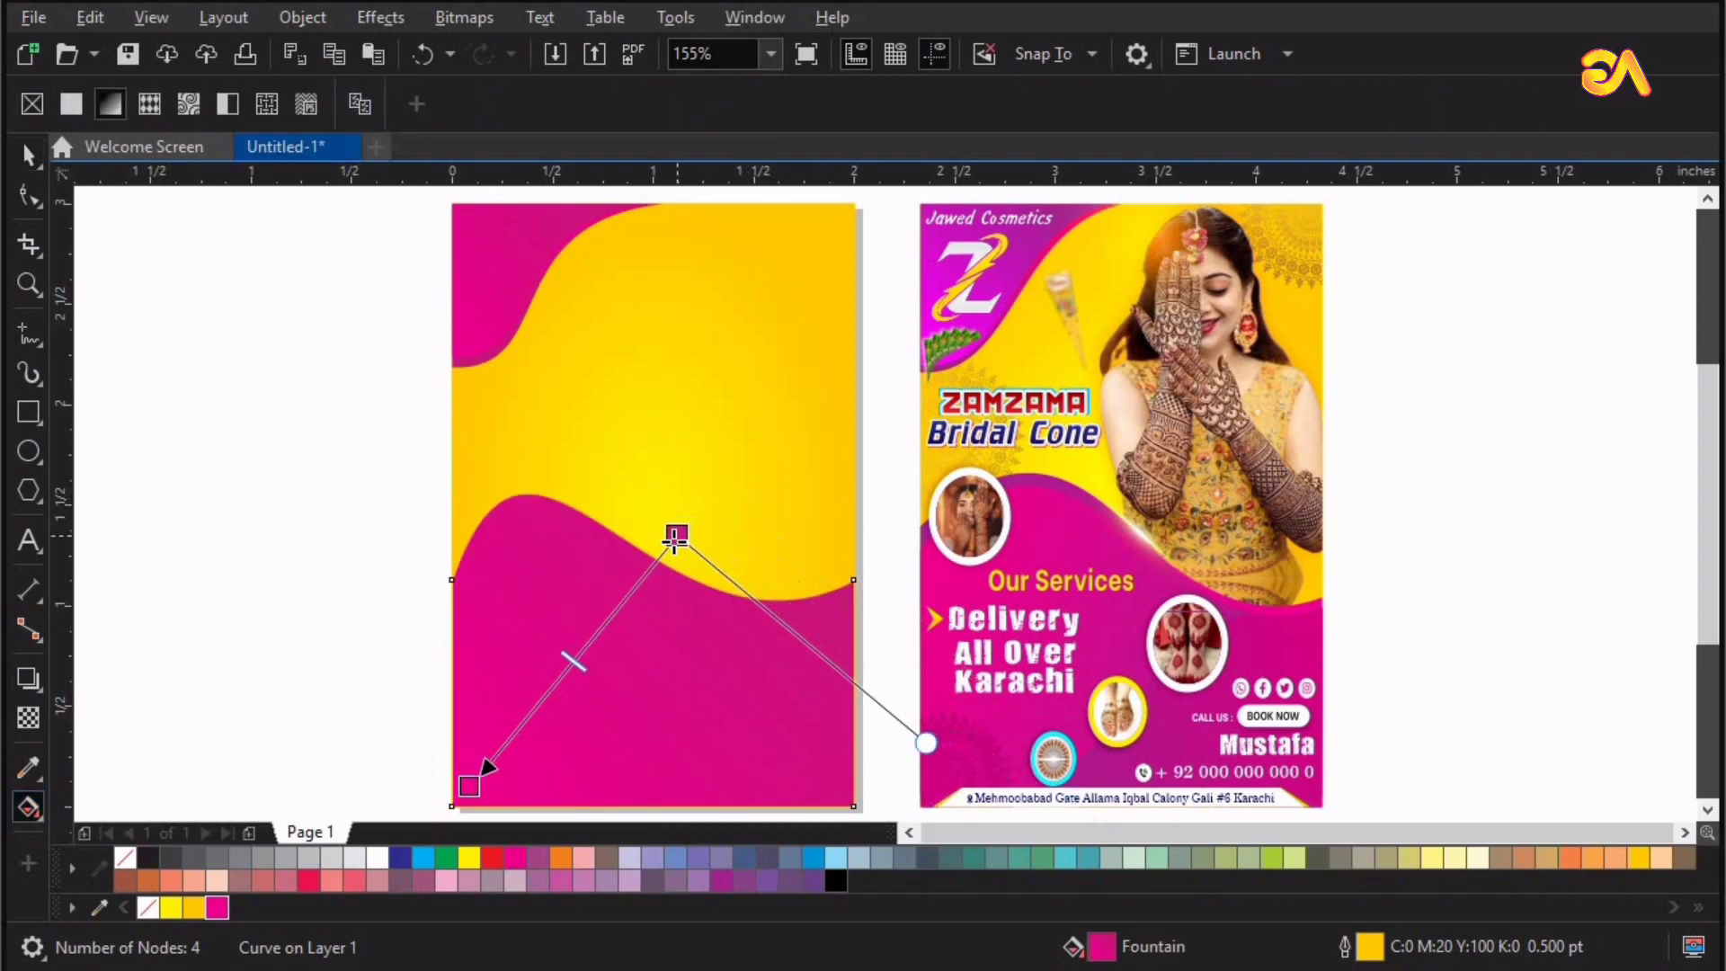
pyautogui.press('space')
# Make a slightly taller copy of the wave shape, stretched upward from the page's lower edge.
pyautogui.click(673, 673)
pyautogui.click(719, 593)
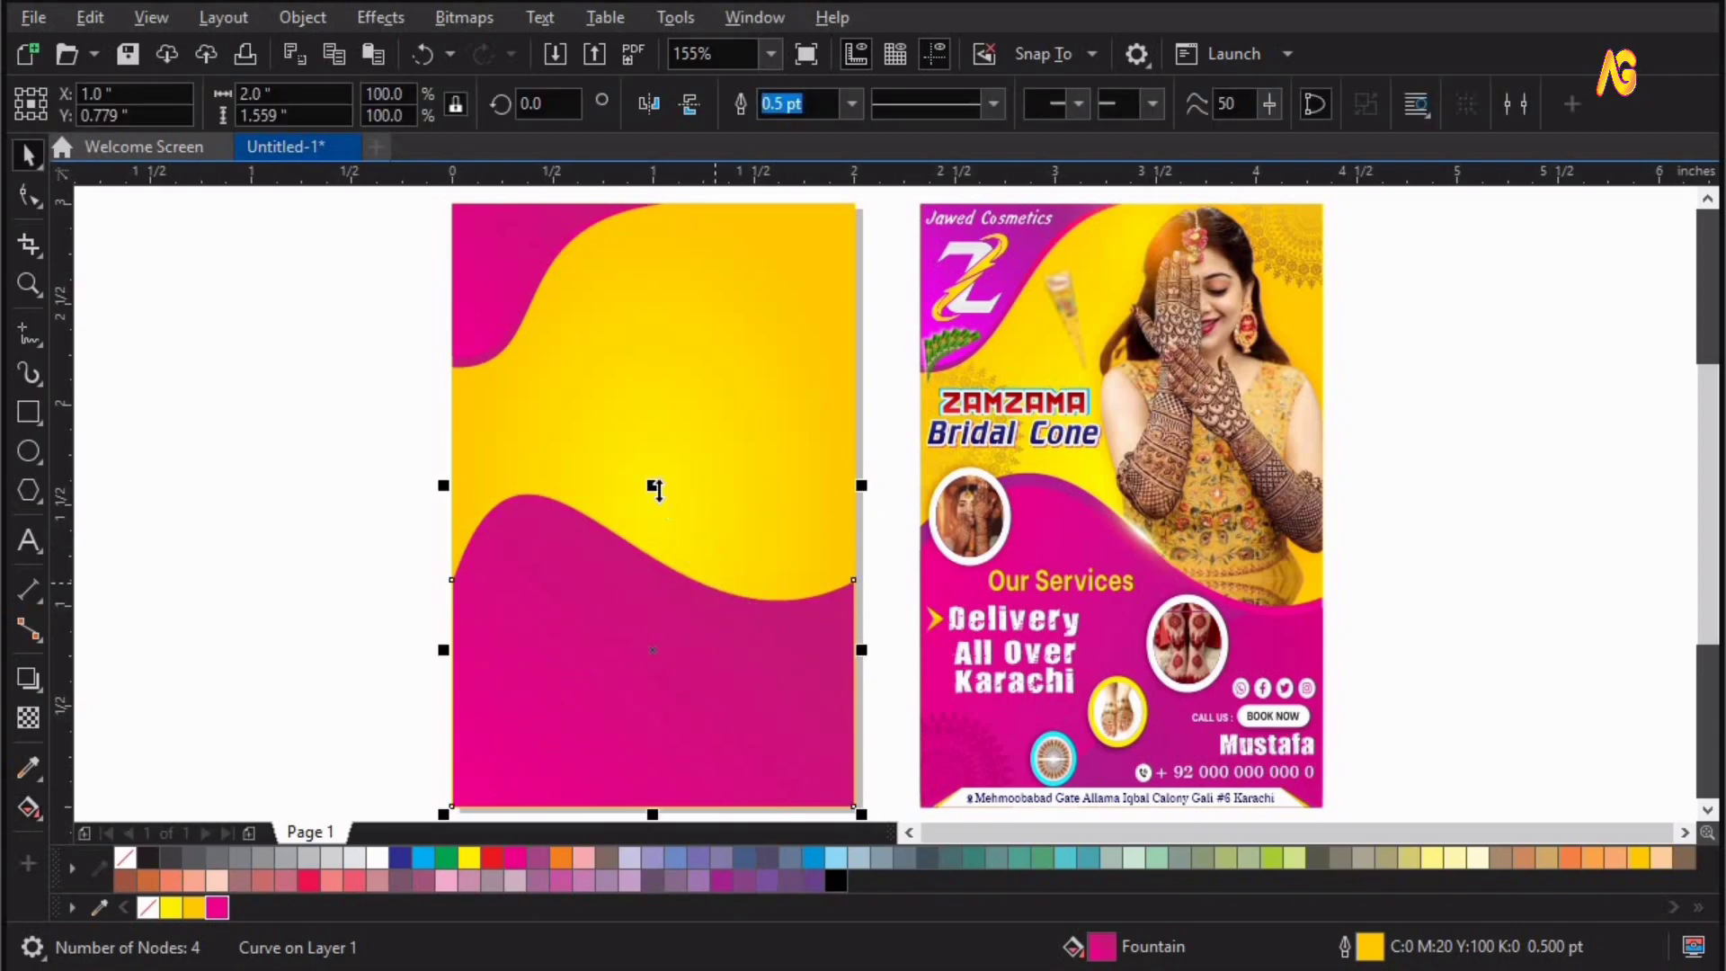
pyautogui.moveTo(654, 485); pyautogui.dragTo(651, 467)
# Reposition the taller wave's gradient handles so the brighter magenta end lies near its upper edge and the darker end near its base.
pyautogui.click(27, 806)
pyautogui.moveTo(656, 744); pyautogui.dragTo(613, 760)
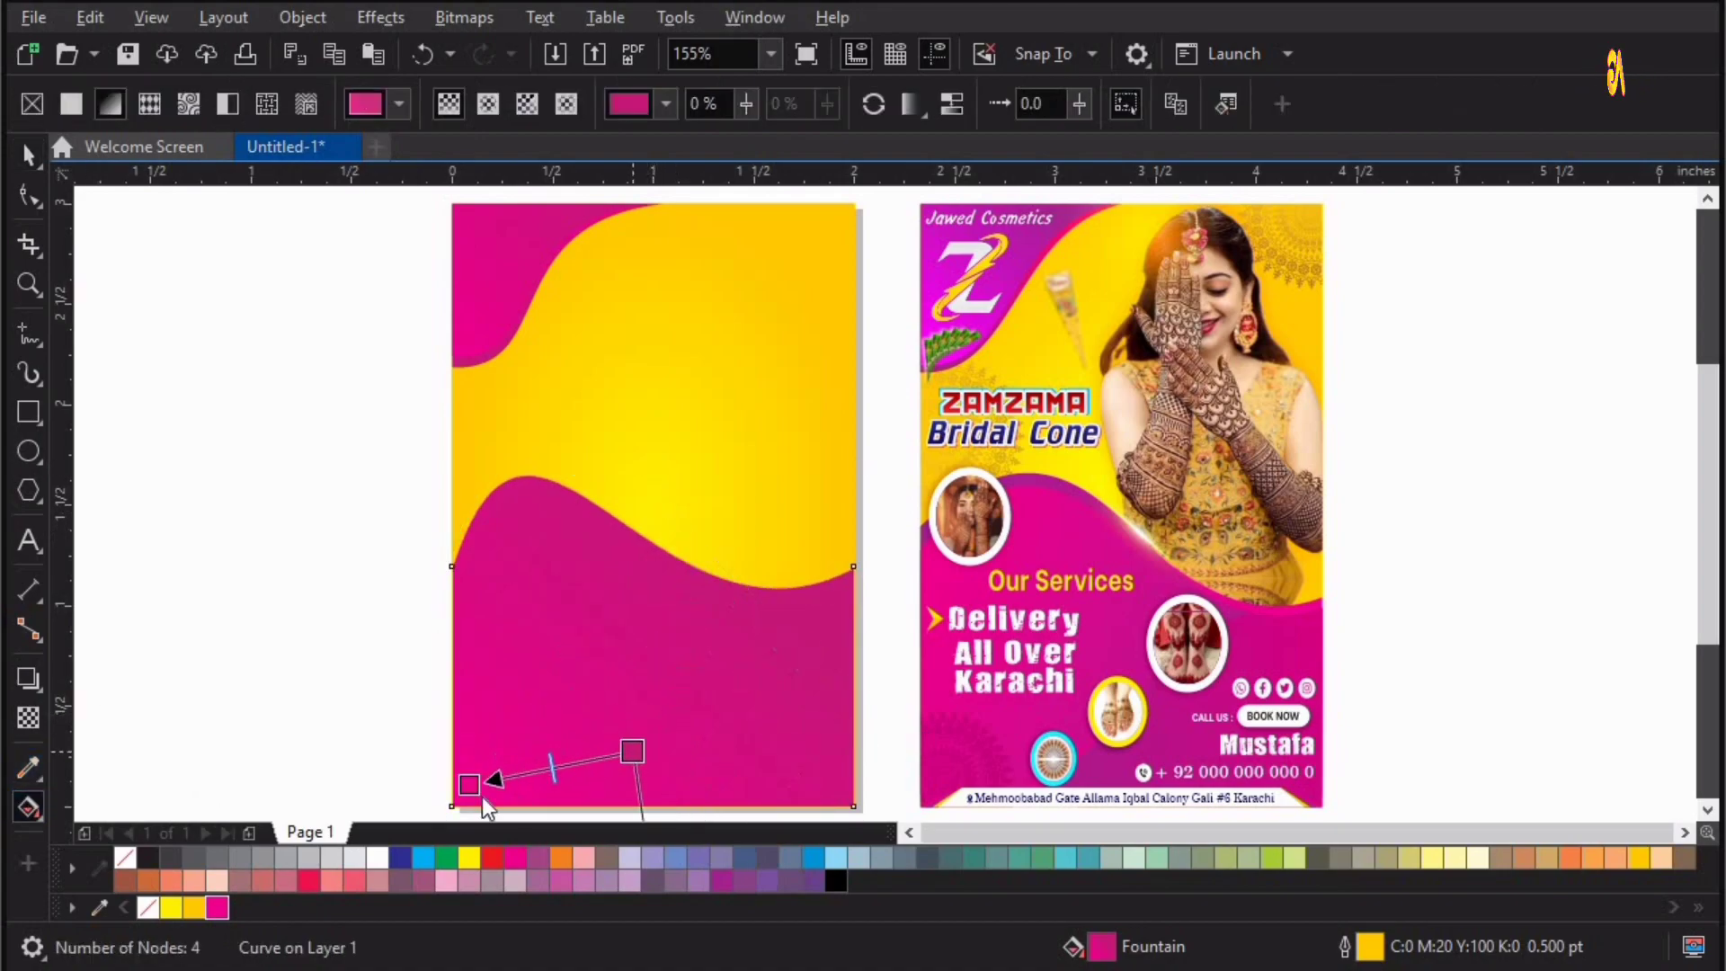
pyautogui.moveTo(469, 788); pyautogui.dragTo(698, 585)
pyautogui.moveTo(613, 759); pyautogui.dragTo(627, 798)
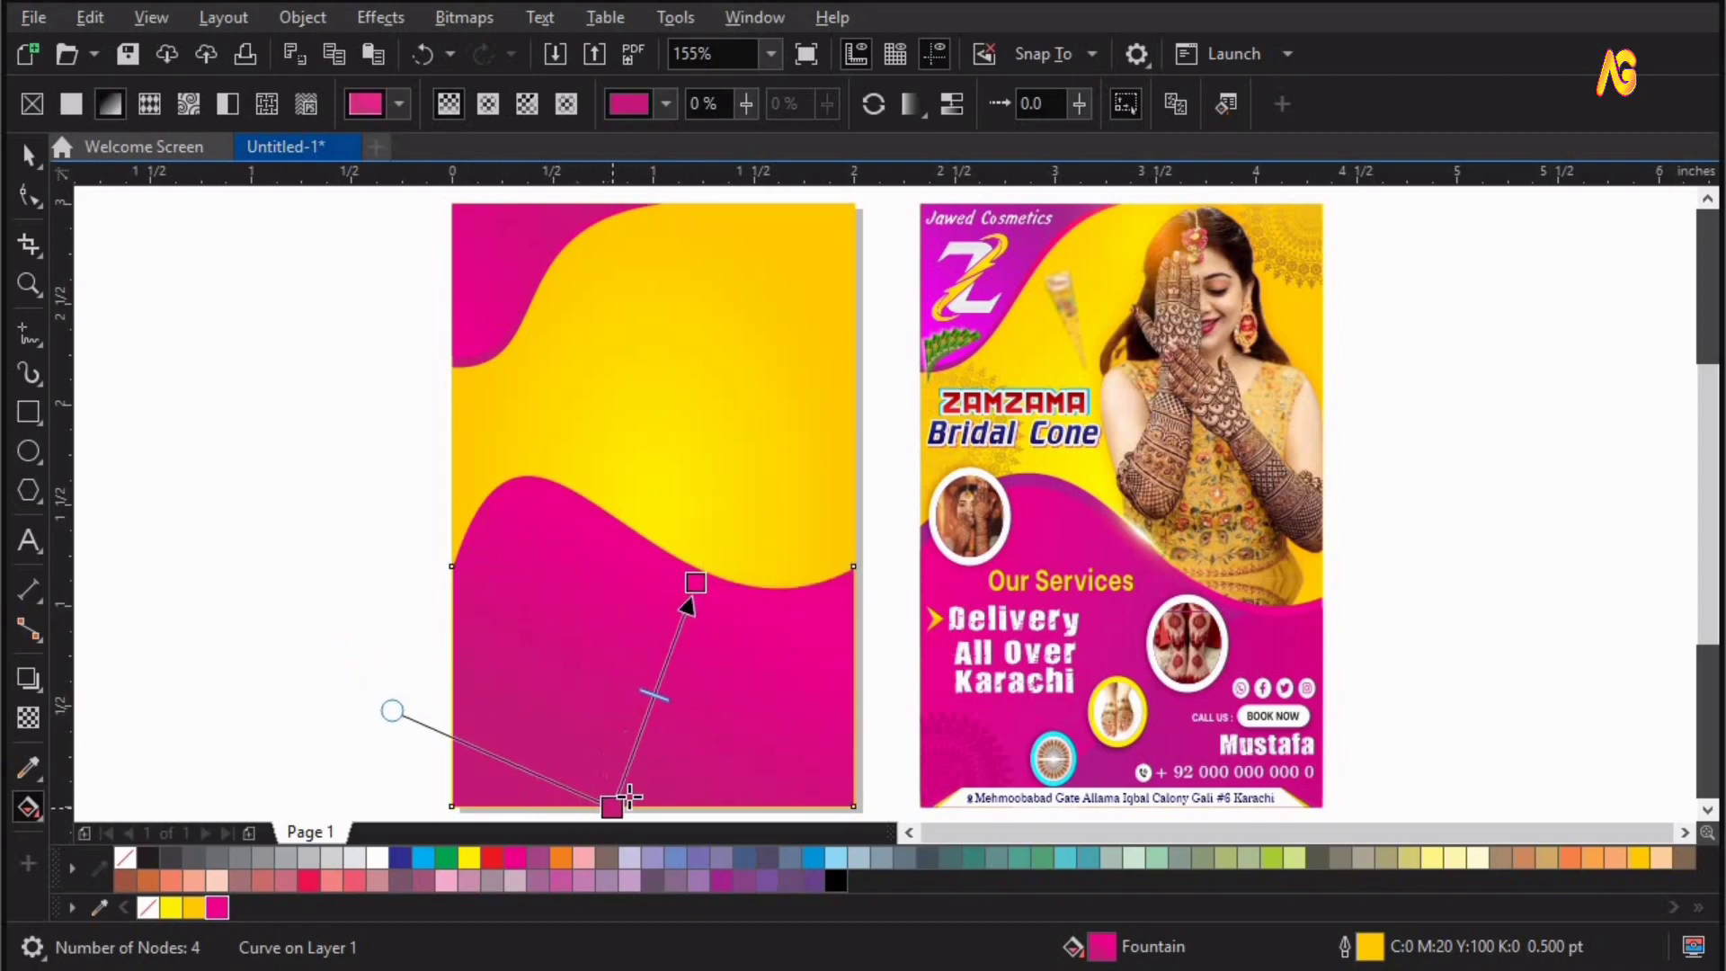
pyautogui.moveTo(698, 575); pyautogui.dragTo(719, 562)
pyautogui.press('space')
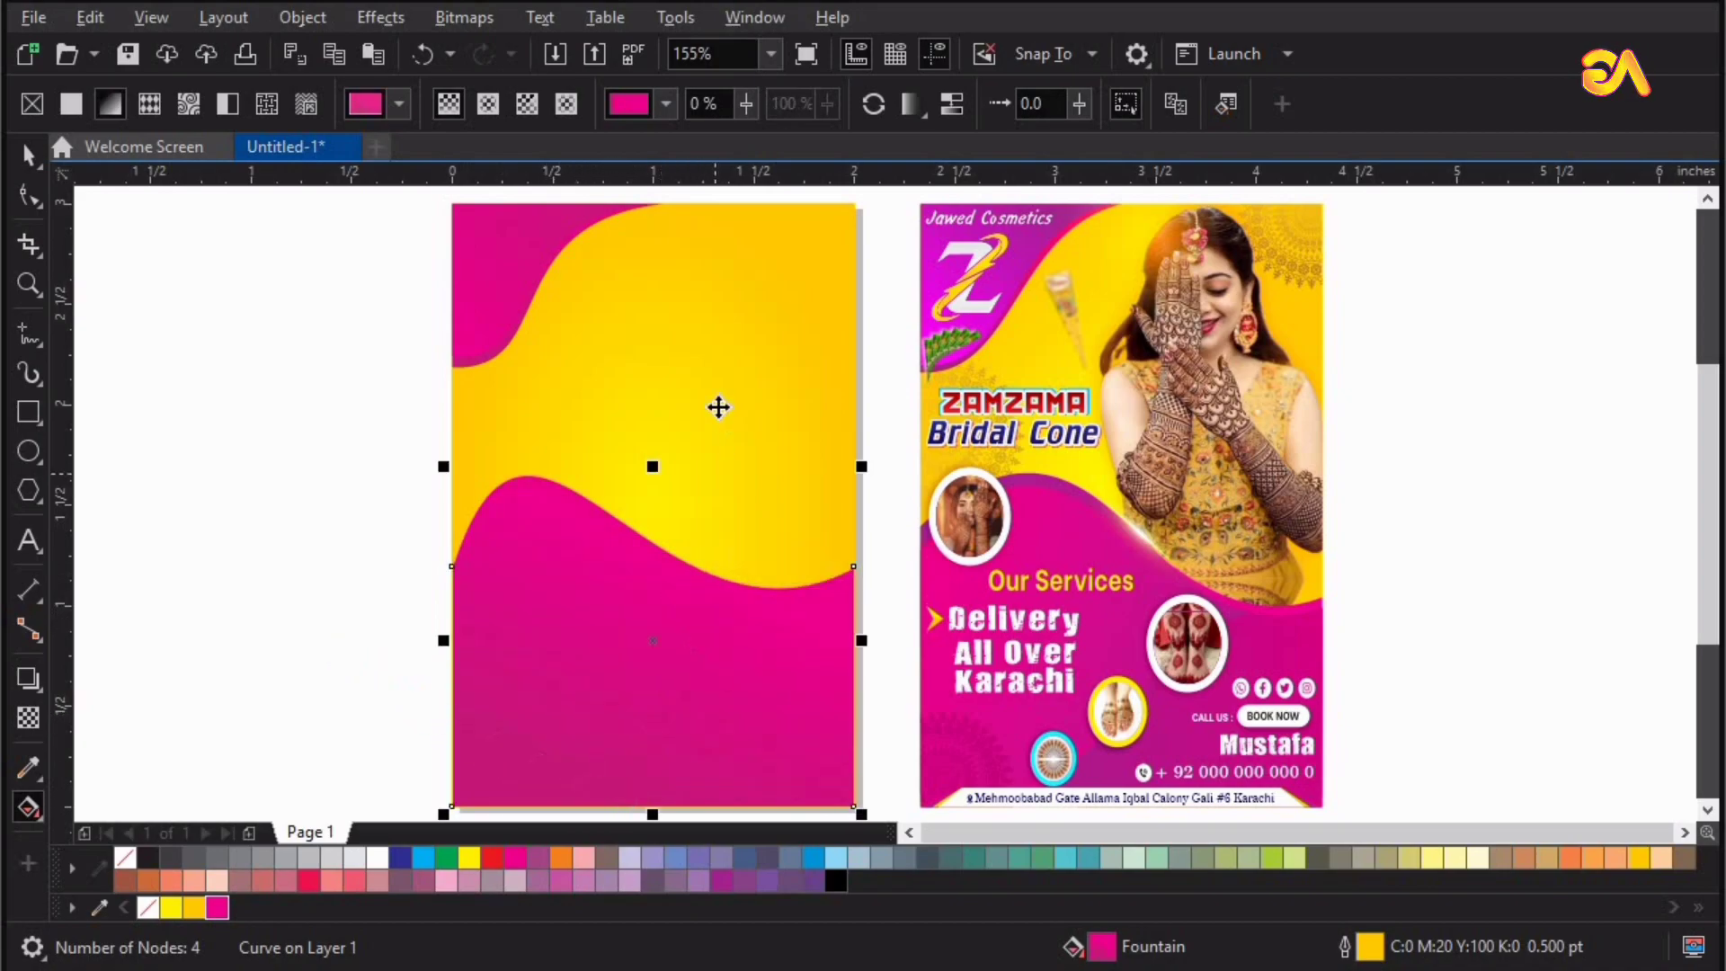
# Send the taller wave and the background behind the original wave shape, and remove the original wave's outline.
pyautogui.keyDown('shift'); pyautogui.click(719, 407); pyautogui.keyUp('shift')
pyautogui.hotkey('shift', 'pagedown')
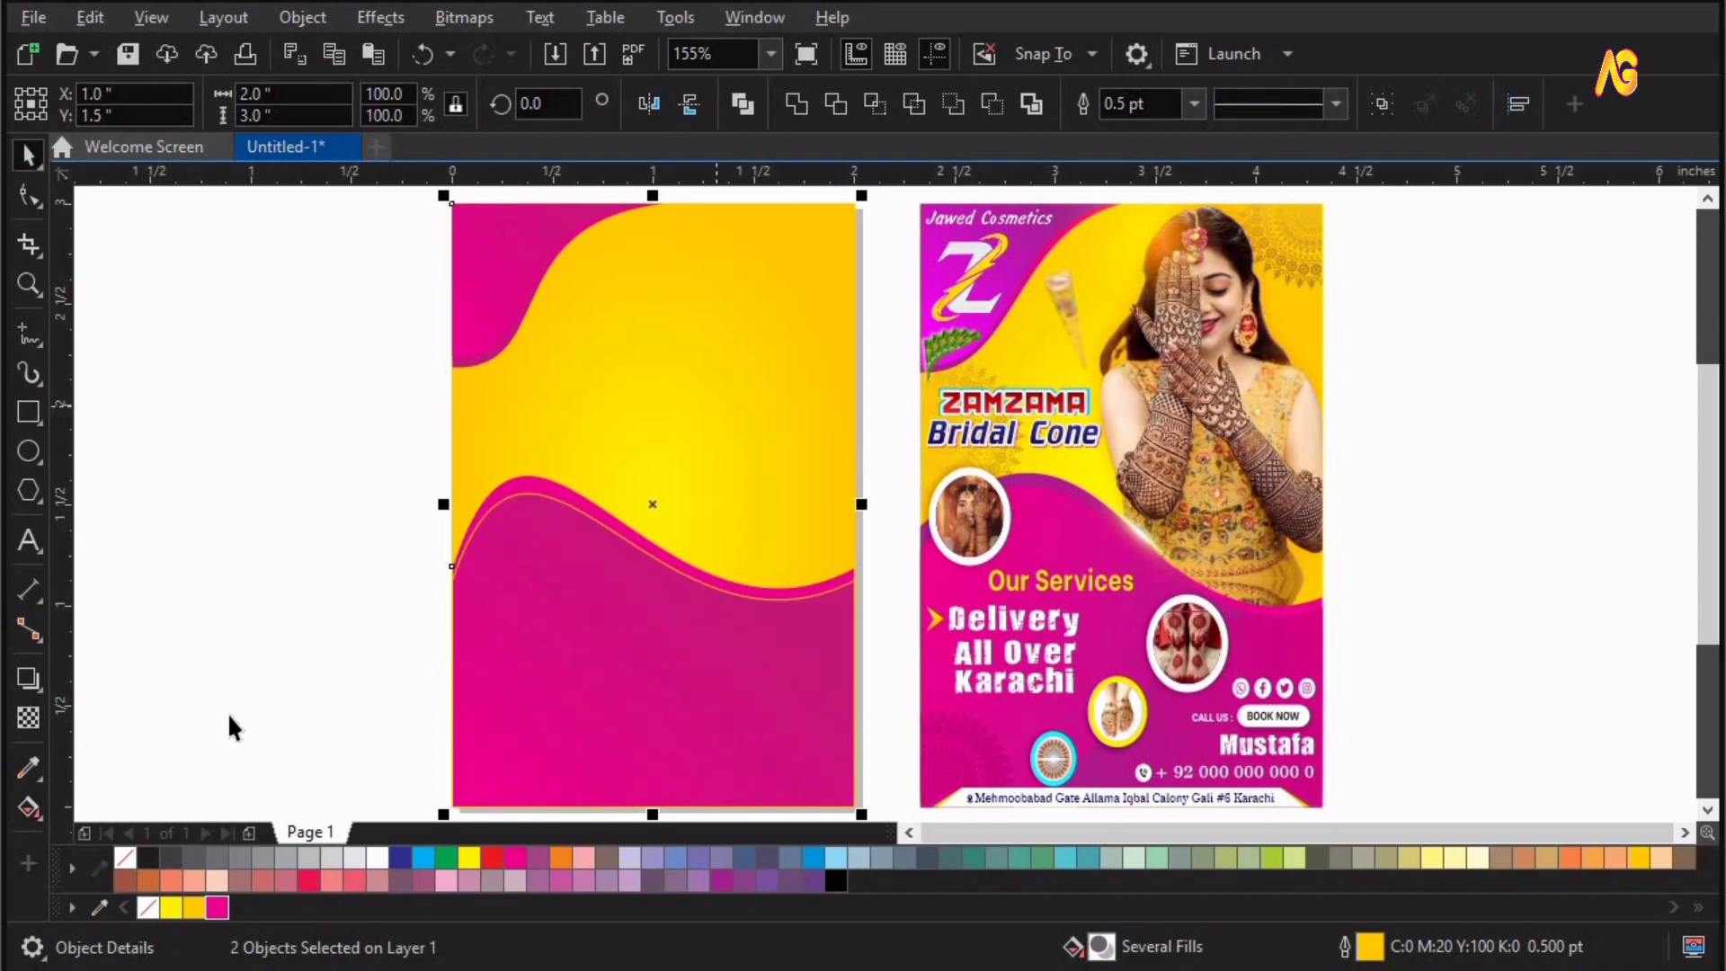
pyautogui.click(552, 586)
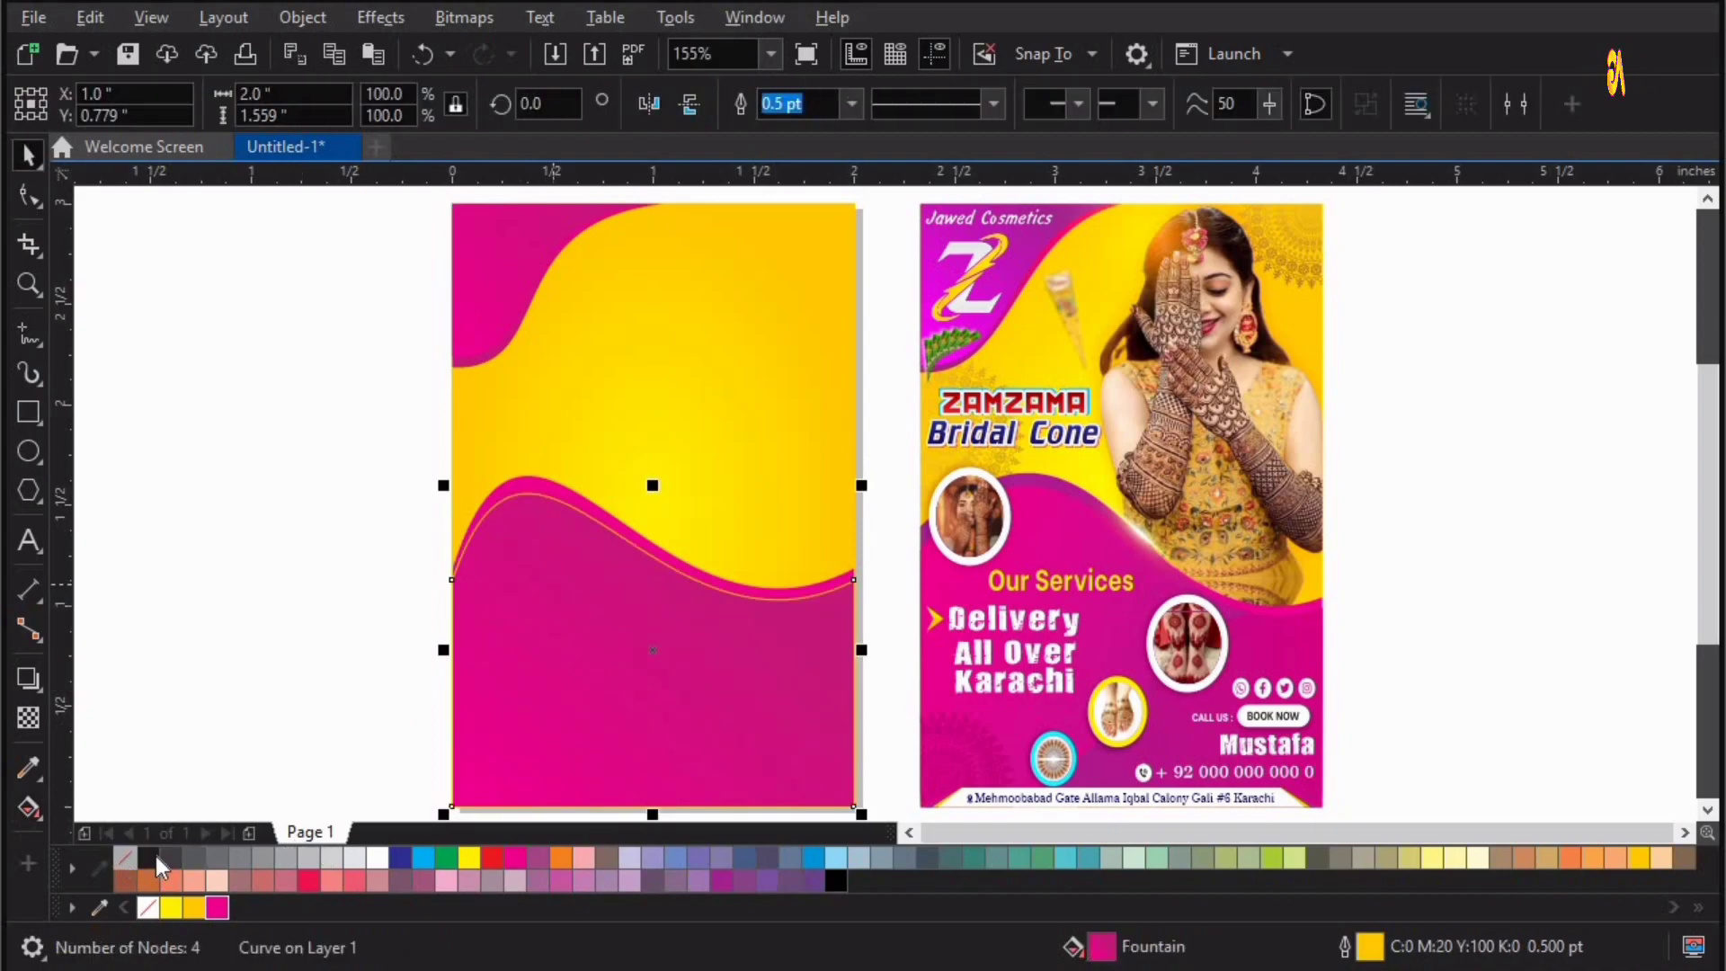
pyautogui.rightClick(125, 858)
# Group the two magenta corner shapes and place a copy over the lower wave, mirrored horizontally and vertically.
pyautogui.moveTo(375, 442); pyautogui.dragTo(677, 366)
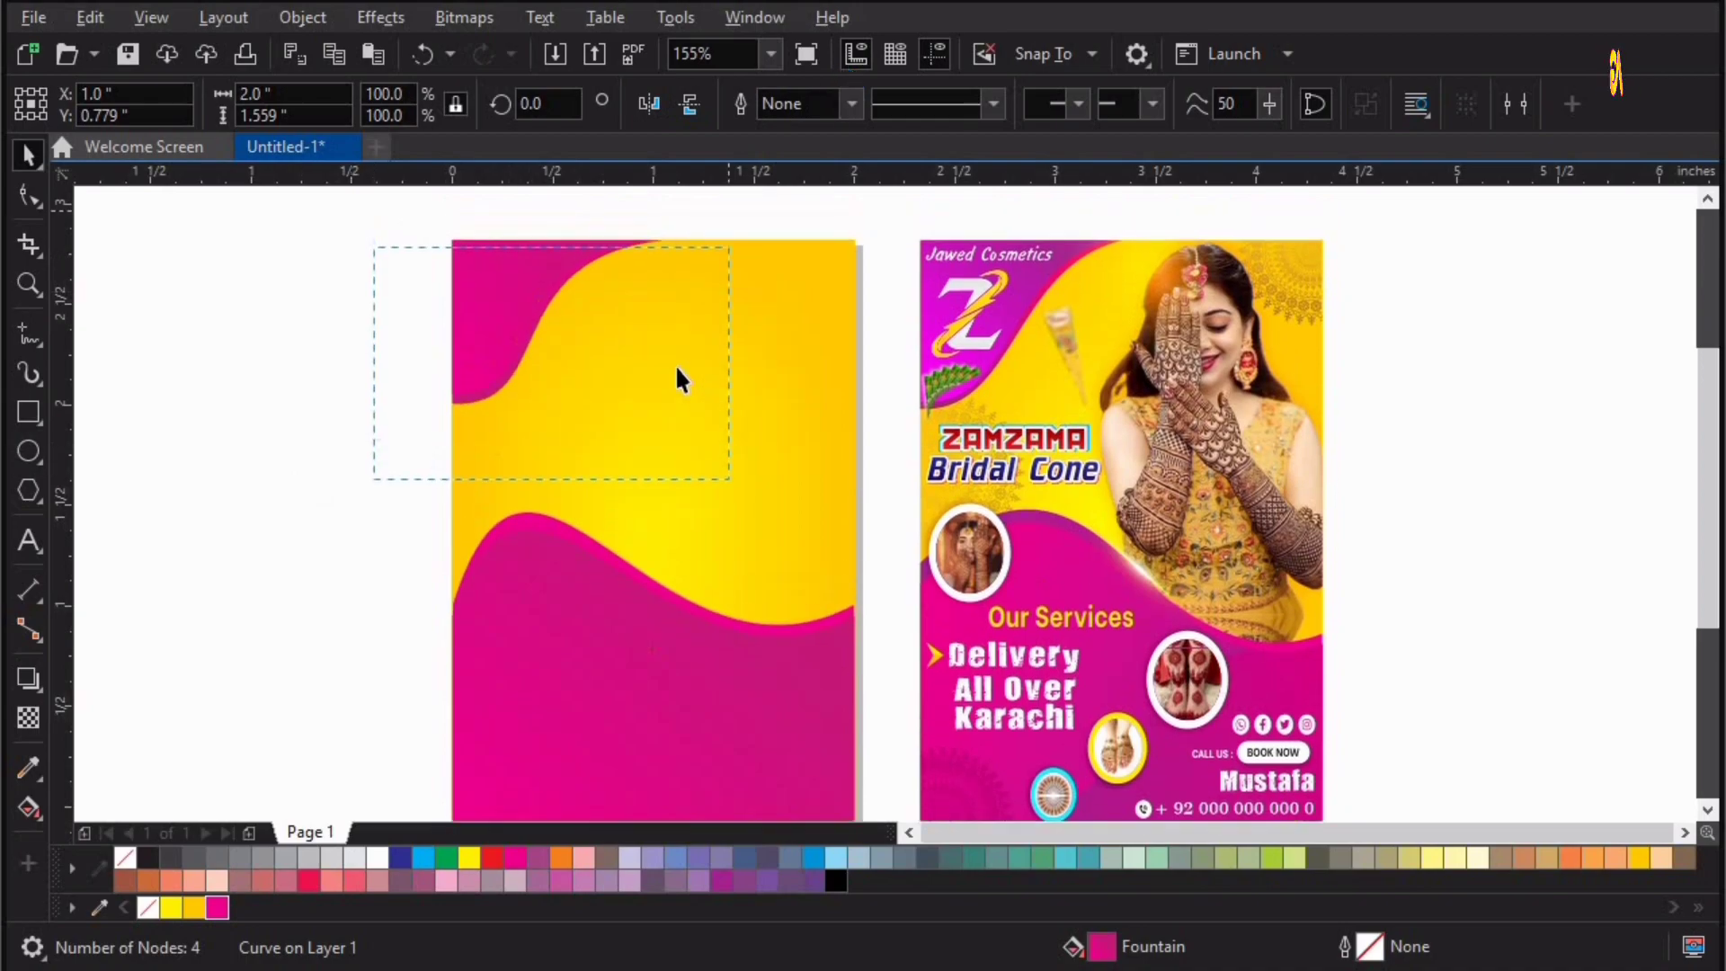
pyautogui.hotkey('ctrl', 'g')
pyautogui.moveTo(519, 283); pyautogui.dragTo(611, 607)
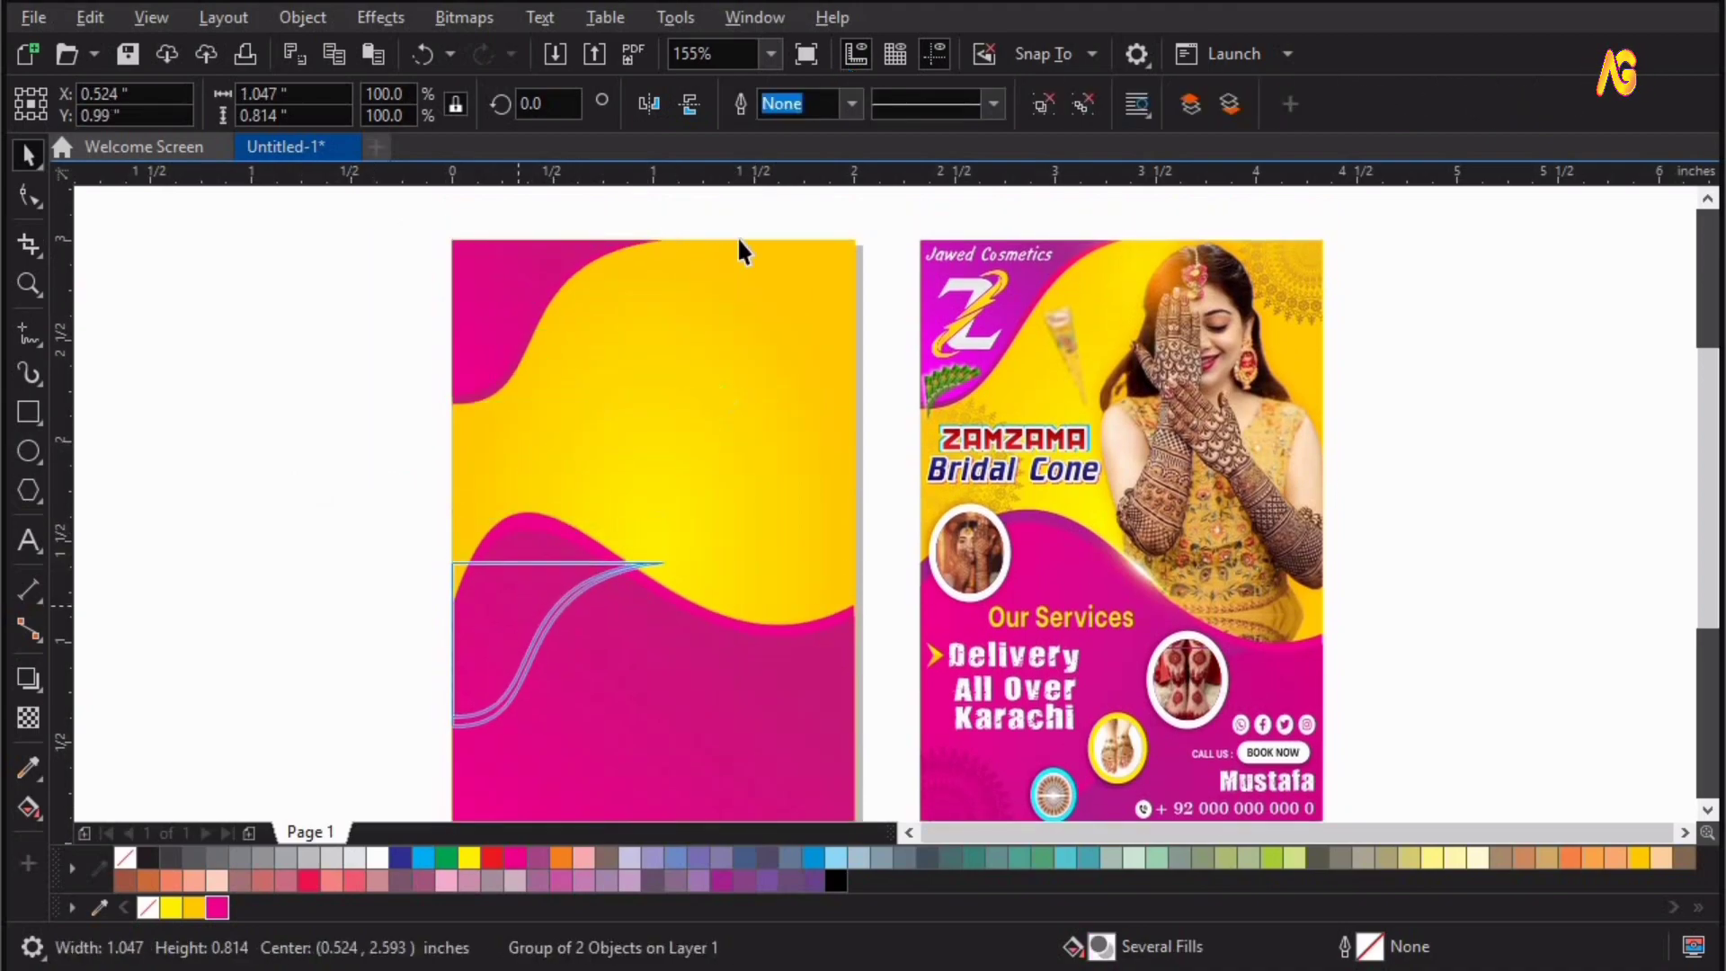
pyautogui.moveTo(737, 235); pyautogui.dragTo(737, 235)
pyautogui.click(649, 105)
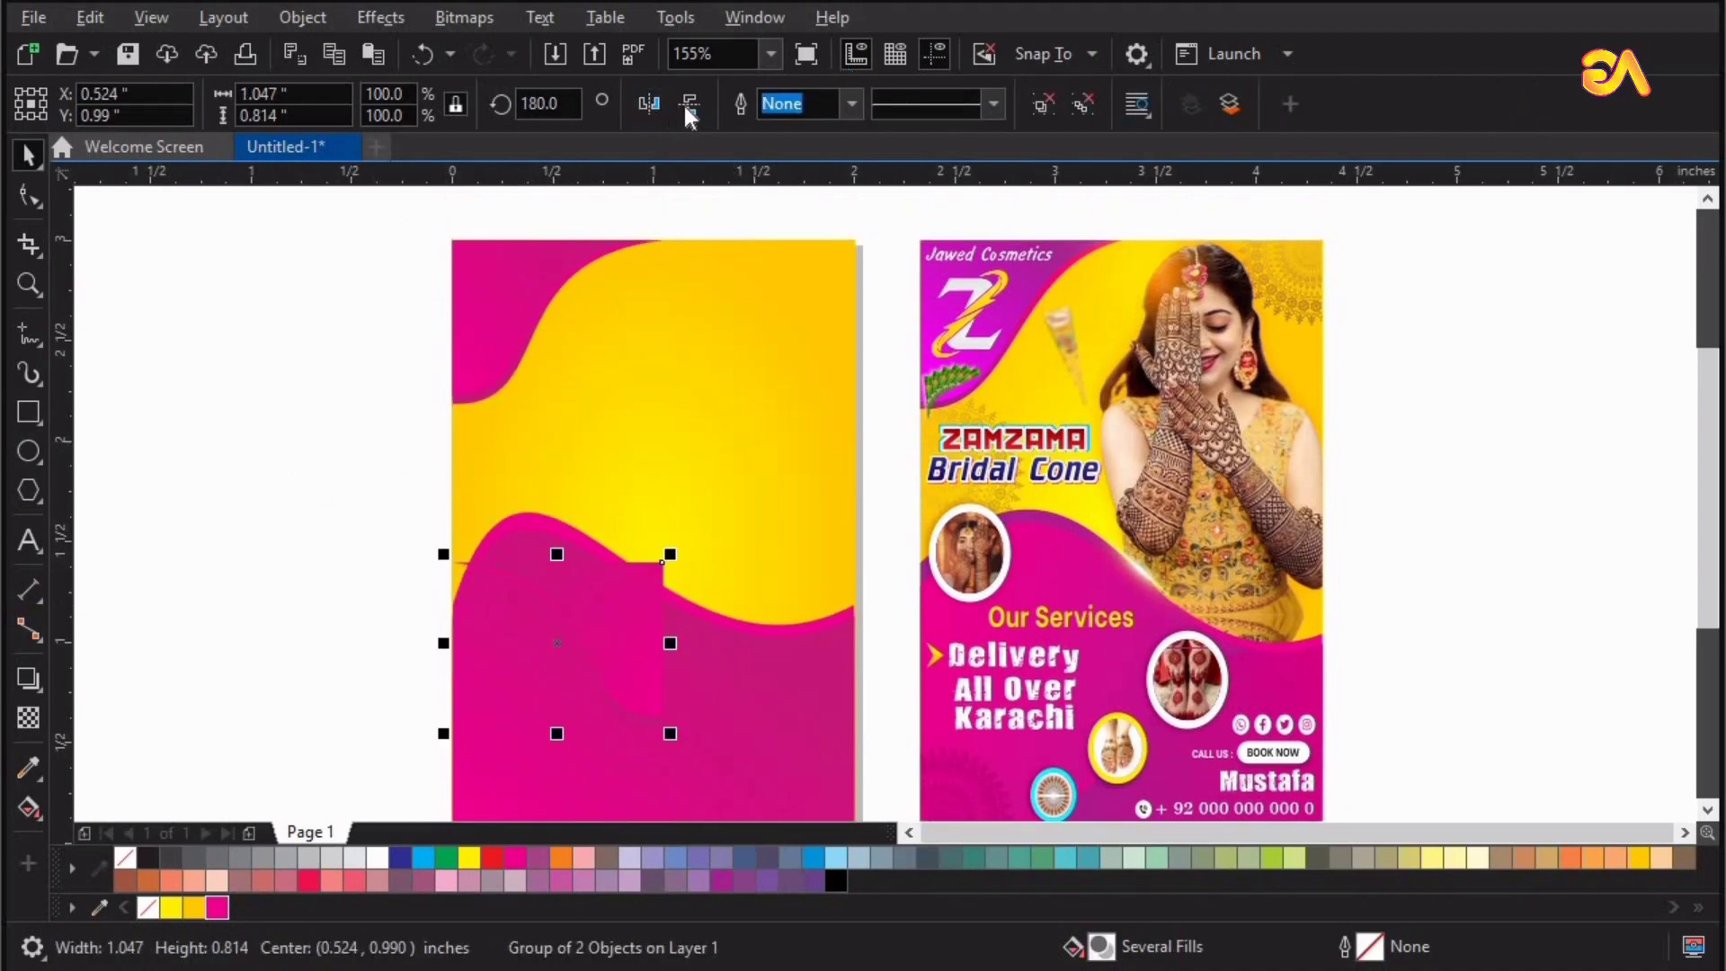
# Align the mirrored group with the wave shape's lower-right corner and enlarge it proportionally to 145.5%, about 1.524 by 1.184 in.
pyautogui.keyDown('shift'); pyautogui.click(810, 724); pyautogui.keyUp('shift')
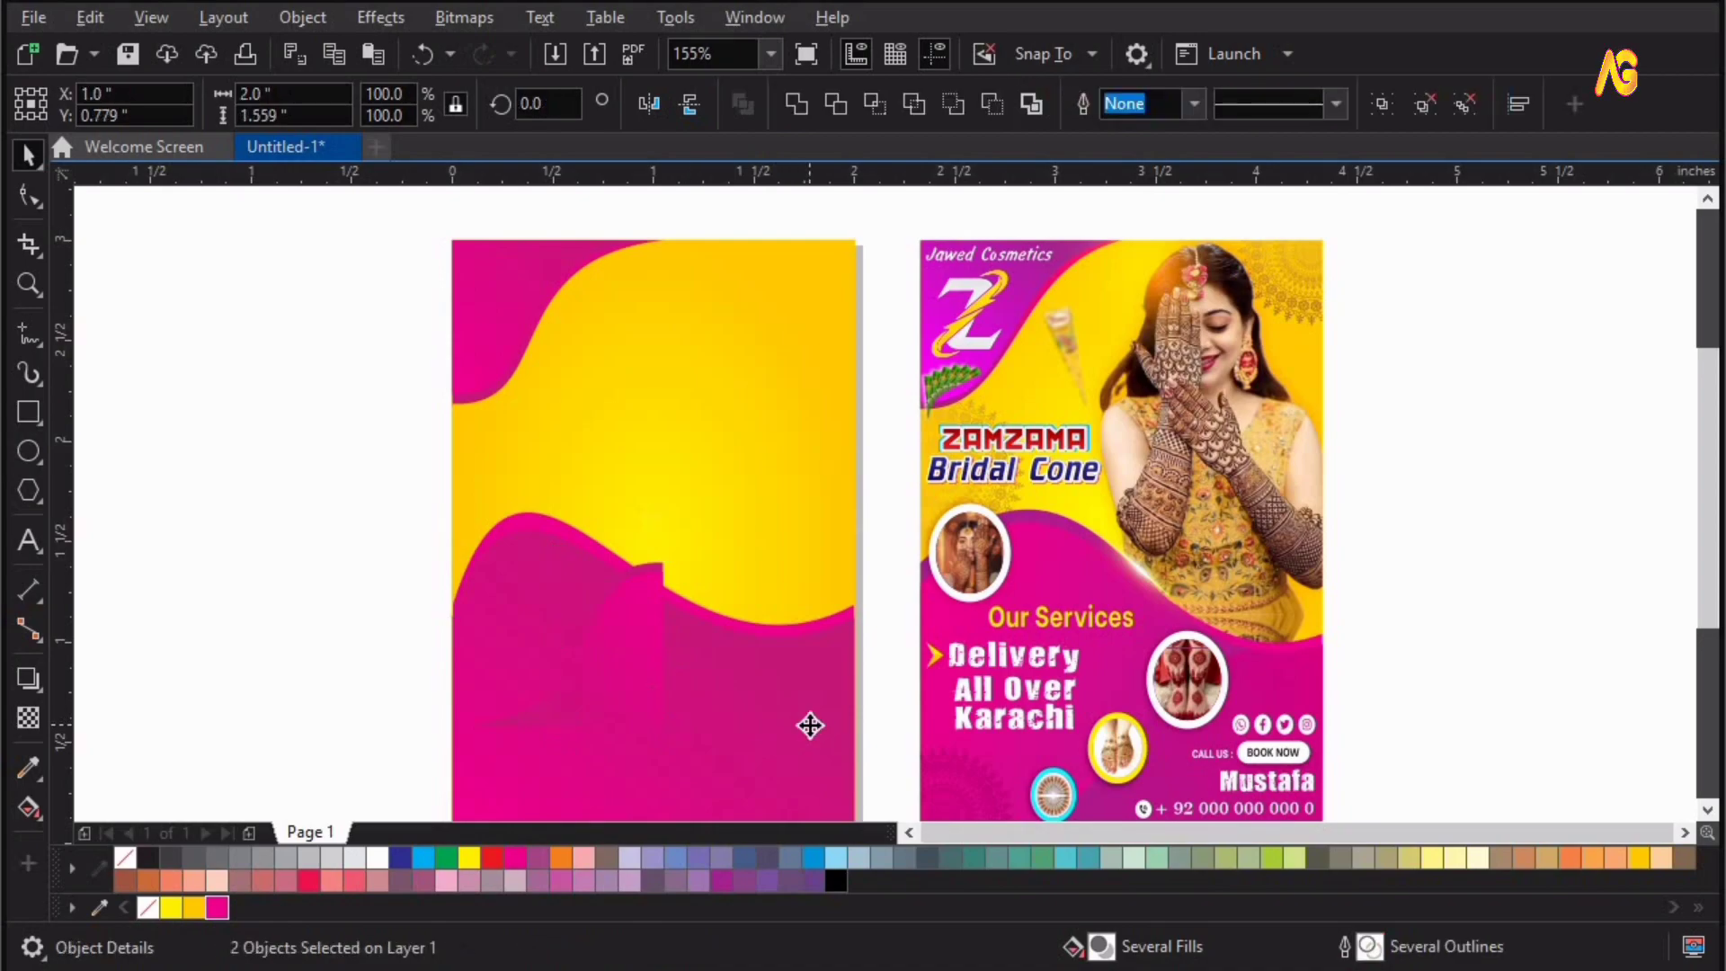
pyautogui.click(625, 640)
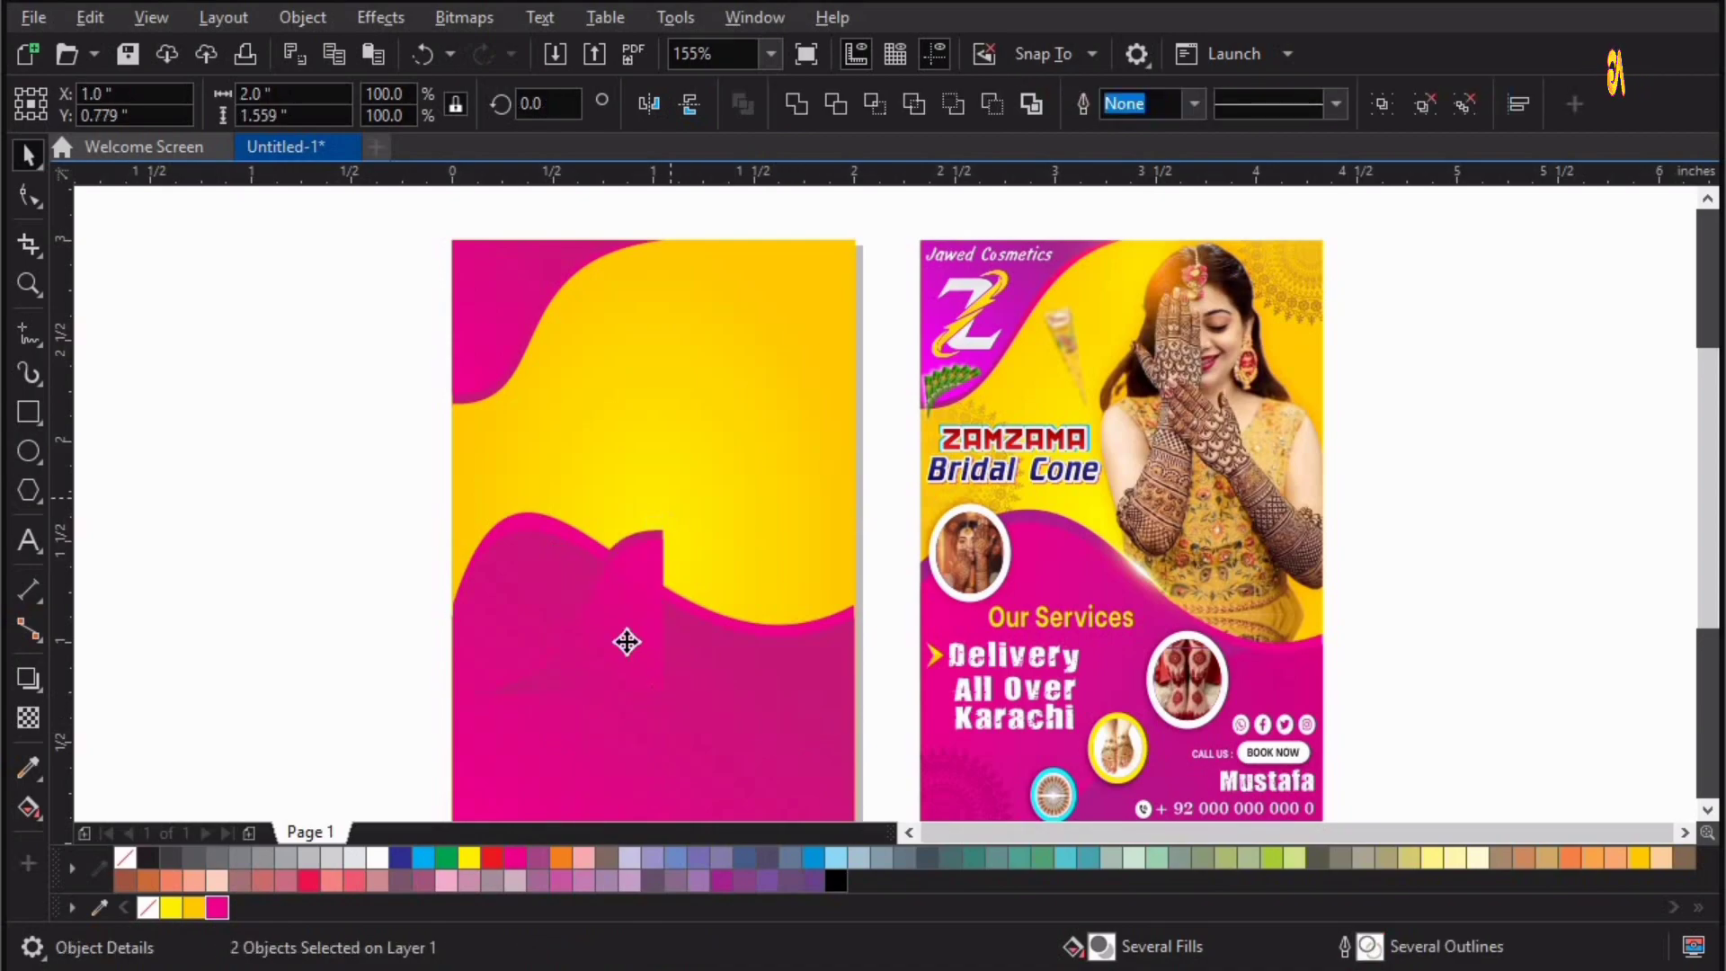
pyautogui.keyDown('shift'); pyautogui.click(772, 764); pyautogui.keyUp('shift')
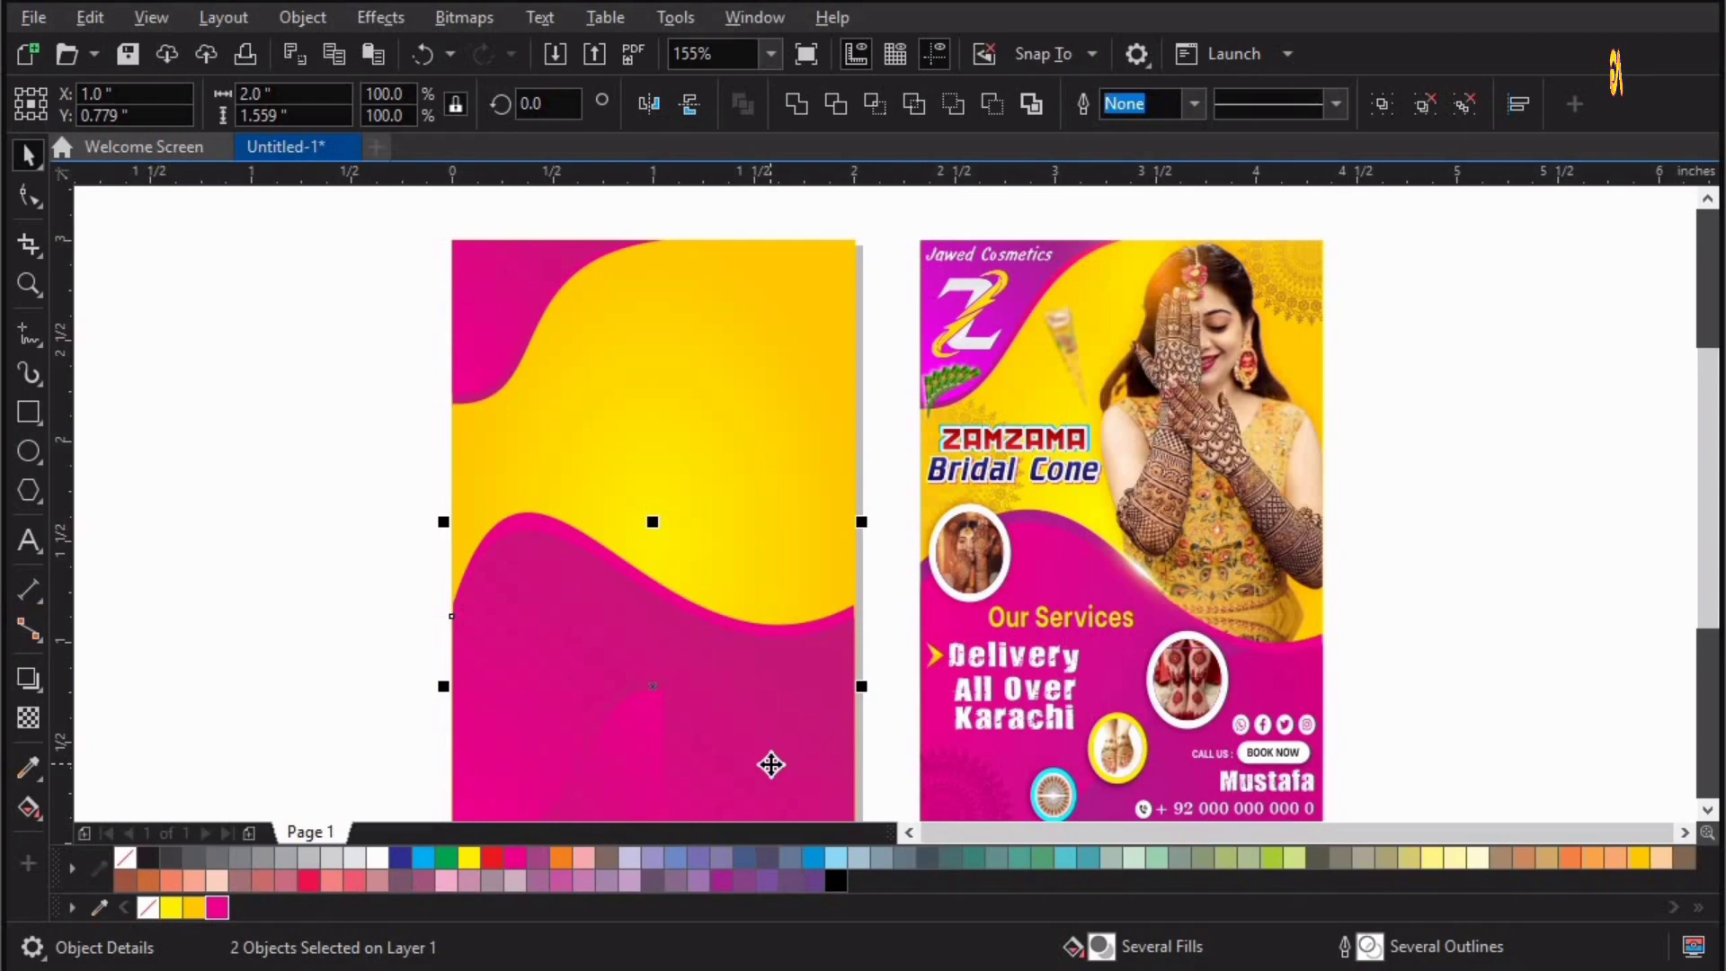
pyautogui.click(319, 620)
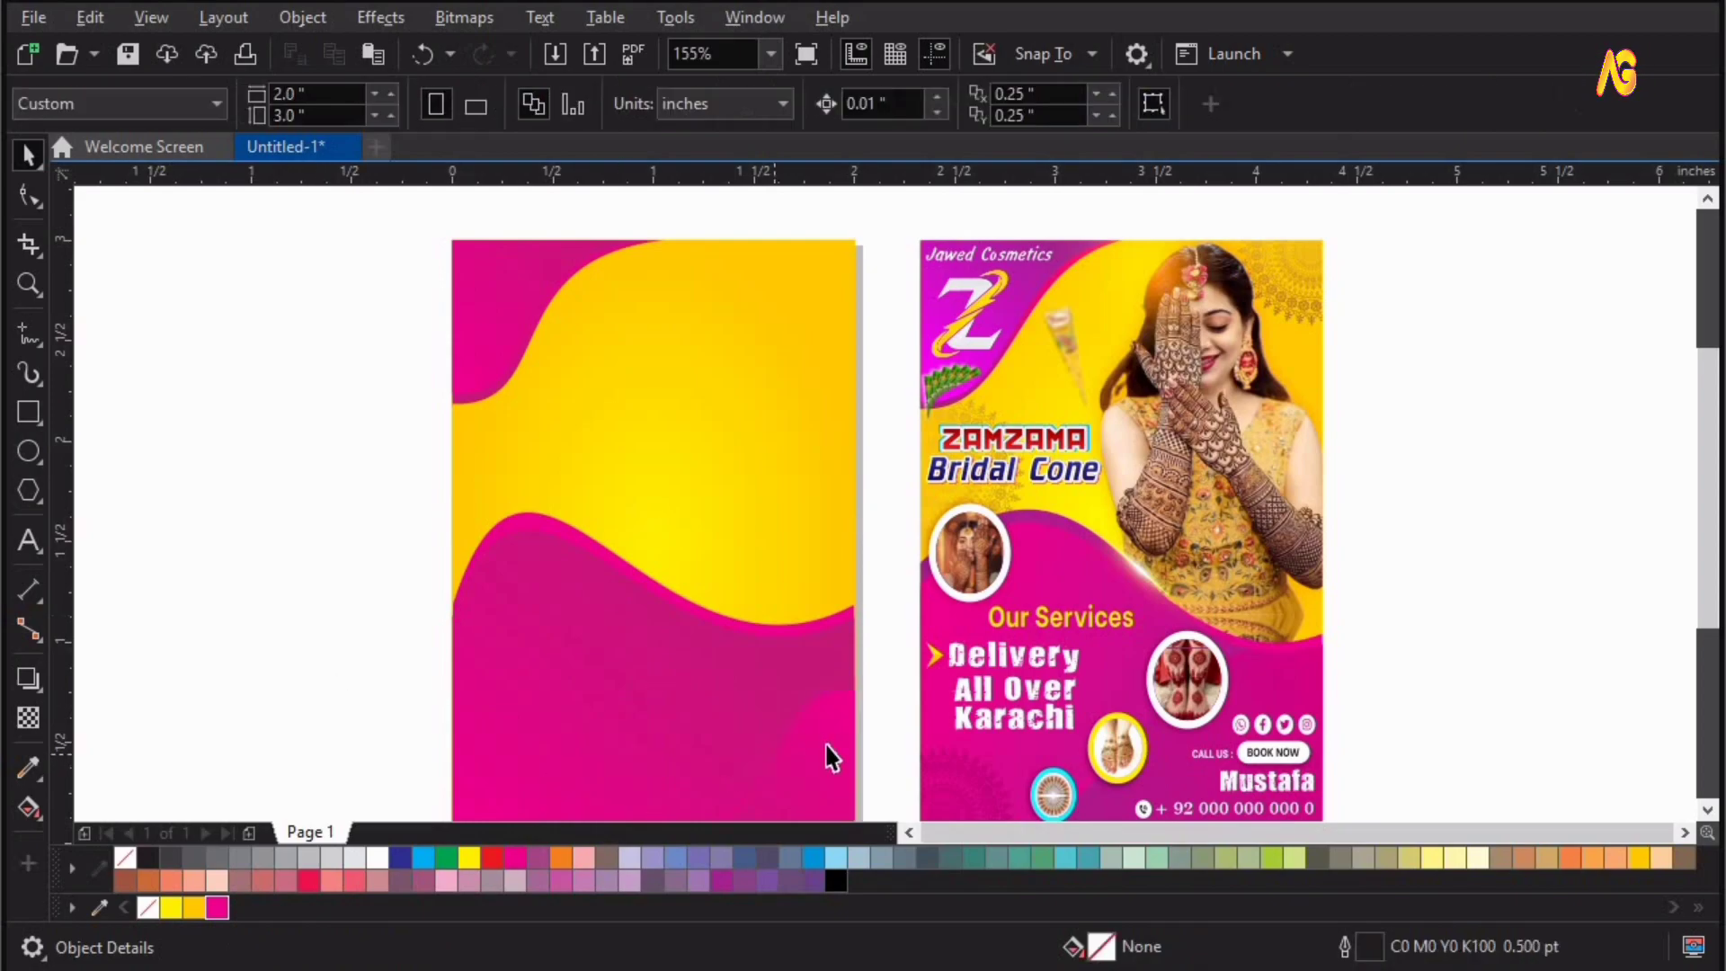
pyautogui.click(624, 663)
pyautogui.moveTo(629, 667); pyautogui.dragTo(532, 563)
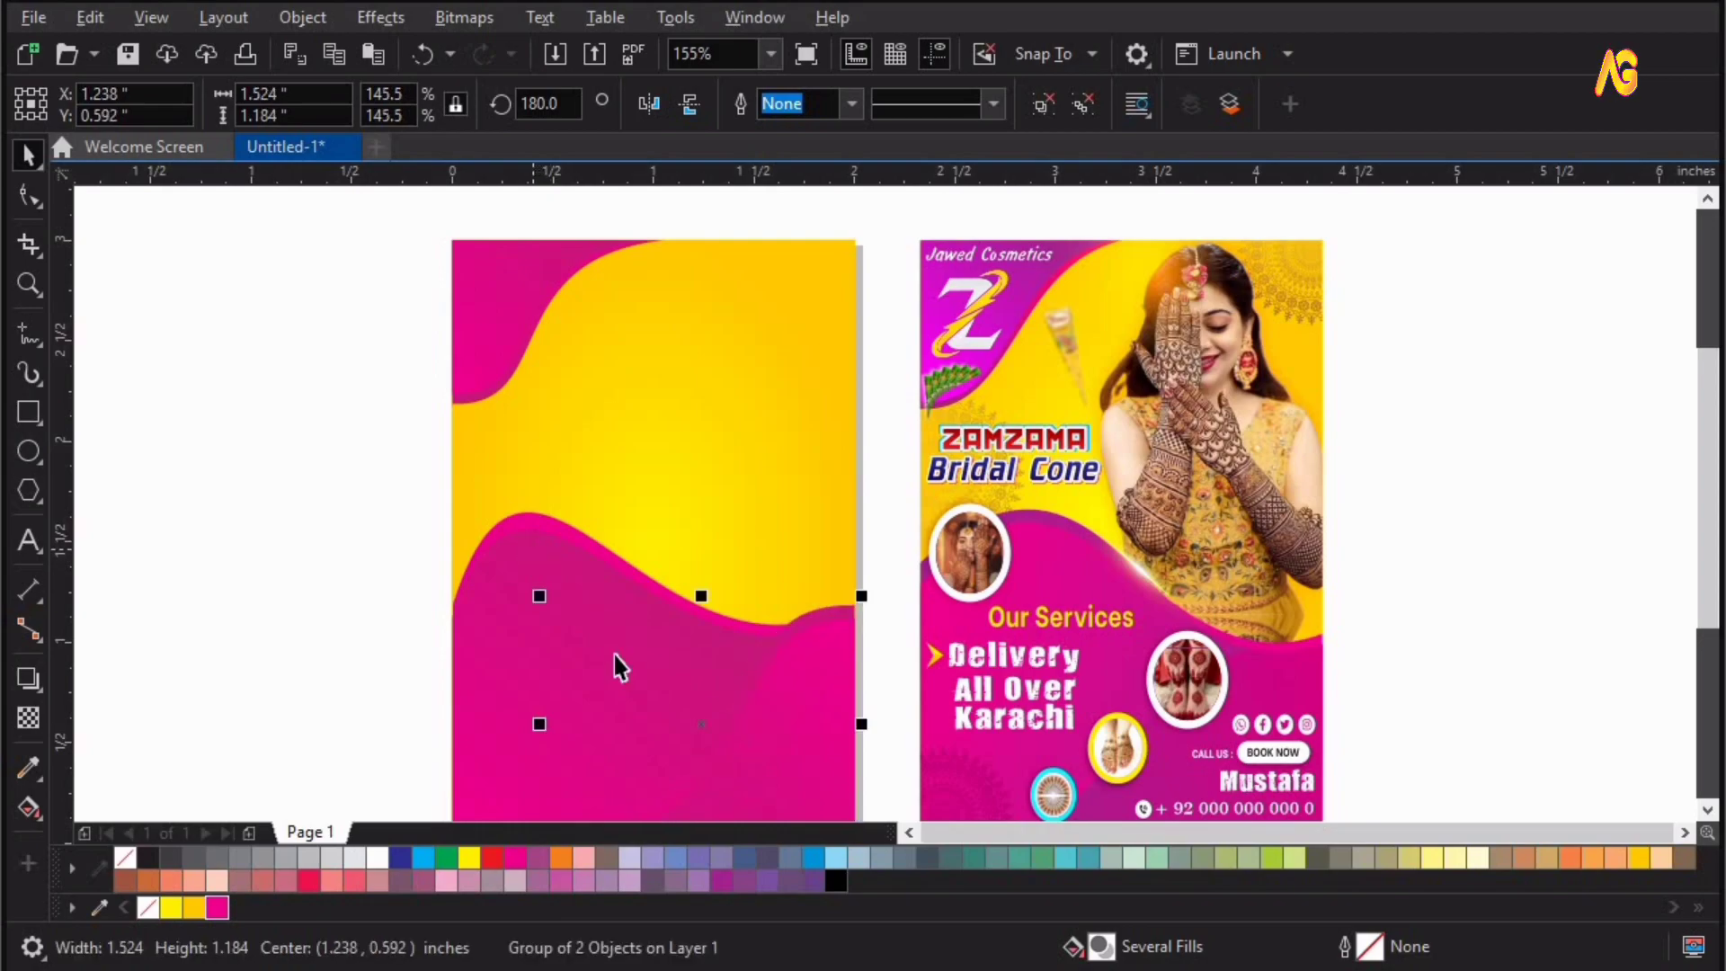
# PowerClip the mirrored corner group inside the front wave shape.
pyautogui.click(377, 22)
pyautogui.moveTo(316, 18)
pyautogui.moveTo(359, 120)
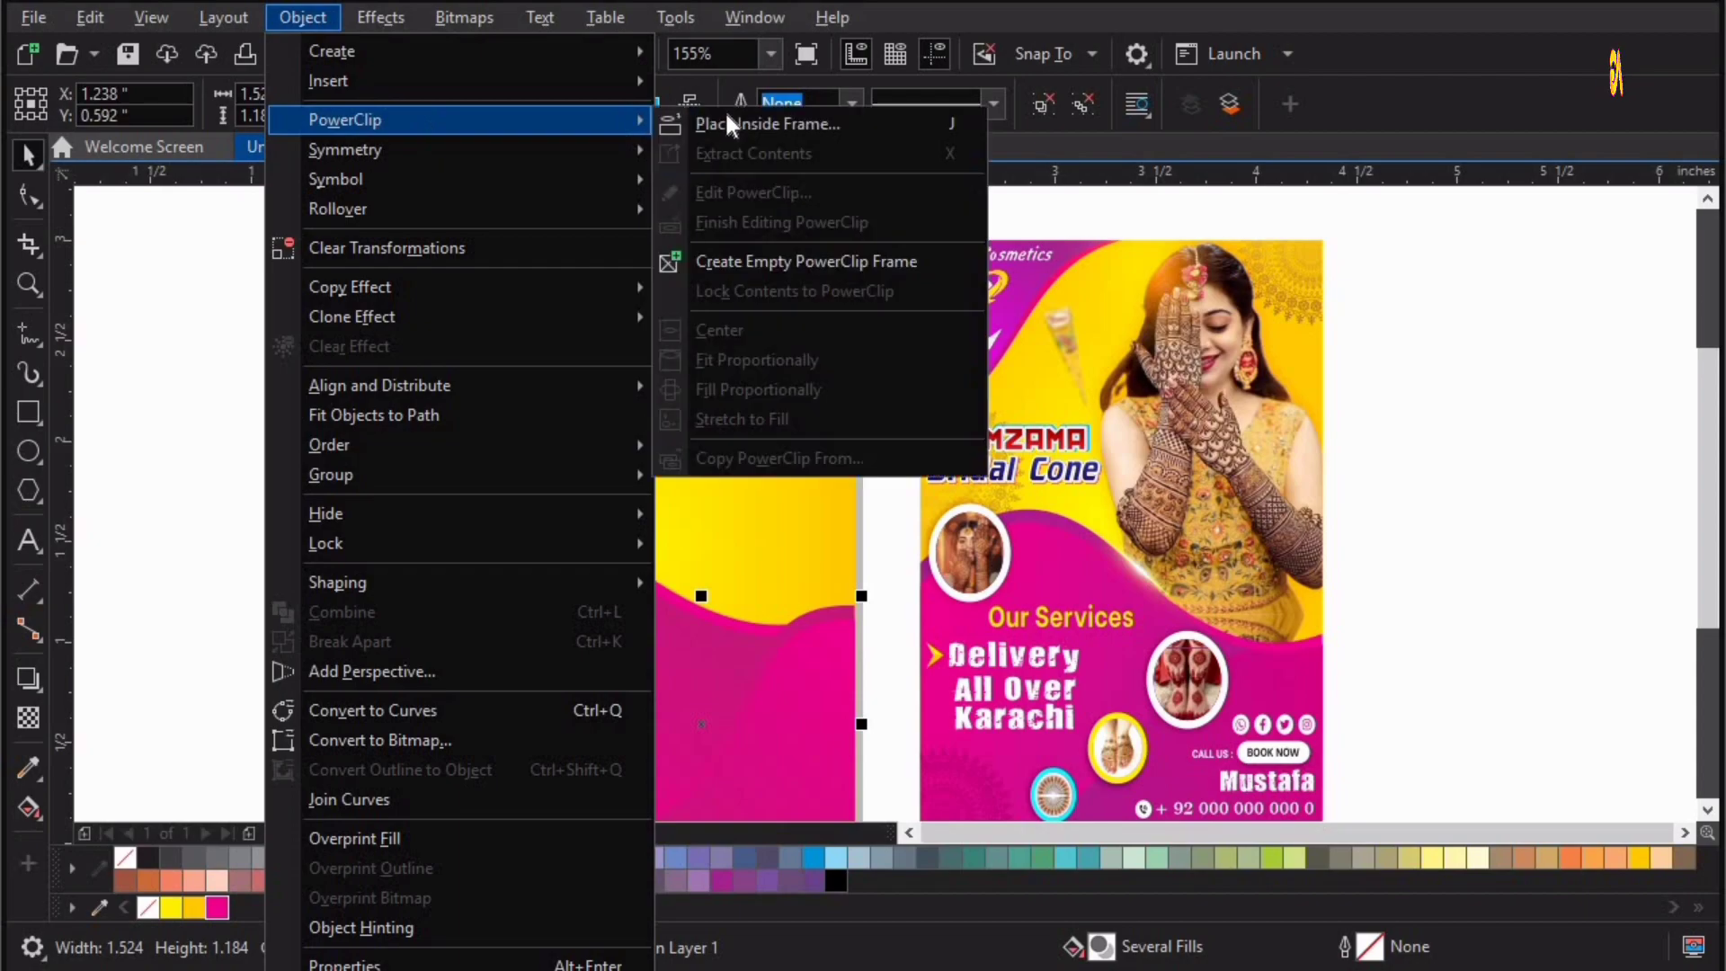
pyautogui.click(764, 120)
pyautogui.click(536, 658)
pyautogui.click(1347, 772)
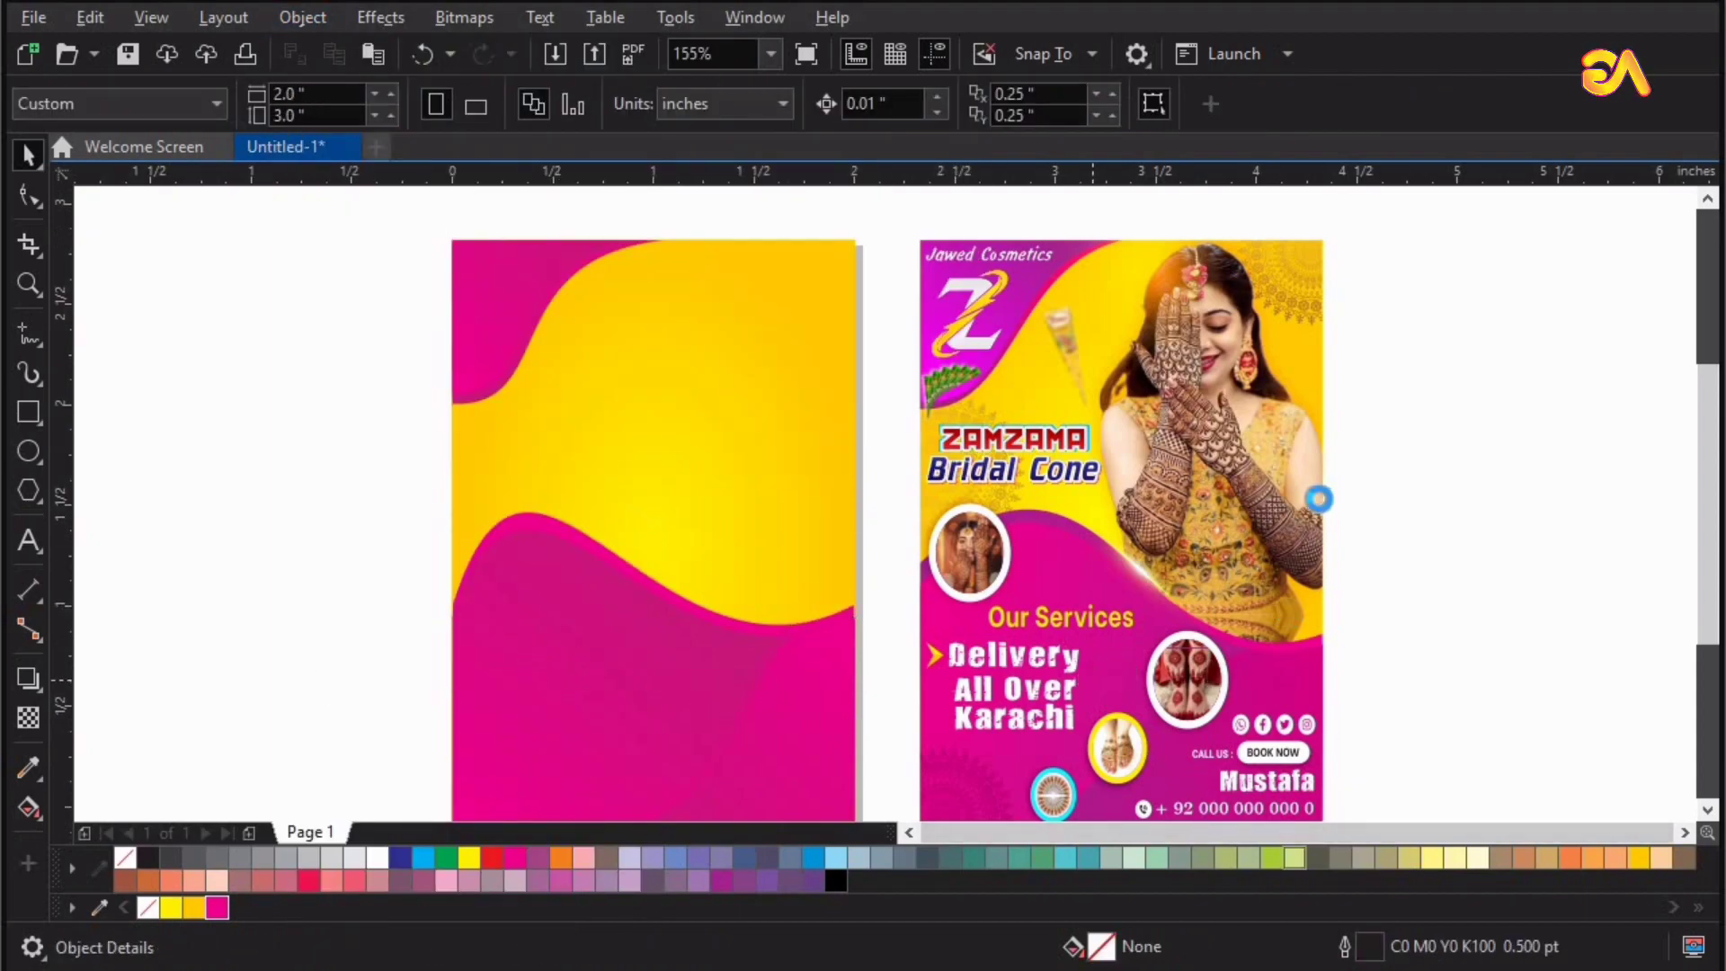
# Place a copy of the grouped reference poster in the empty space left of the page.
pyautogui.scroll(-1, 1303, 423)
pyautogui.click(1239, 392)
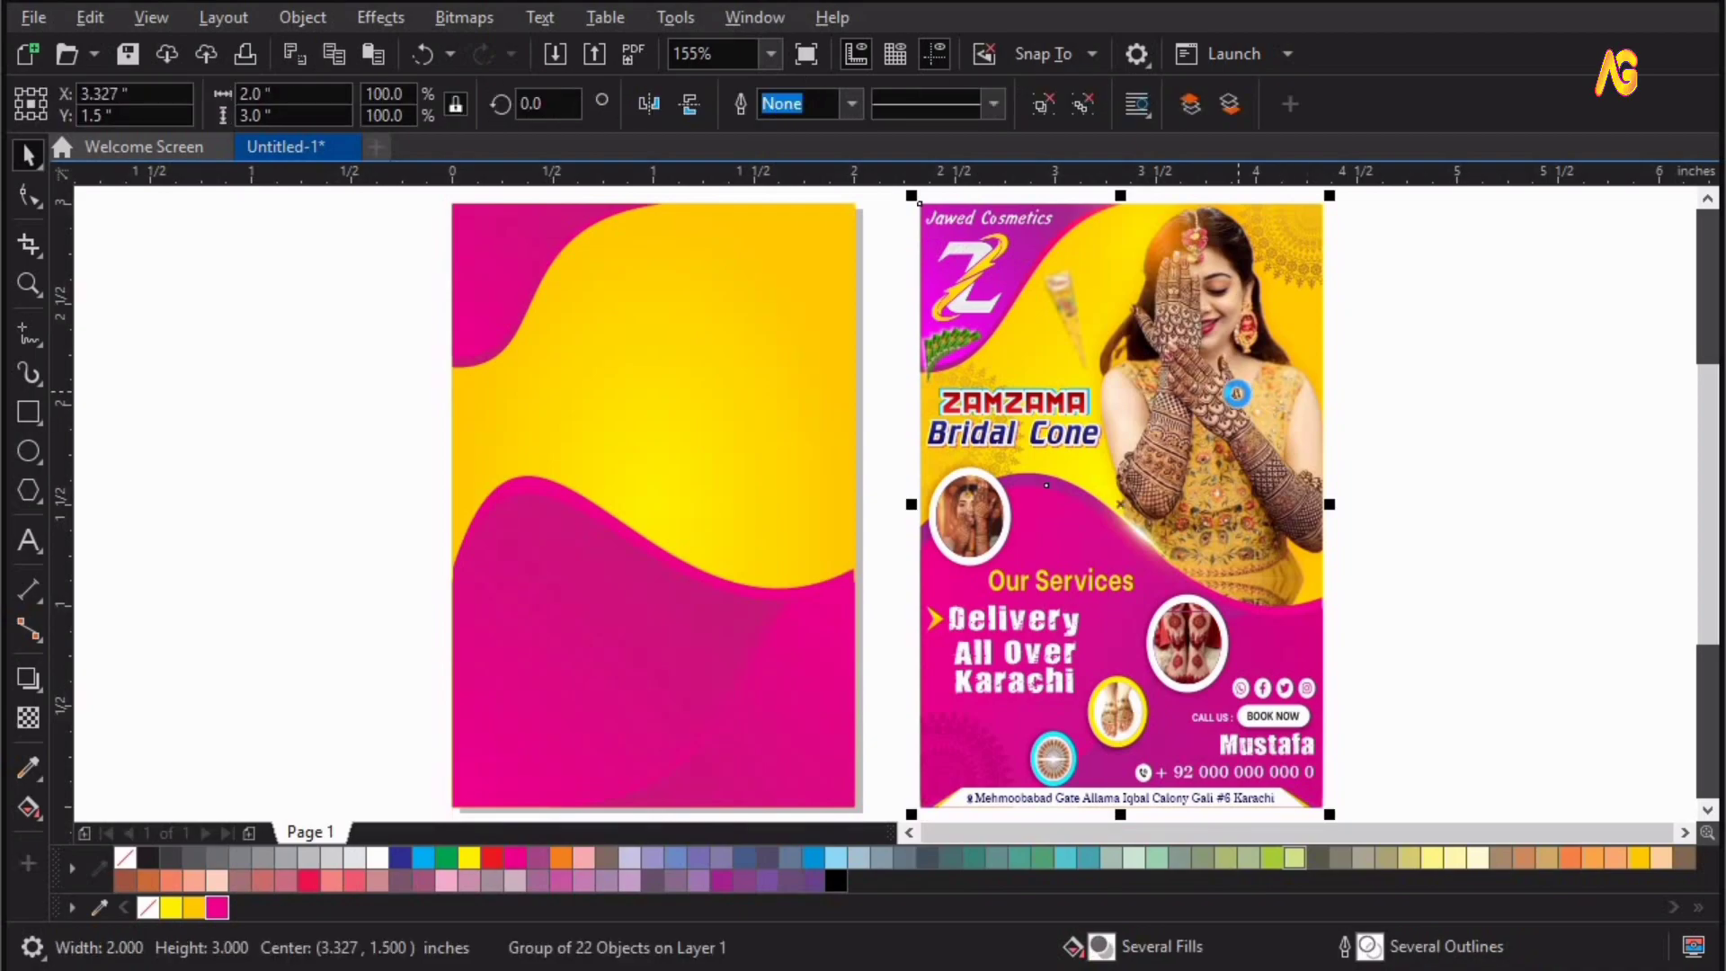
pyautogui.scroll(-2, 1233, 385)
pyautogui.moveTo(1233, 386); pyautogui.dragTo(629, 478)
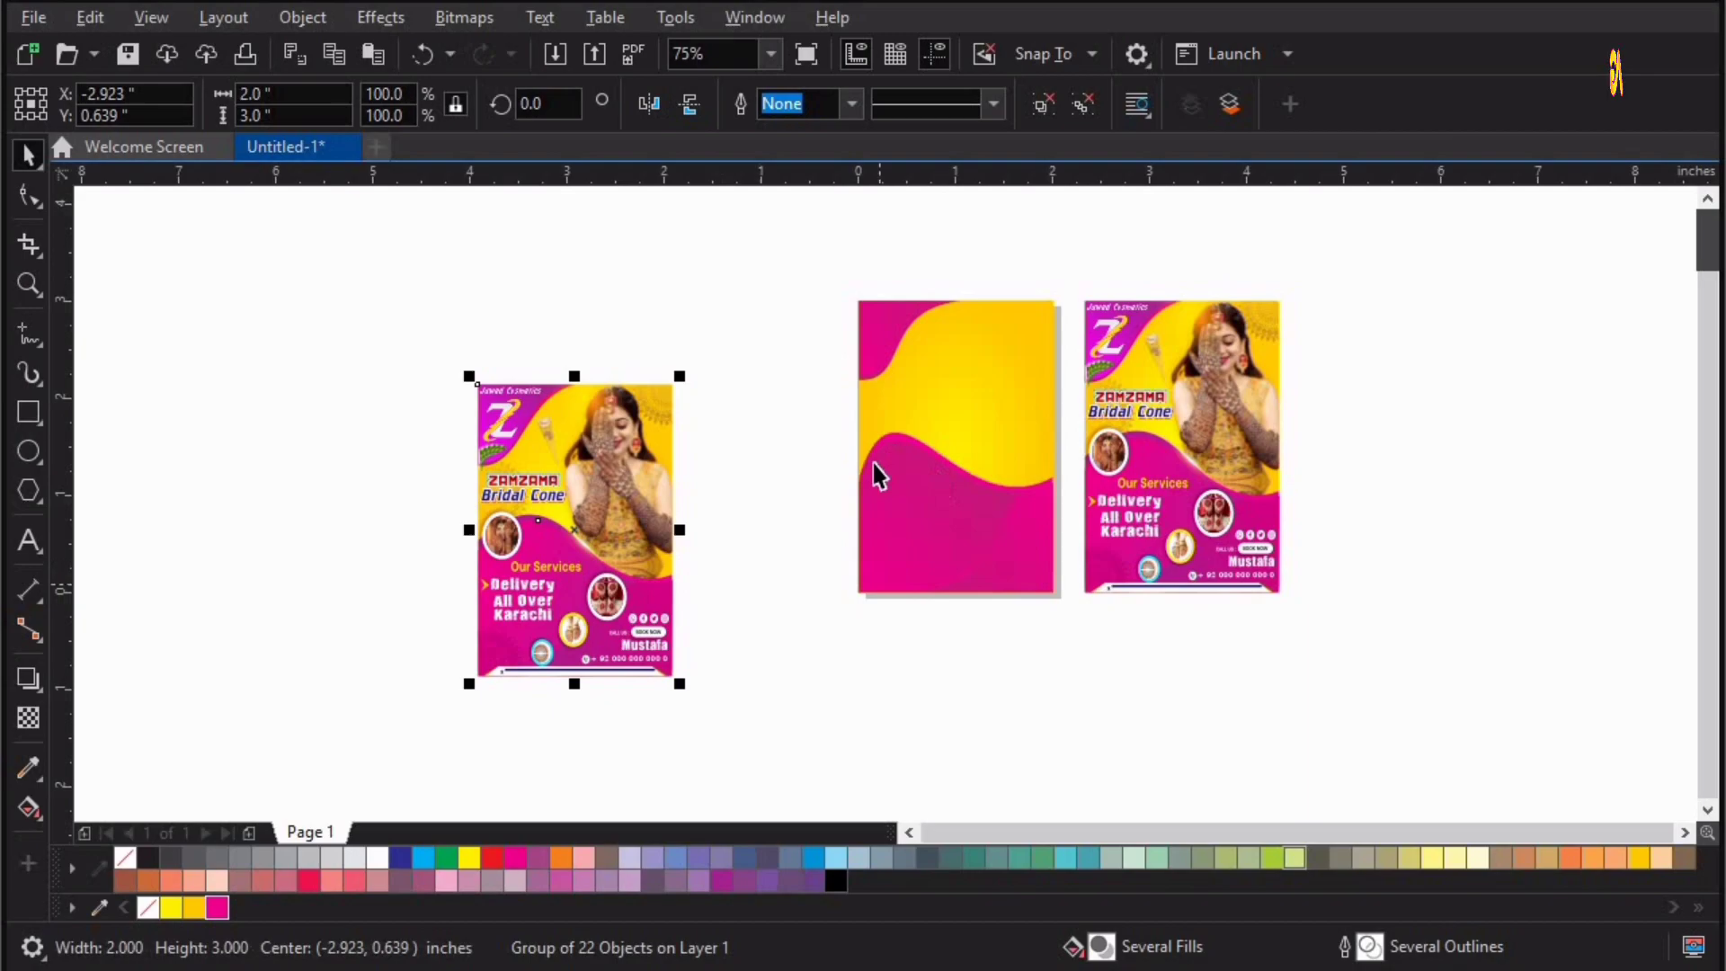
# Draw a circle about 0.427 in across at the wave's left crest, filled white without outline.
pyautogui.press('z')
pyautogui.moveTo(792, 372); pyautogui.dragTo(1083, 643)
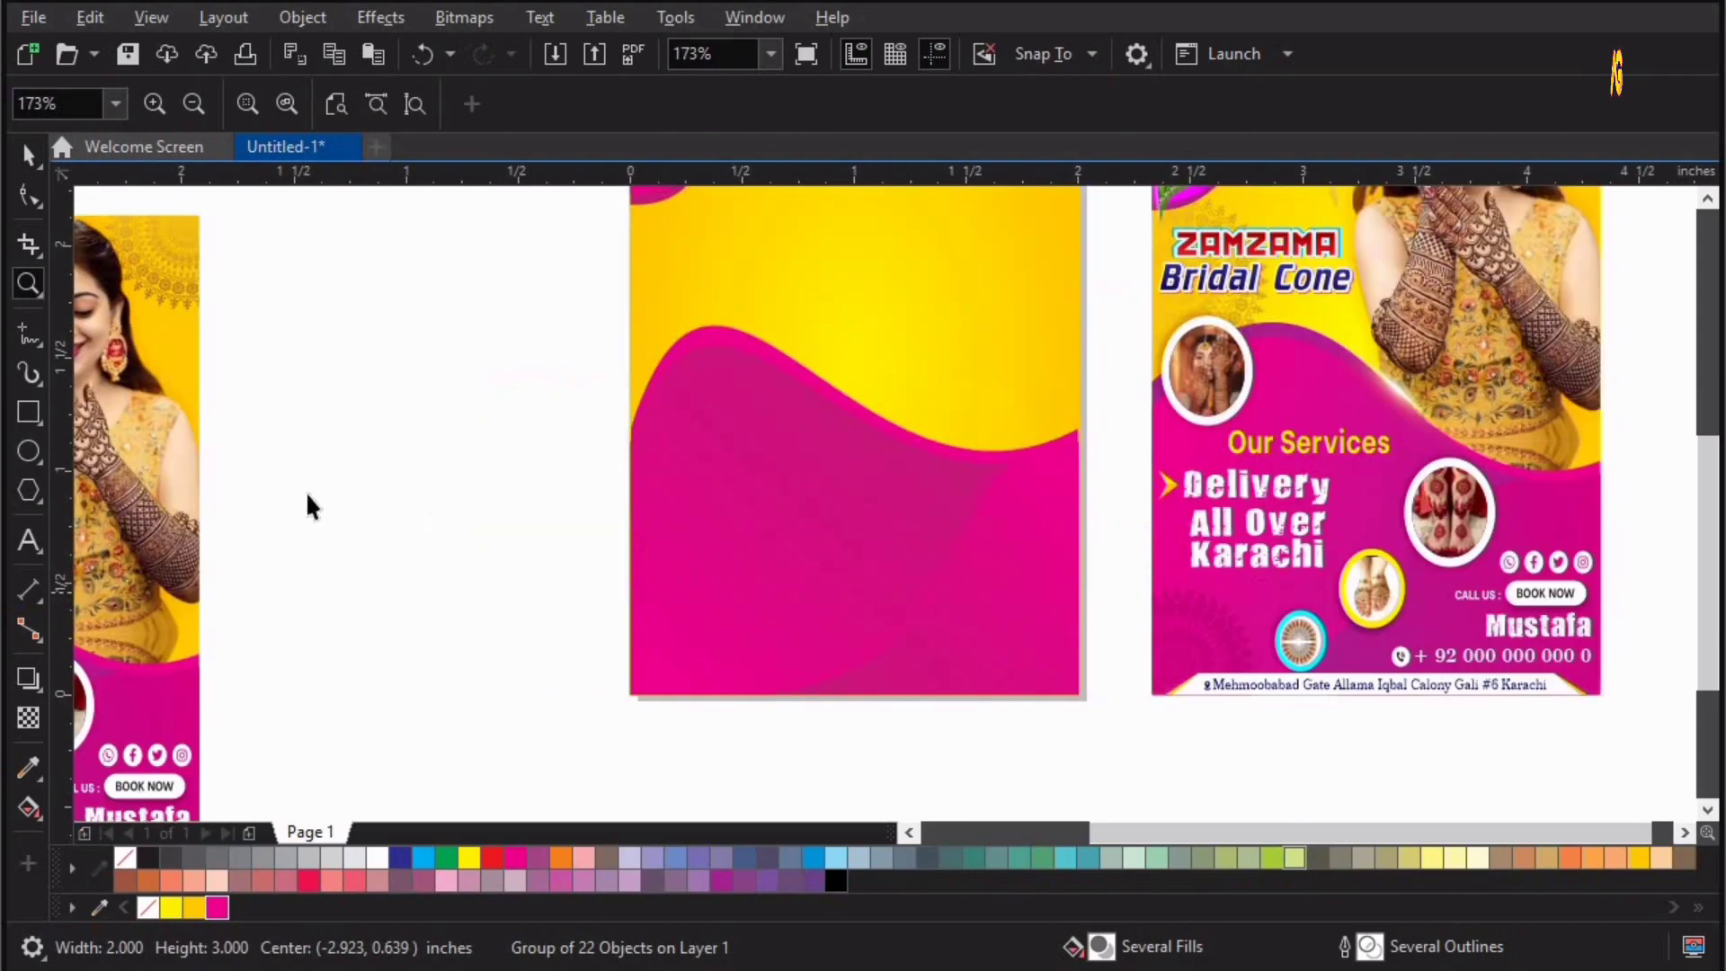
pyautogui.press('space')
pyautogui.click(29, 451)
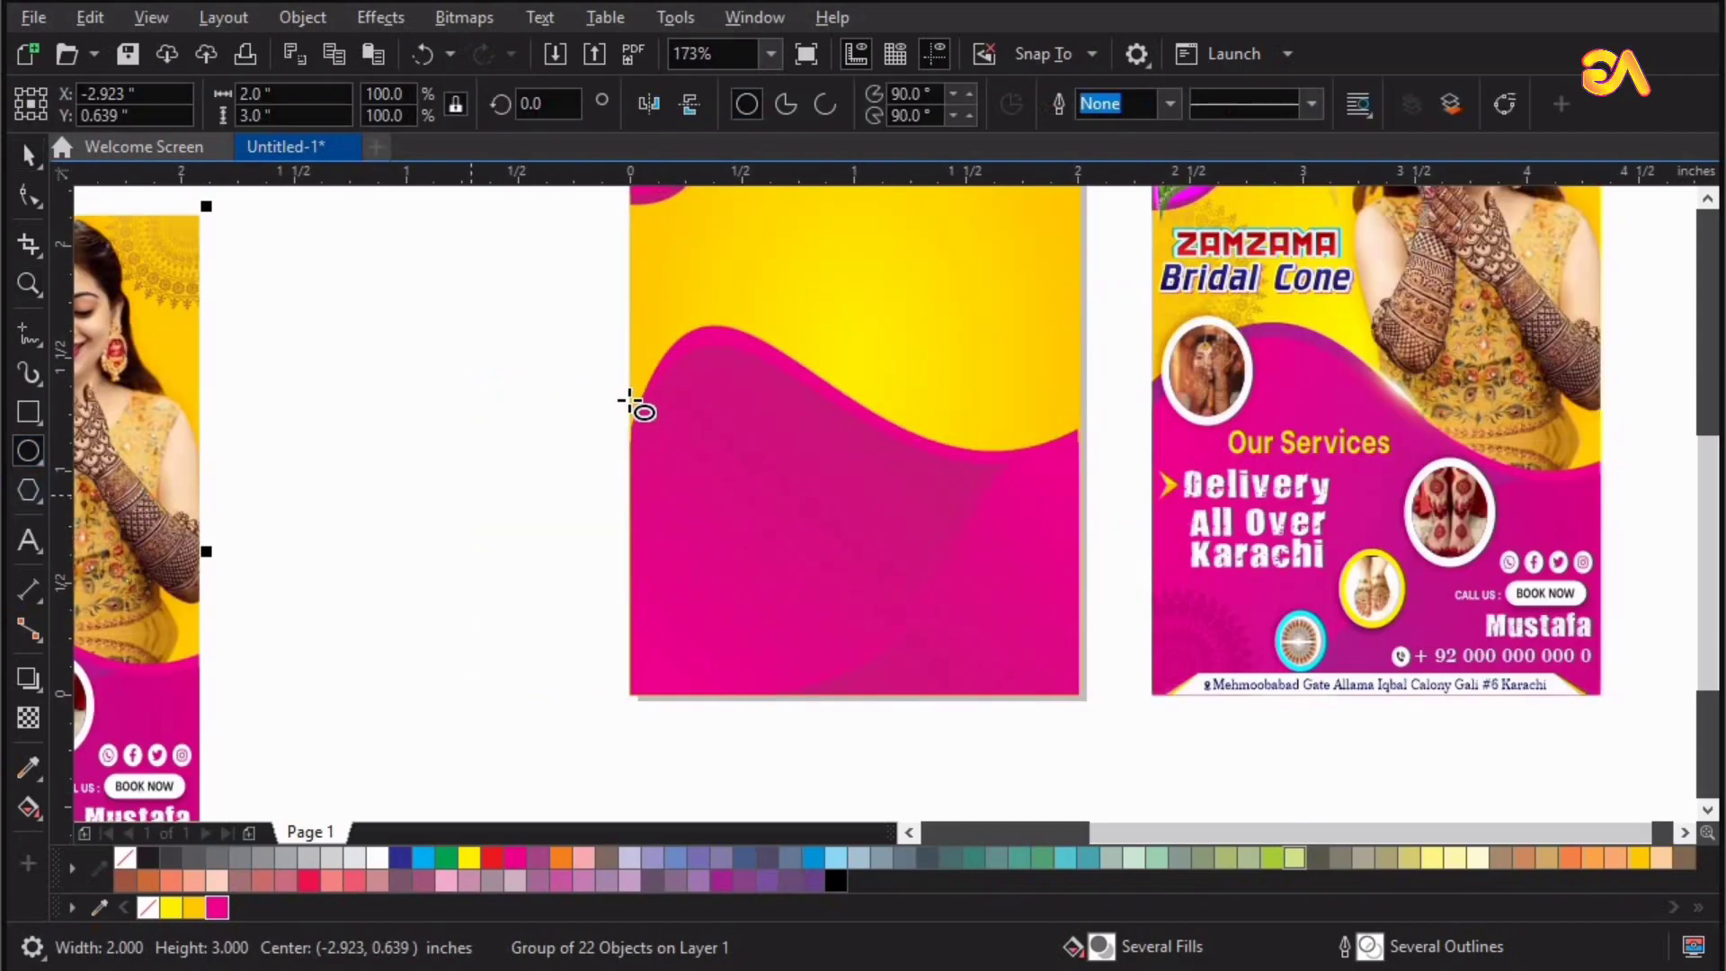
pyautogui.moveTo(652, 349); pyautogui.dragTo(731, 438)
pyautogui.press('z')
pyautogui.moveTo(520, 297); pyautogui.dragTo(990, 566)
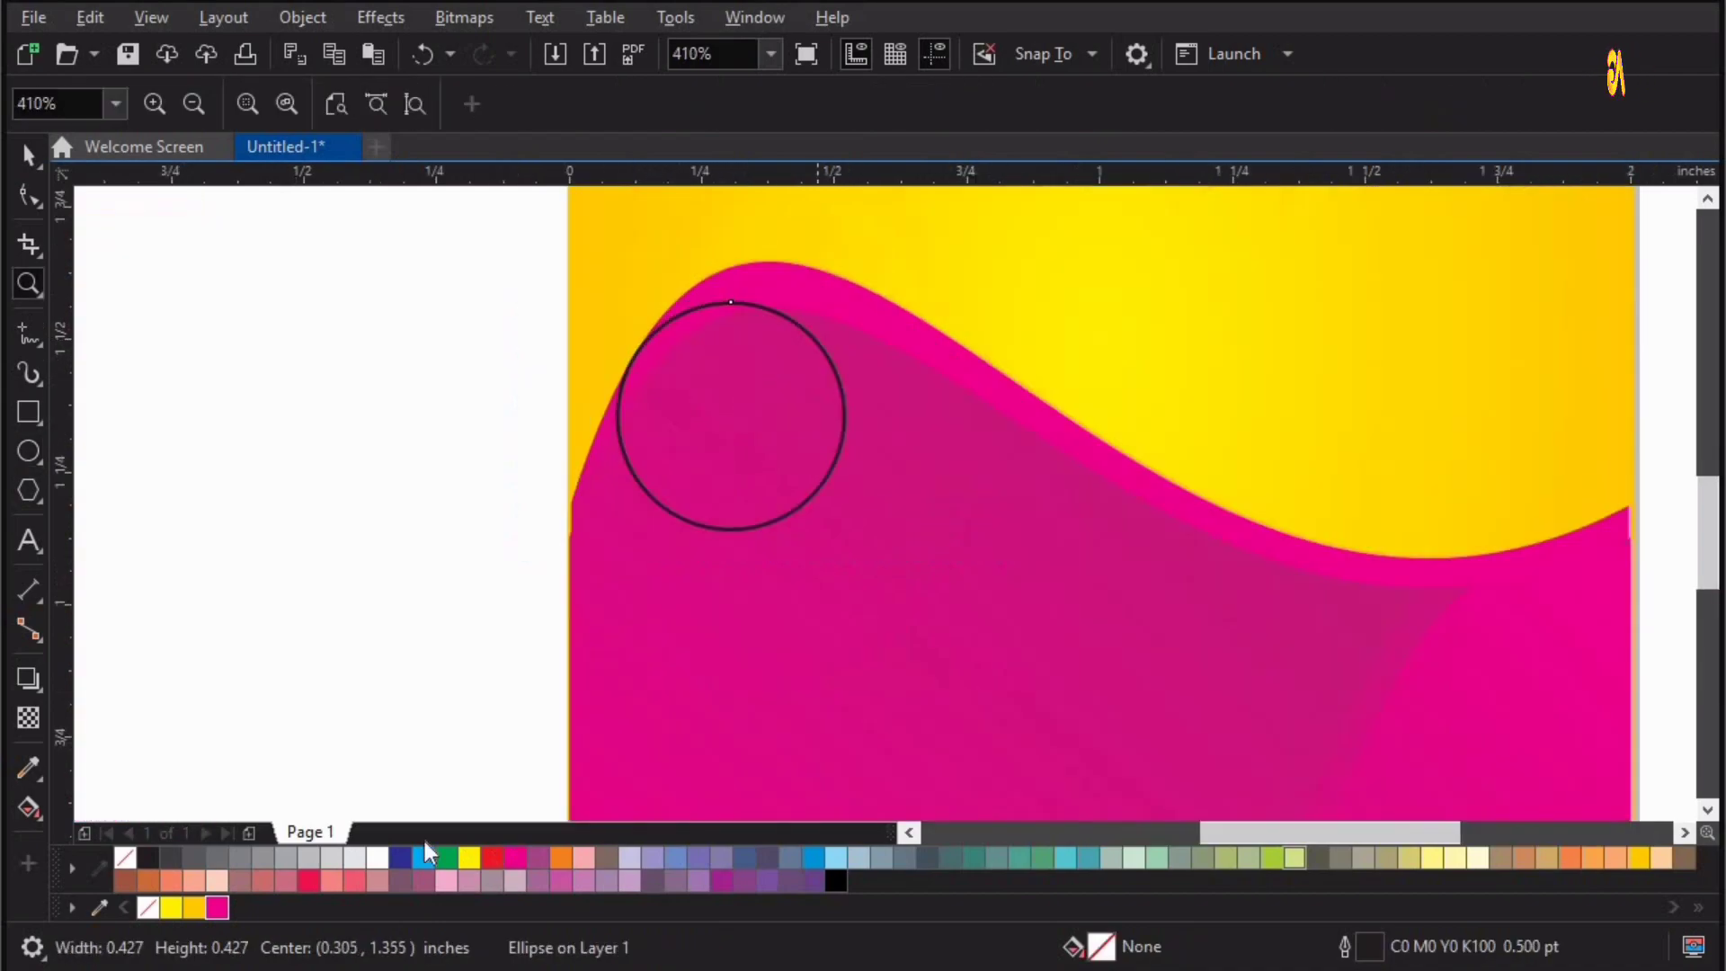
pyautogui.press('space')
pyautogui.click(385, 860)
pyautogui.rightClick(125, 859)
# Make a concentric copy of the circle about 0.469 in across and combine both circles into a white ring.
pyautogui.moveTo(854, 286); pyautogui.dragTo(882, 280)
pyautogui.moveTo(416, 254); pyautogui.dragTo(867, 551)
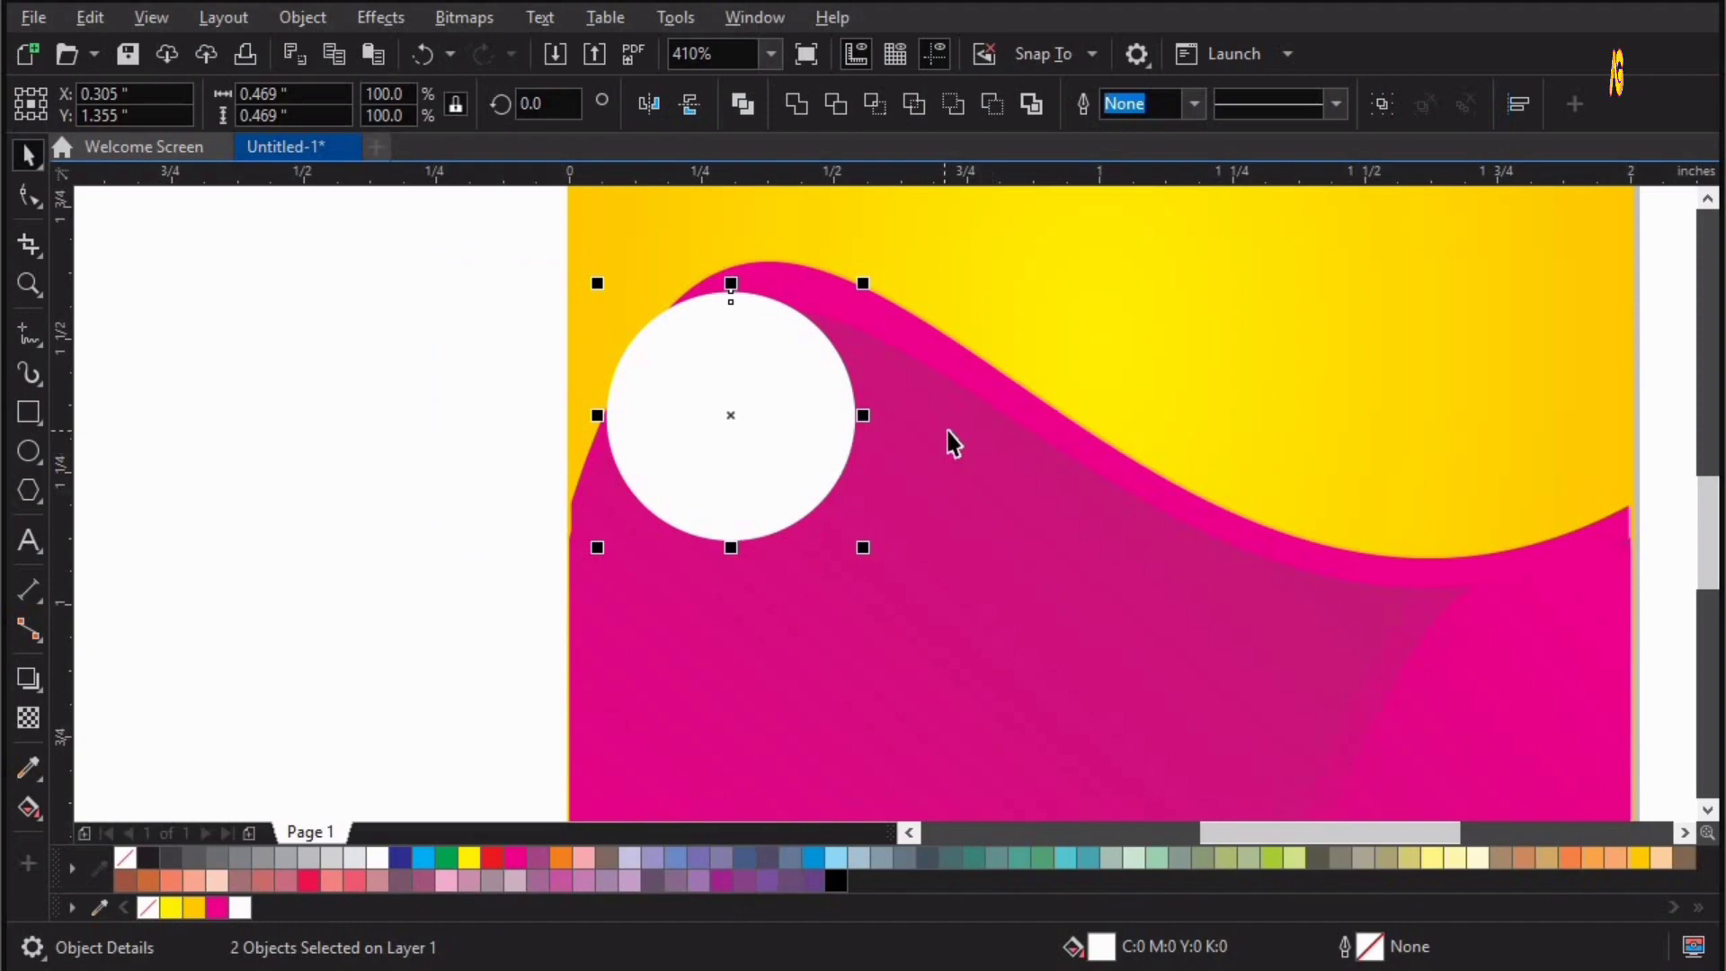
pyautogui.click(863, 117)
pyautogui.moveTo(495, 244); pyautogui.dragTo(958, 617)
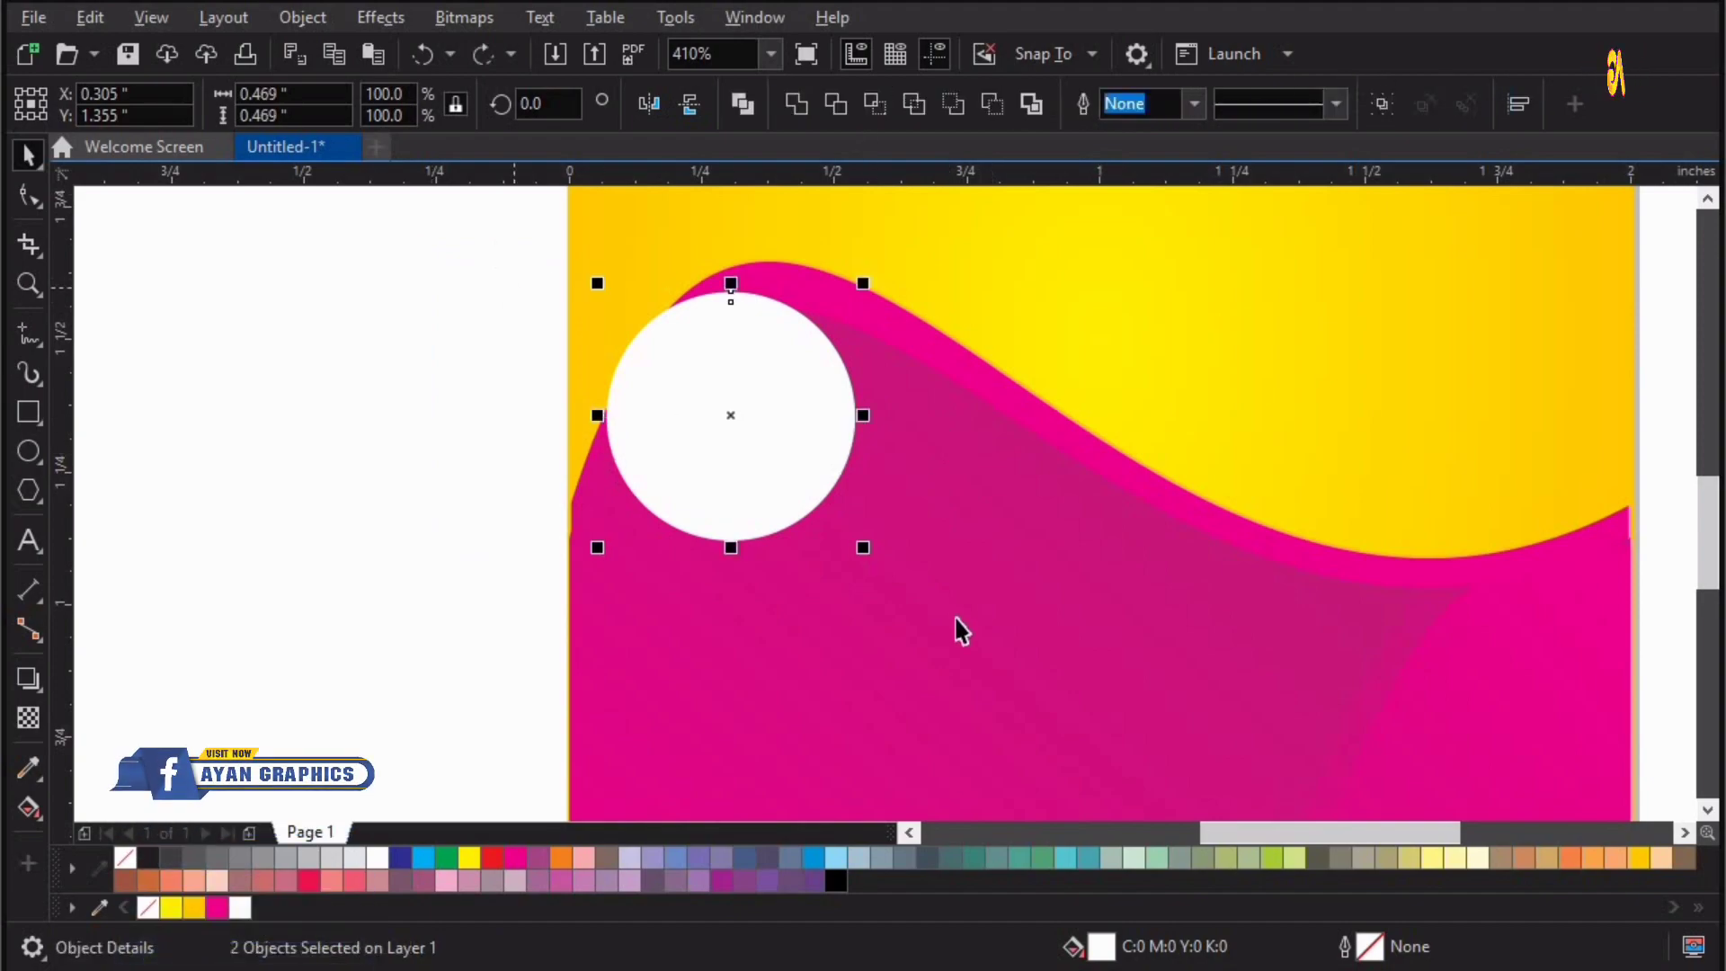
pyautogui.click(741, 102)
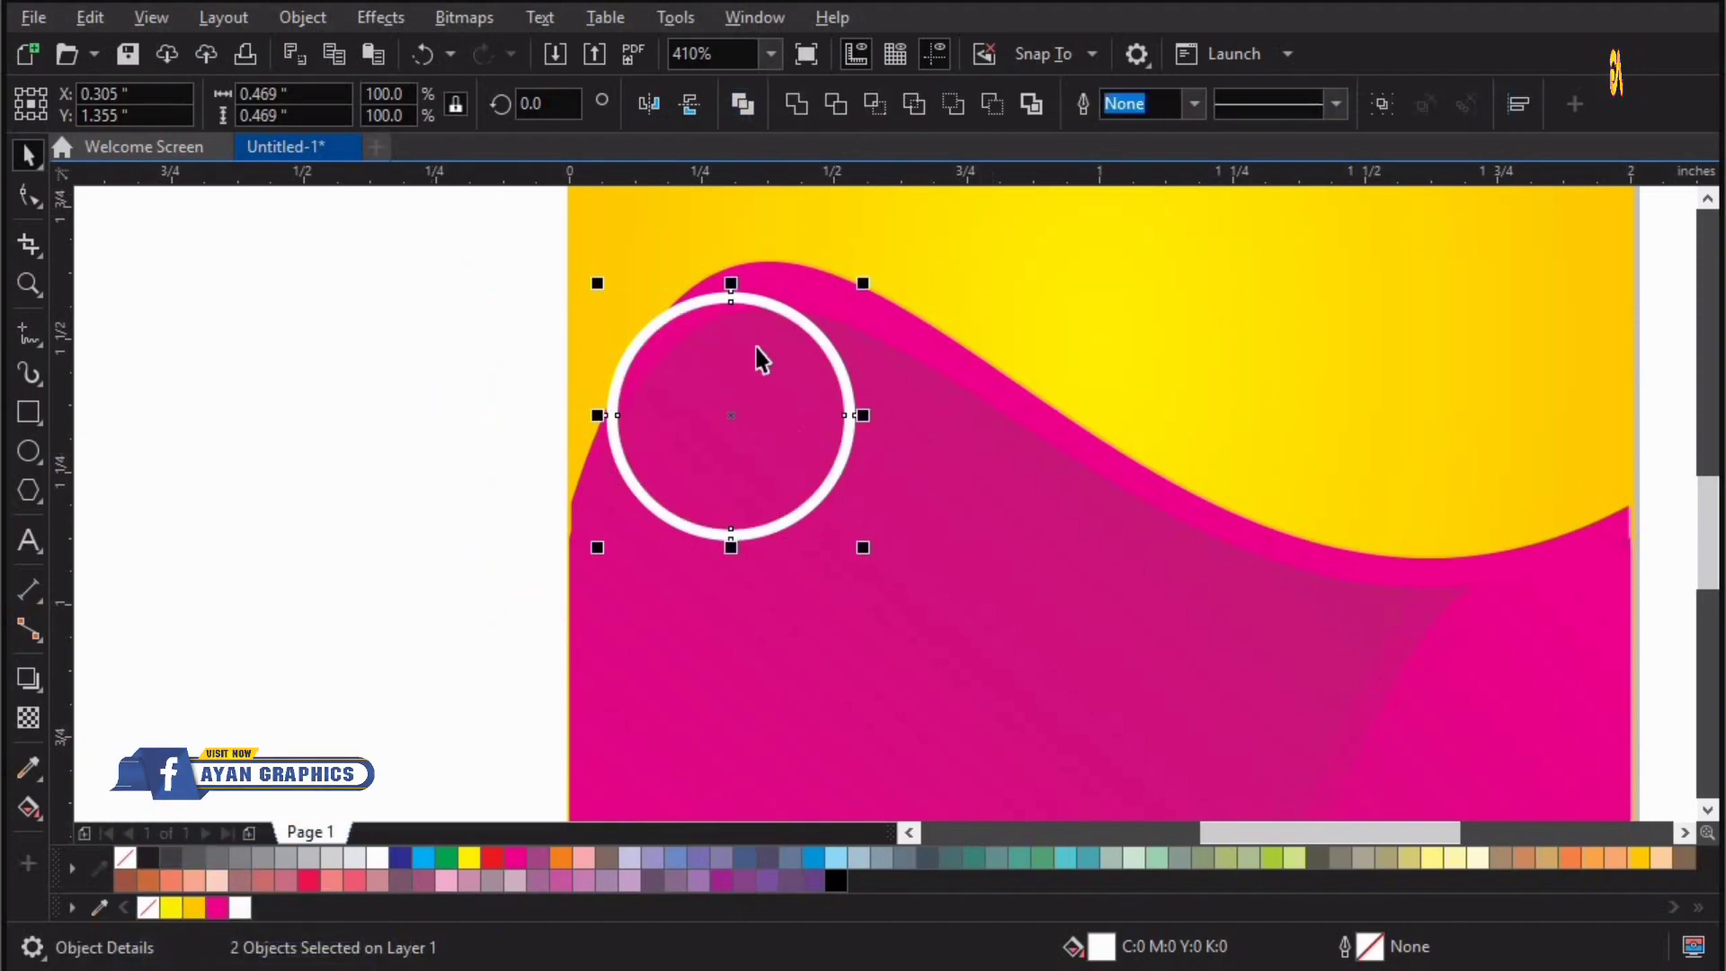
# Stretch the white ring into an oval about 0.503 in tall and centre-align the separate white ellipse inside it.
pyautogui.moveTo(732, 277); pyautogui.dragTo(731, 261)
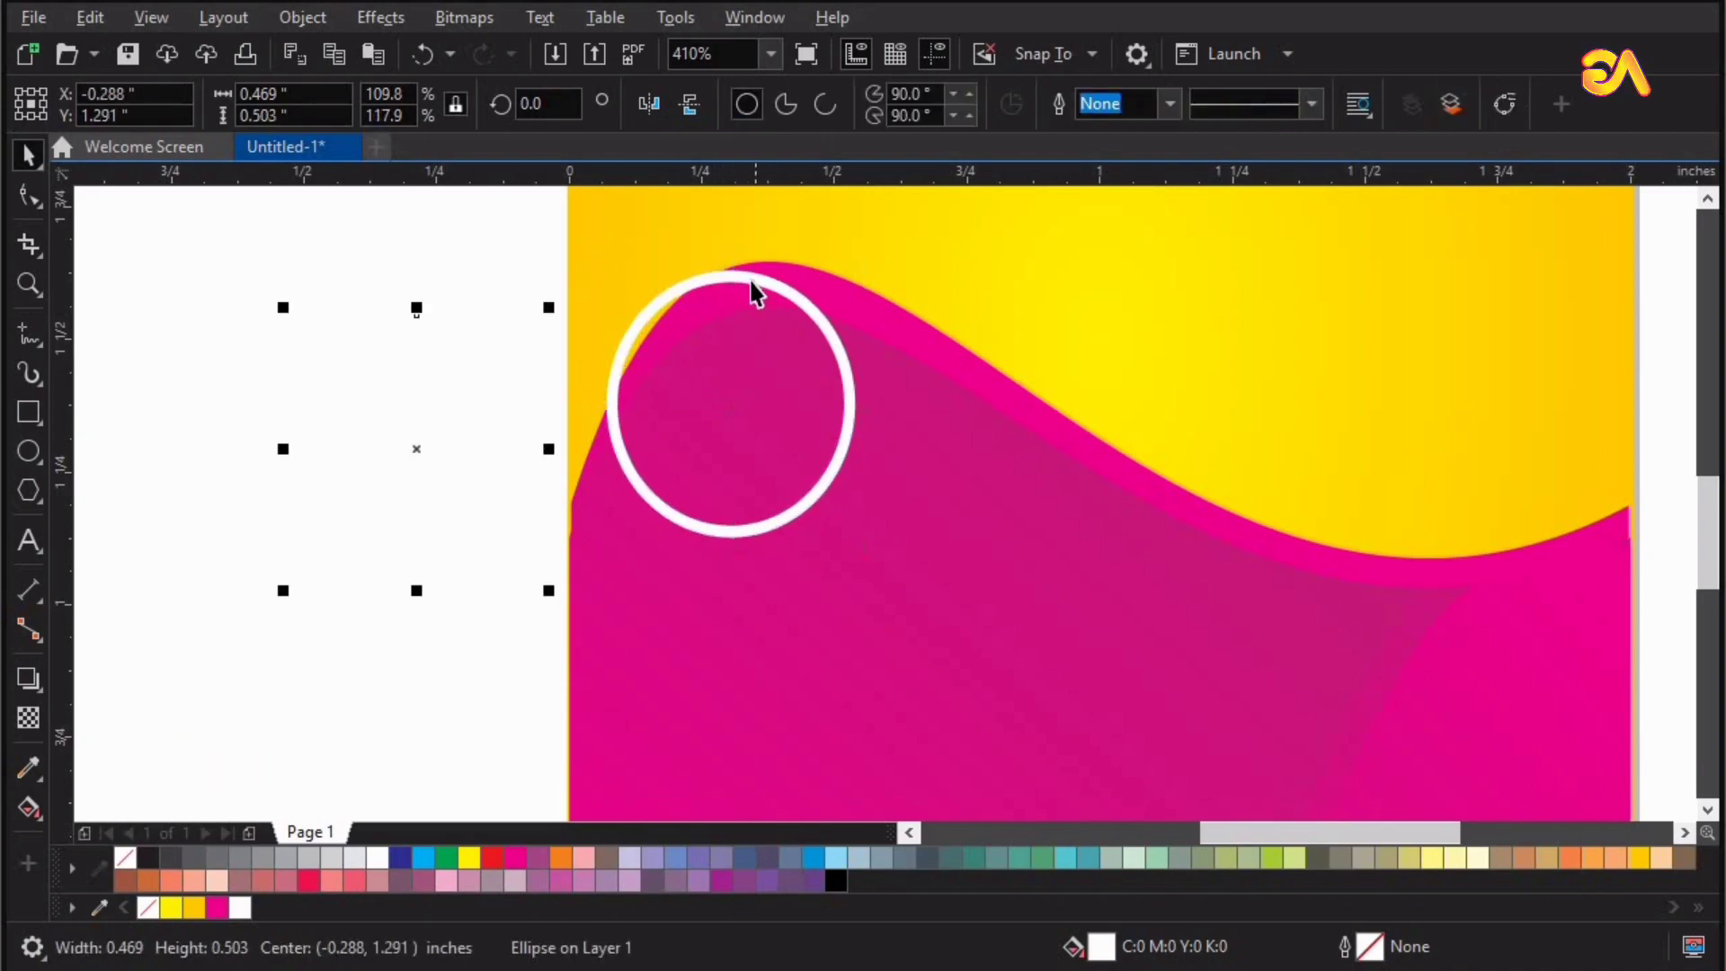
pyautogui.click(751, 281)
pyautogui.click(356, 562)
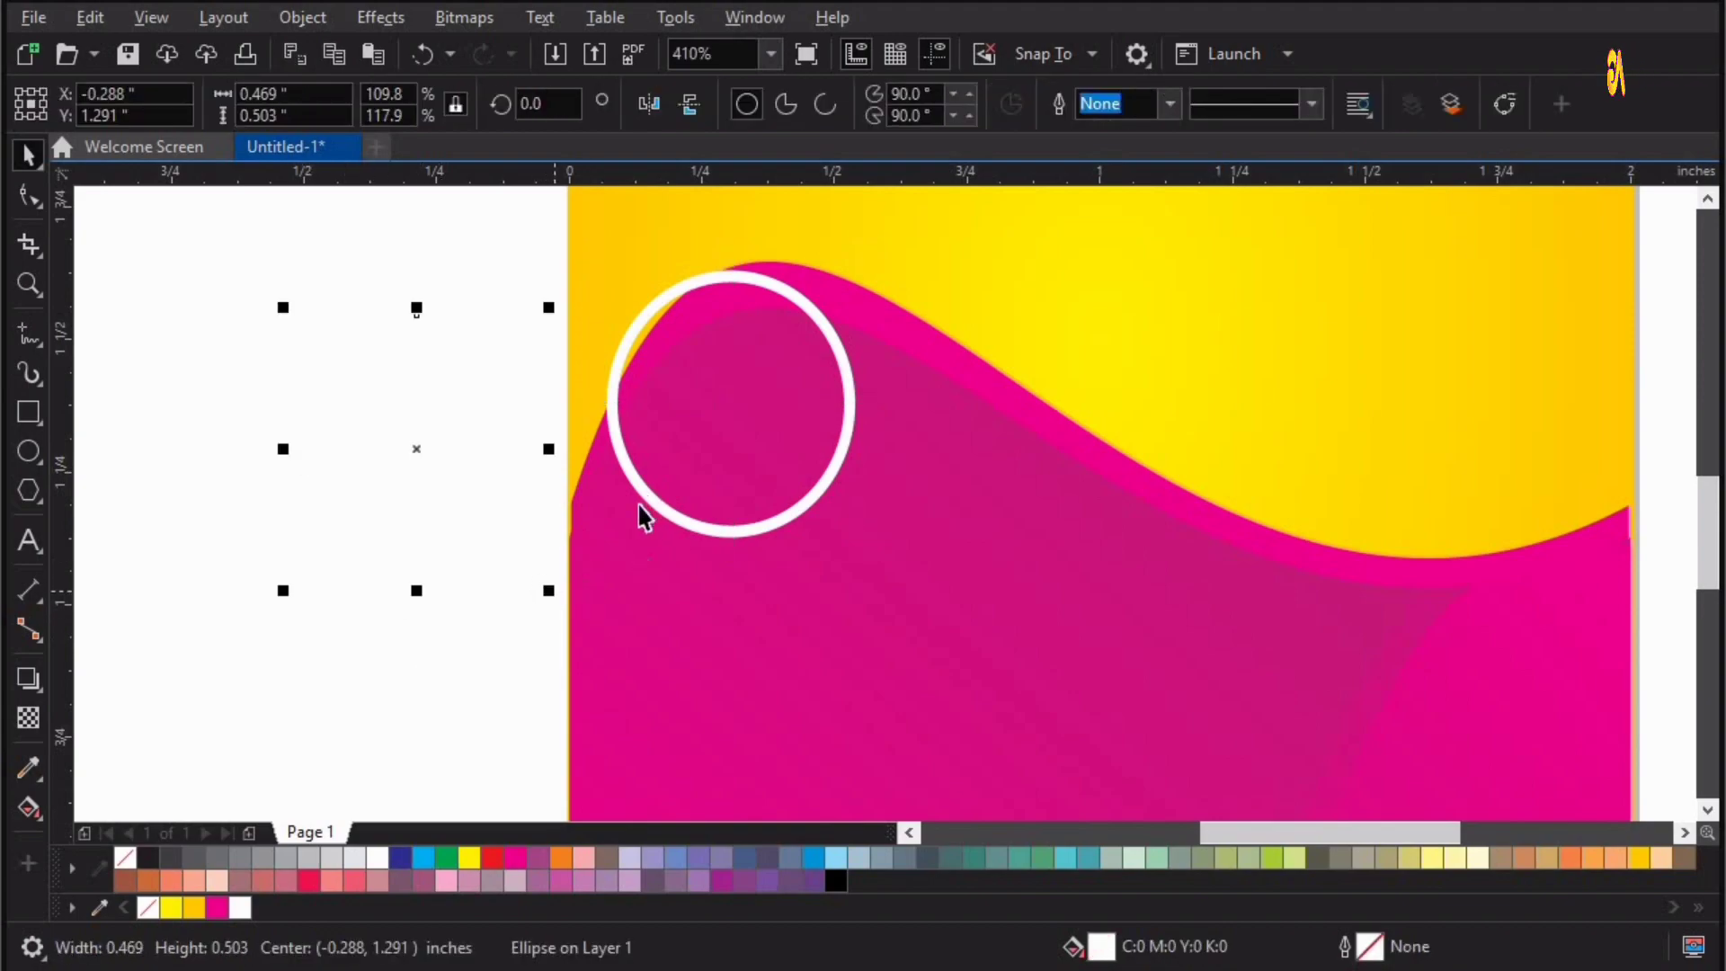
pyautogui.moveTo(545, 584); pyautogui.dragTo(666, 531)
pyautogui.keyDown('shift'); pyautogui.click(669, 513); pyautogui.keyUp('shift')
pyautogui.press('c')
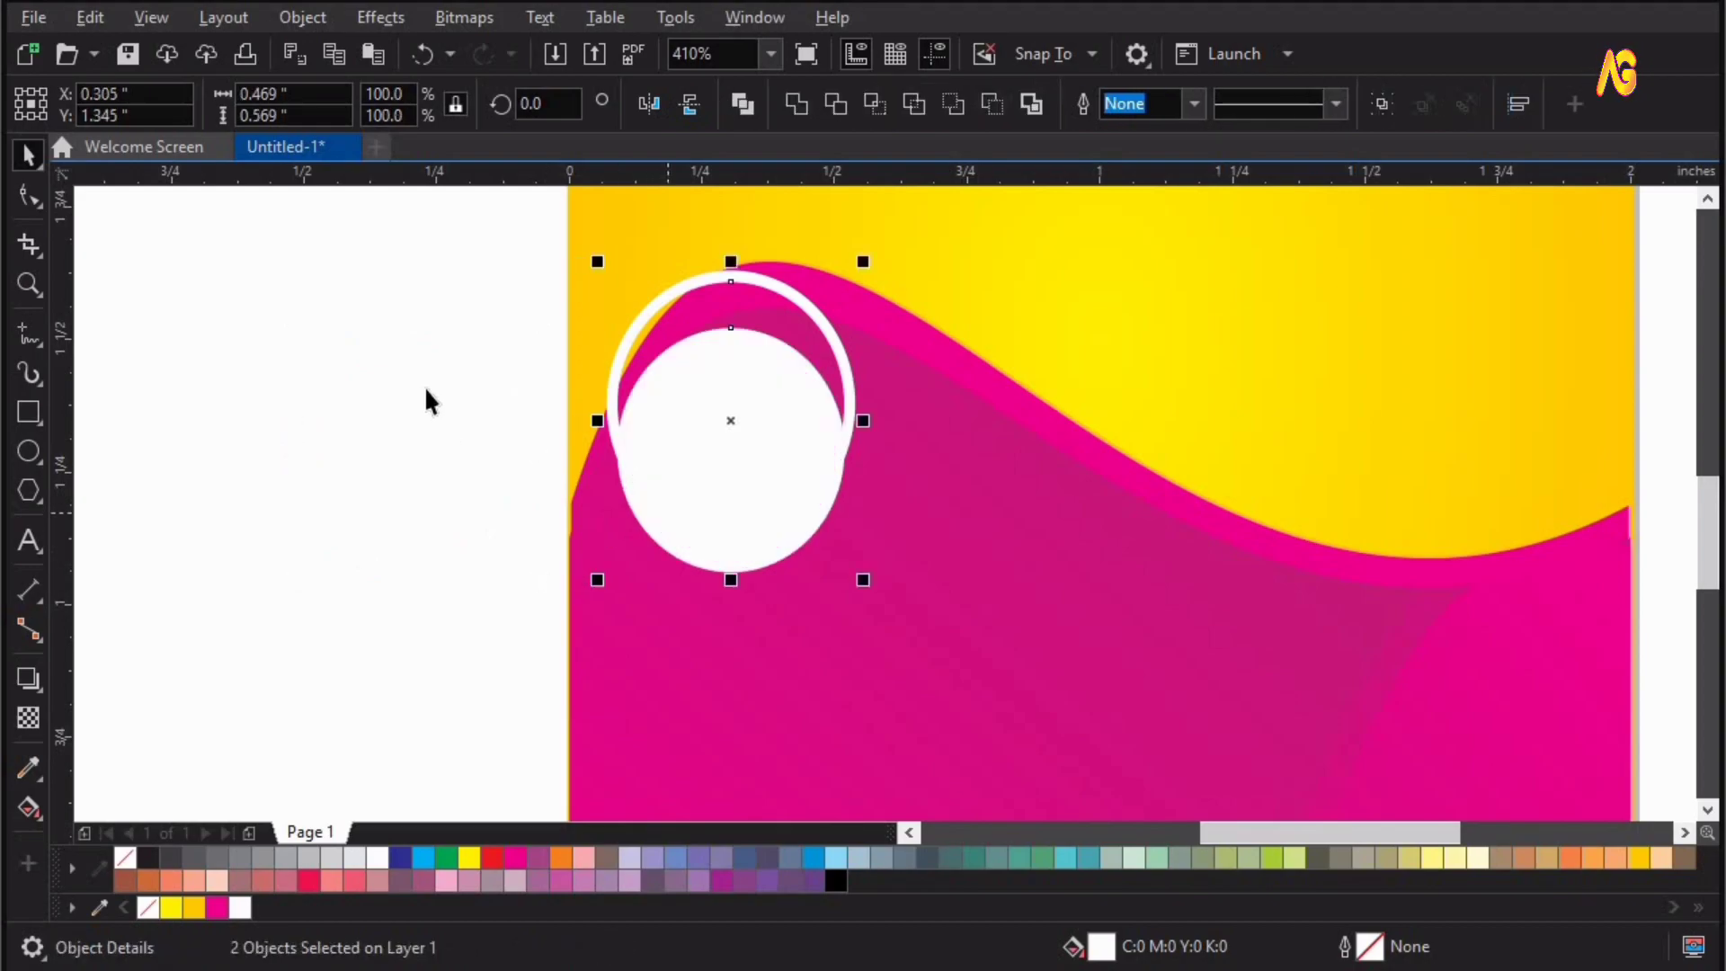
pyautogui.press('e')
# Fill the inner ellipse of the oval frame with cyan (C:100 M:0 Y:0 K:0).
pyautogui.click(620, 398)
pyautogui.click(424, 856)
pyautogui.press('z')
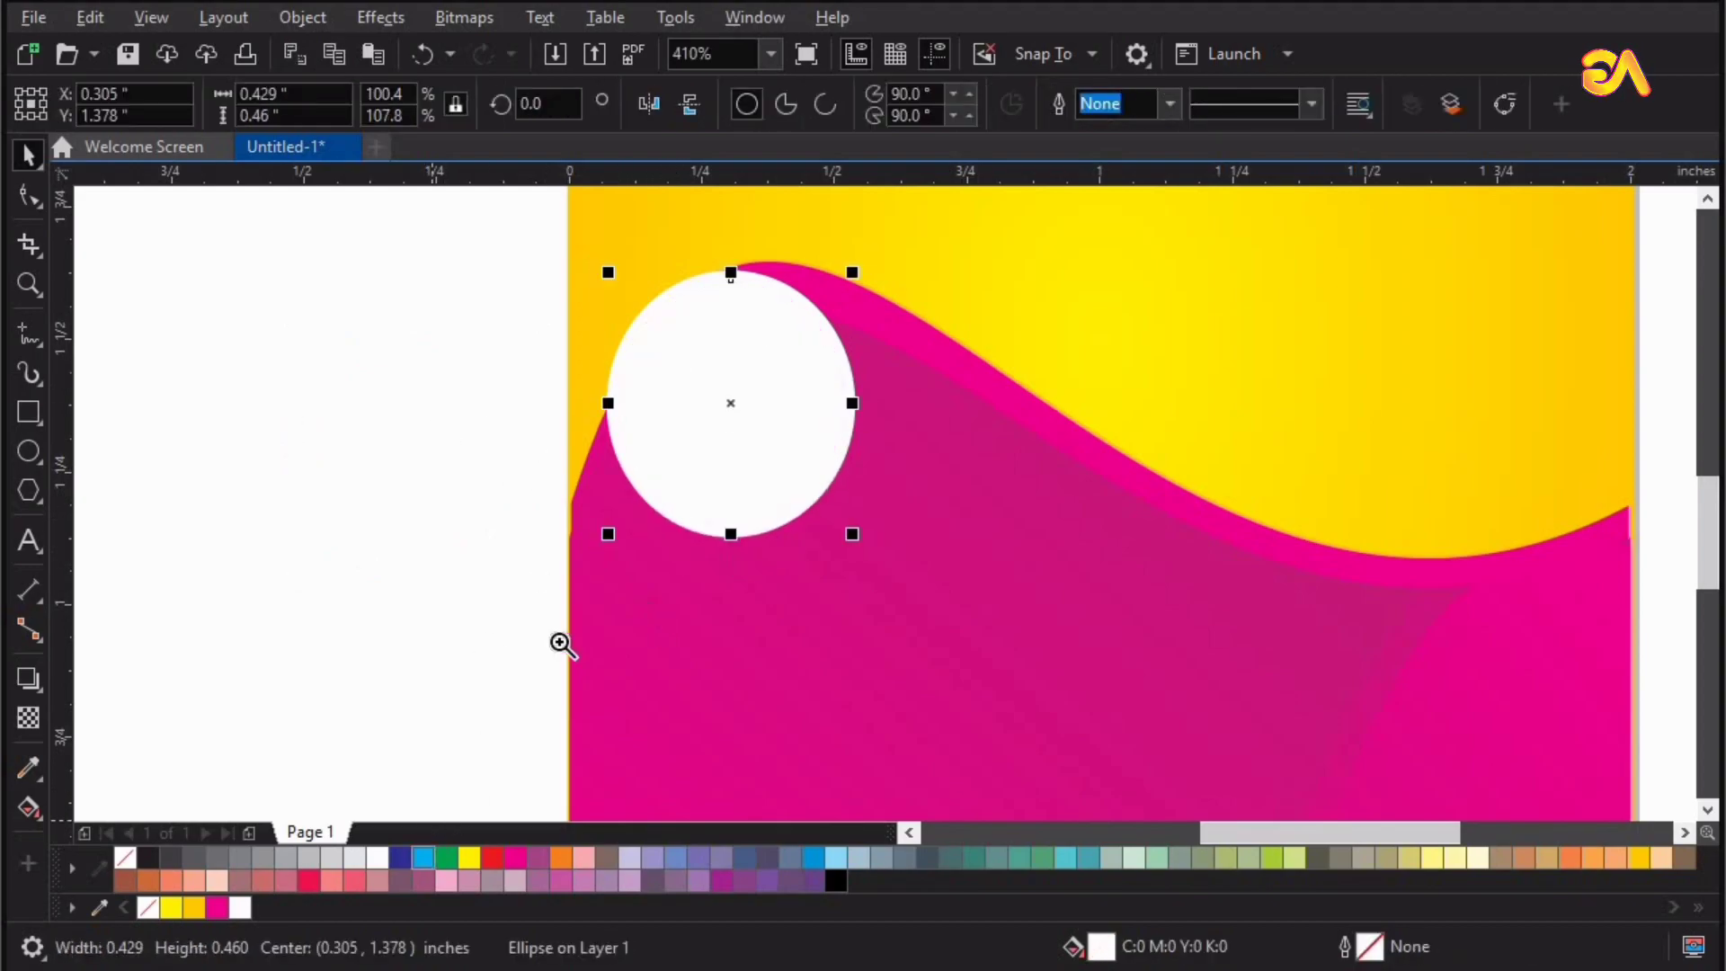
pyautogui.moveTo(529, 601); pyautogui.dragTo(1076, 201)
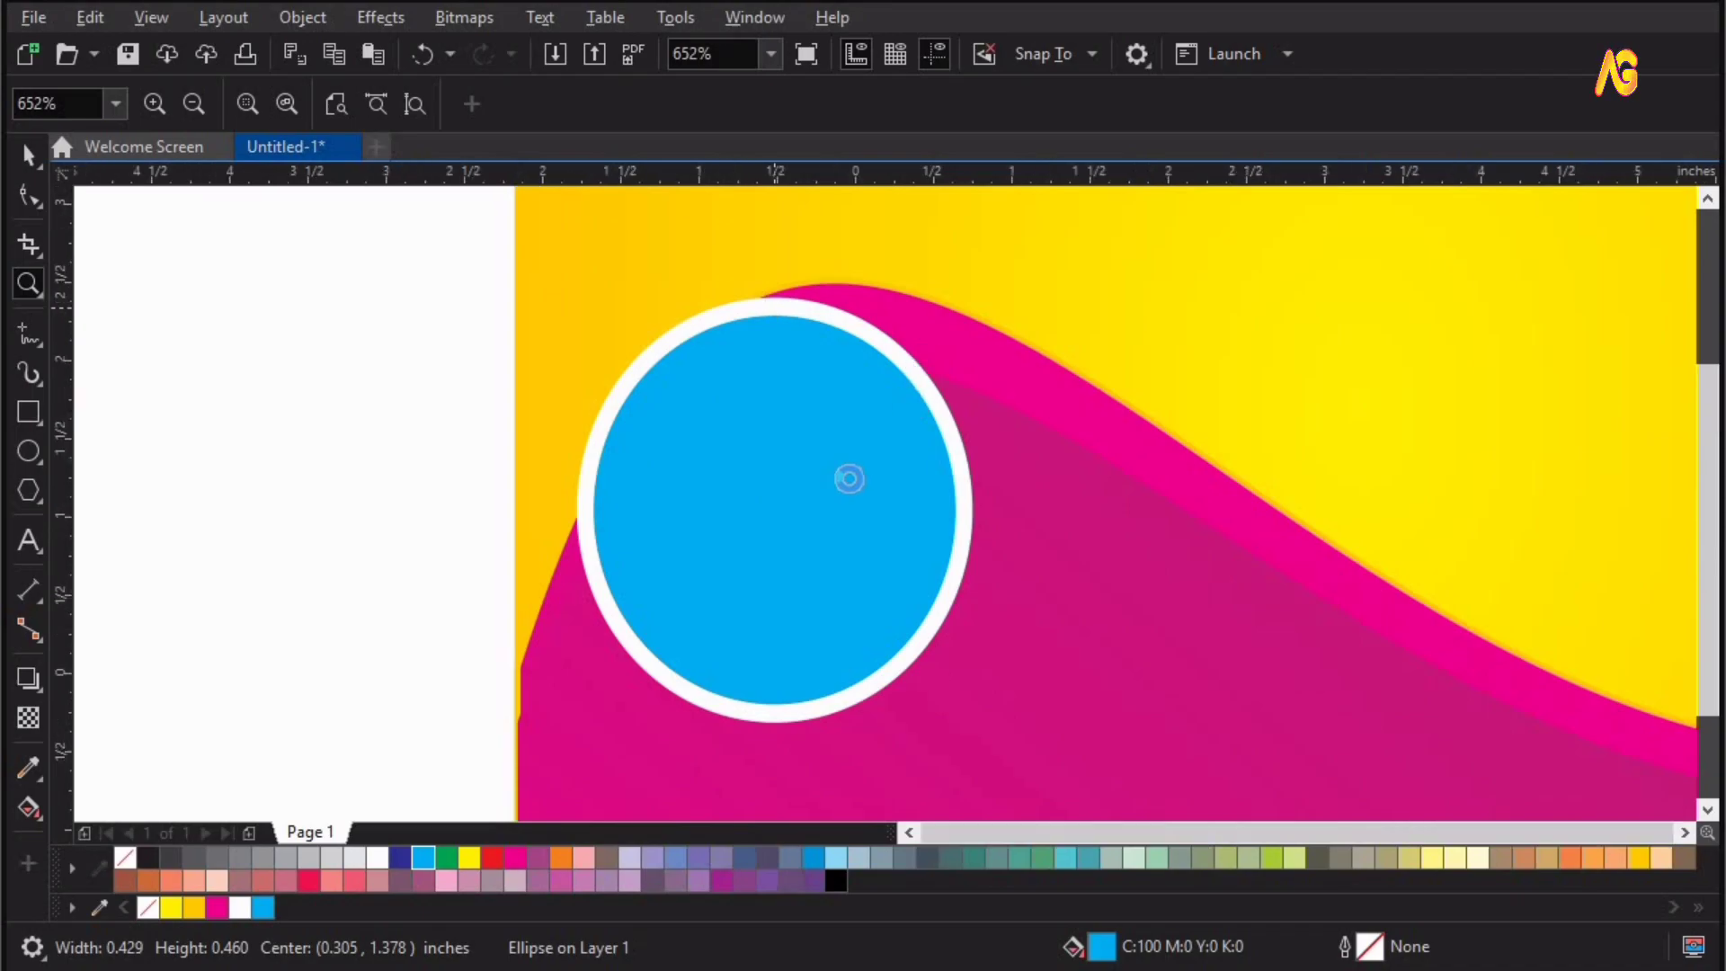
# Group the cyan ellipse with its white frame and place three progressively smaller copies descending leftward across the wave's lower right area.
pyautogui.press('F4')
pyautogui.press('space')
pyautogui.moveTo(900, 459); pyautogui.dragTo(1015, 685)
pyautogui.press('z')
pyautogui.moveTo(1417, 393); pyautogui.dragTo(807, 747)
pyautogui.press('space')
pyautogui.hotkey('ctrl', 'g')
pyautogui.hotkey('ctrl', 'g')
pyautogui.moveTo(705, 401); pyautogui.dragTo(922, 661)
pyautogui.hotkey('ctrl', 'g')
# Distribute the three smaller oval frames evenly along their diagonal and move the set slightly up and left.
pyautogui.keyDown('shift'); pyautogui.click(688, 637); pyautogui.keyUp('shift')
pyautogui.keyDown('shift'); pyautogui.click(609, 702); pyautogui.keyUp('shift')
pyautogui.press('e')
pyautogui.hotkey('ctrl', 'z')
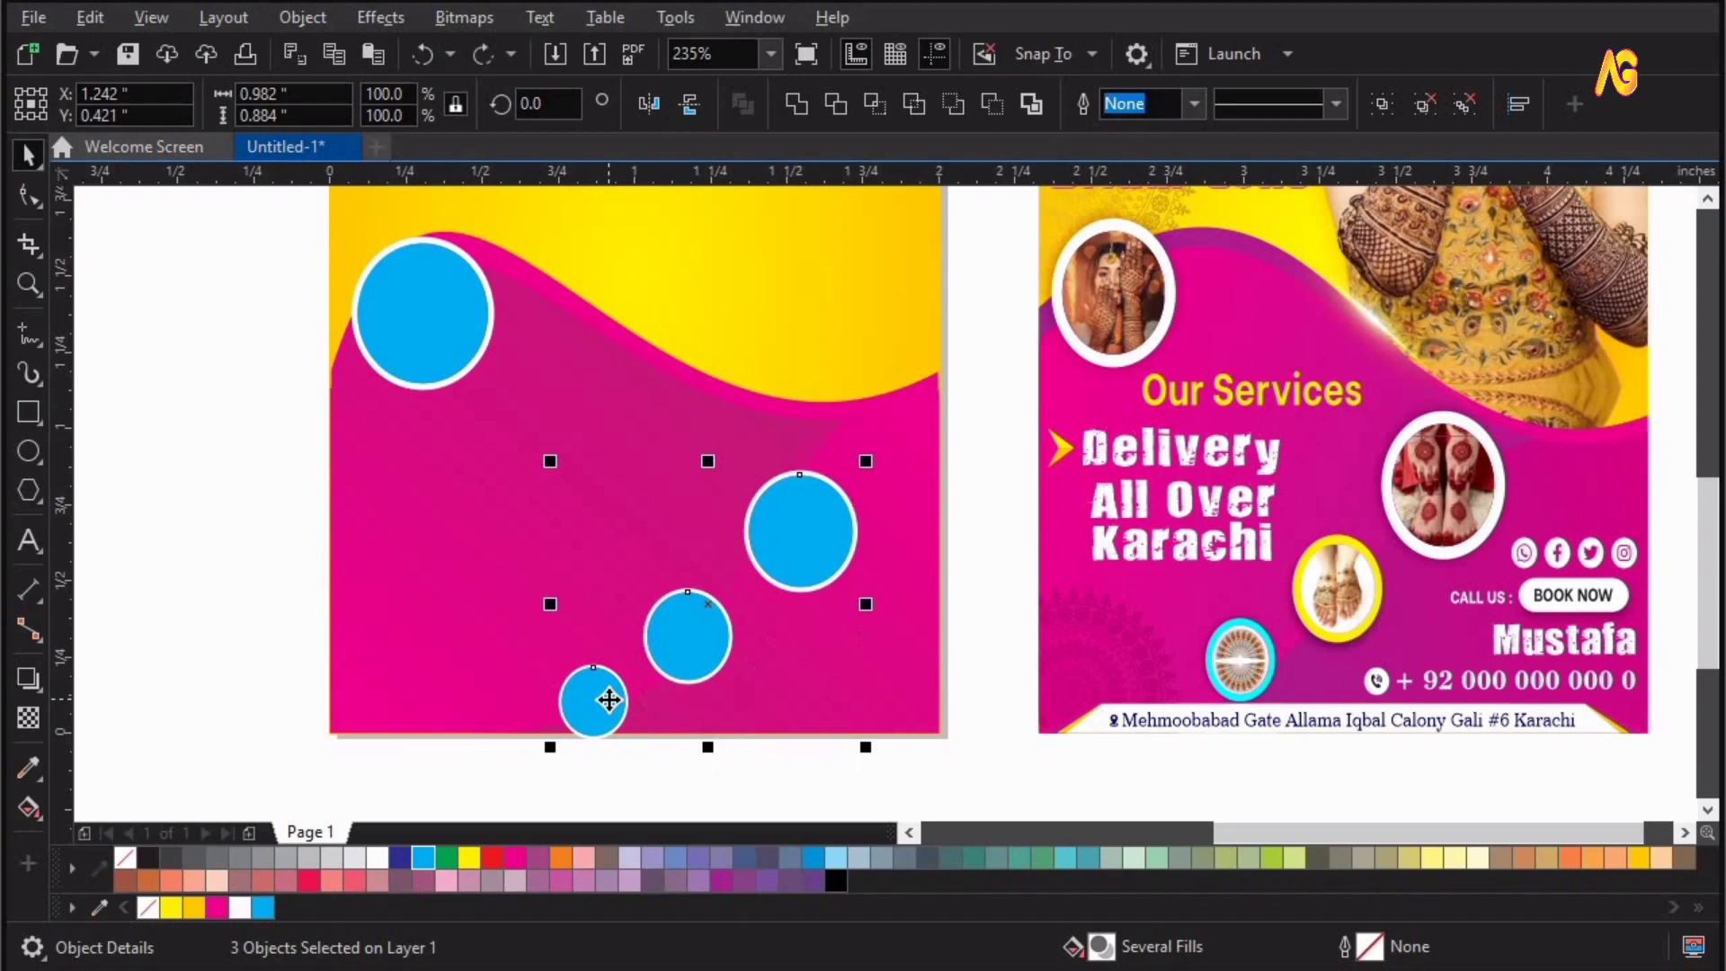
pyautogui.hotkey('shift', 'e')
pyautogui.hotkey('shift', 'a')
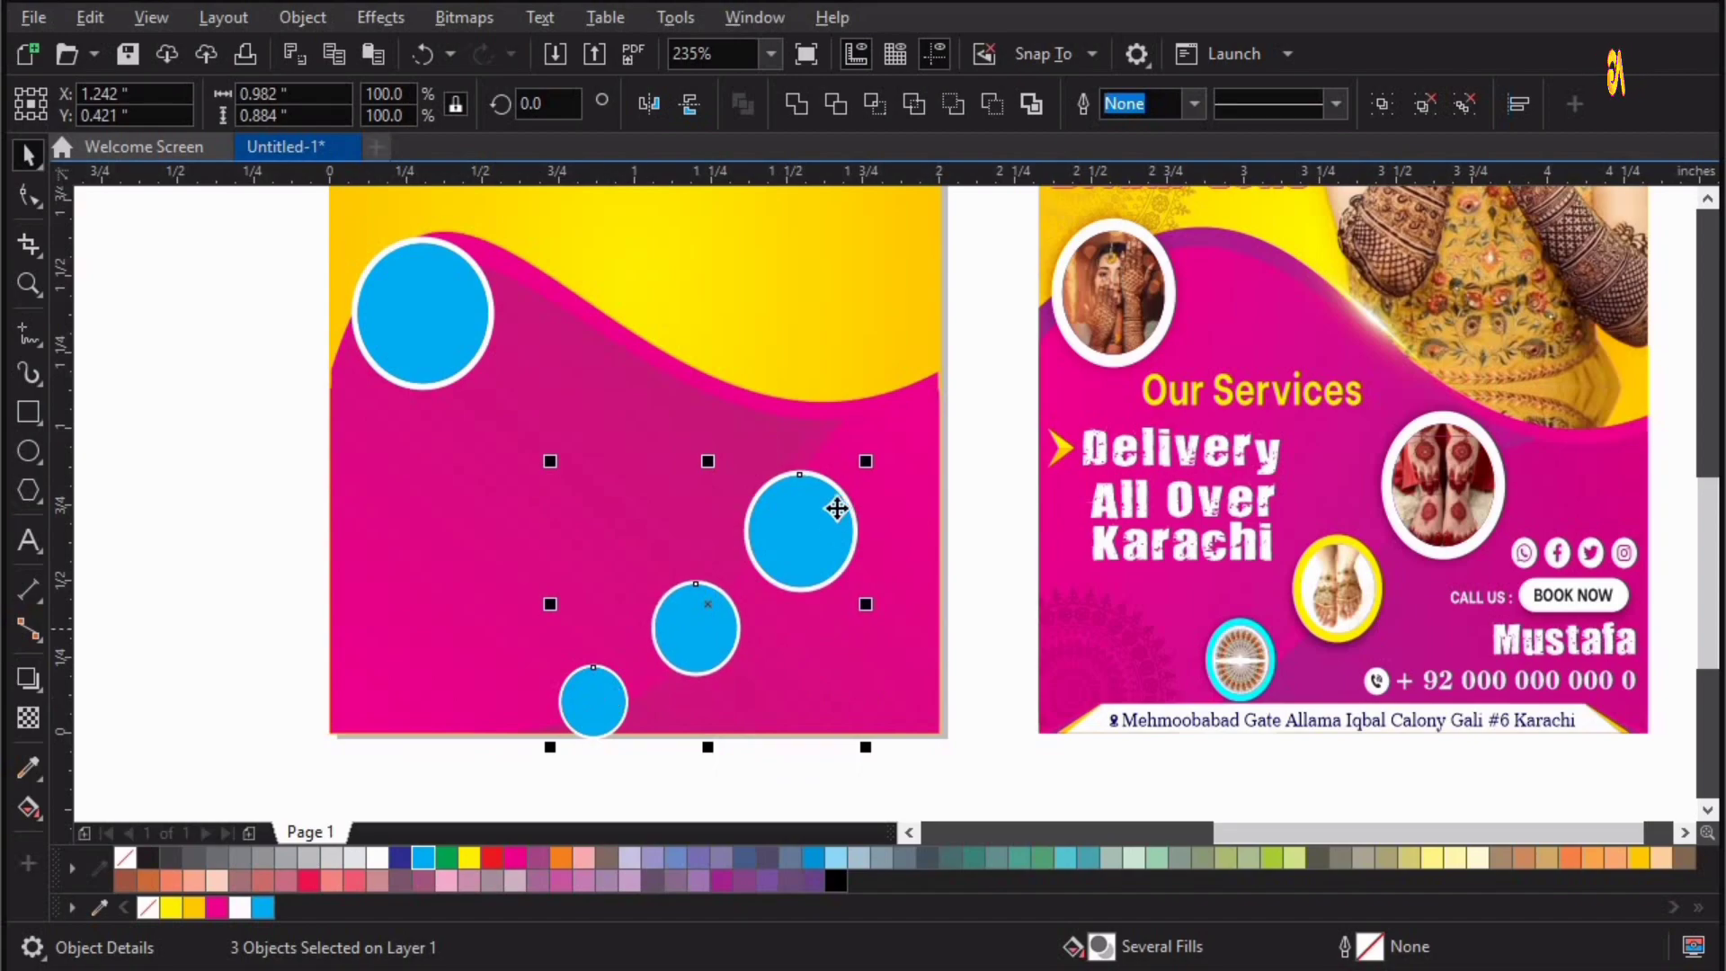
pyautogui.moveTo(807, 492)
pyautogui.mouseDown()
pyautogui.moveTo(799, 466)
pyautogui.moveTo(787, 483)
pyautogui.mouseUp()
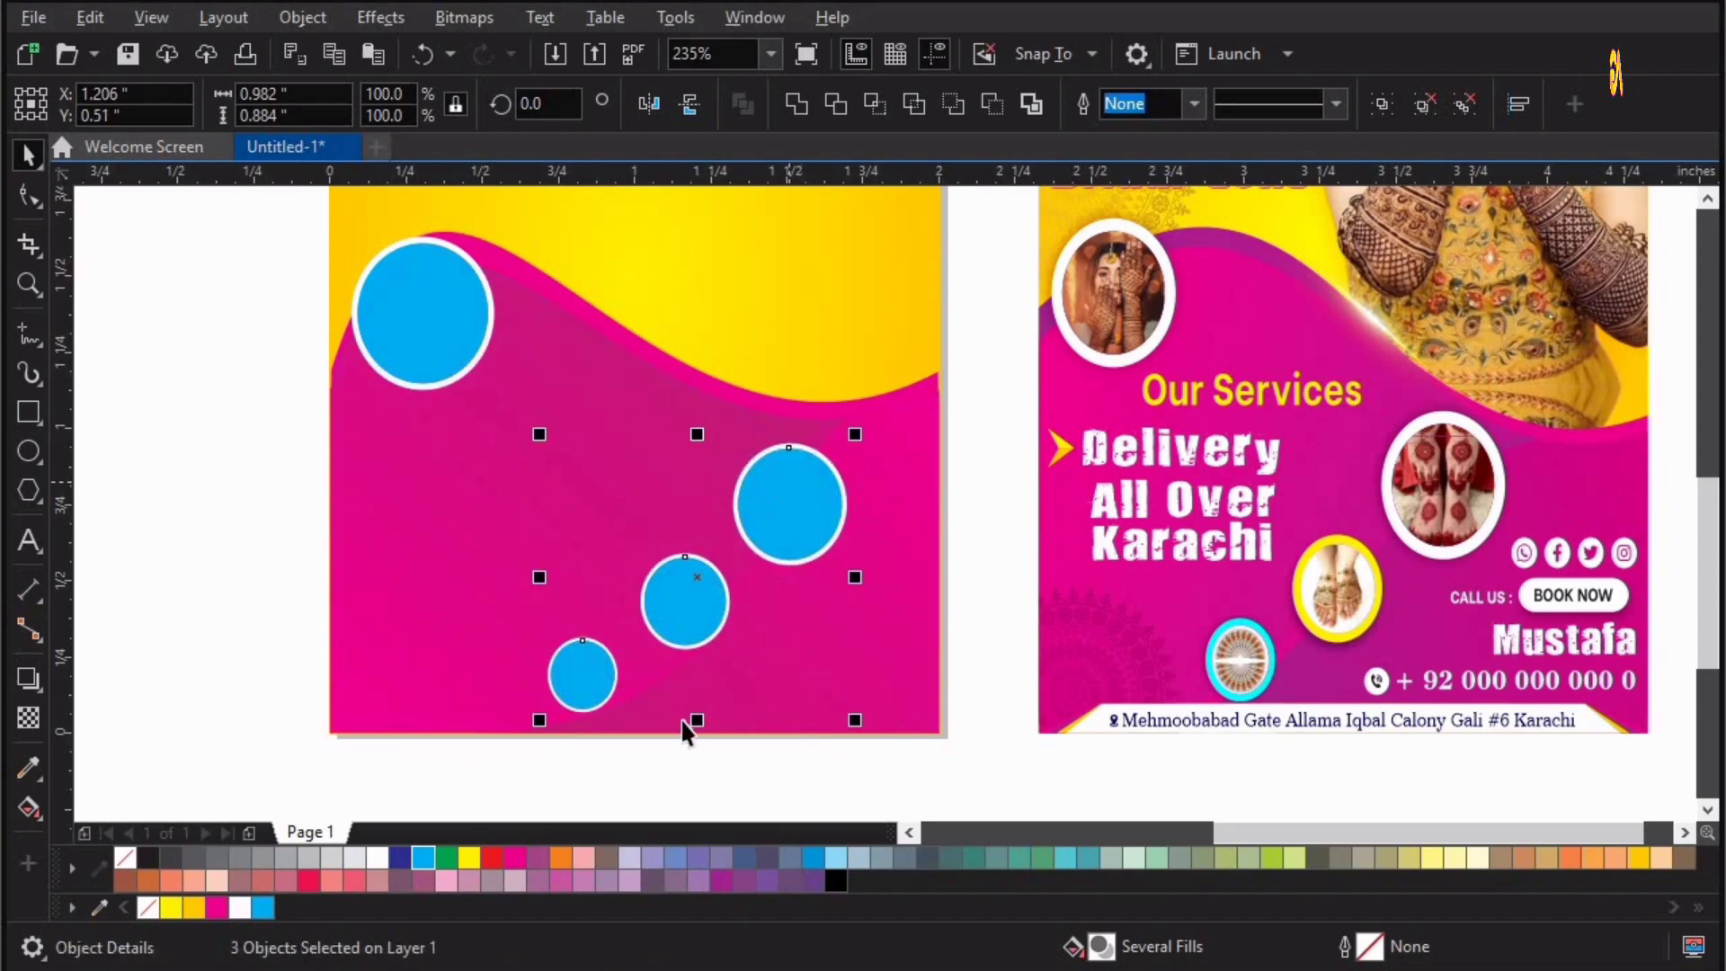
pyautogui.click(1011, 777)
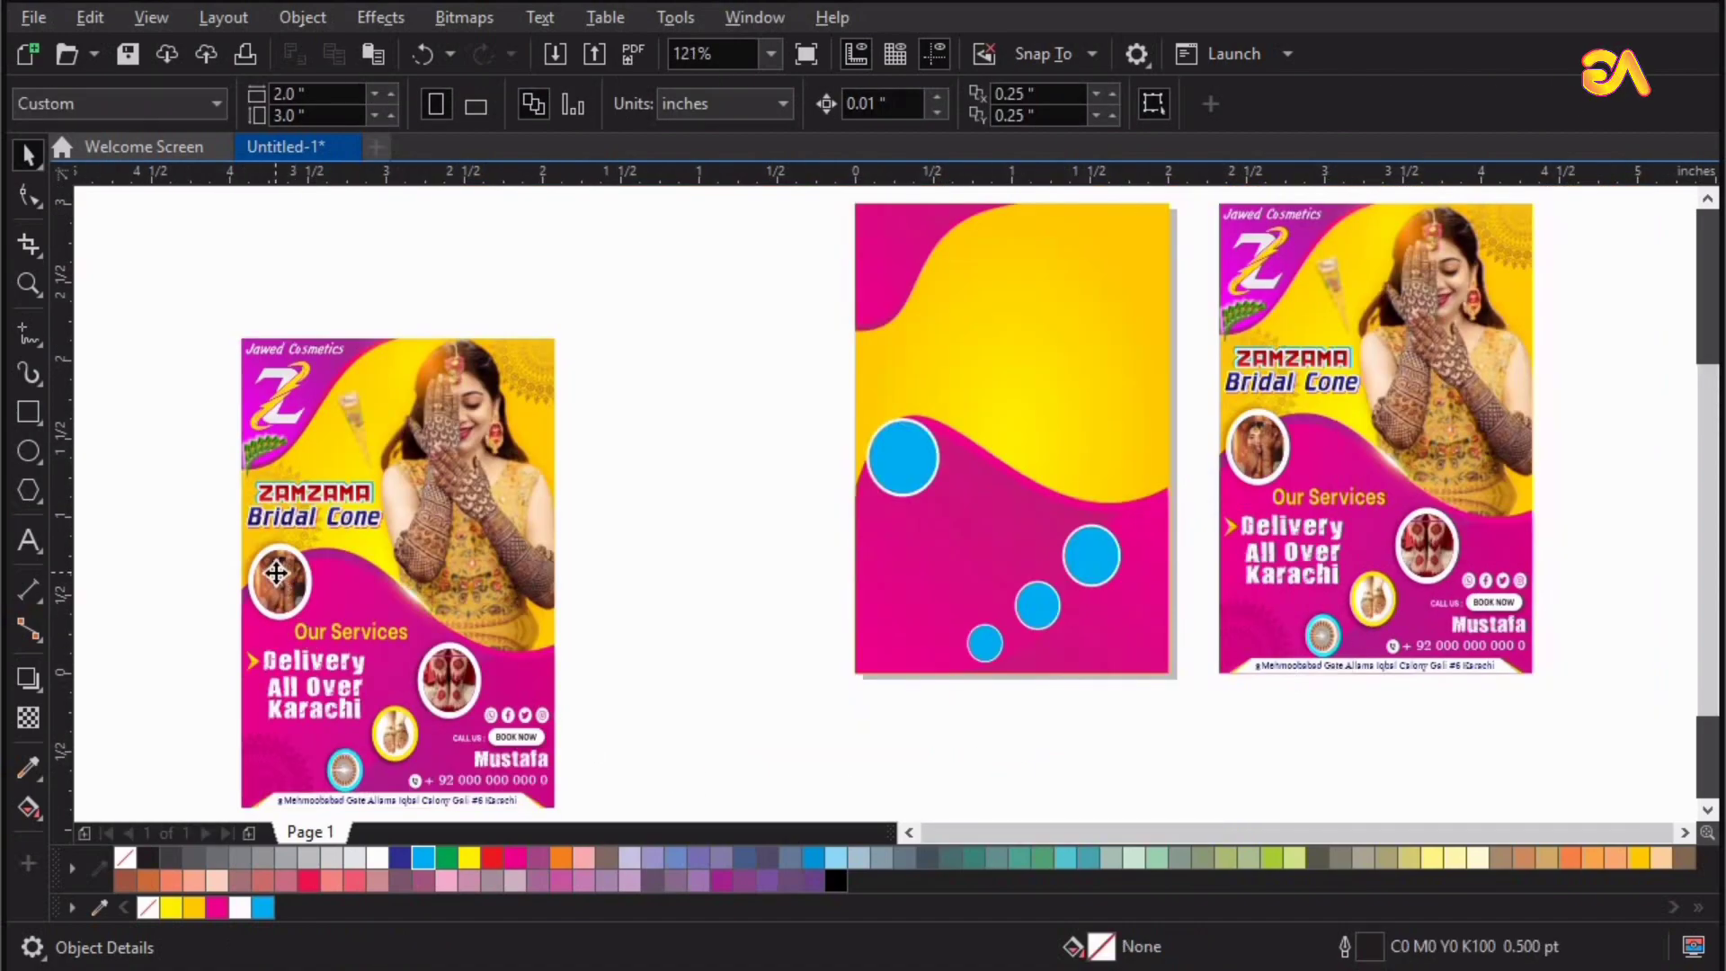
# Ungroup the reference poster copy left of the page and extract the contents of its PowerClip background.
pyautogui.click(274, 573)
pyautogui.hotkey('ctrl', 'u')
pyautogui.click(290, 577)
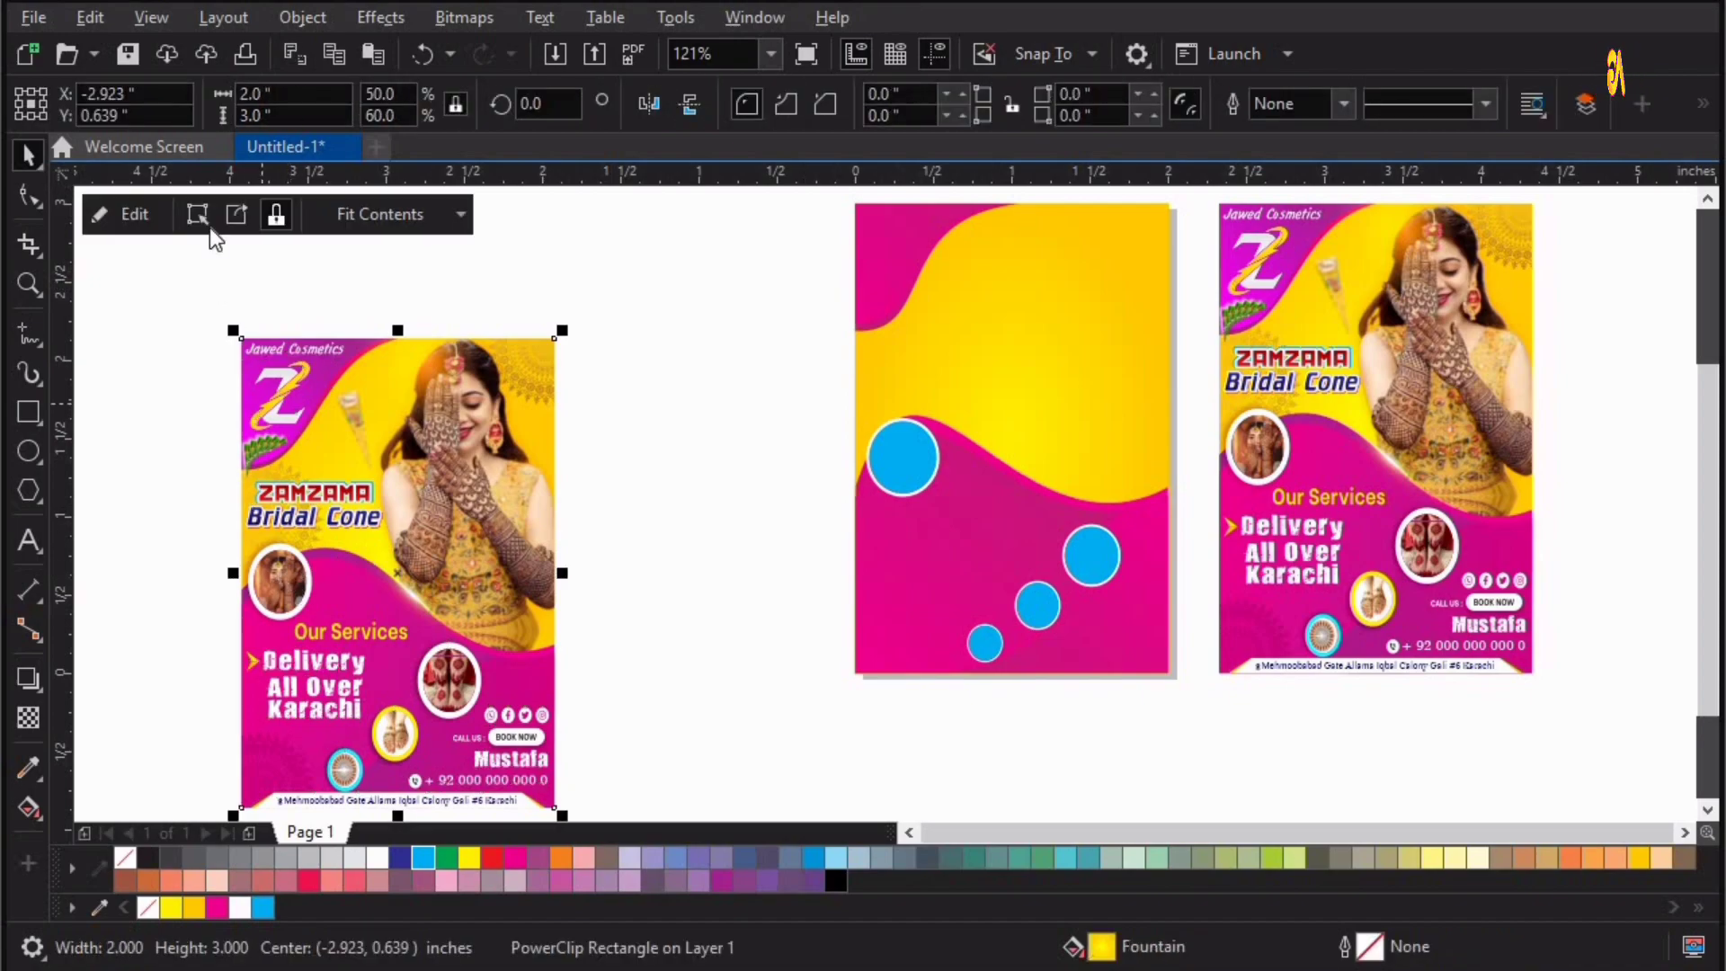
pyautogui.click(228, 213)
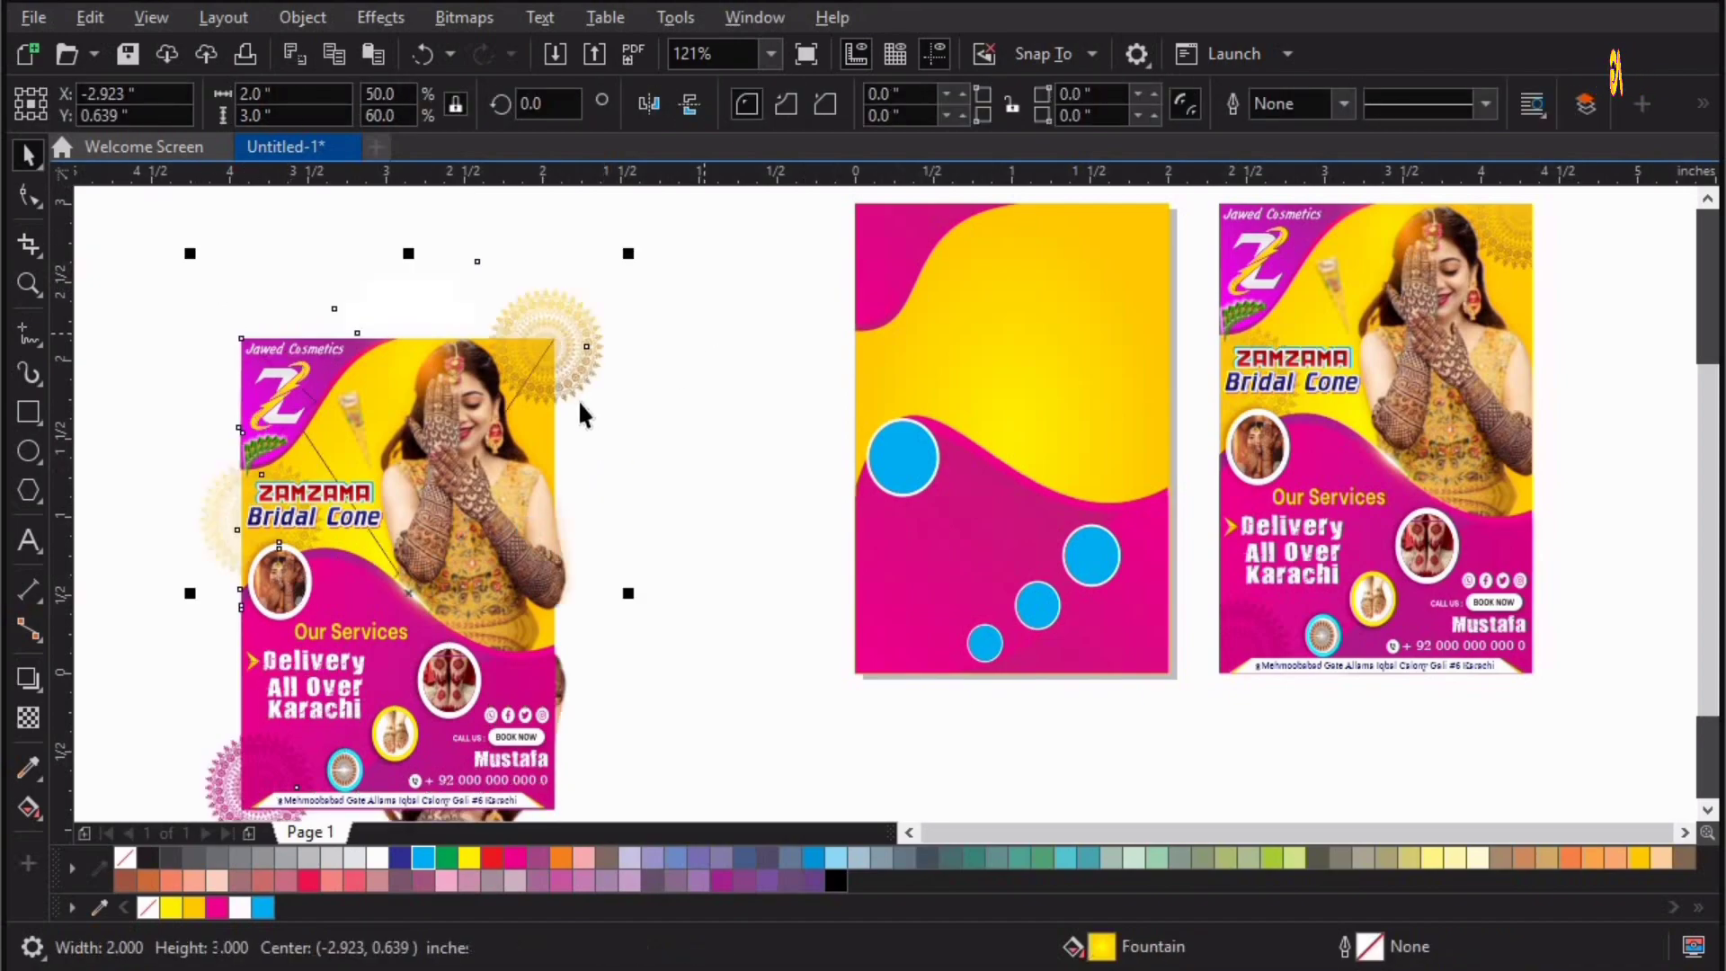
# Move the extracted golden mandala to the page's upper right corner and PowerClip it inside the yellow background.
pyautogui.click(546, 300)
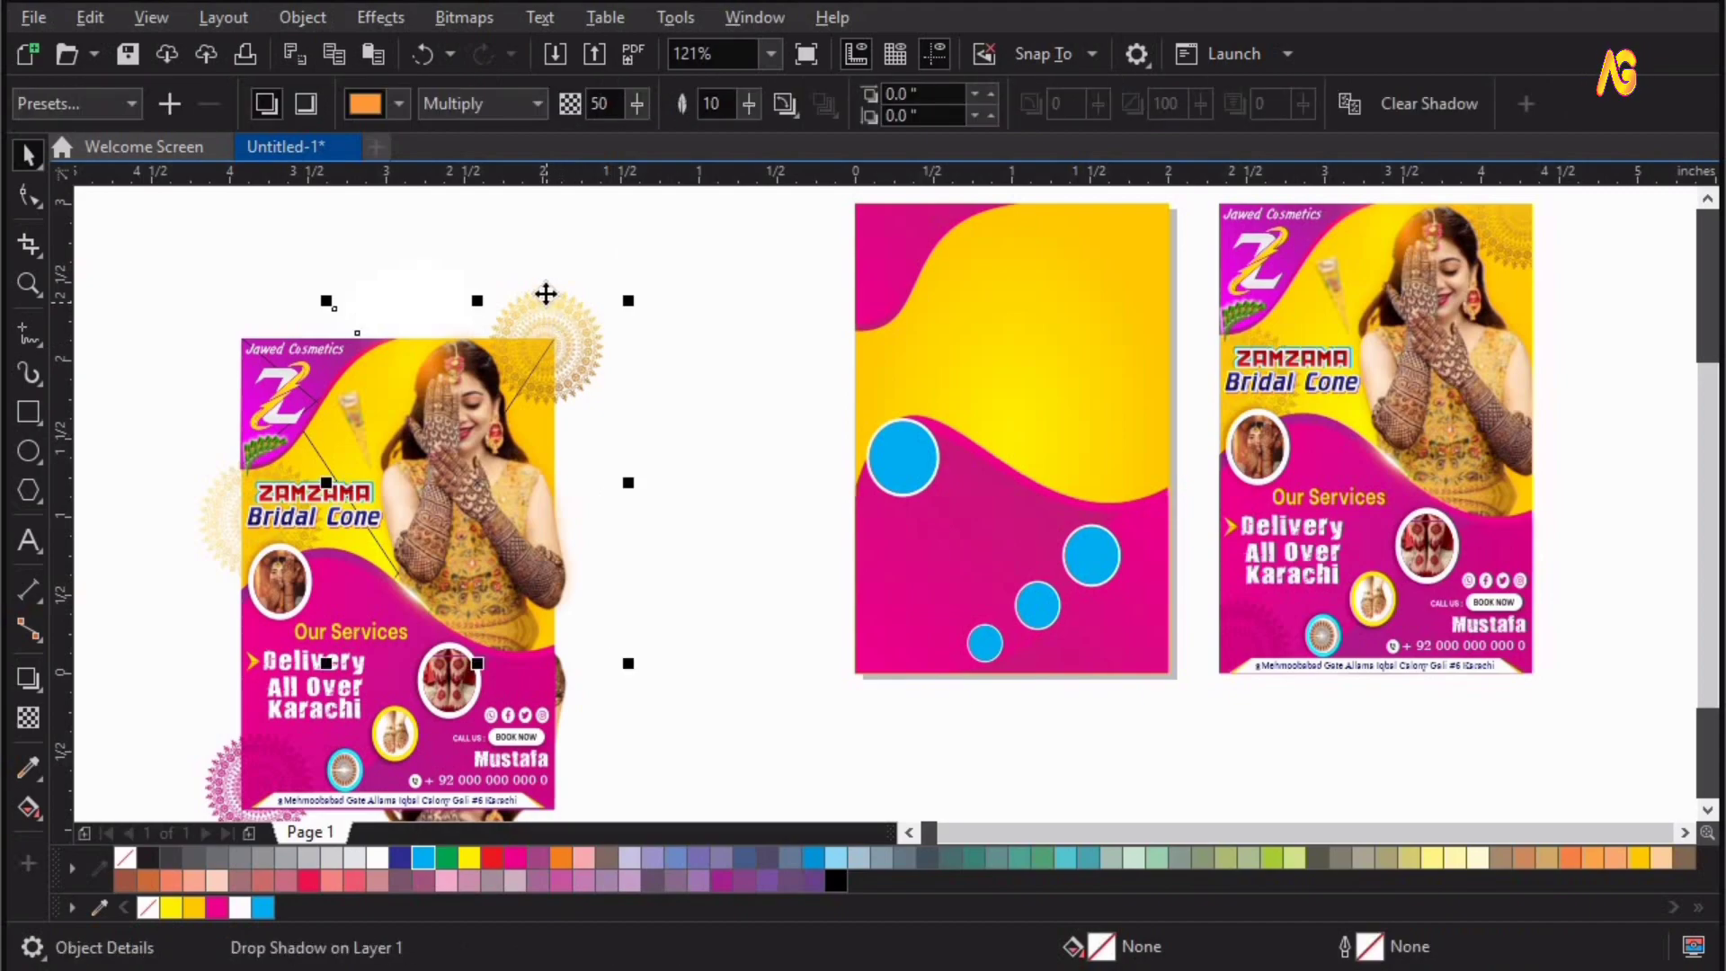
pyautogui.click(544, 293)
pyautogui.moveTo(1029, 269); pyautogui.dragTo(1138, 235)
pyautogui.moveTo(611, 193); pyautogui.dragTo(610, 194)
pyautogui.click(303, 17)
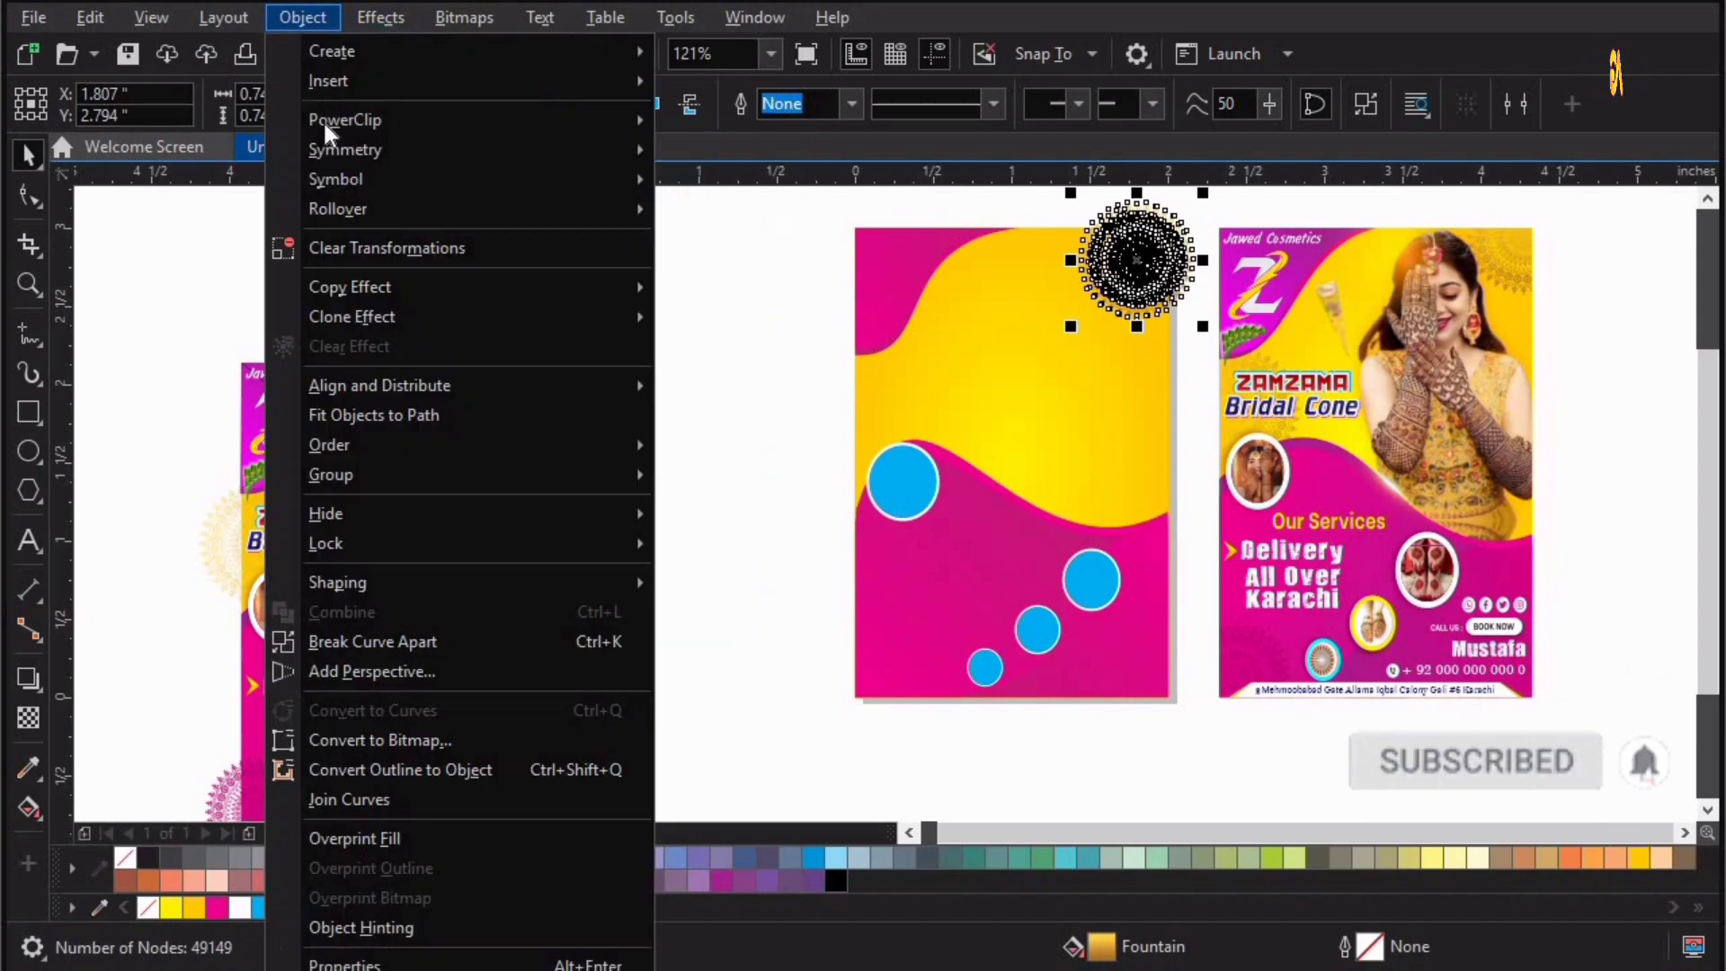
pyautogui.click(731, 120)
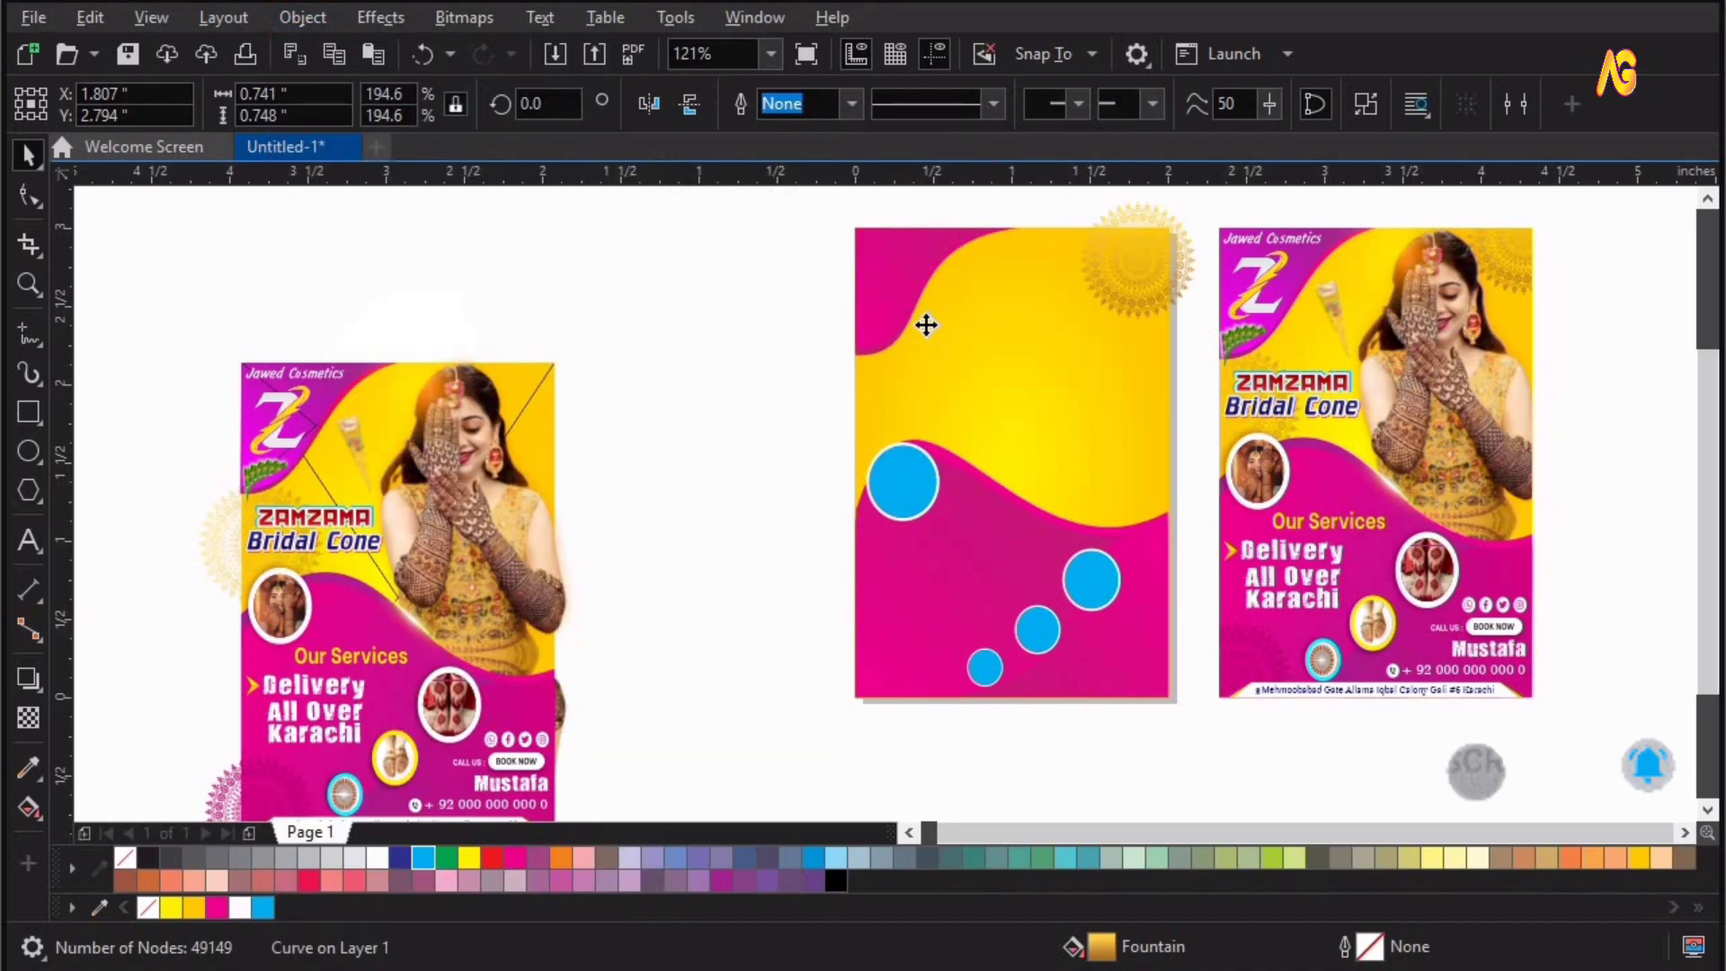
pyautogui.click(926, 324)
# Place the extracted bride photo and its orange light flare over the upper right part of the page.
pyautogui.click(504, 524)
pyautogui.moveTo(503, 537); pyautogui.dragTo(1083, 396)
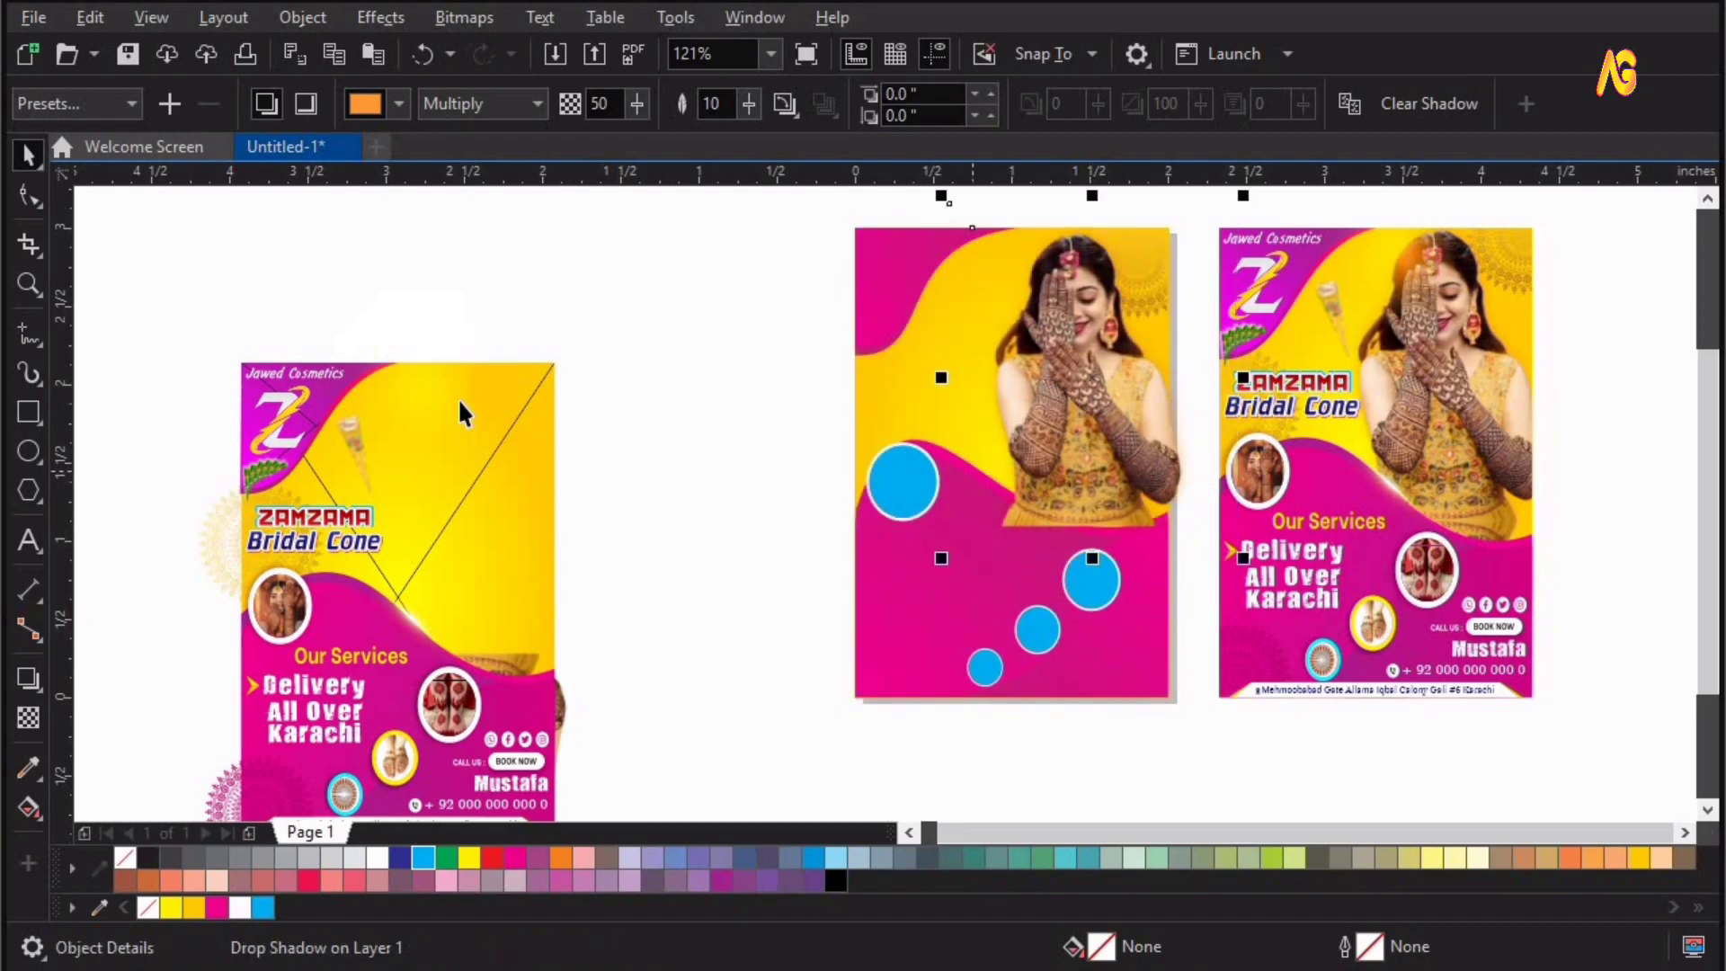
pyautogui.moveTo(438, 394); pyautogui.dragTo(1053, 283)
pyautogui.moveTo(799, 520); pyautogui.dragTo(1386, 174)
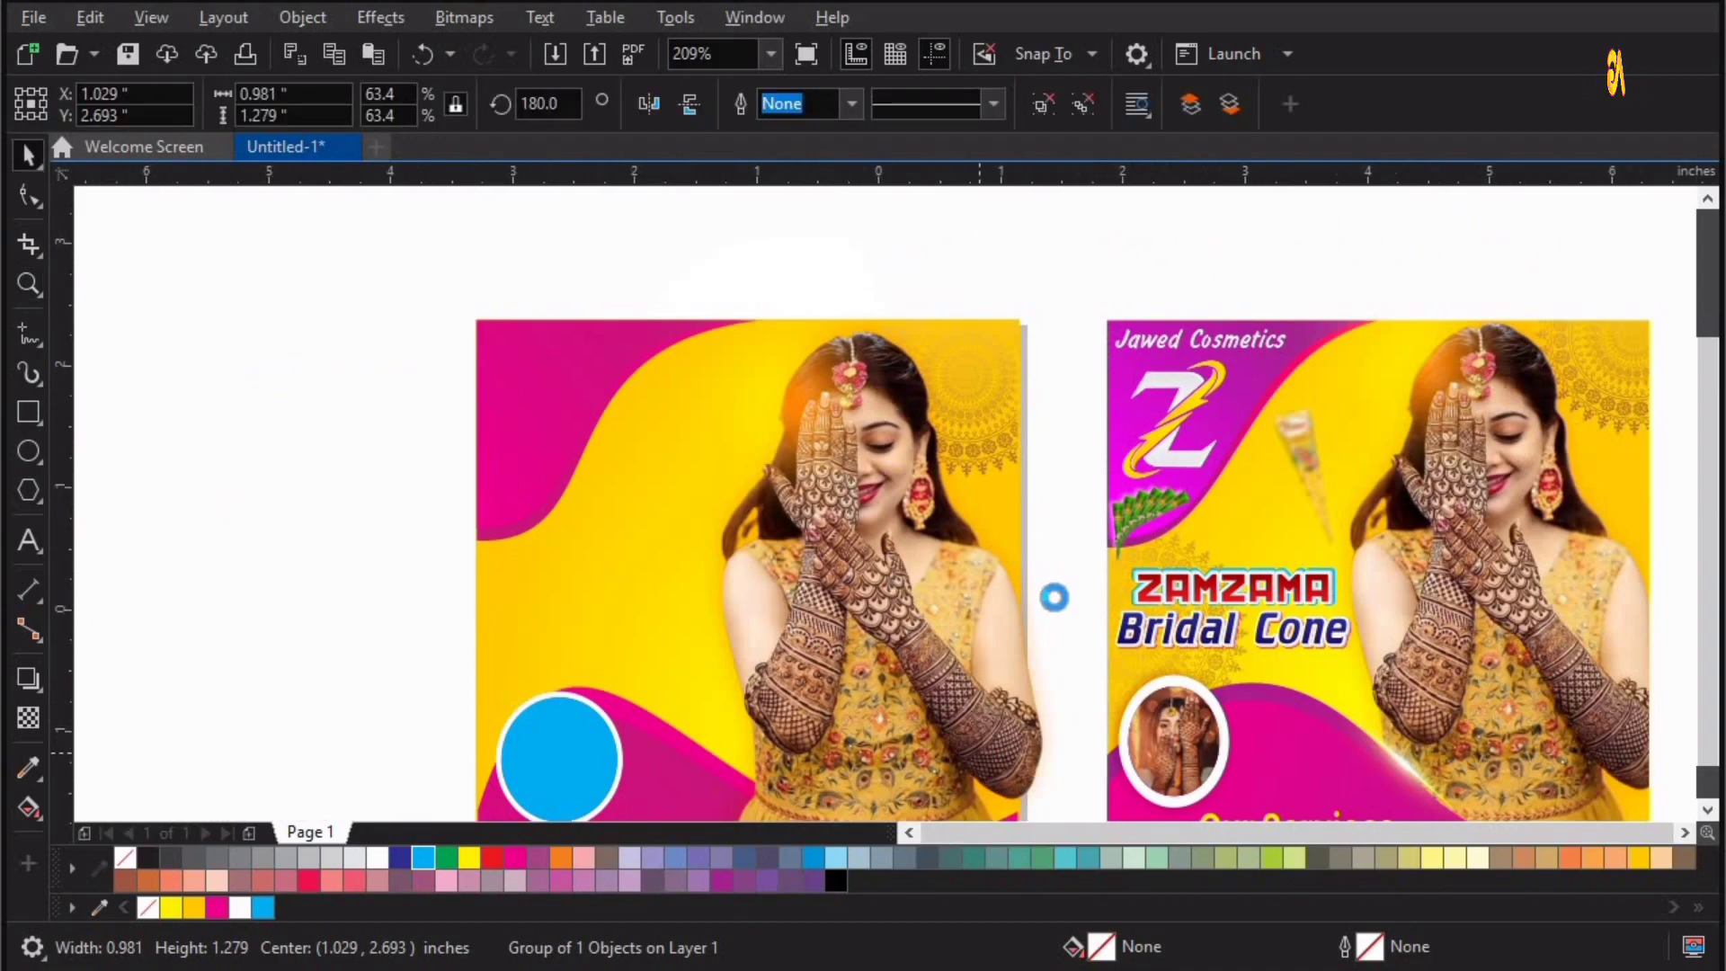
pyautogui.press('F4')
pyautogui.press('F2')
pyautogui.moveTo(818, 551); pyautogui.dragTo(1384, 184)
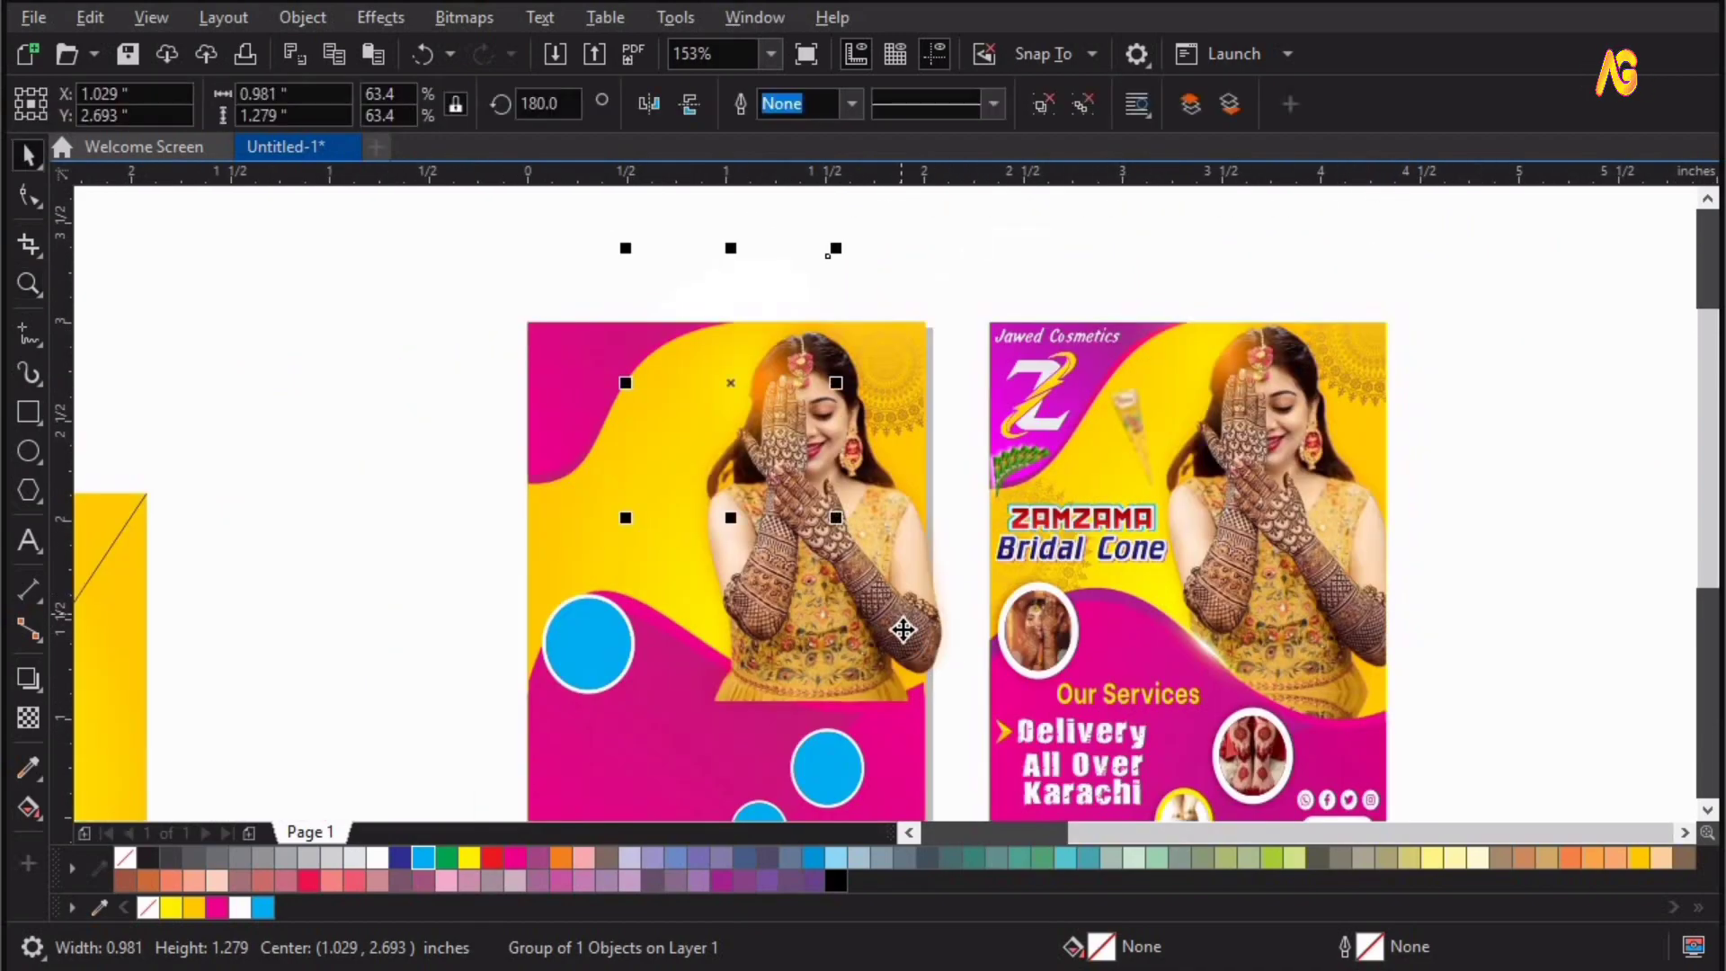
# Nudge the bride photo and light flare together and PowerClip both inside the yellow background.
pyautogui.keyDown('shift'); pyautogui.click(902, 628); pyautogui.keyUp('shift')
pyautogui.moveTo(902, 624); pyautogui.dragTo(906, 620)
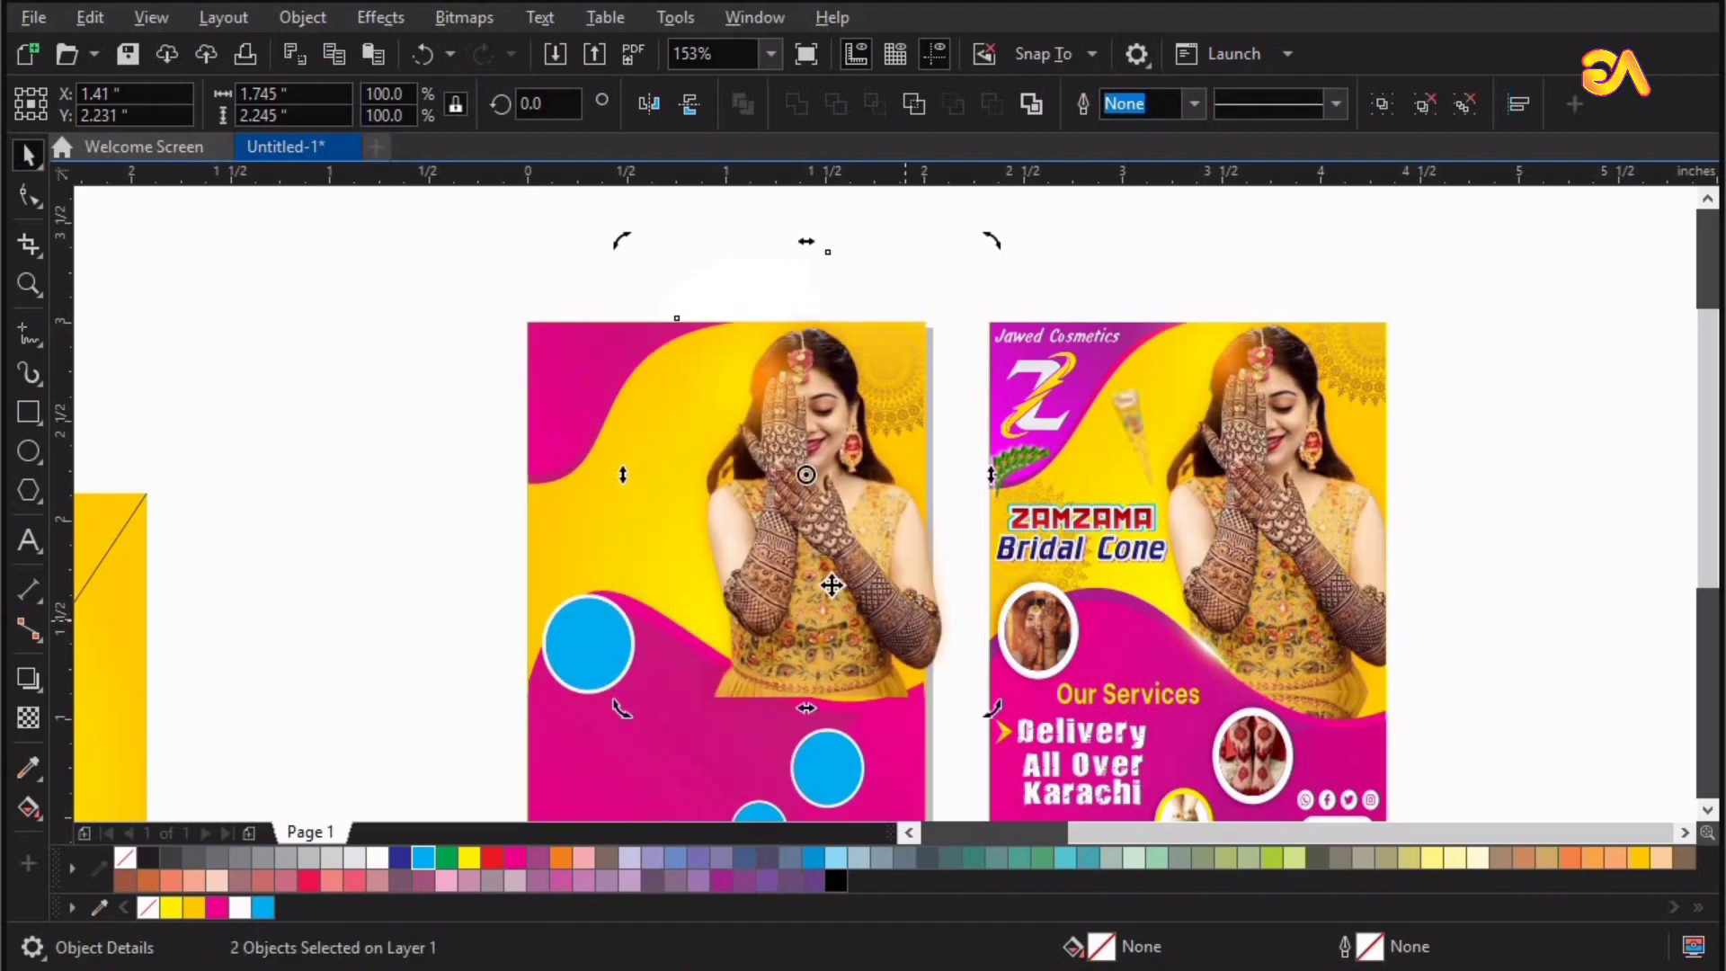
pyautogui.hotkey('ctrl', '1')
pyautogui.click(604, 534)
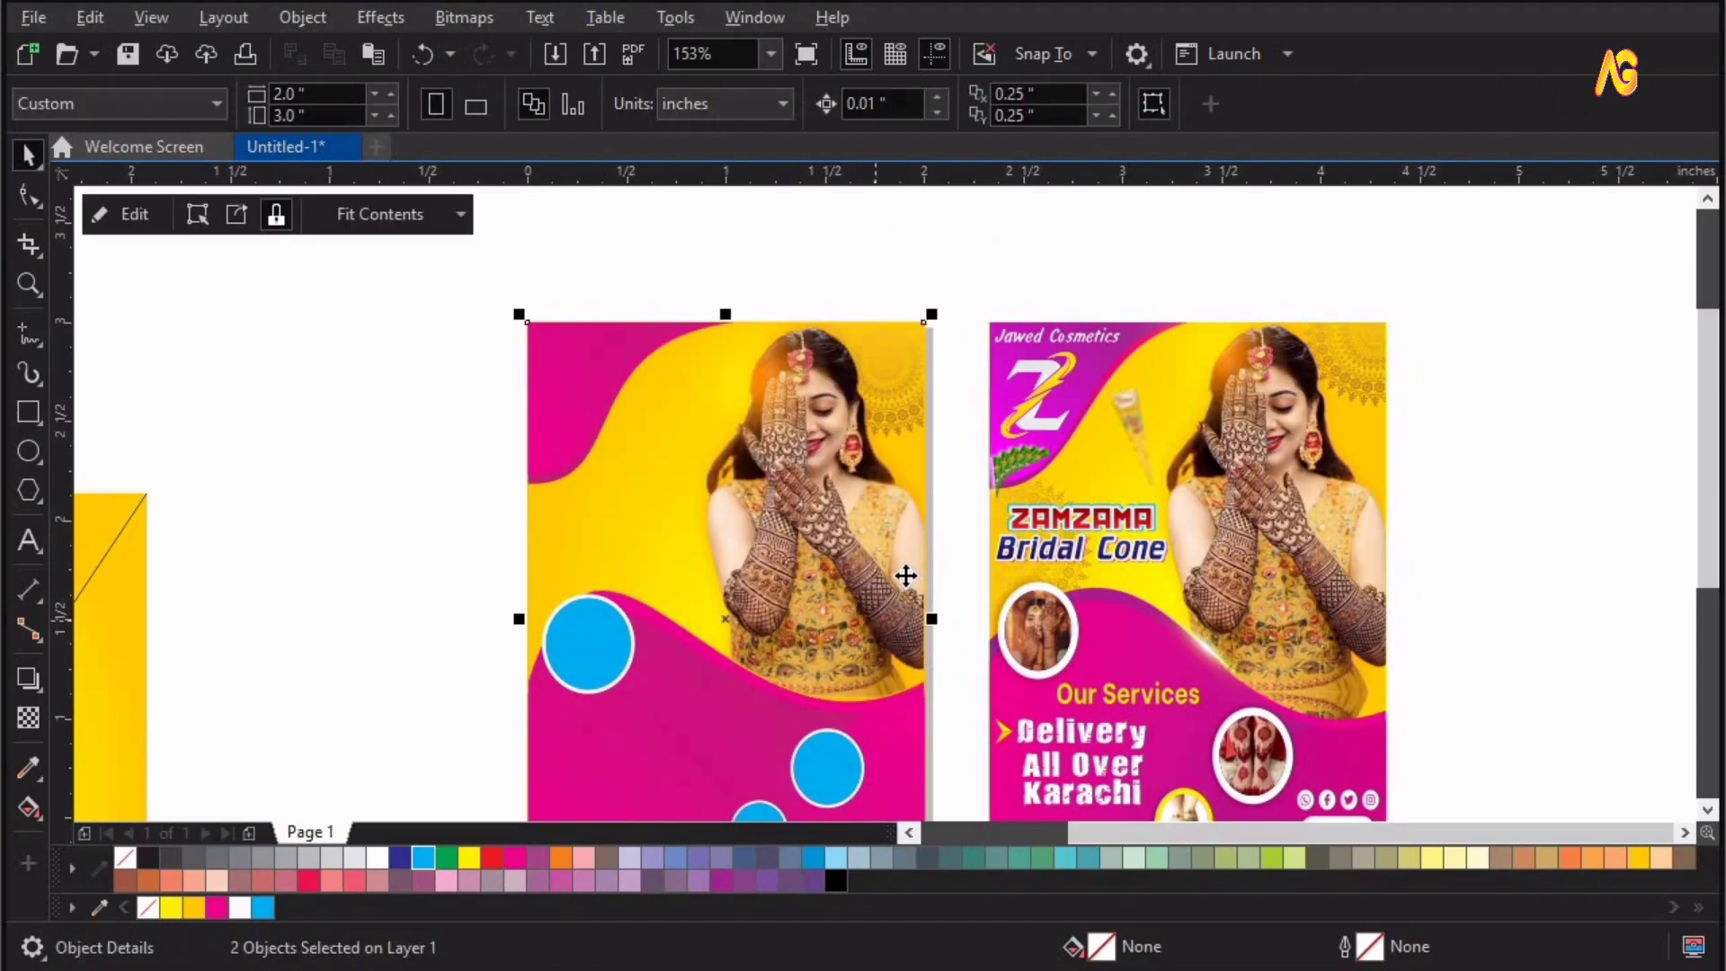
pyautogui.click(371, 500)
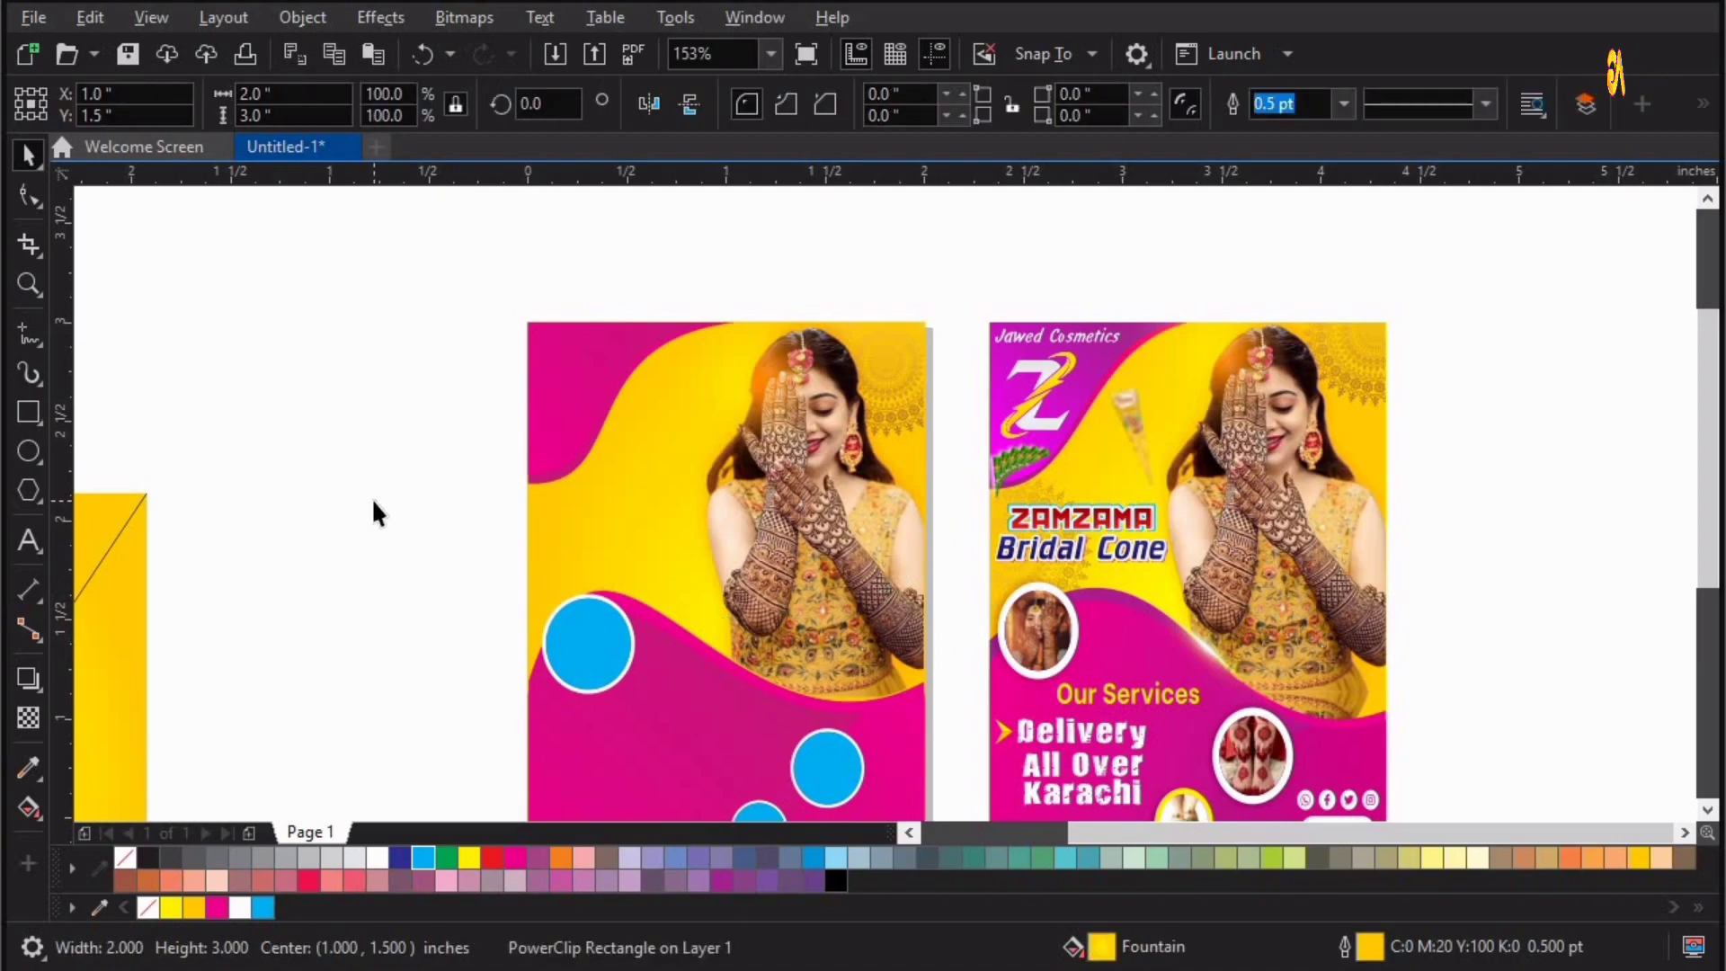
# Move the second golden mandala to the page's left edge above the wave and PowerClip it inside the yellow background.
pyautogui.press('F4')
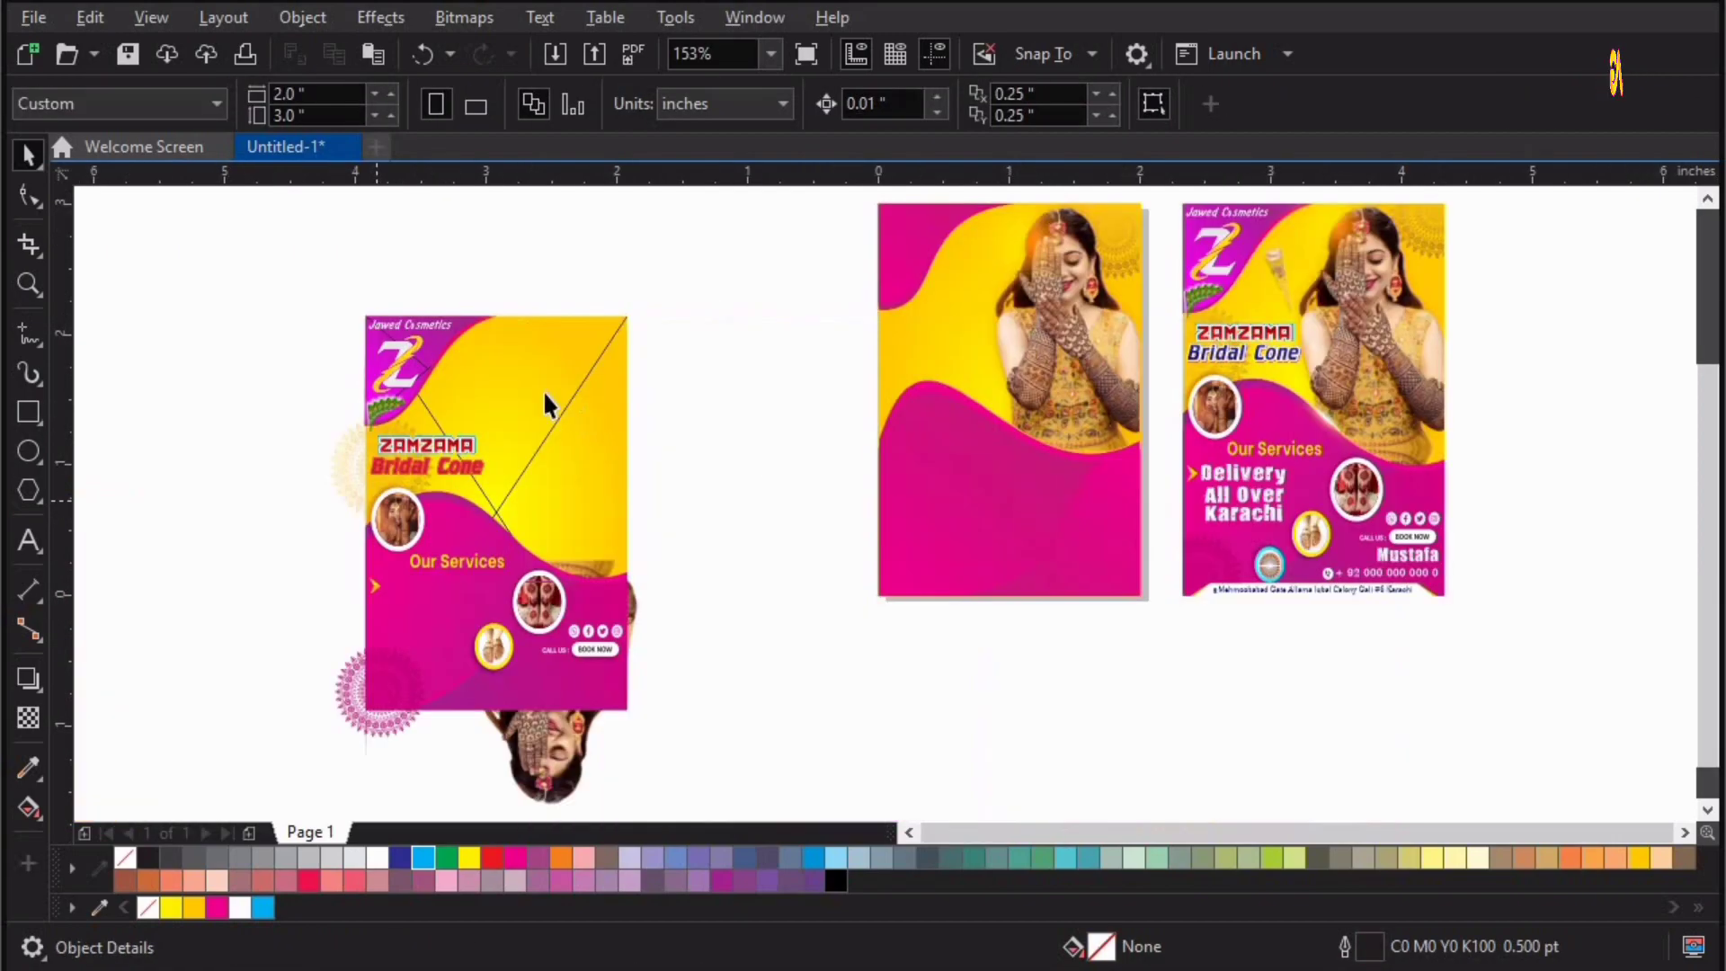
pyautogui.click(360, 430)
pyautogui.moveTo(356, 471); pyautogui.dragTo(873, 364)
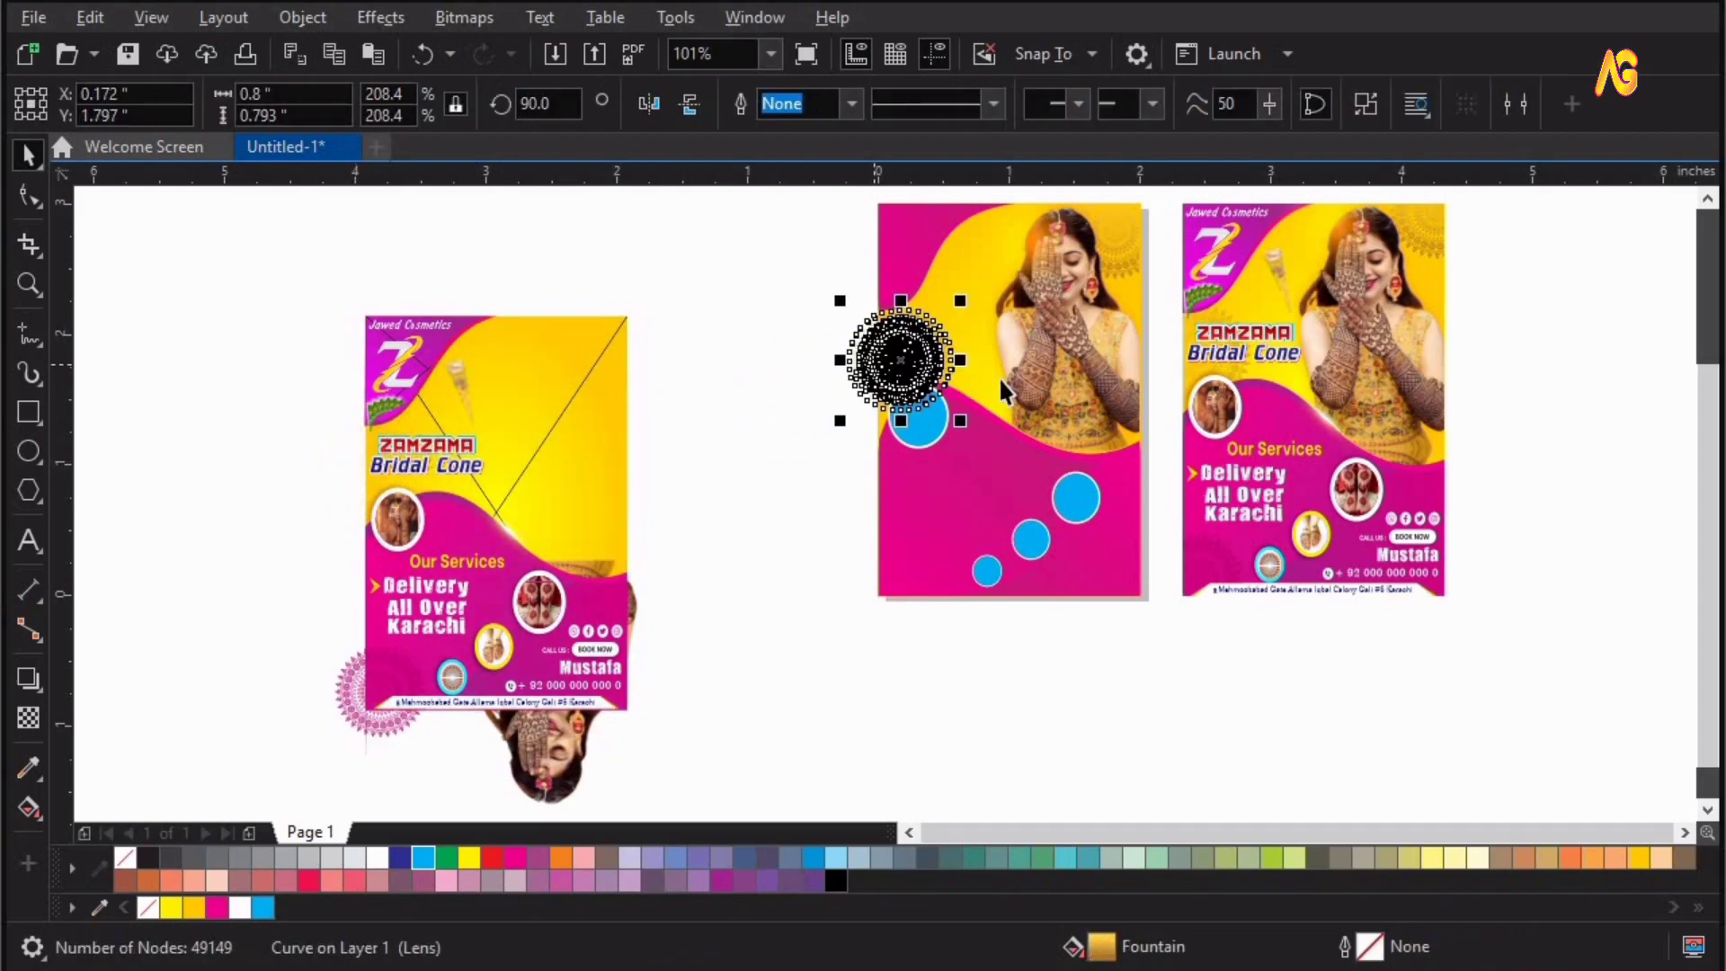
pyautogui.click(951, 294)
pyautogui.click(905, 347)
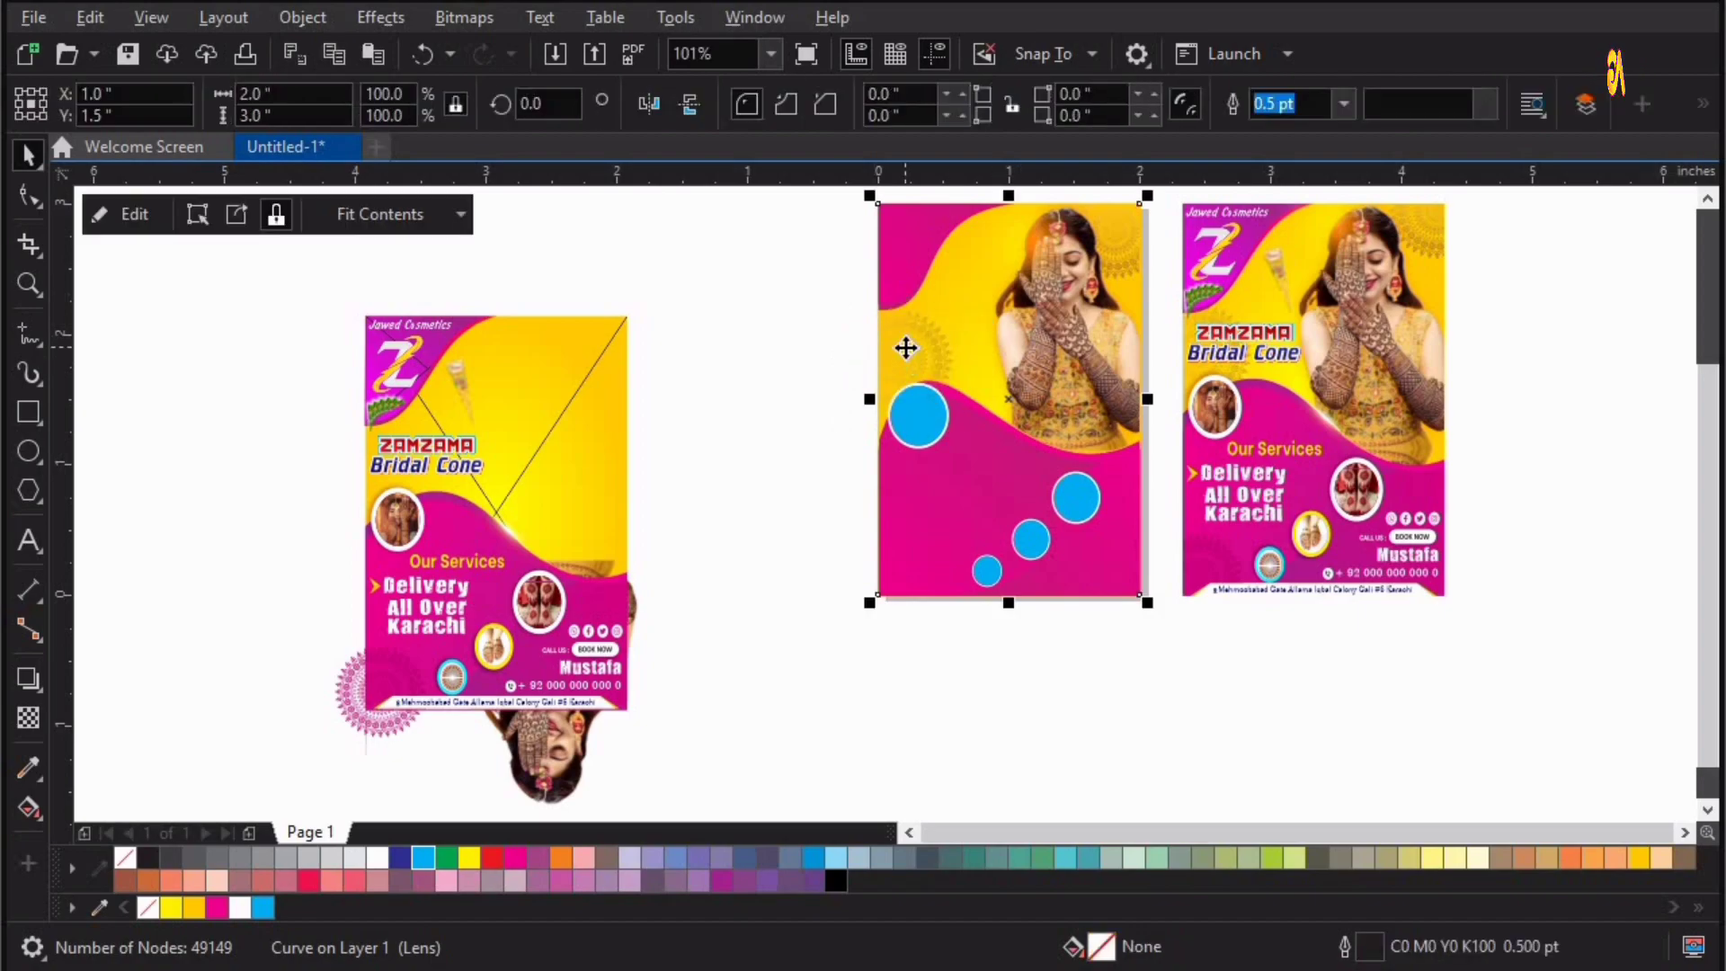
pyautogui.click(389, 364)
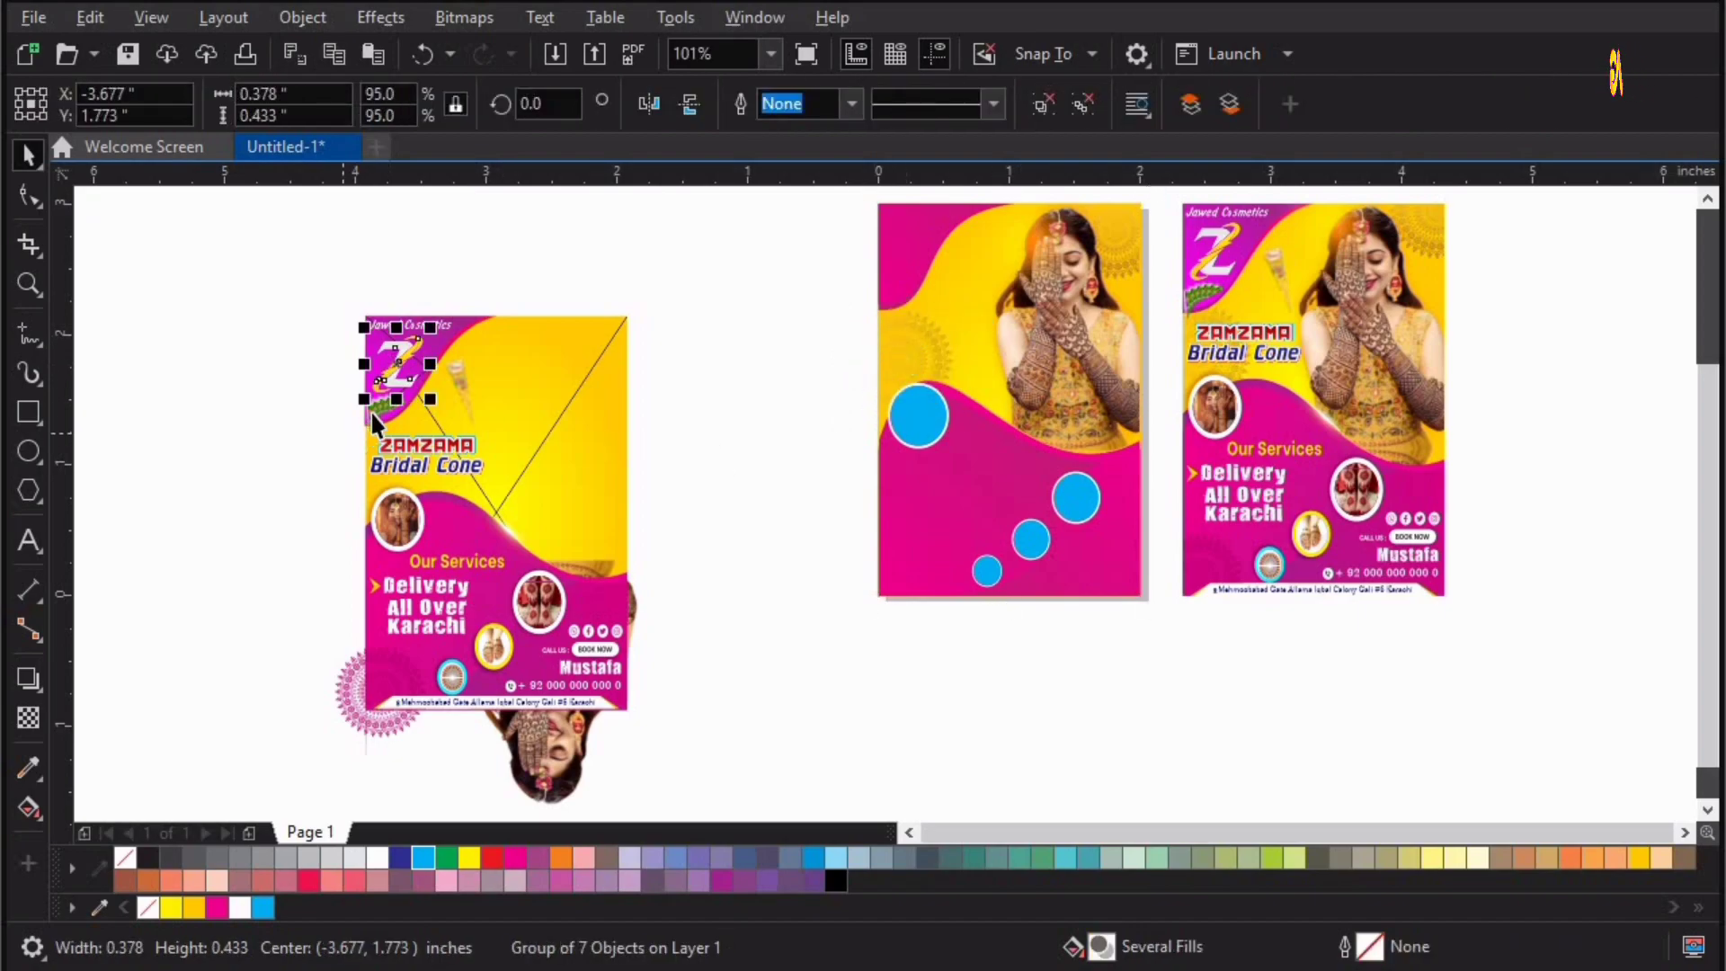
pyautogui.click(373, 422)
pyautogui.press('z')
pyautogui.moveTo(336, 370); pyautogui.dragTo(432, 443)
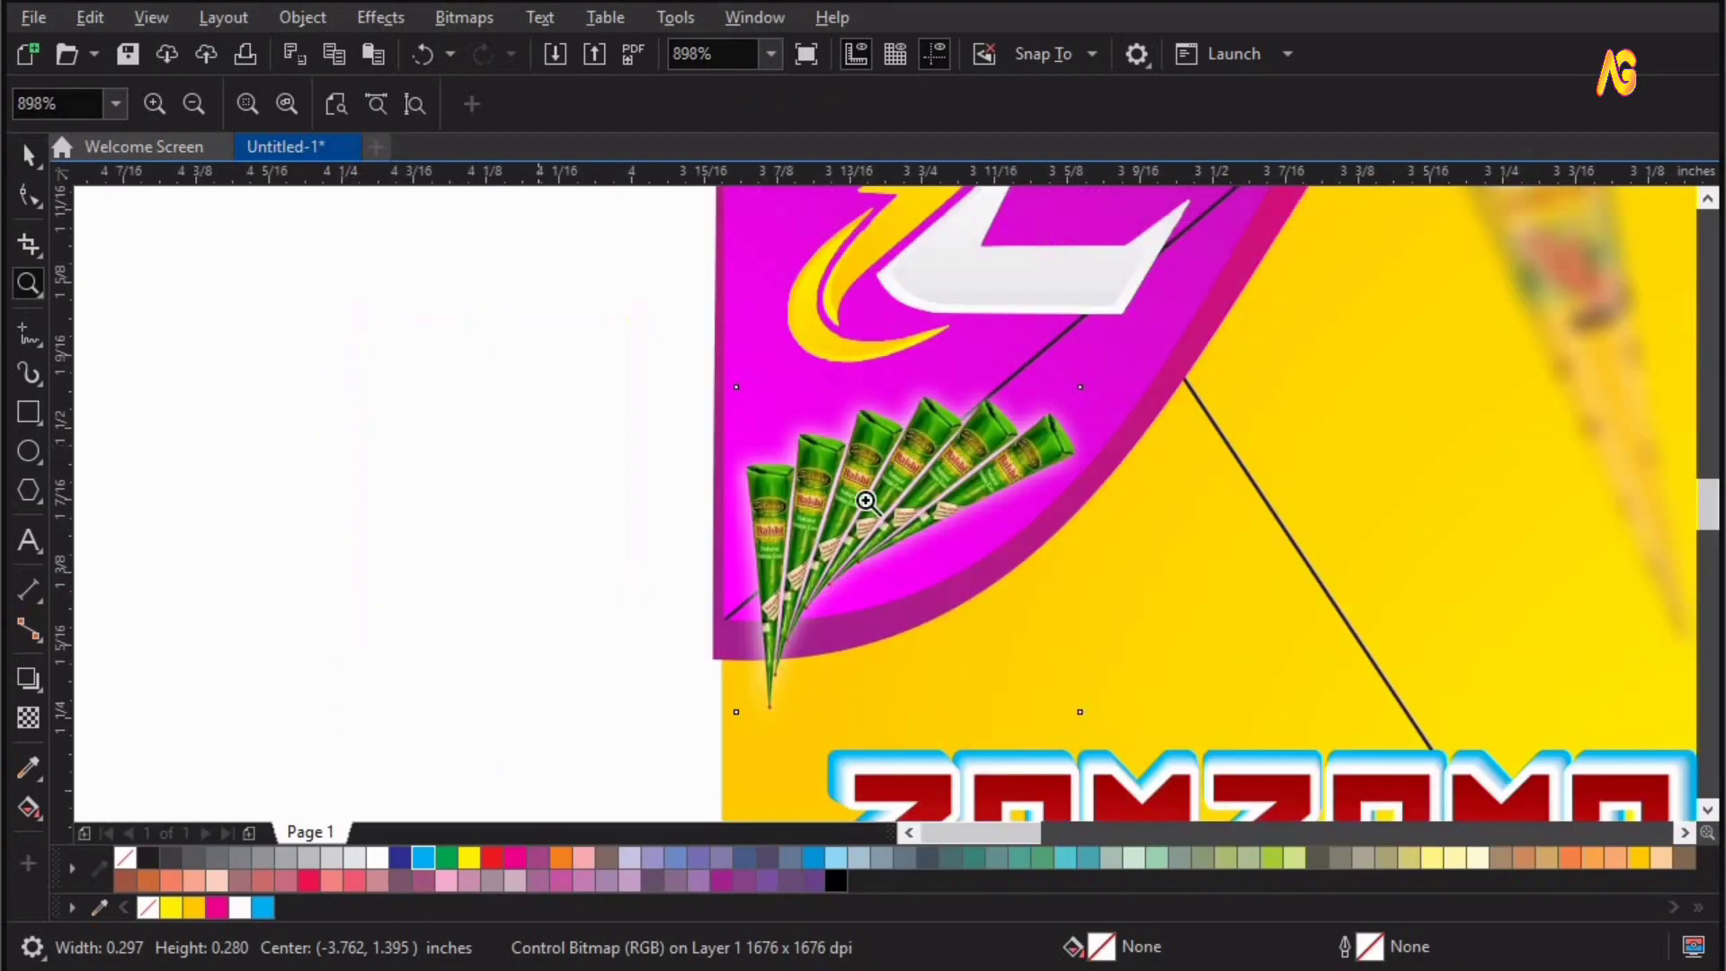
pyautogui.press('F3')
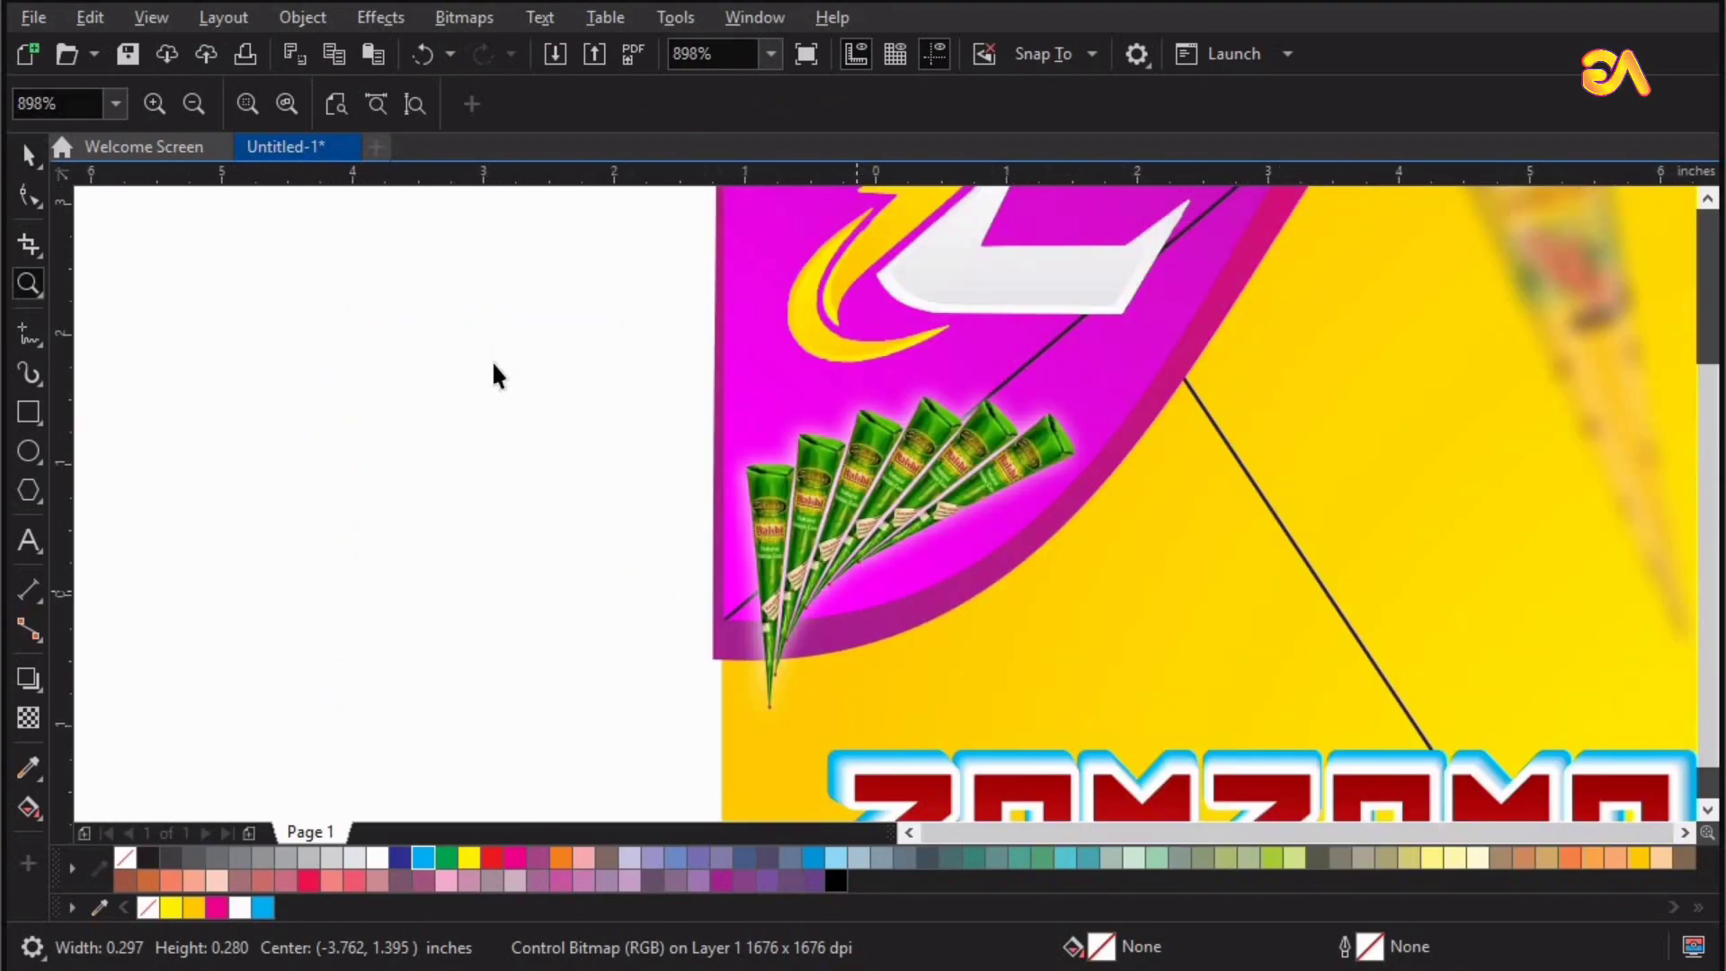
pyautogui.press('space')
pyautogui.moveTo(482, 281); pyautogui.dragTo(323, 458)
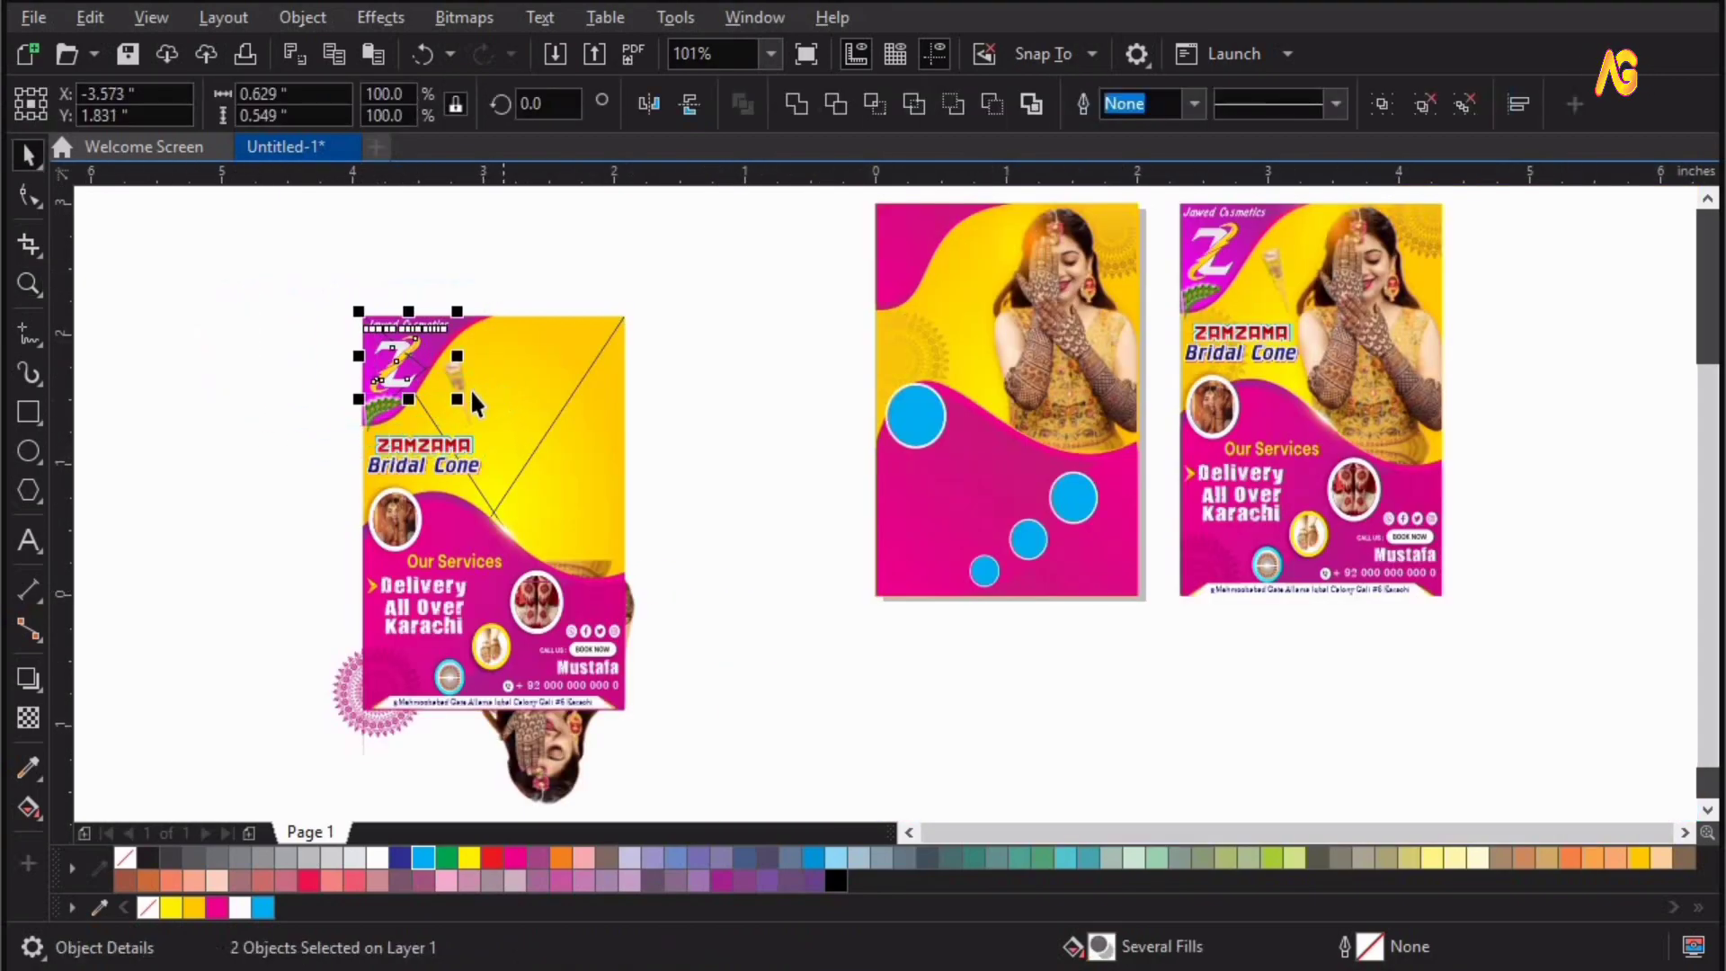
# Move the single mehndi cone image onto the yellow area beside the bride and apply a Gaussian Blur of 26.8 pixels.
pyautogui.click(464, 401)
pyautogui.moveTo(463, 402); pyautogui.dragTo(979, 300)
pyautogui.click(387, 19)
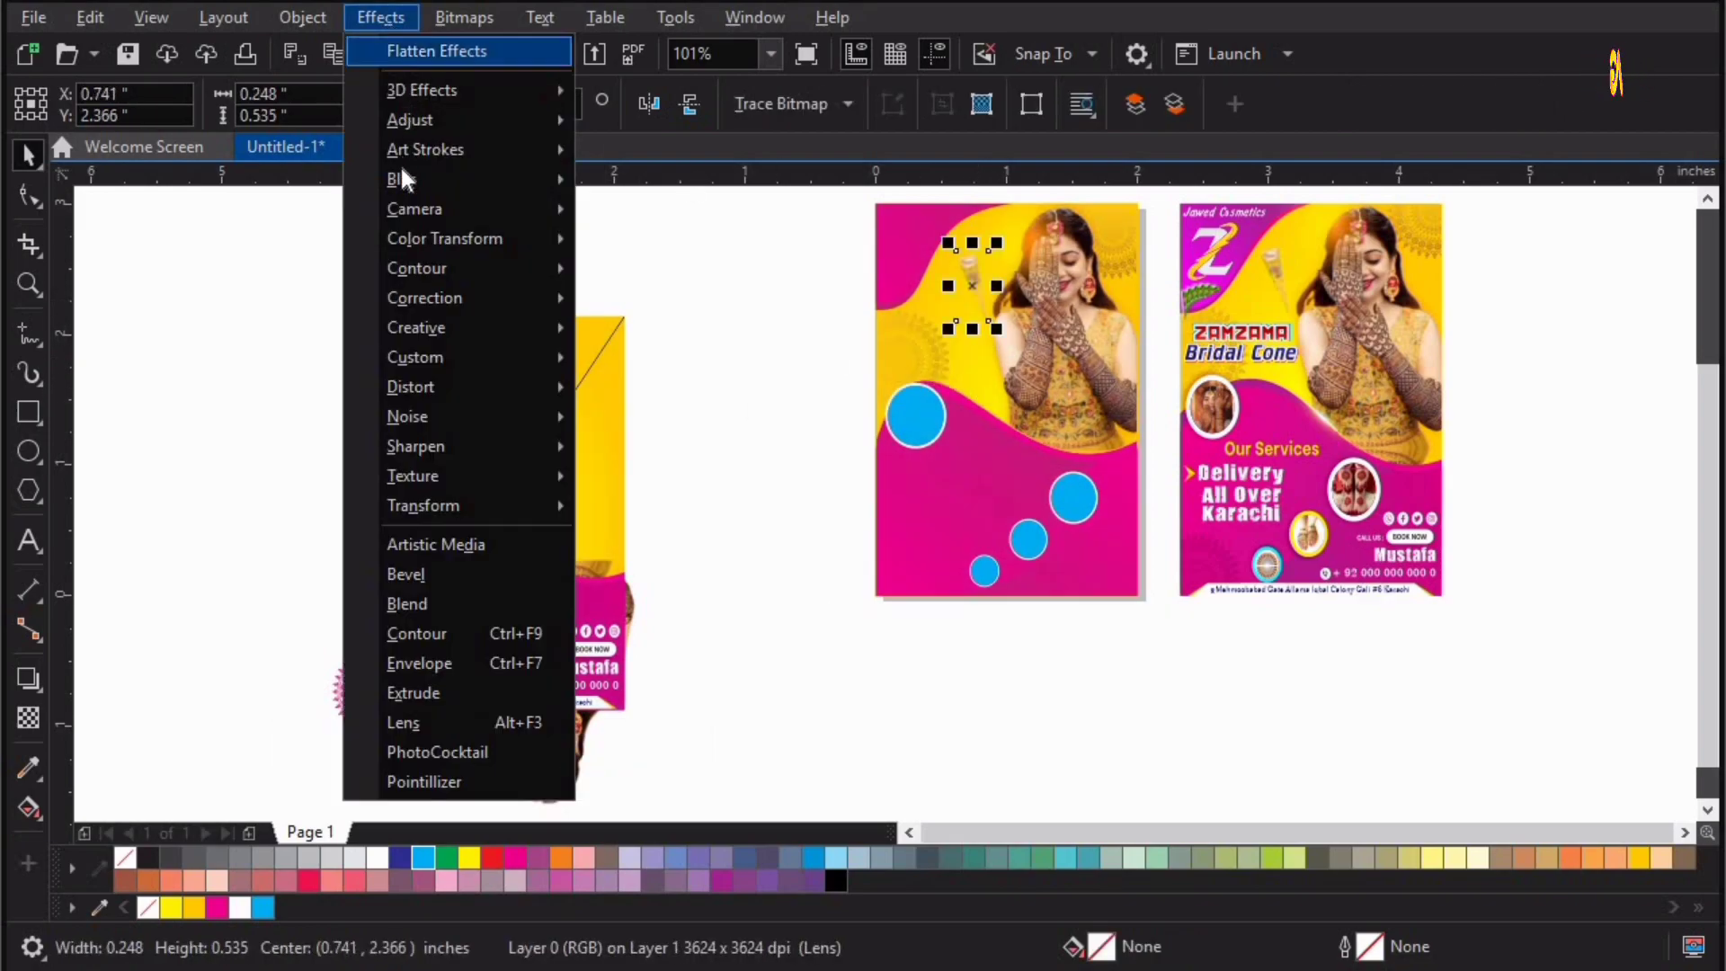
pyautogui.moveTo(401, 179)
pyautogui.click(712, 242)
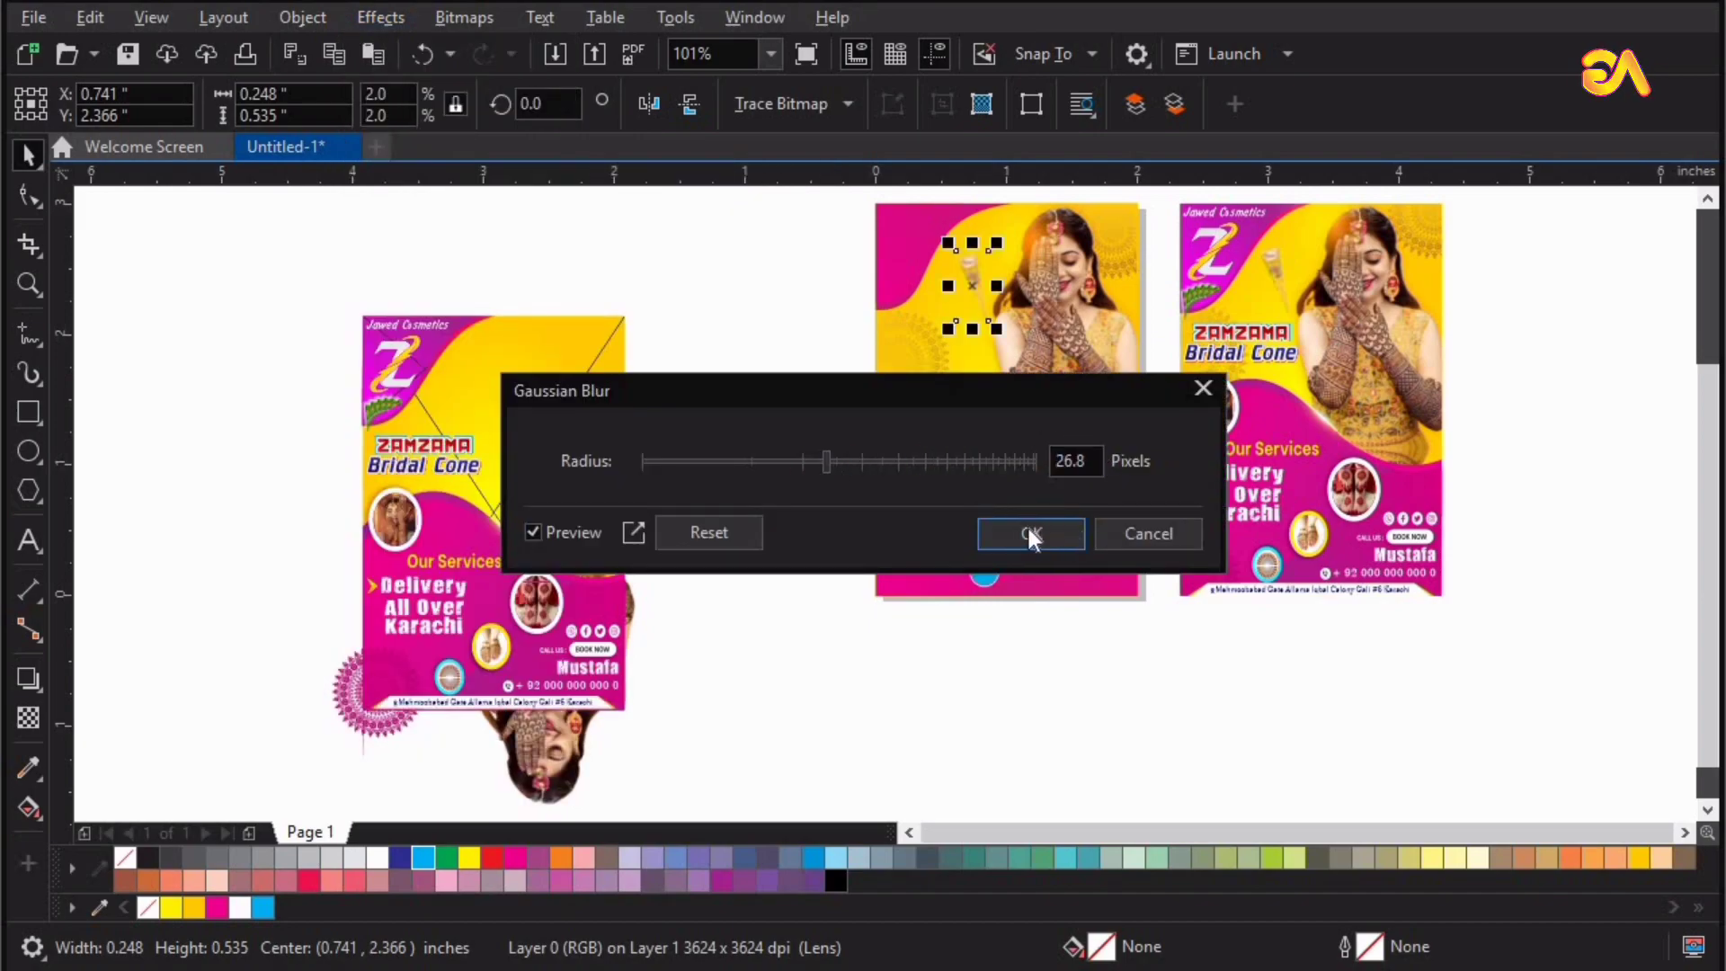
pyautogui.click(1019, 529)
# Move the green cone bundle, Z logo and Jawed Cosmetics text together from the extracted poster to the page's magenta corner.
pyautogui.click(390, 405)
pyautogui.keyDown('shift'); pyautogui.click(399, 350); pyautogui.keyUp('shift')
pyautogui.keyDown('shift'); pyautogui.click(436, 326); pyautogui.keyUp('shift')
pyautogui.moveTo(436, 325); pyautogui.dragTo(941, 220)
pyautogui.press('z')
pyautogui.moveTo(782, 399); pyautogui.dragTo(1068, 206)
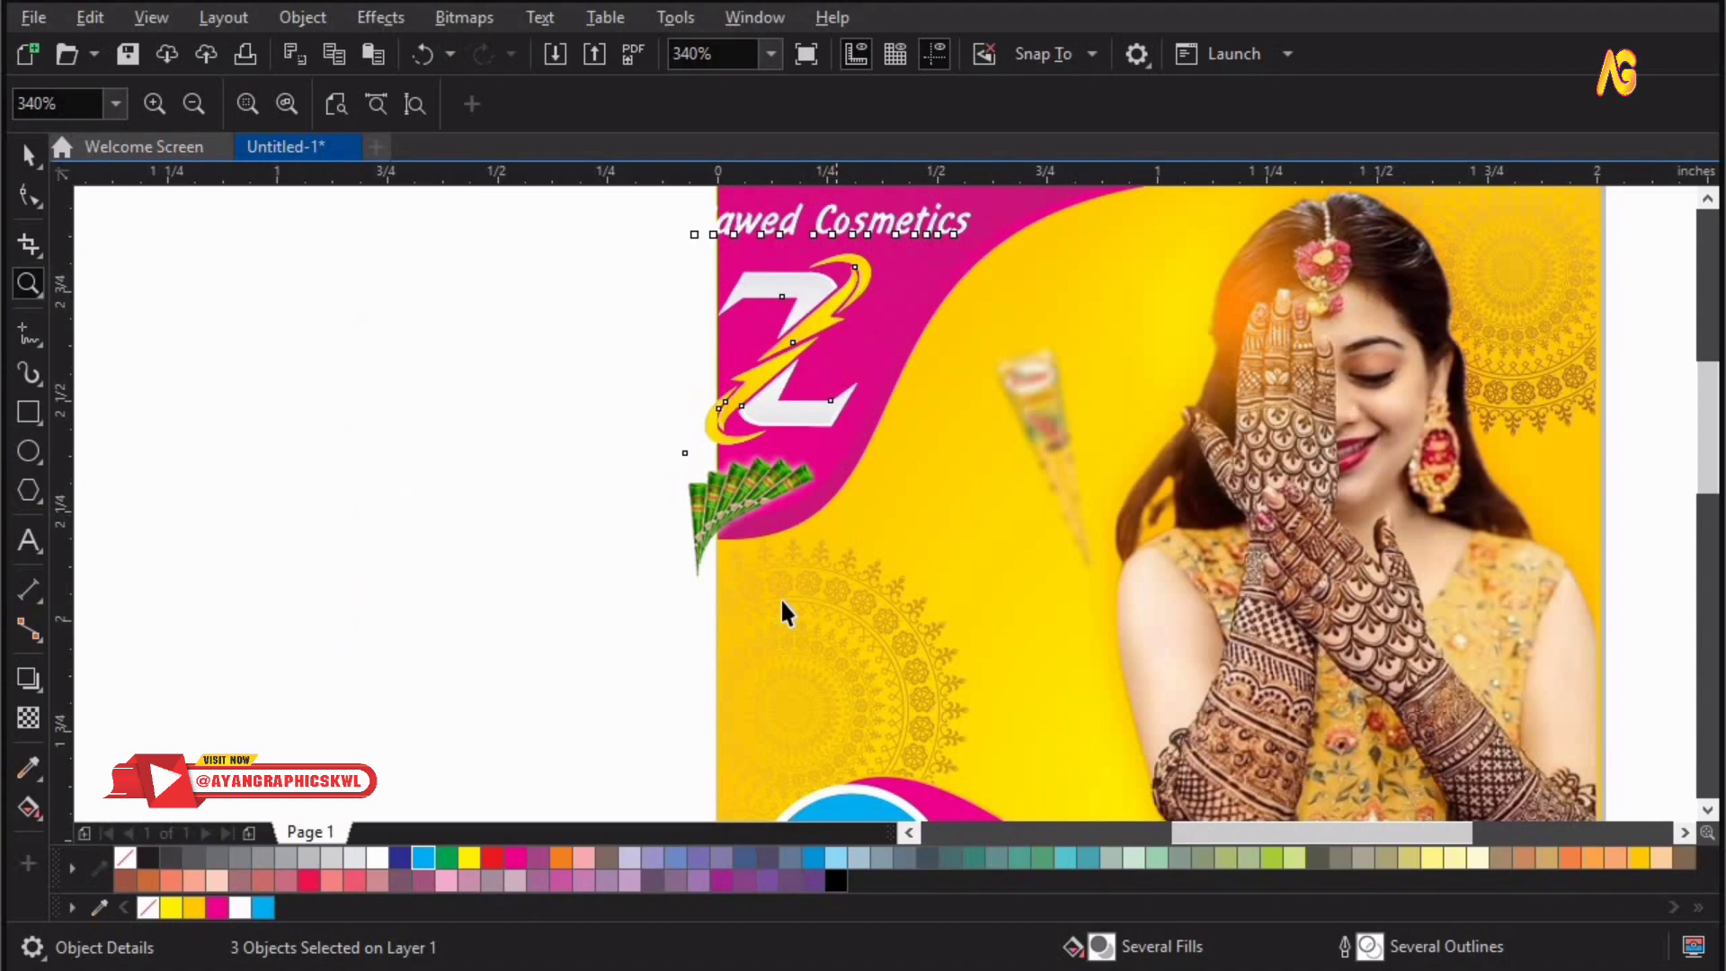
# Shift the cone bundle, logo and brand text so they sit fully inside the magenta corner shape.
pyautogui.press('space')
pyautogui.scroll(-2, 812, 540)
pyautogui.press('z')
pyautogui.moveTo(980, 386); pyautogui.dragTo(653, 618)
pyautogui.press('space')
pyautogui.moveTo(718, 707); pyautogui.dragTo(771, 639)
pyautogui.moveTo(840, 504); pyautogui.dragTo(851, 483)
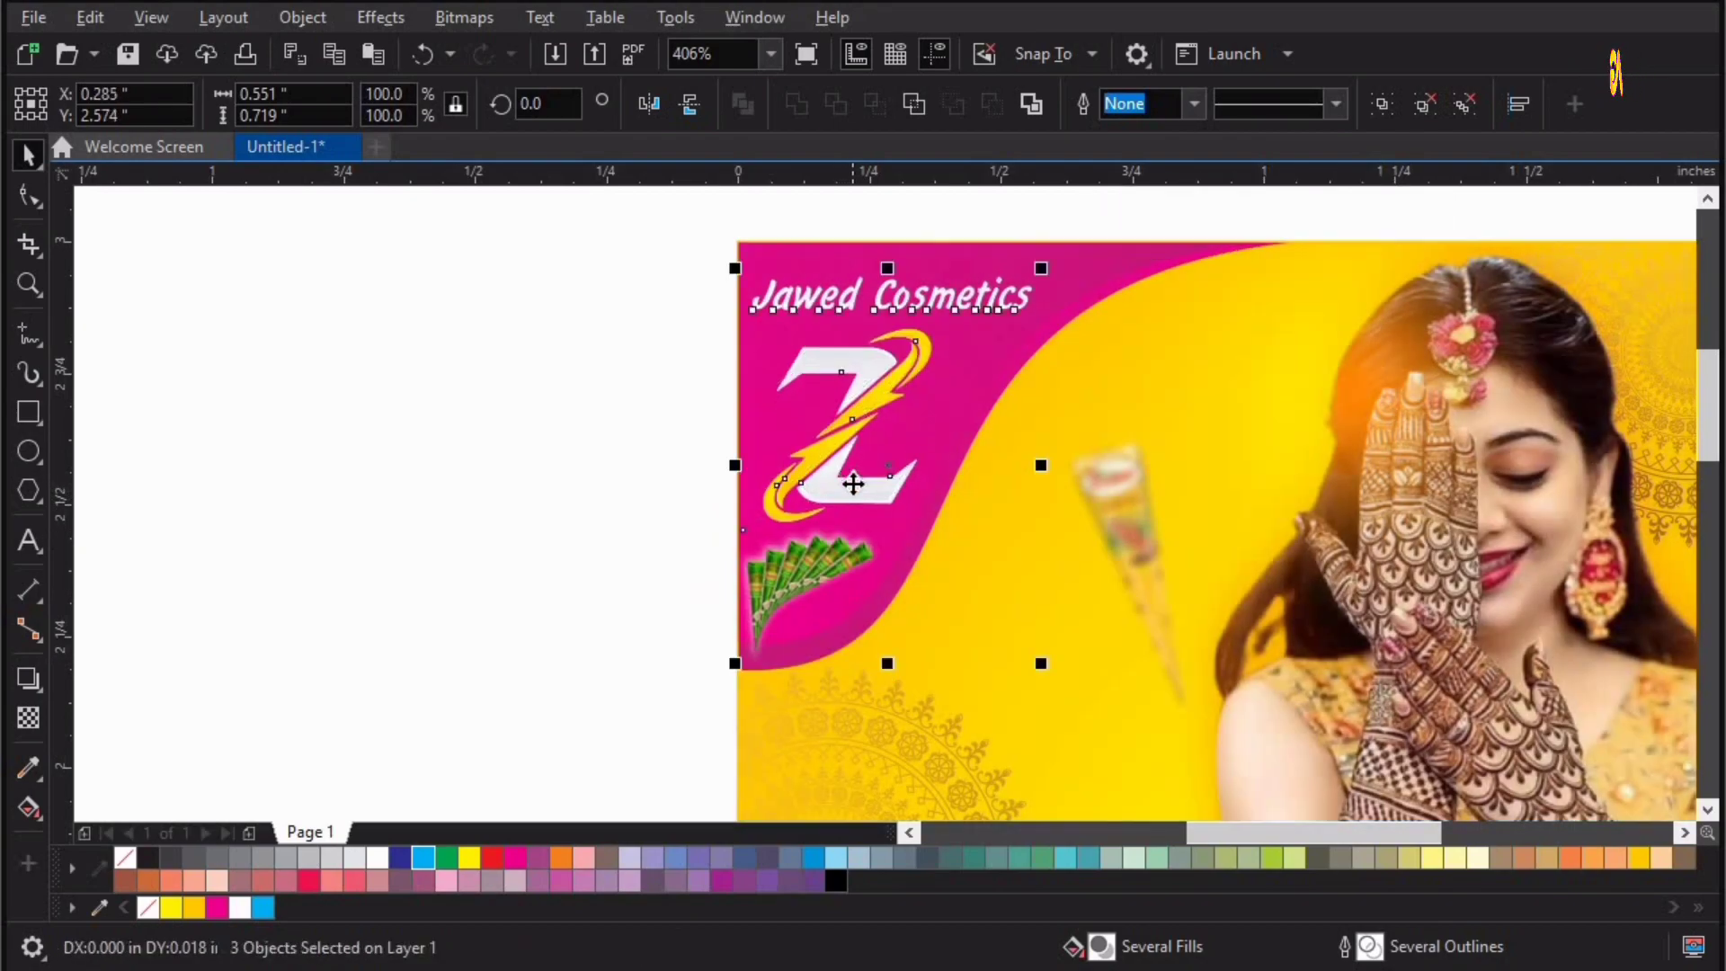
# Fine-tune the vertical spacing in the corner by nudging the cone bundle down and the Z logo and brand text up.
pyautogui.click(780, 581)
pyautogui.moveTo(792, 579); pyautogui.dragTo(792, 587)
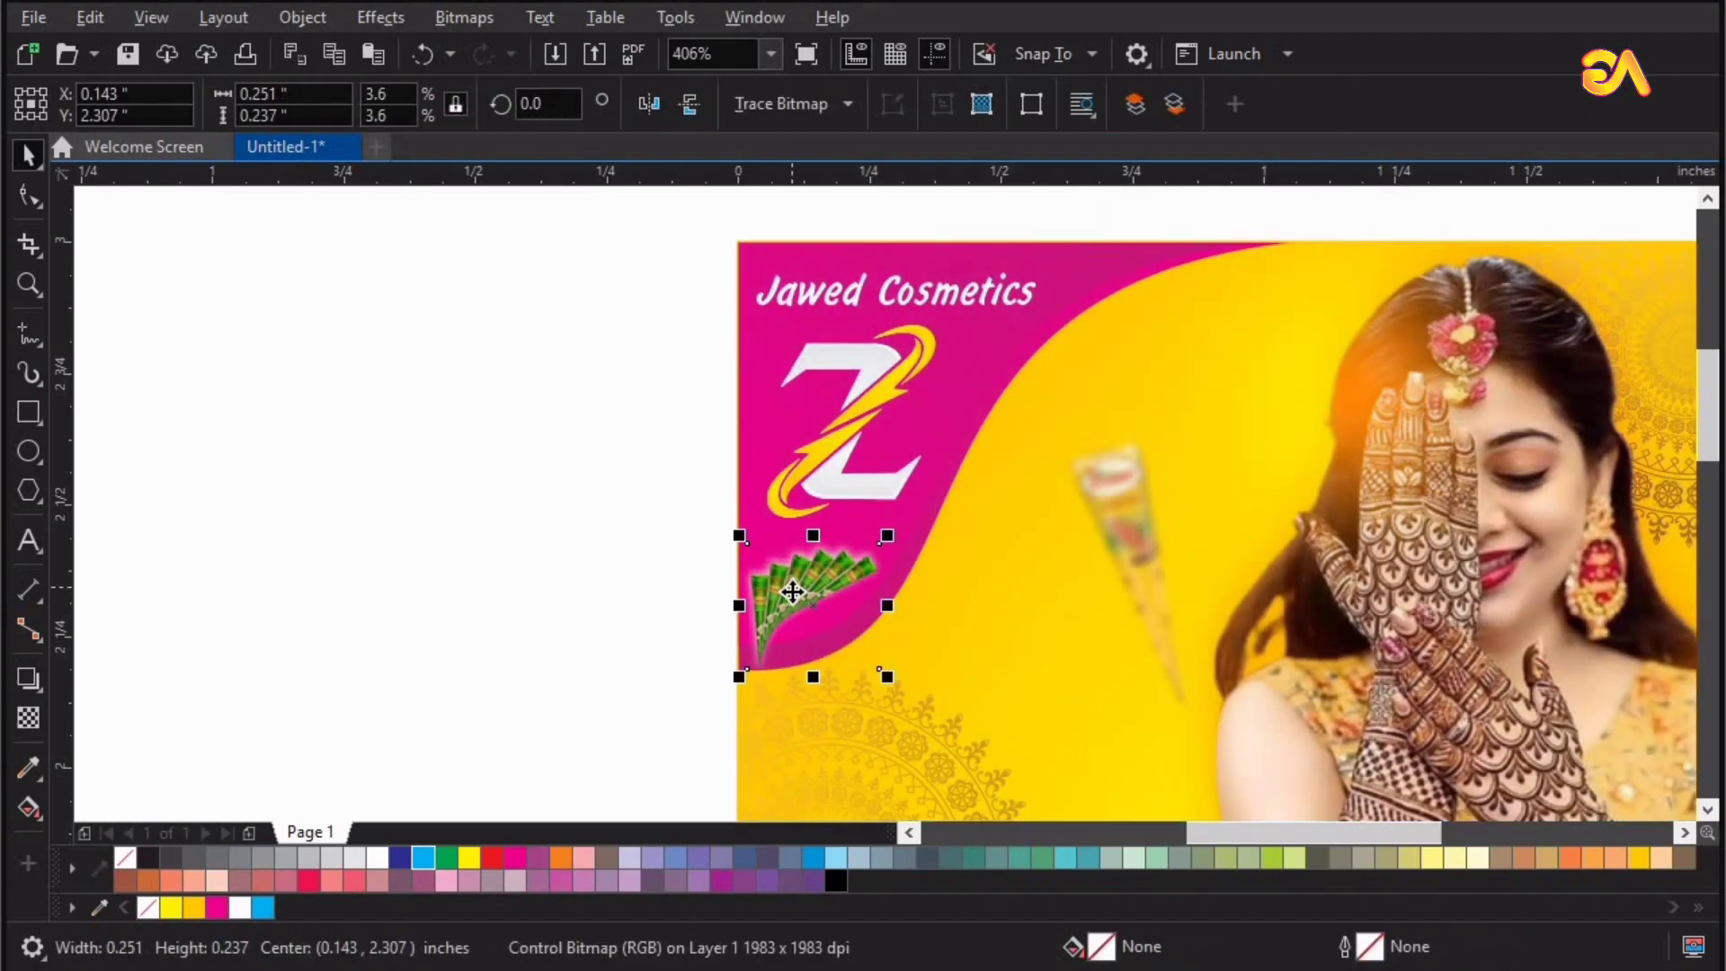
pyautogui.click(818, 461)
pyautogui.moveTo(818, 460); pyautogui.dragTo(818, 456)
pyautogui.press('Escape')
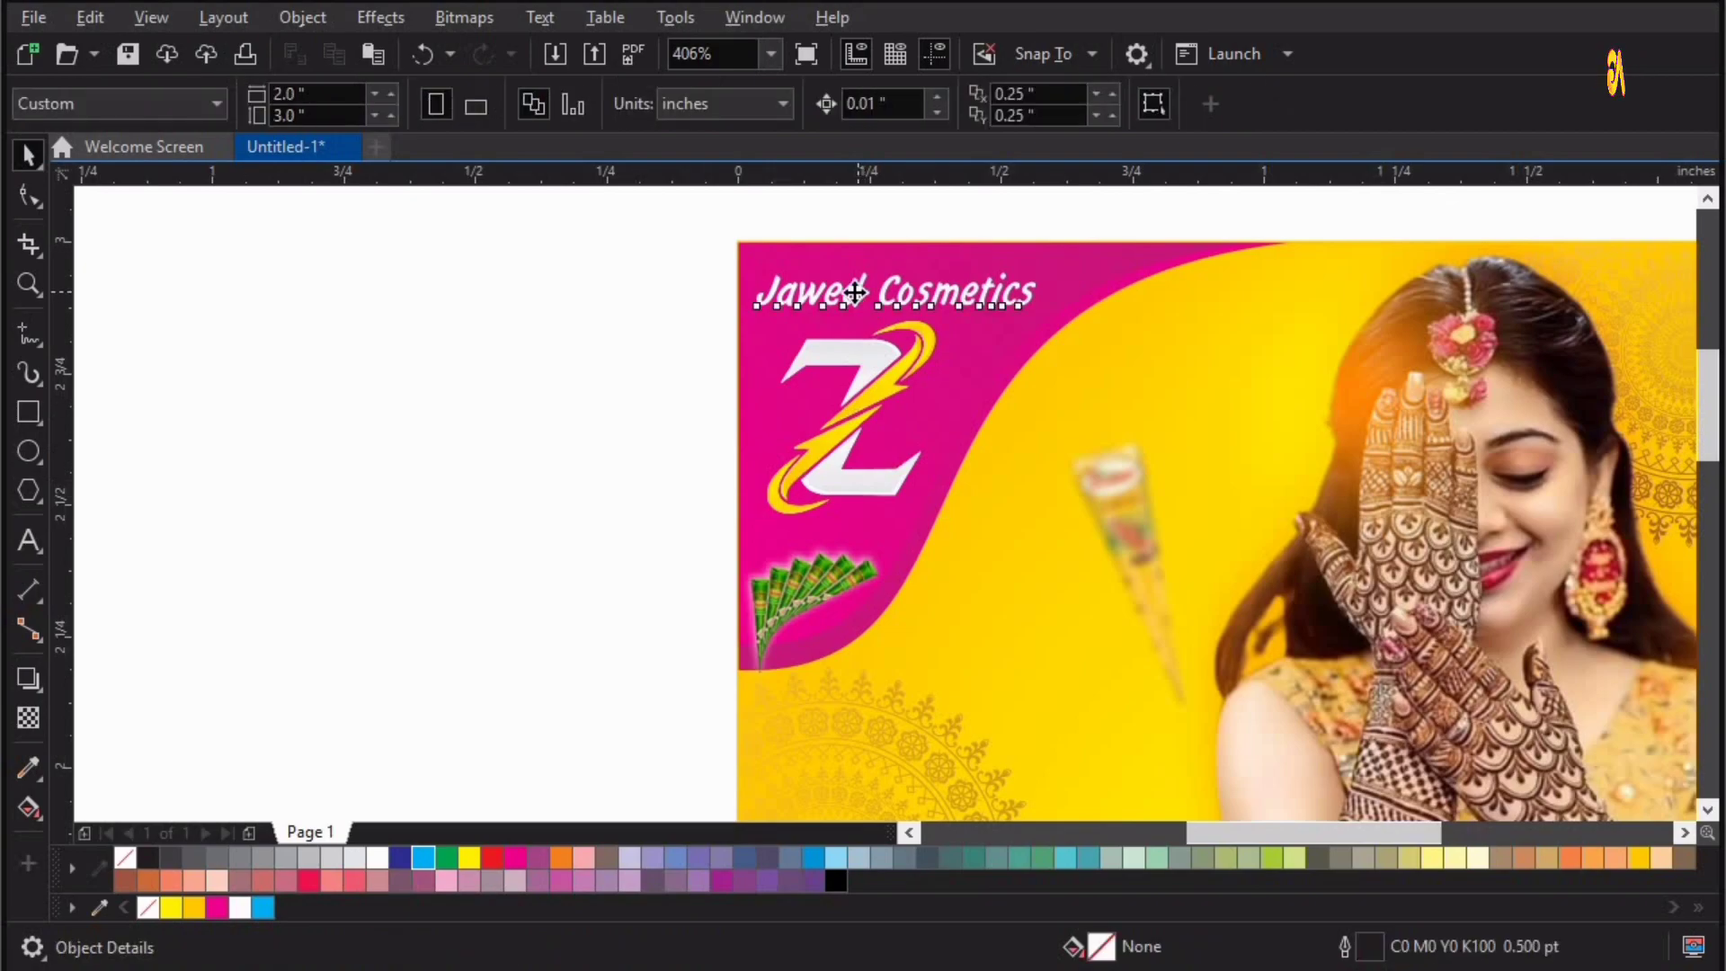
pyautogui.click(855, 293)
pyautogui.moveTo(855, 293); pyautogui.dragTo(854, 287)
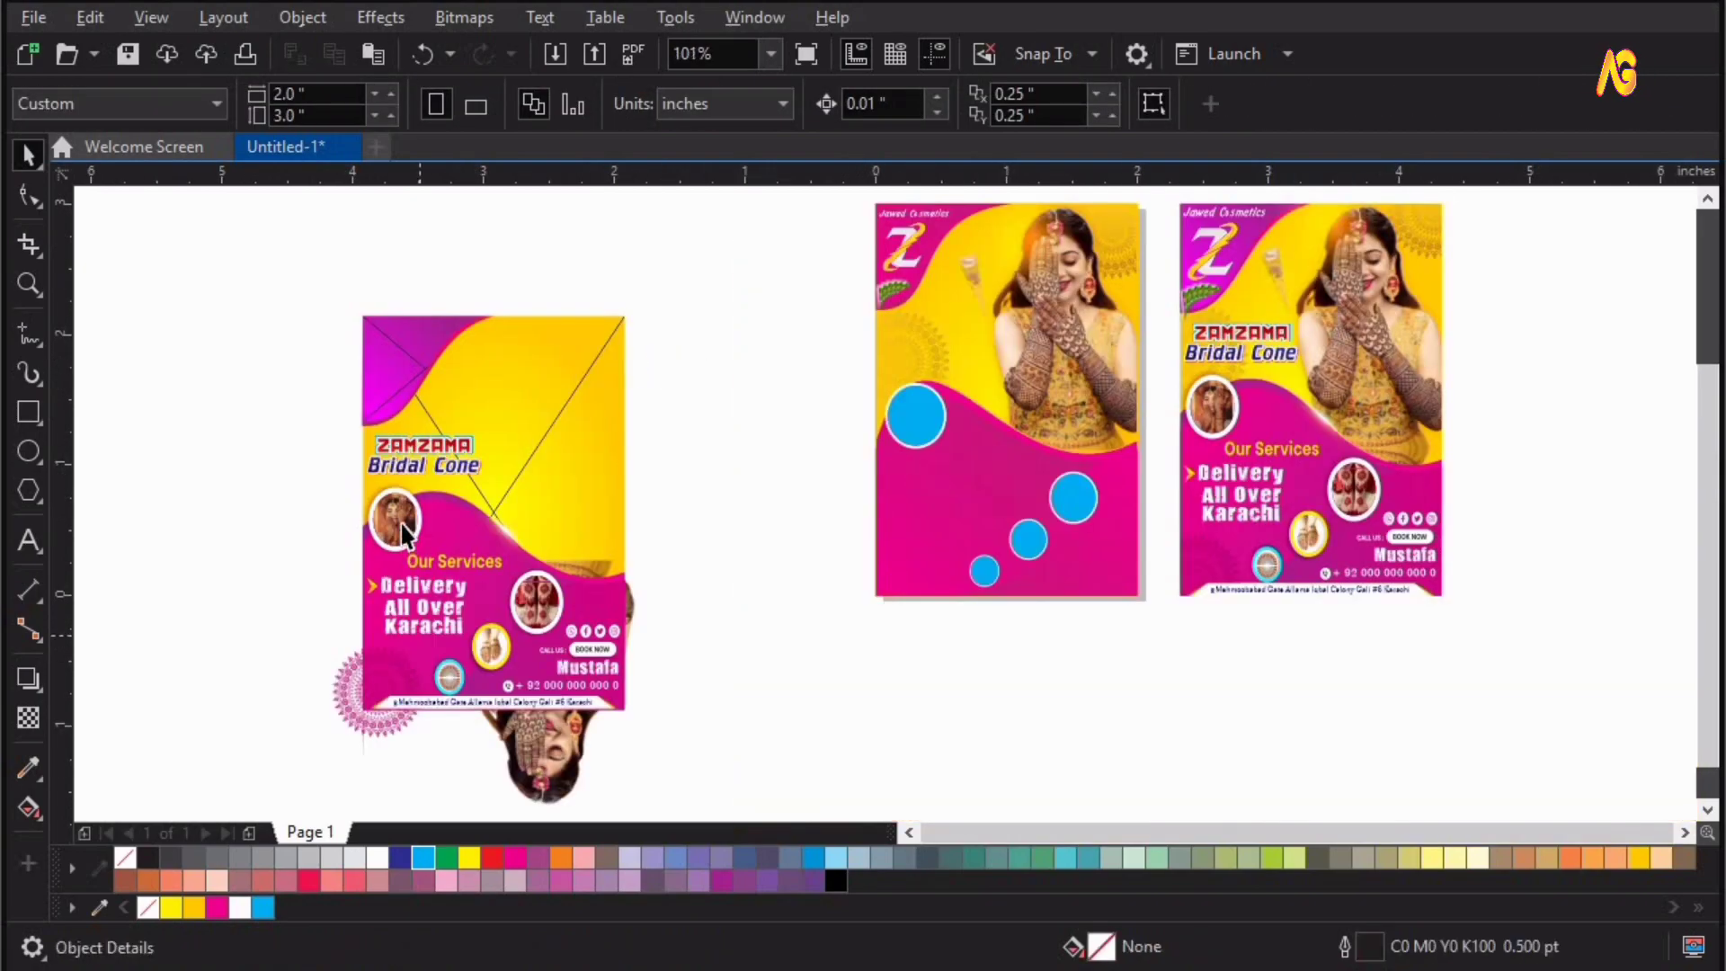
# Delete the four blue placeholder ovals from the magenta area of the page.
pyautogui.click(402, 524)
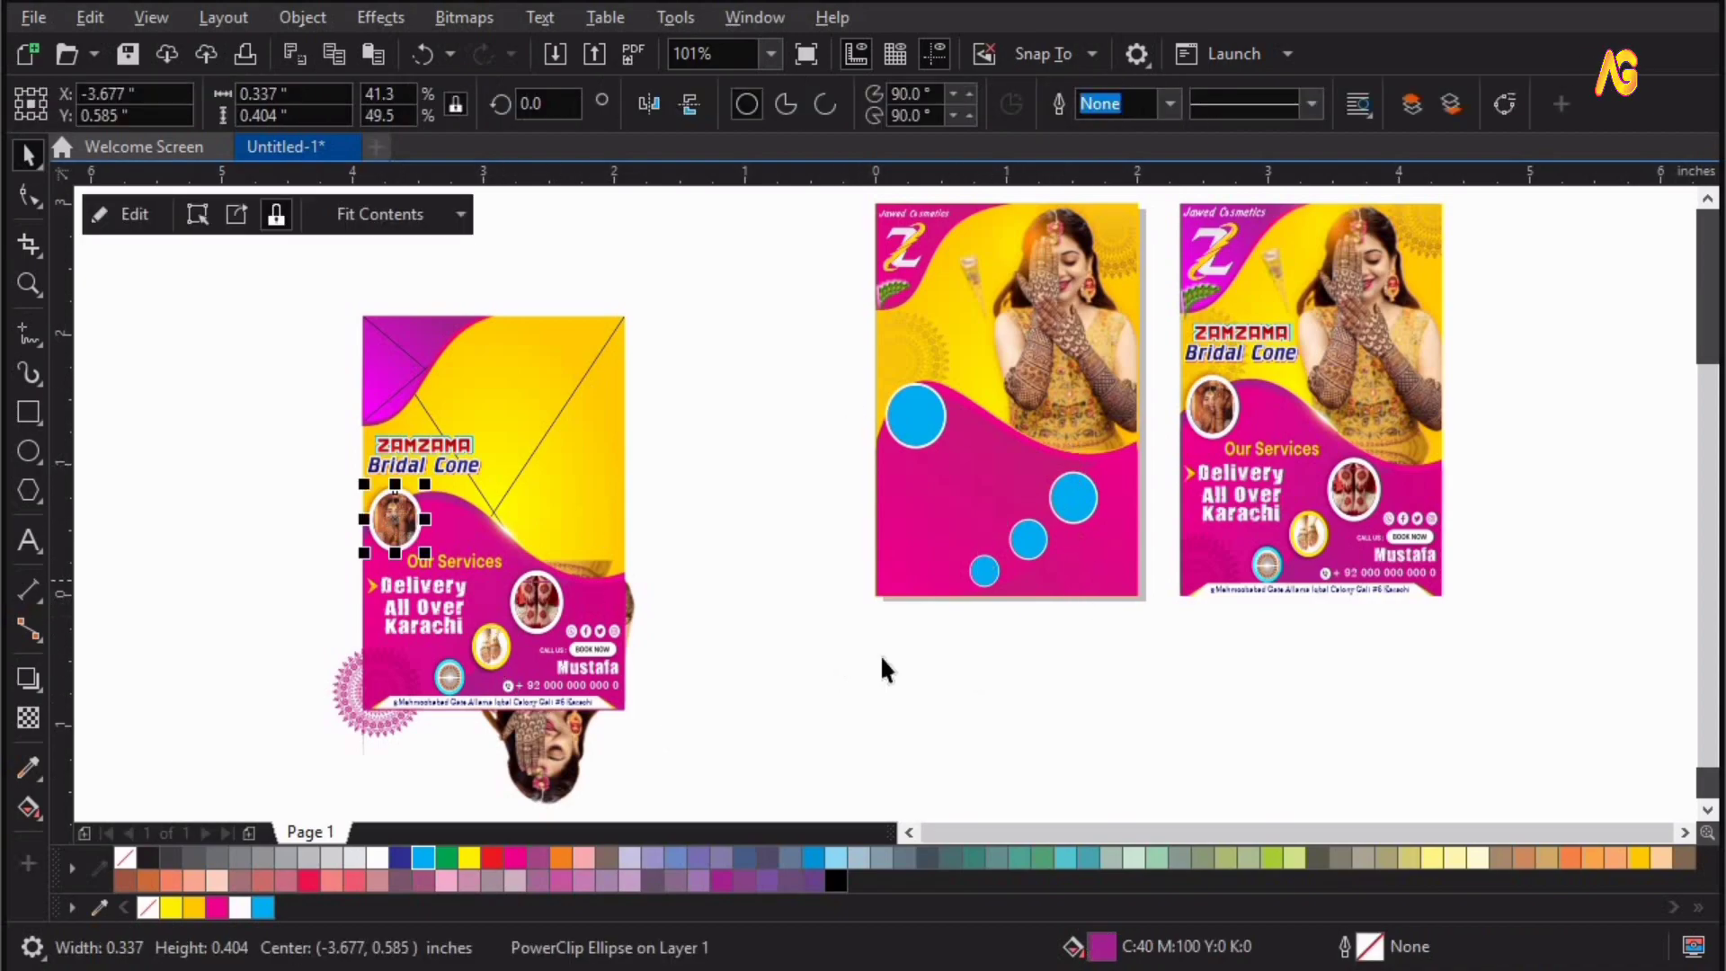
pyautogui.moveTo(1137, 460); pyautogui.dragTo(945, 629)
pyautogui.press('Delete')
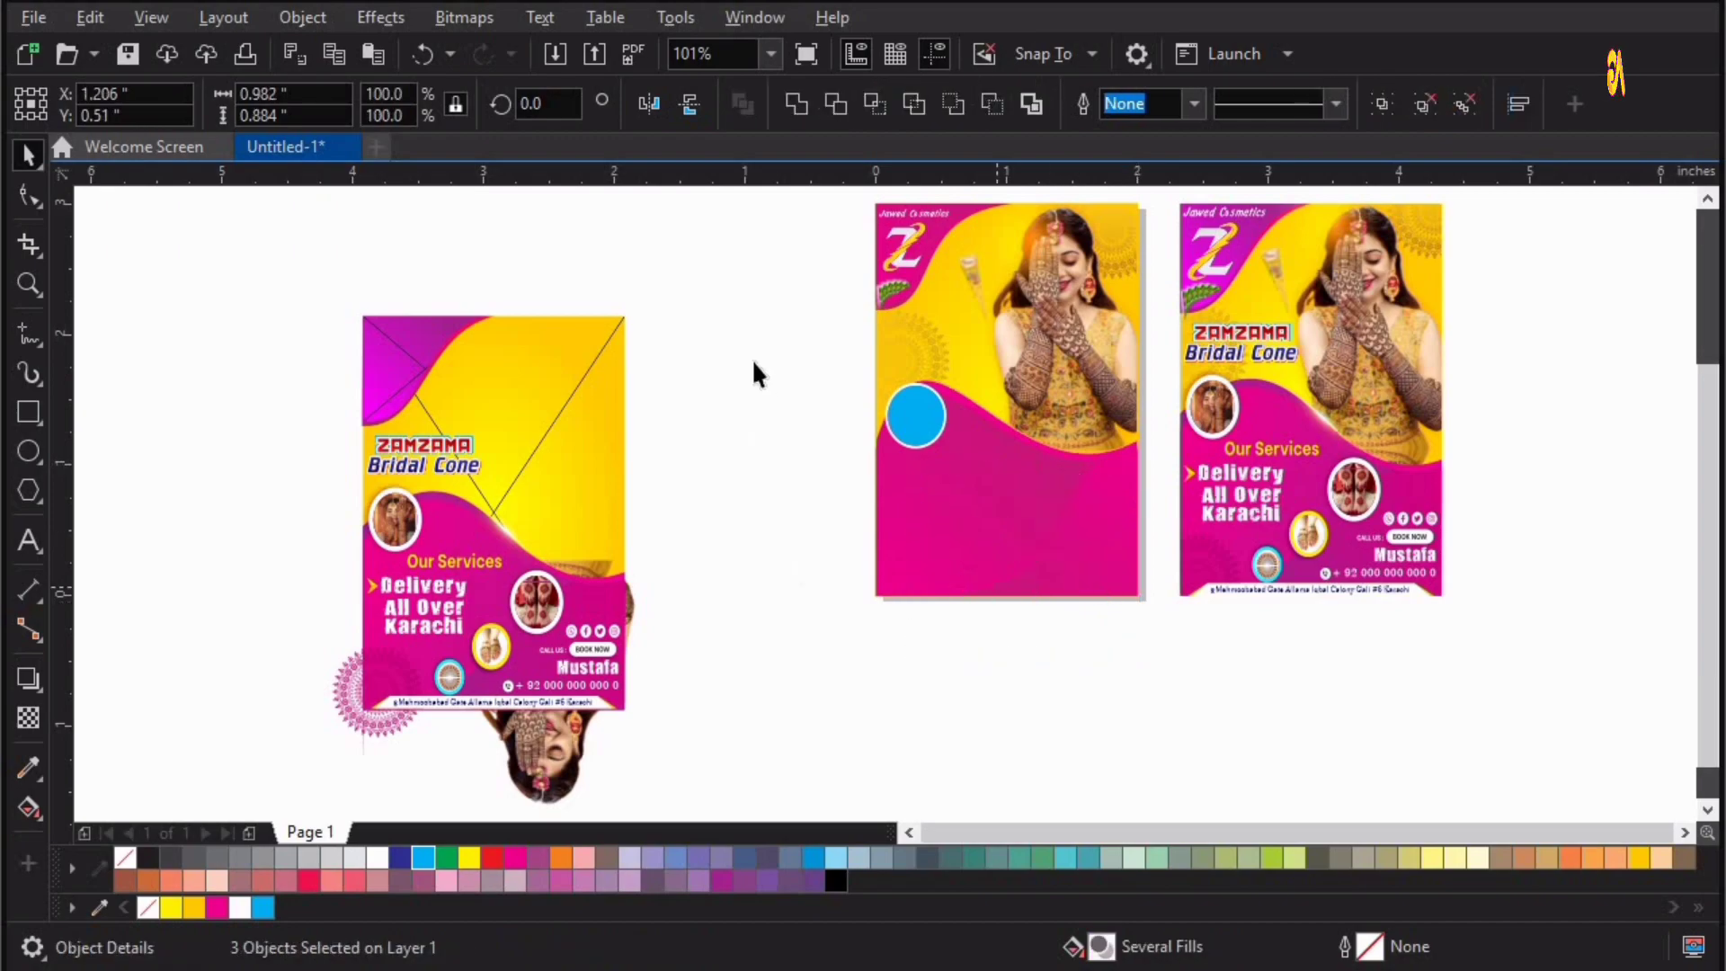
pyautogui.moveTo(740, 354); pyautogui.dragTo(954, 463)
pyautogui.press('Delete')
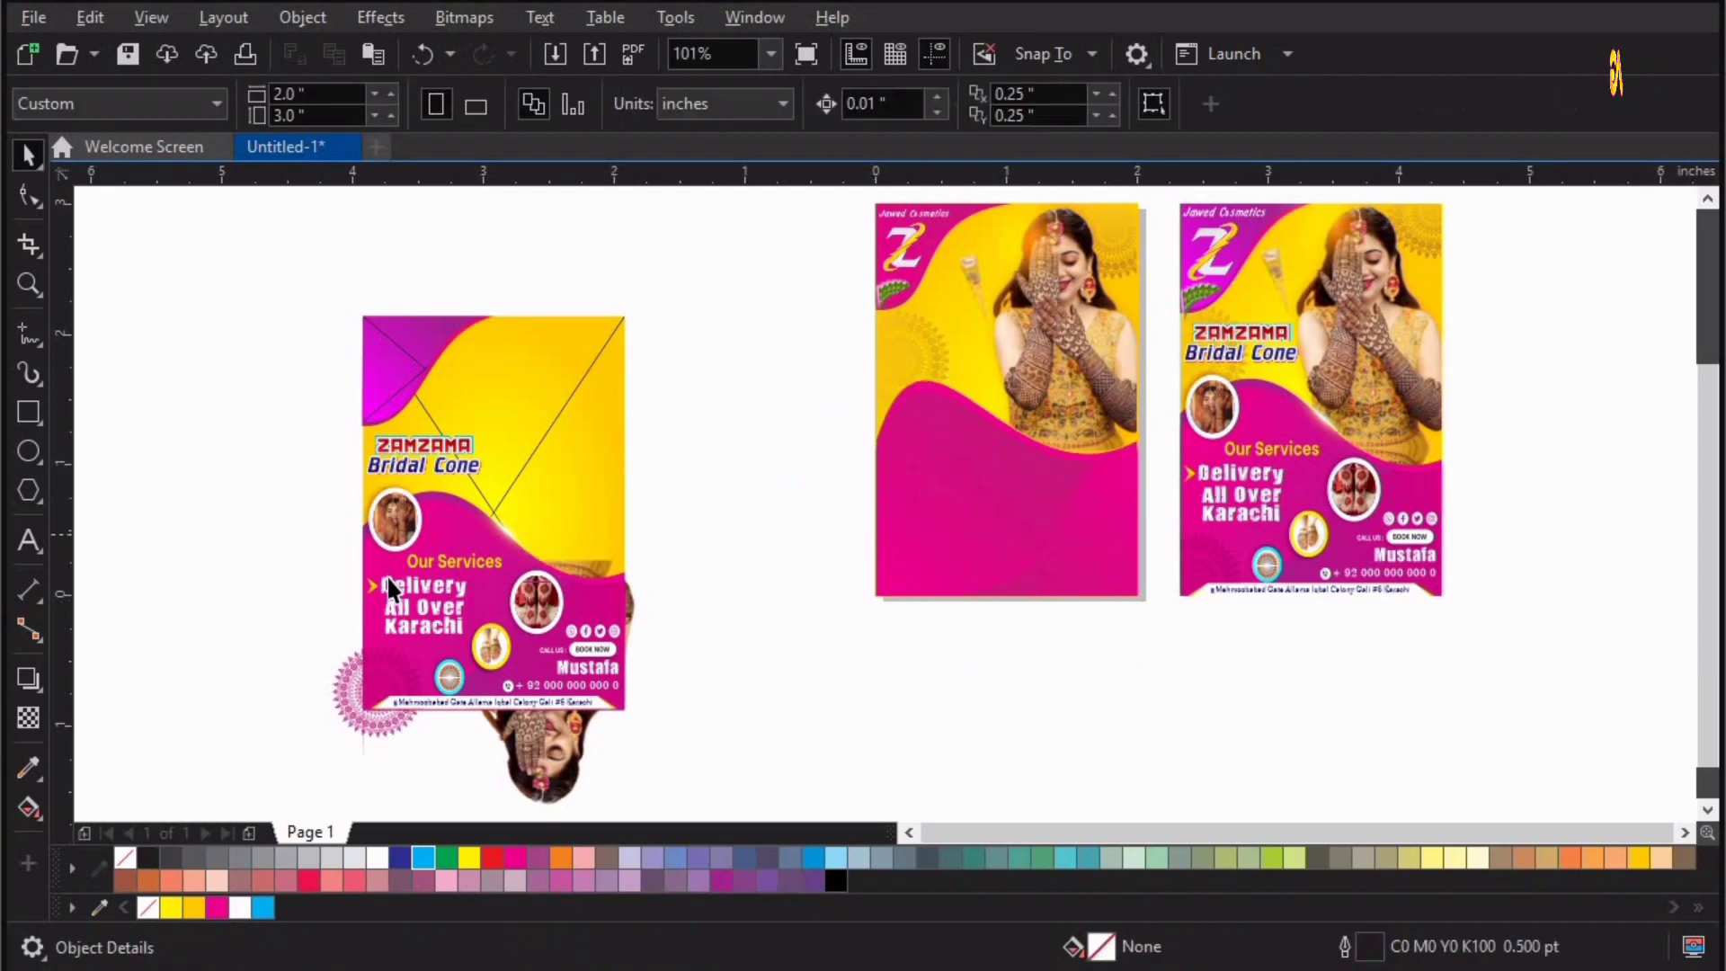
# PowerClip the extracted poster's pink mandala into the lower-left corner of the page's magenta shape, and delete the leftover upside-down bride photo.
pyautogui.click(387, 584)
pyautogui.click(337, 691)
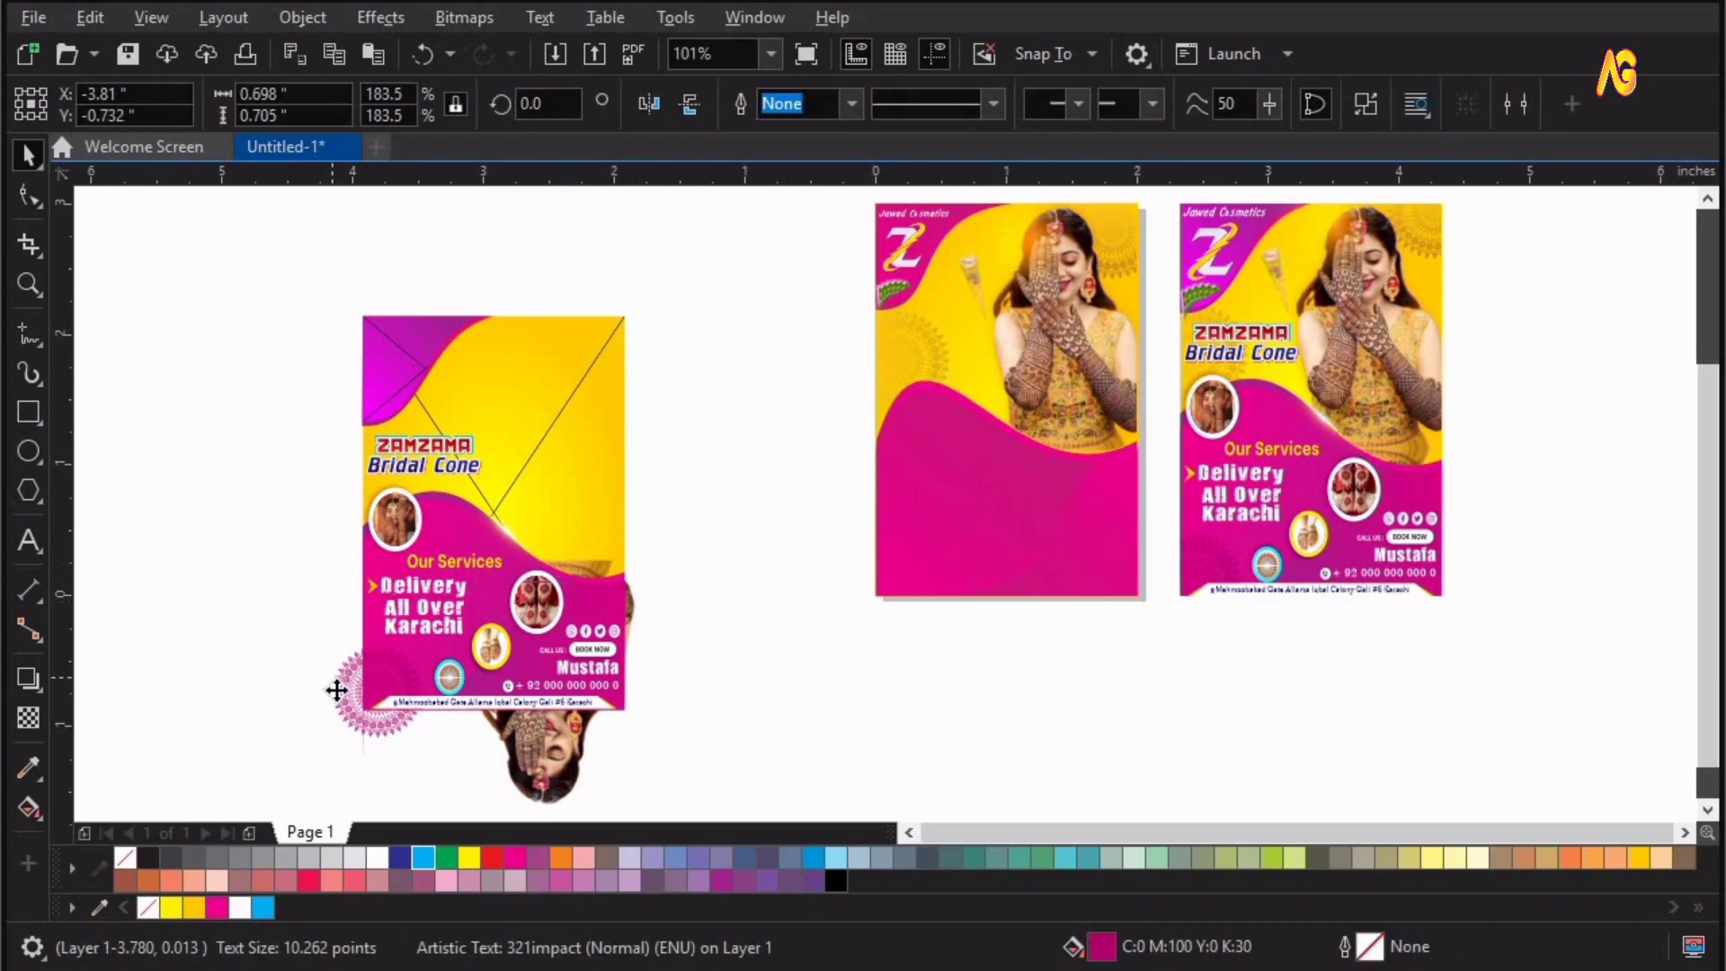
pyautogui.moveTo(358, 707); pyautogui.dragTo(875, 591)
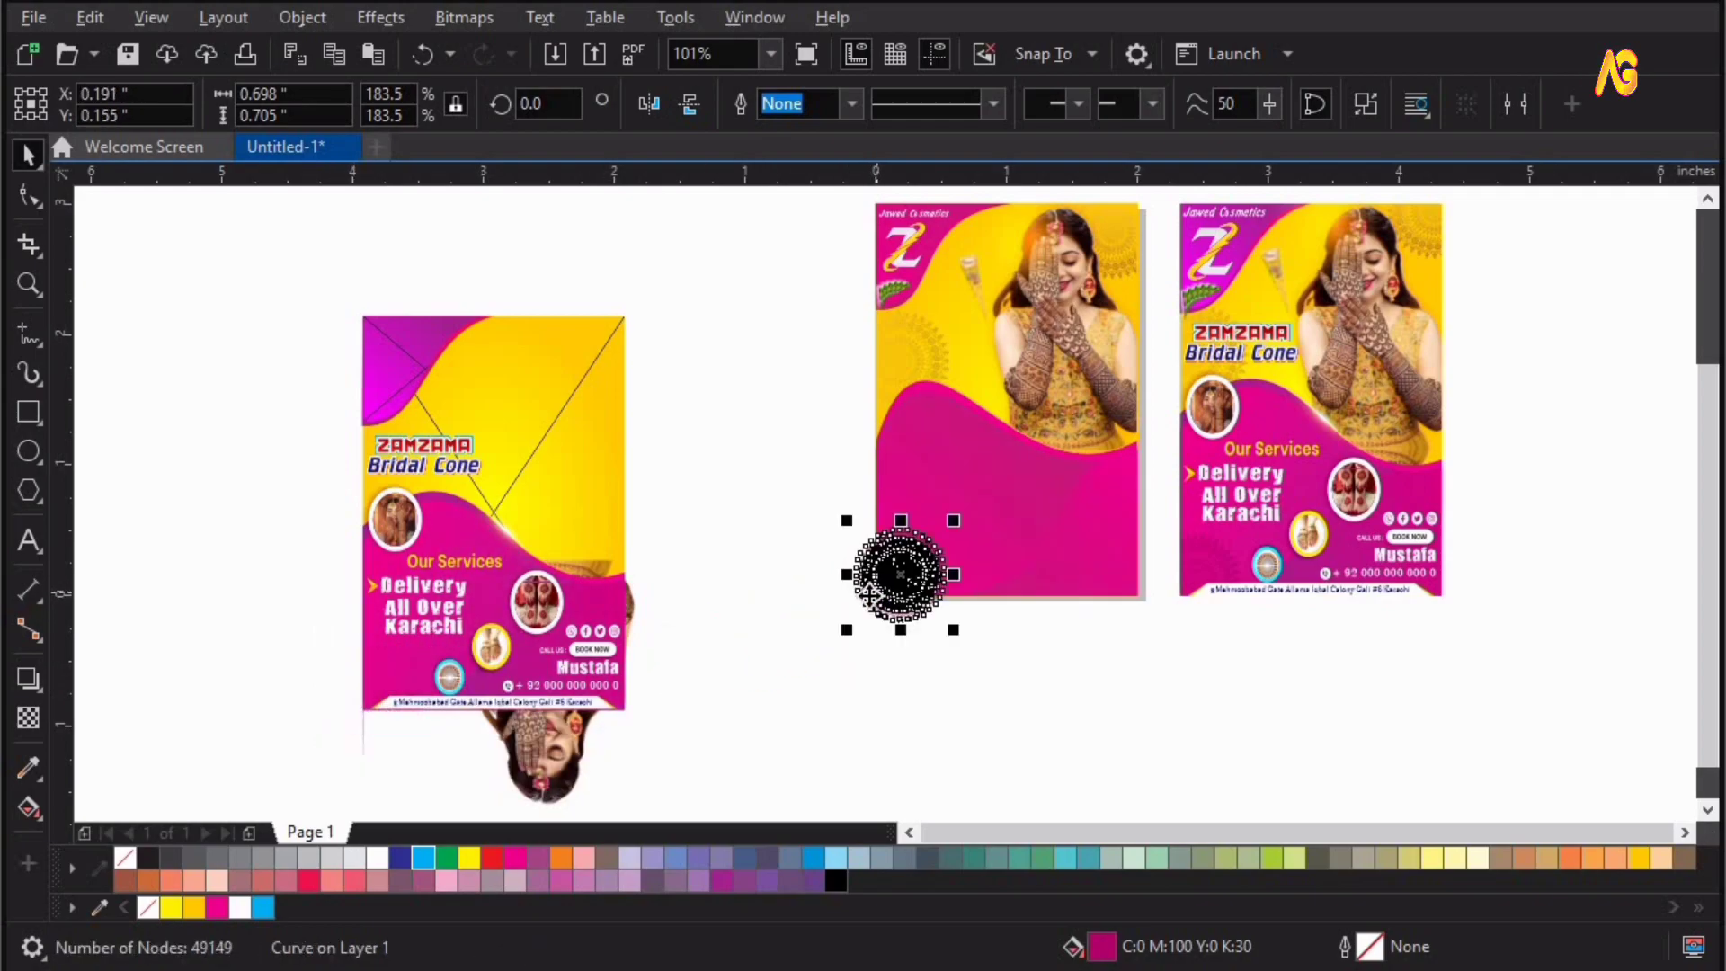
pyautogui.click(926, 481)
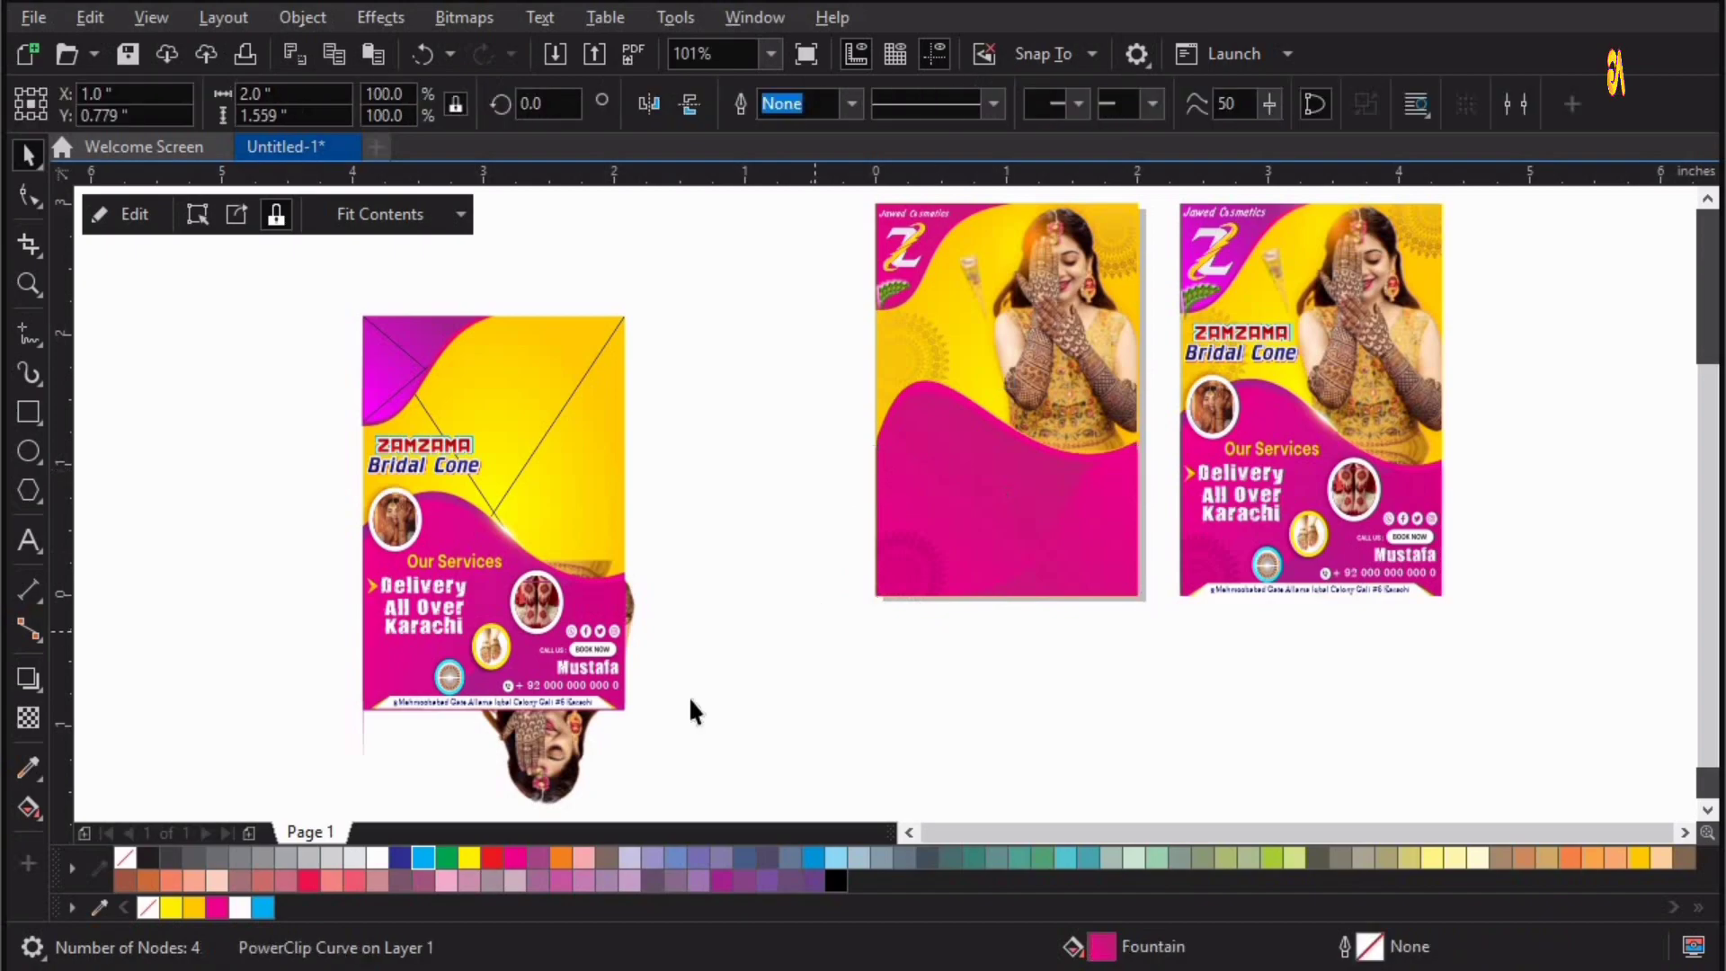
pyautogui.click(572, 763)
pyautogui.press('Delete')
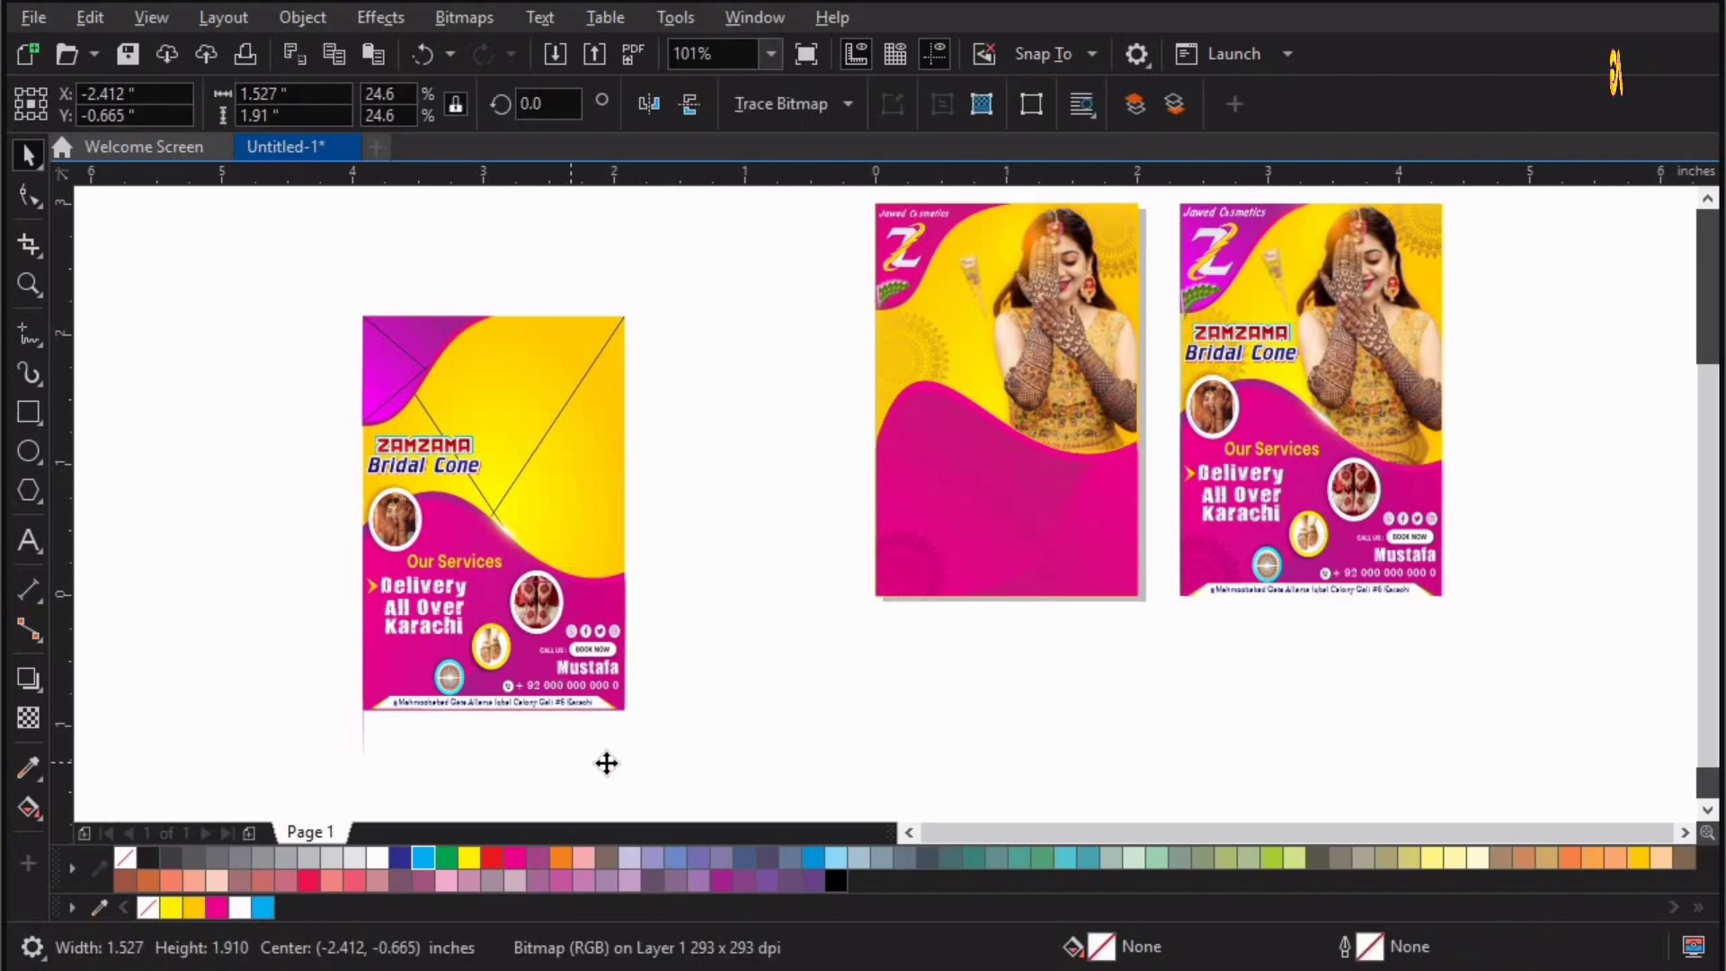
# Examine the lower contact section and the ZAMZAMA Bridal Cone title in the extracted poster up close.
pyautogui.moveTo(441, 733); pyautogui.dragTo(770, 566)
pyautogui.press('F4')
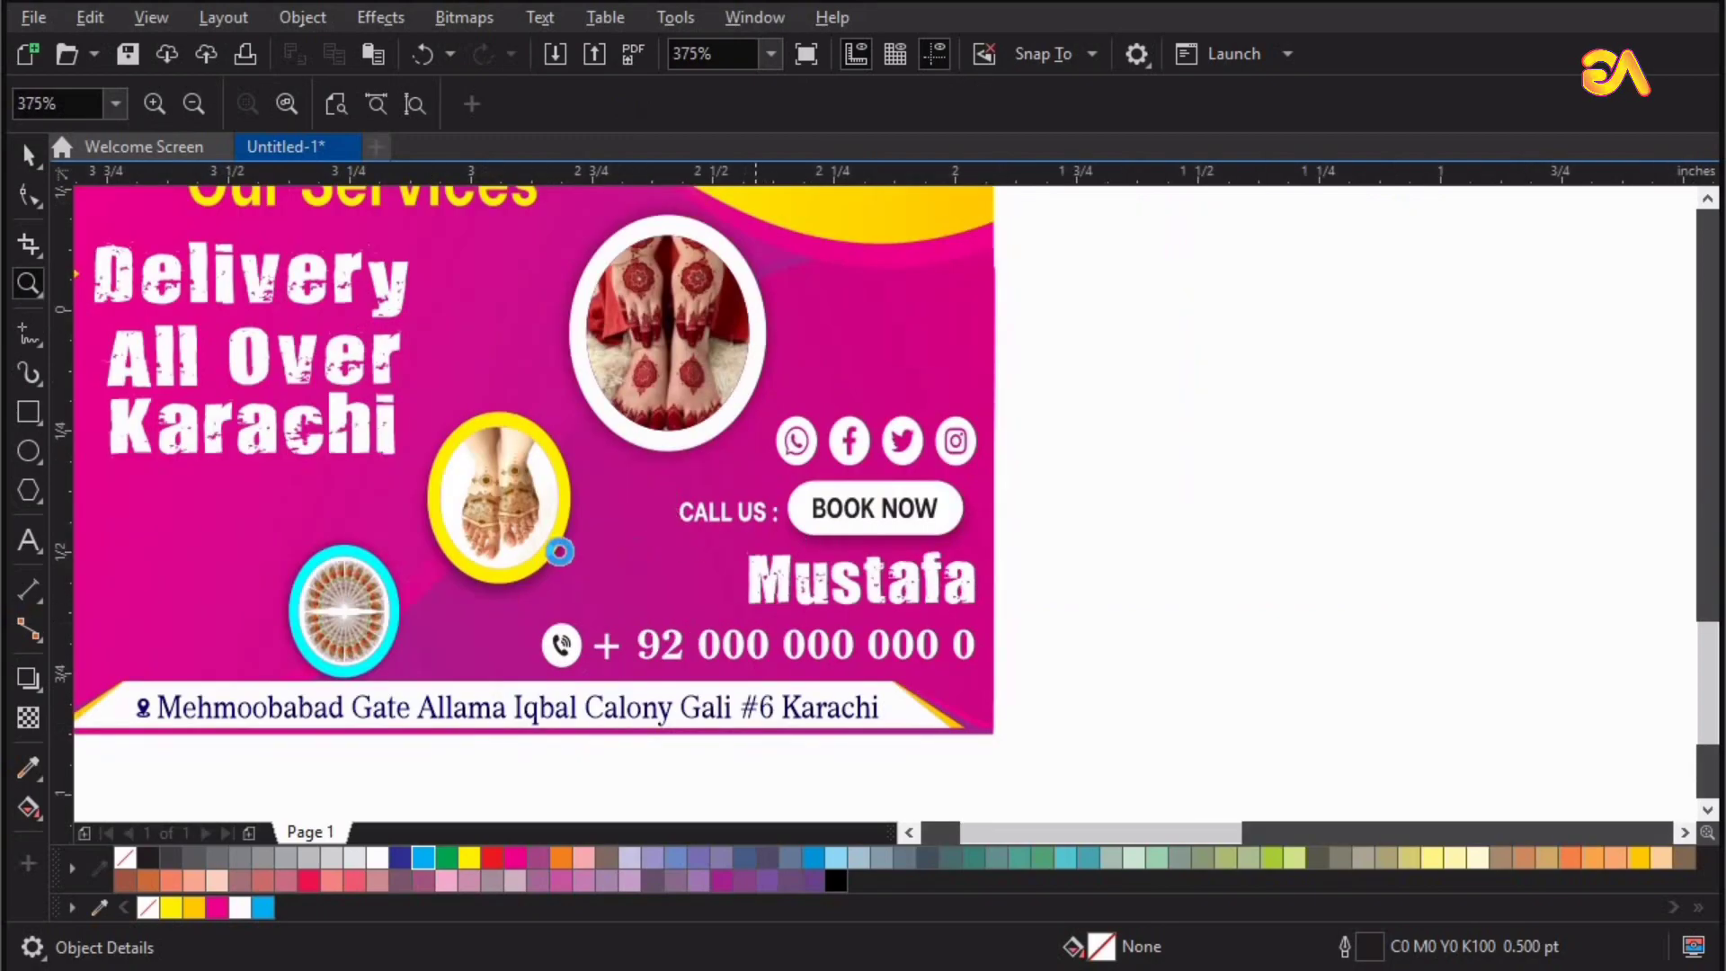
pyautogui.press('space')
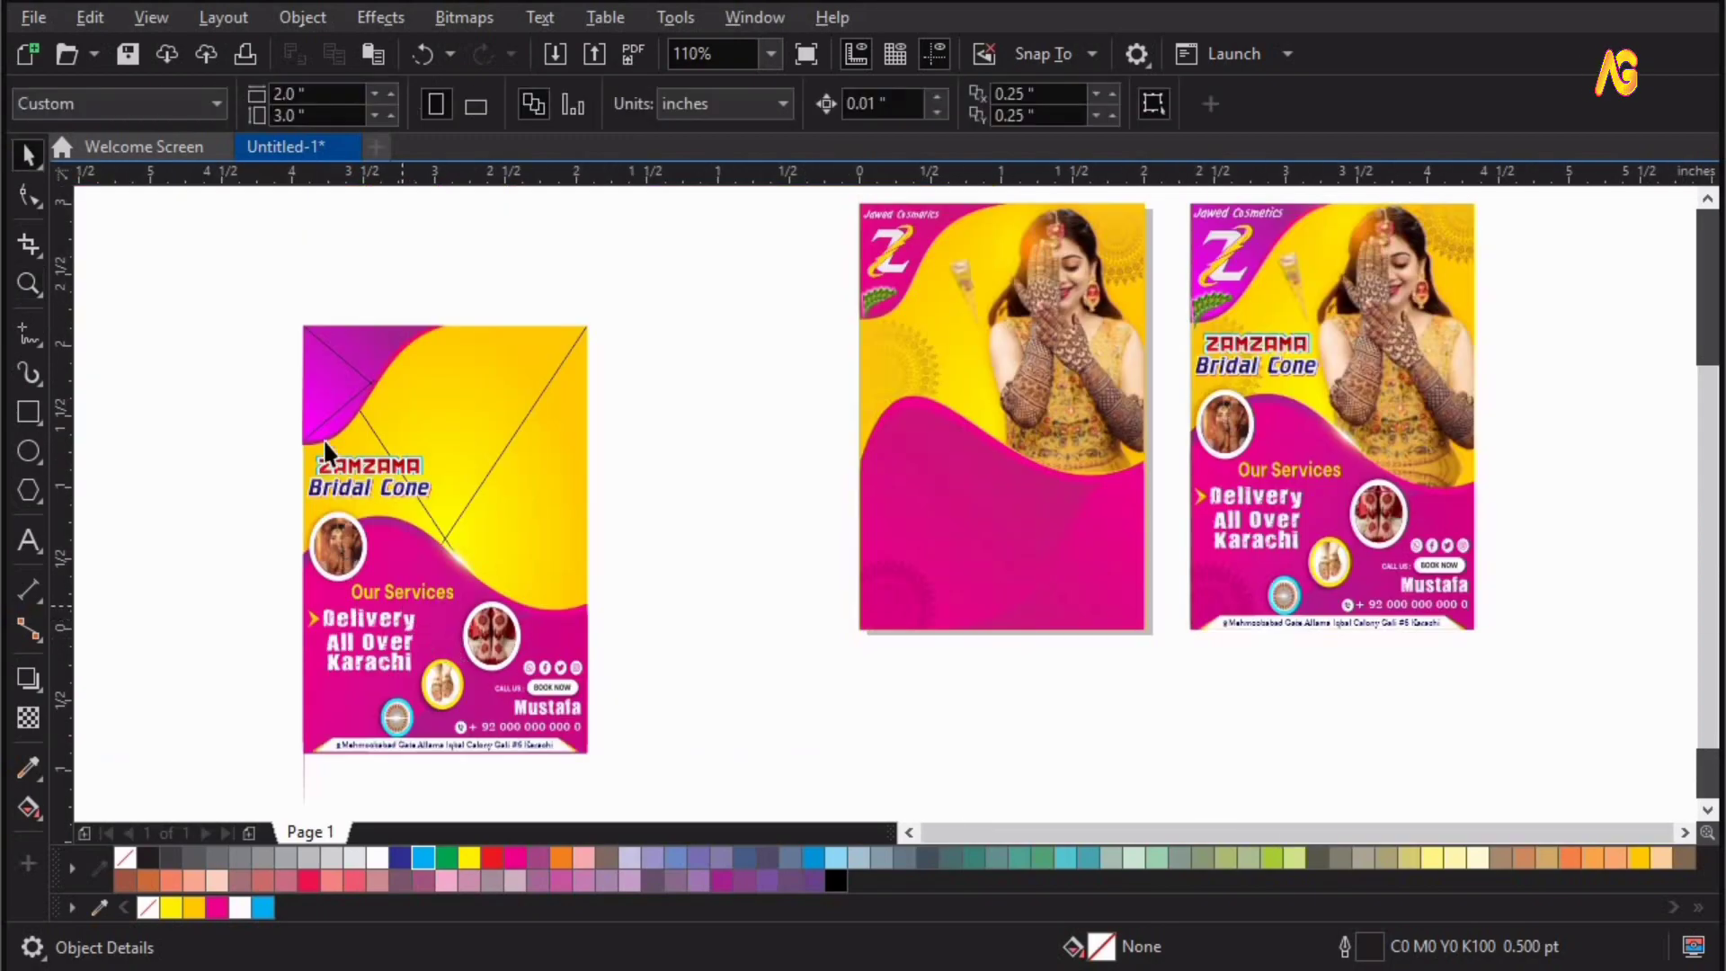
pyautogui.press('space')
pyautogui.moveTo(281, 440); pyautogui.dragTo(518, 517)
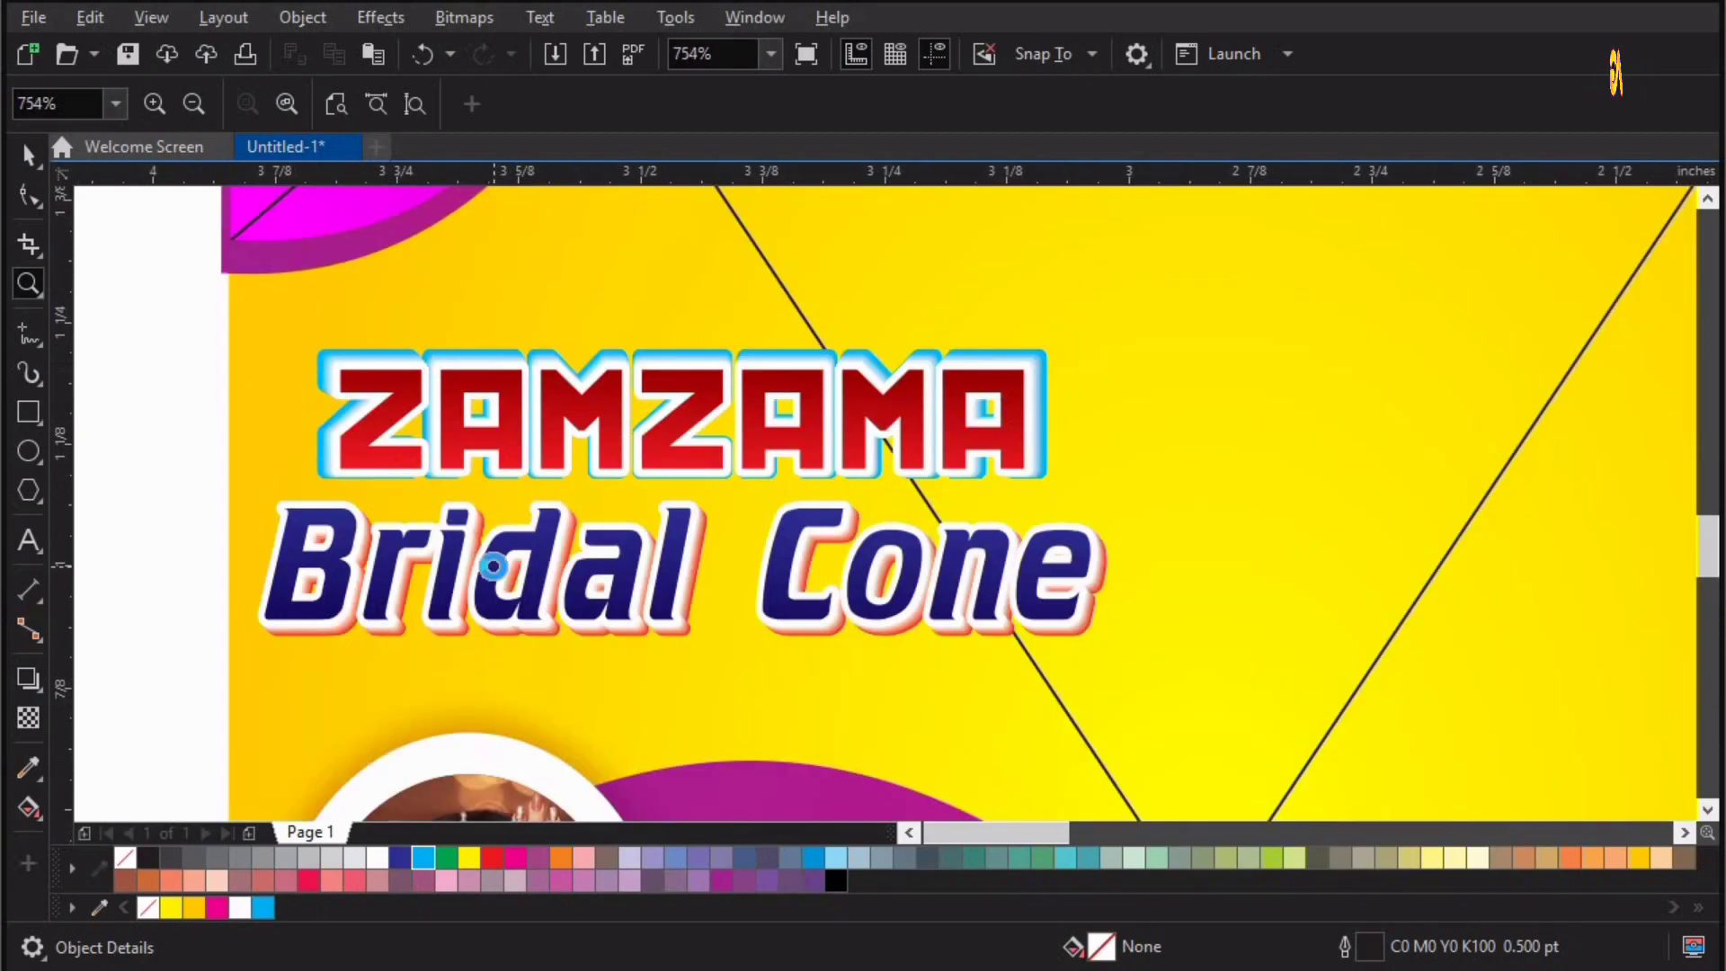
pyautogui.scroll(-2, 494, 567)
pyautogui.scroll(-2, 493, 566)
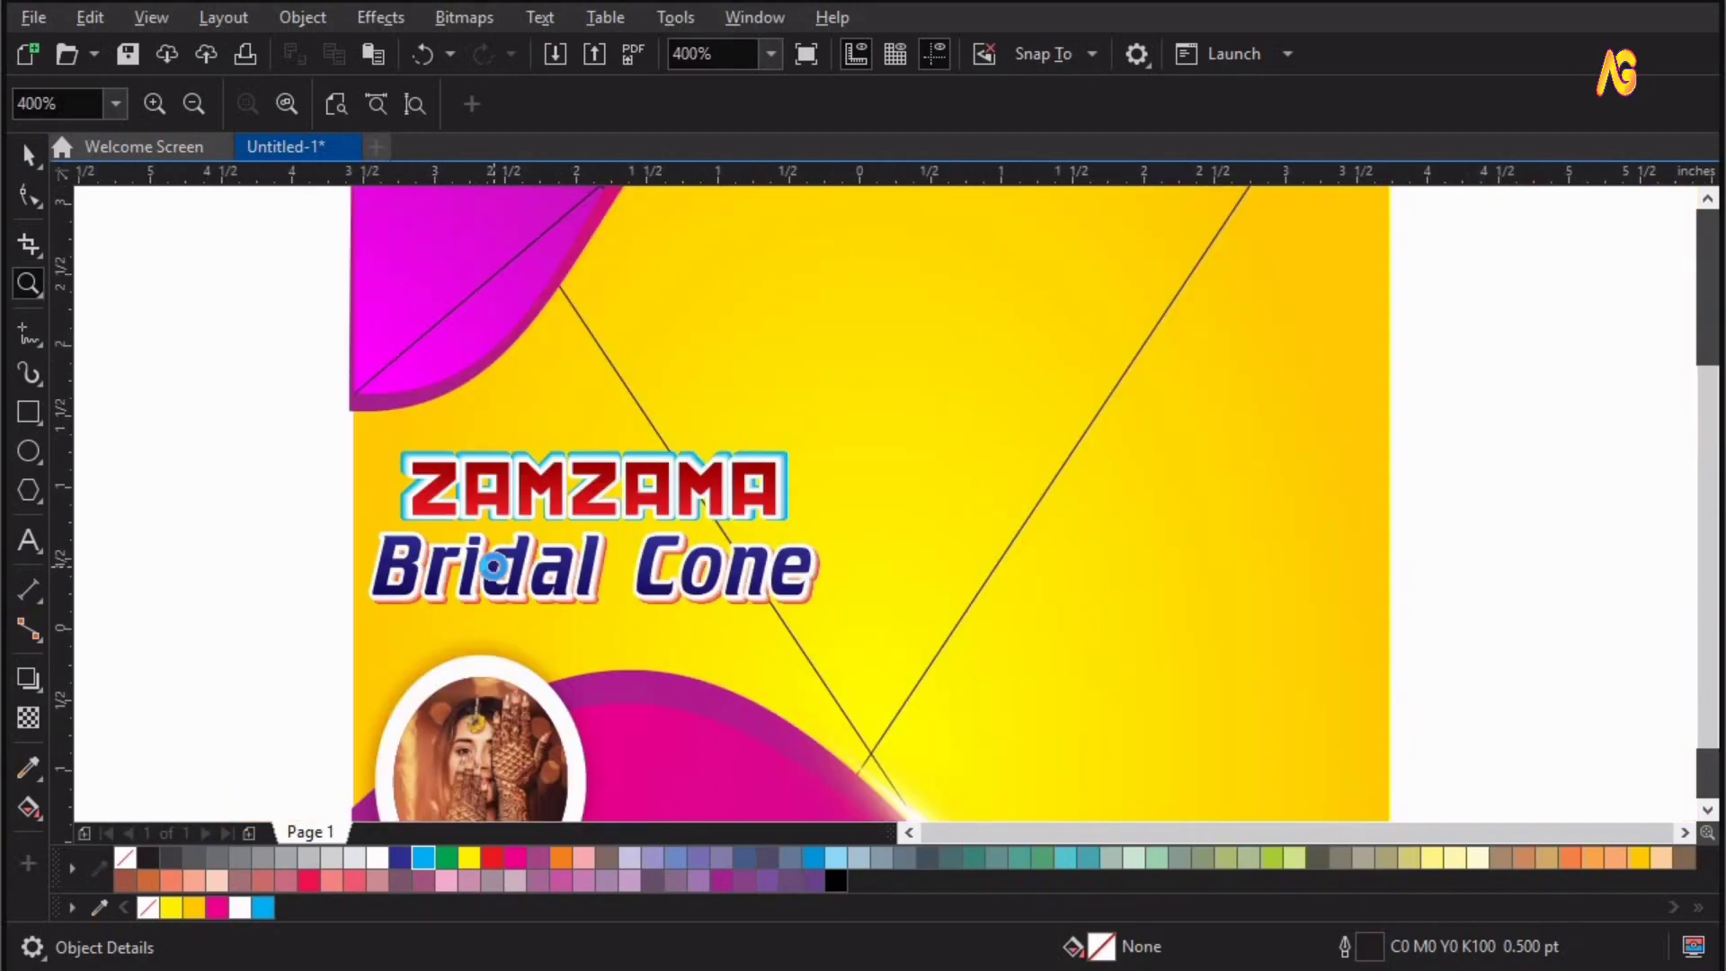
pyautogui.press('F4')
pyautogui.press('space')
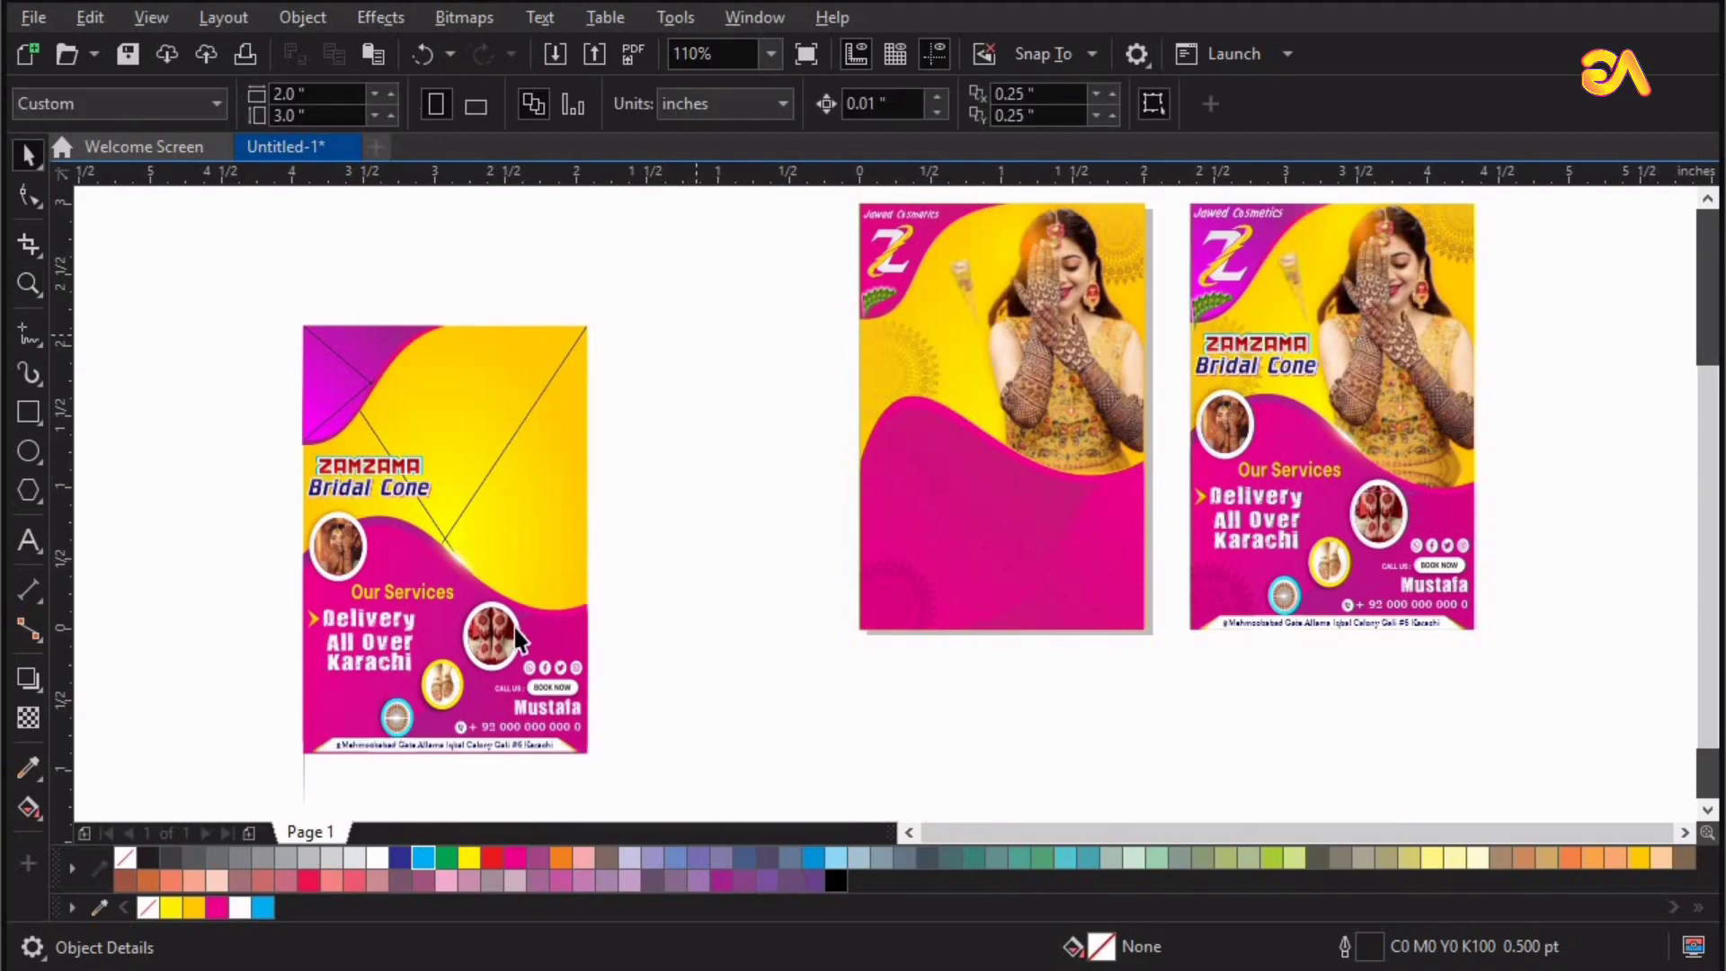
# Group the address text with its white footer strip, move it onto the page, and align it to the magenta shape's centre and bottom.
pyautogui.click(505, 628)
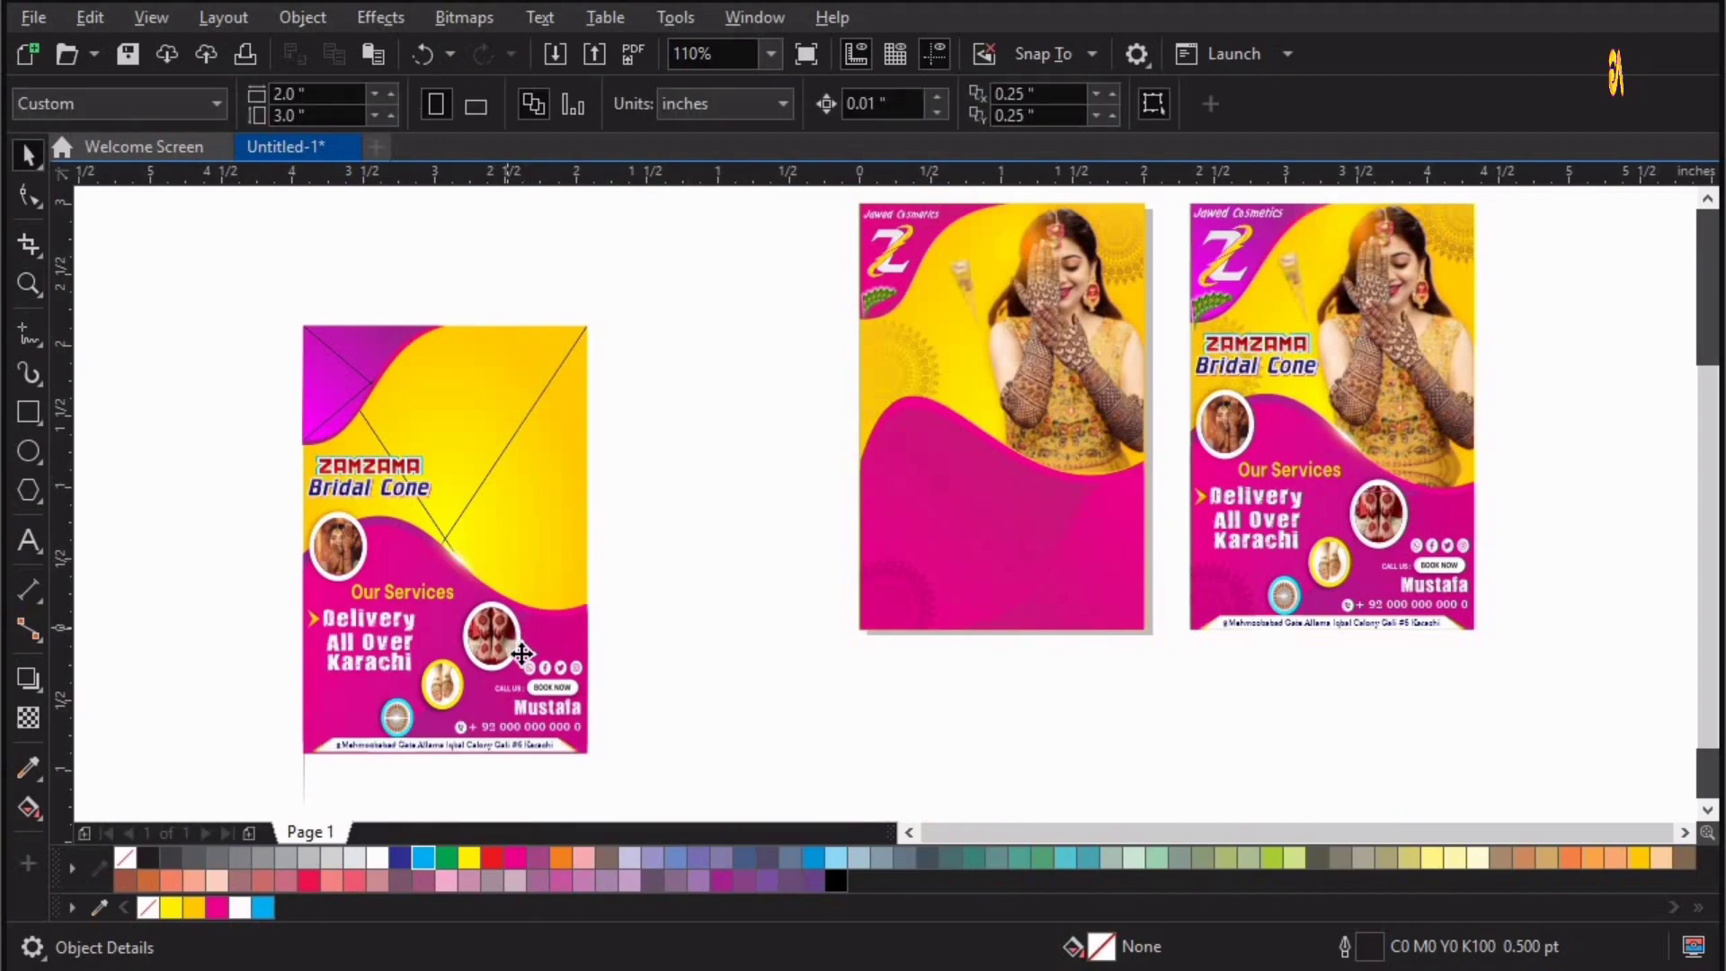
pyautogui.click(565, 710)
pyautogui.moveTo(667, 636); pyautogui.dragTo(447, 751)
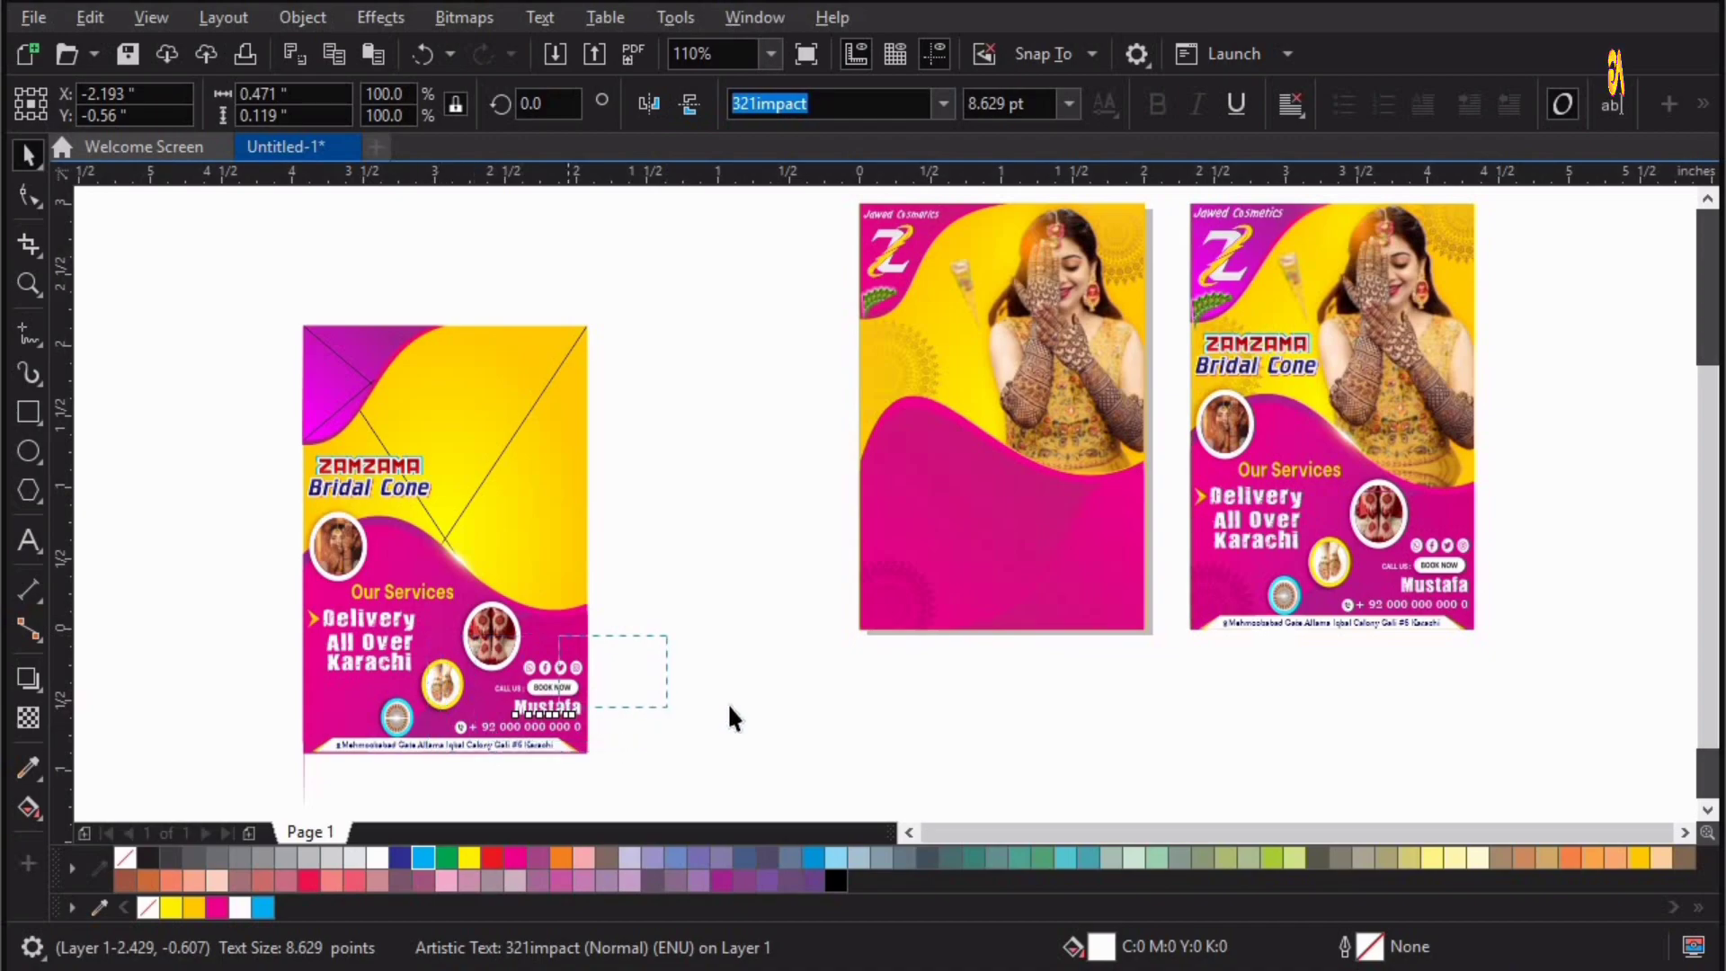
pyautogui.moveTo(307, 815); pyautogui.dragTo(301, 816)
pyautogui.moveTo(363, 690); pyautogui.dragTo(345, 694)
pyautogui.click(345, 693)
pyautogui.moveTo(247, 721); pyautogui.dragTo(642, 671)
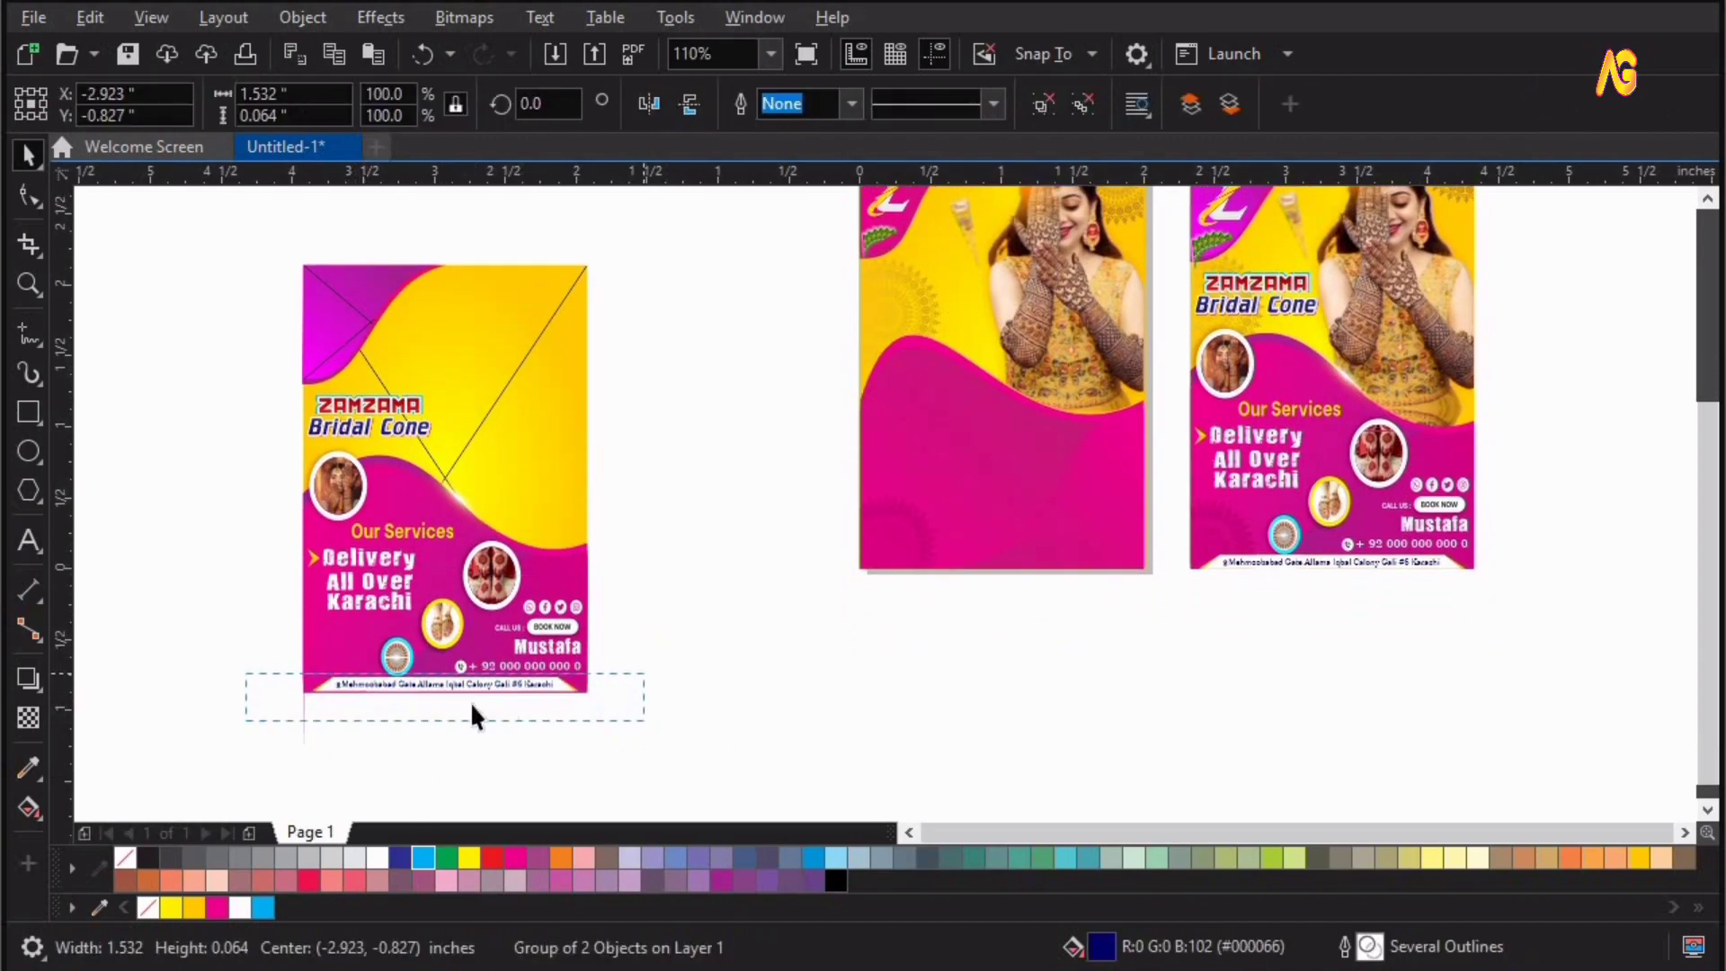
pyautogui.moveTo(956, 649); pyautogui.dragTo(832, 616)
pyautogui.hotkey('ctrl', 'g')
pyautogui.keyDown('shift'); pyautogui.click(989, 490); pyautogui.keyUp('shift')
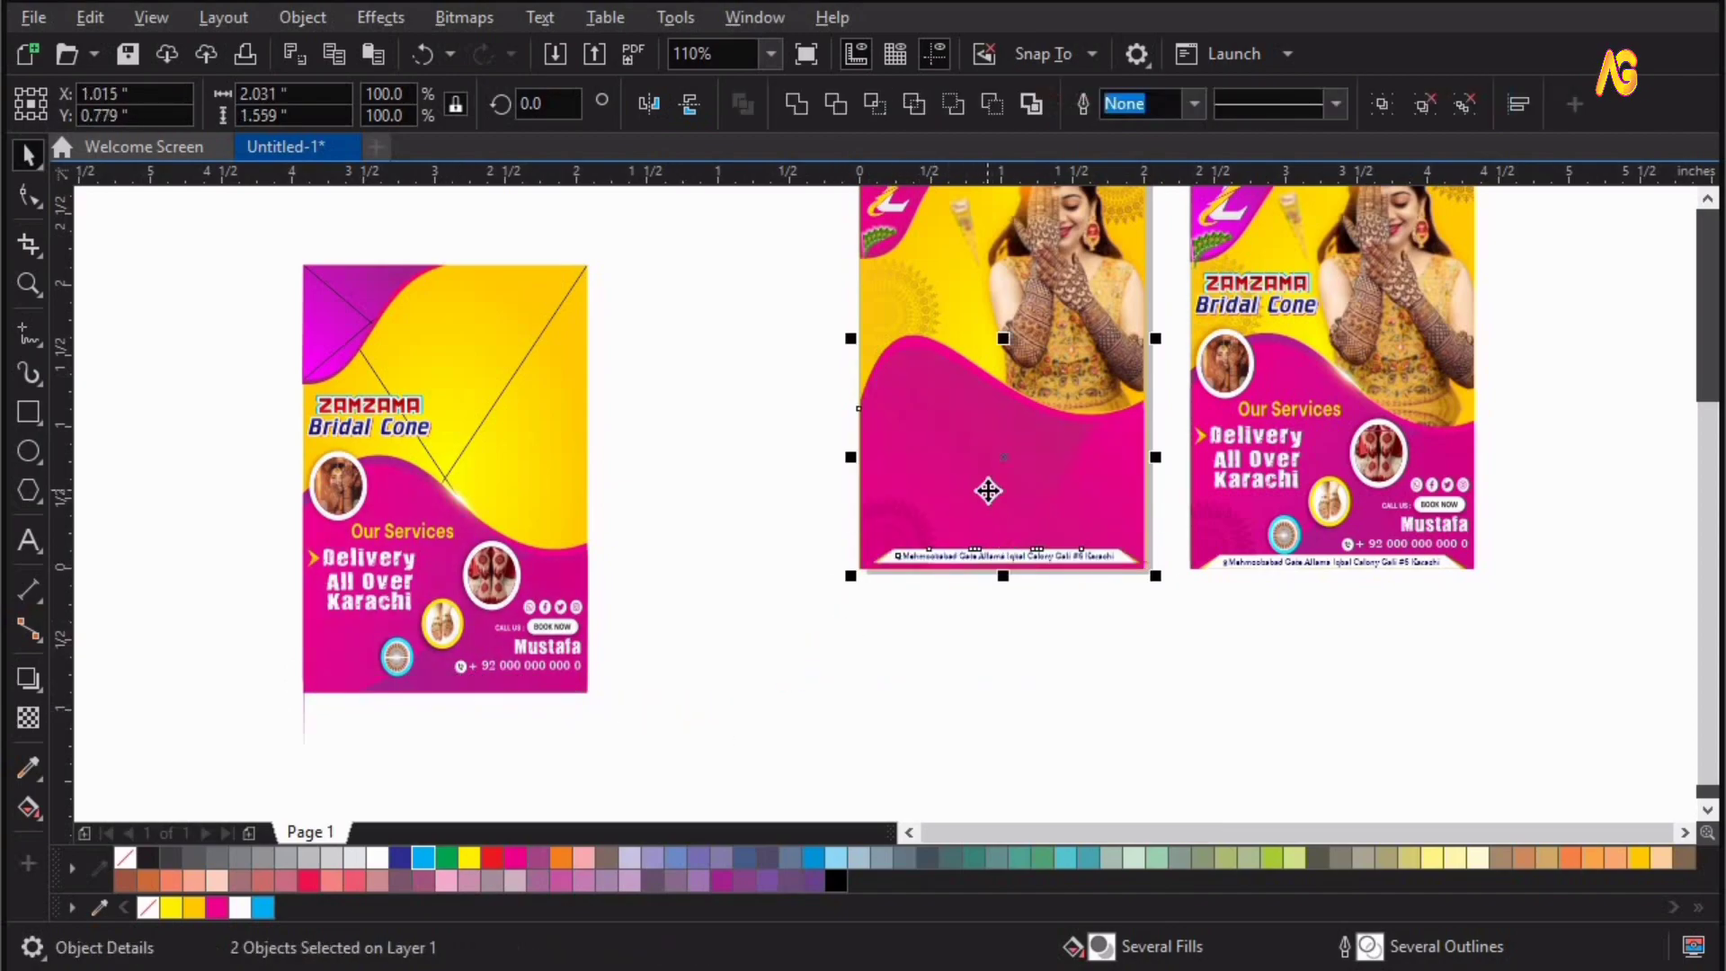
pyautogui.press('c')
pyautogui.press('b')
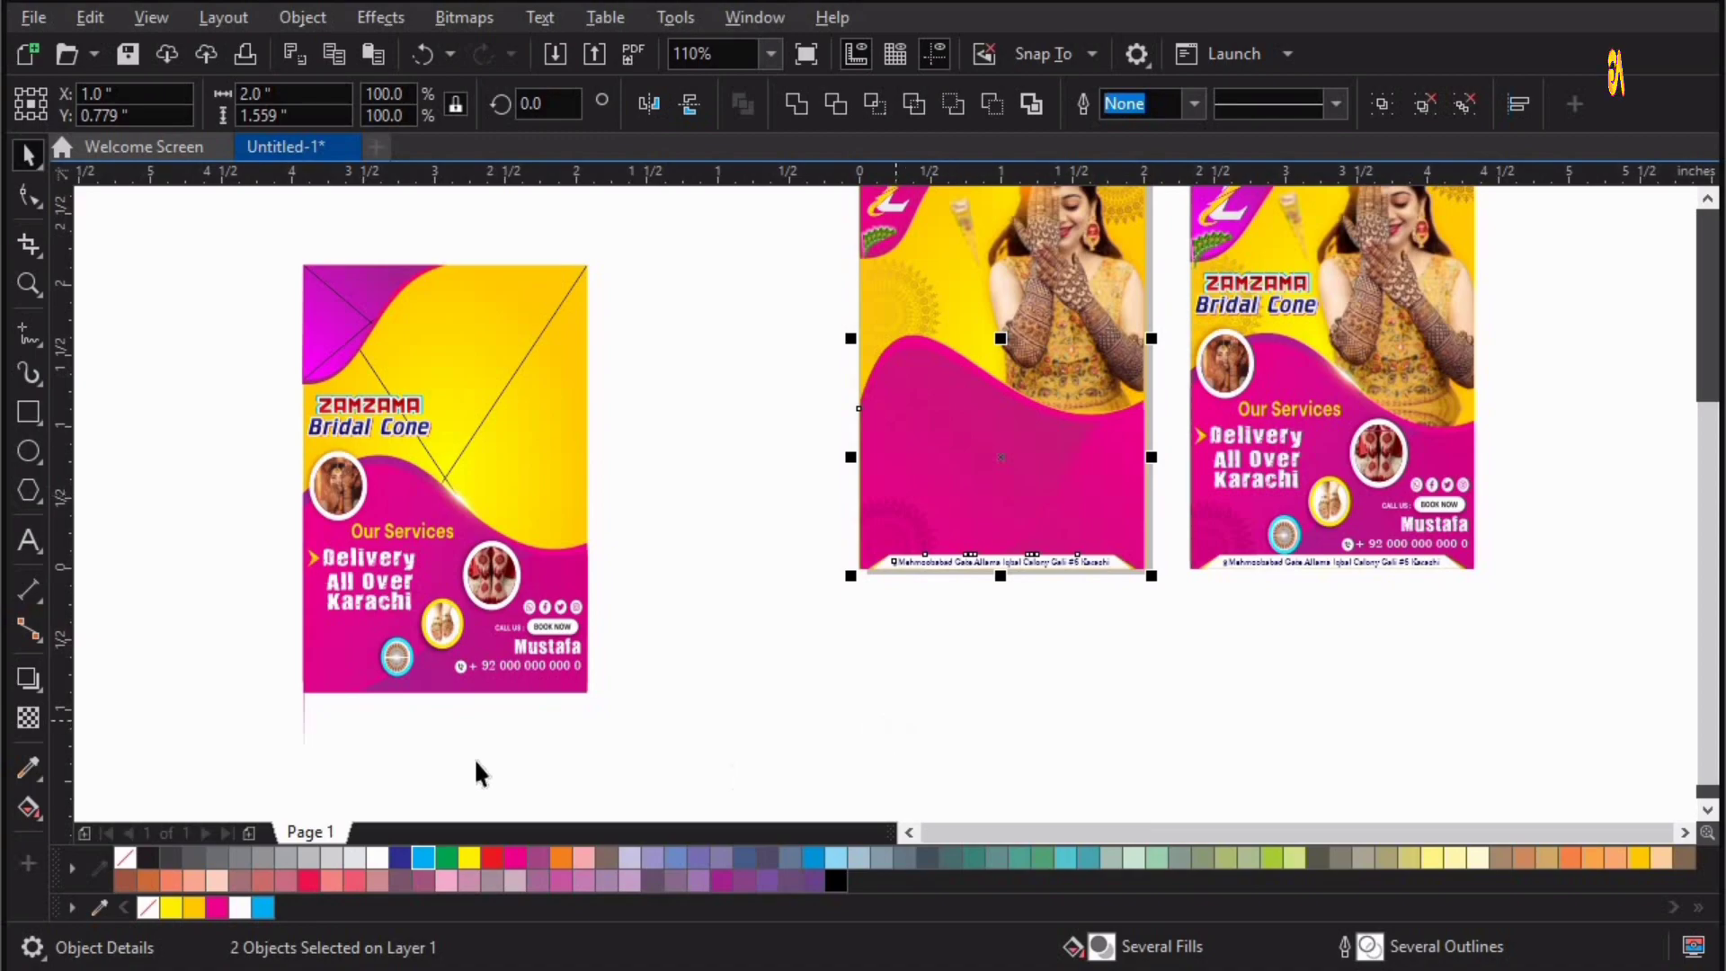
# Move the social icons, CALL US and BOOK NOW label, contact name and phone line together to the page's lower-right area.
pyautogui.moveTo(722, 588); pyautogui.dragTo(398, 692)
pyautogui.moveTo(689, 617); pyautogui.dragTo(443, 771)
pyautogui.hotkey('ctrl', 'z')
pyautogui.moveTo(1036, 495); pyautogui.dragTo(971, 455)
# Shift the contact block slightly down and left so it sits inside the page edge just above the address strip.
pyautogui.press('z')
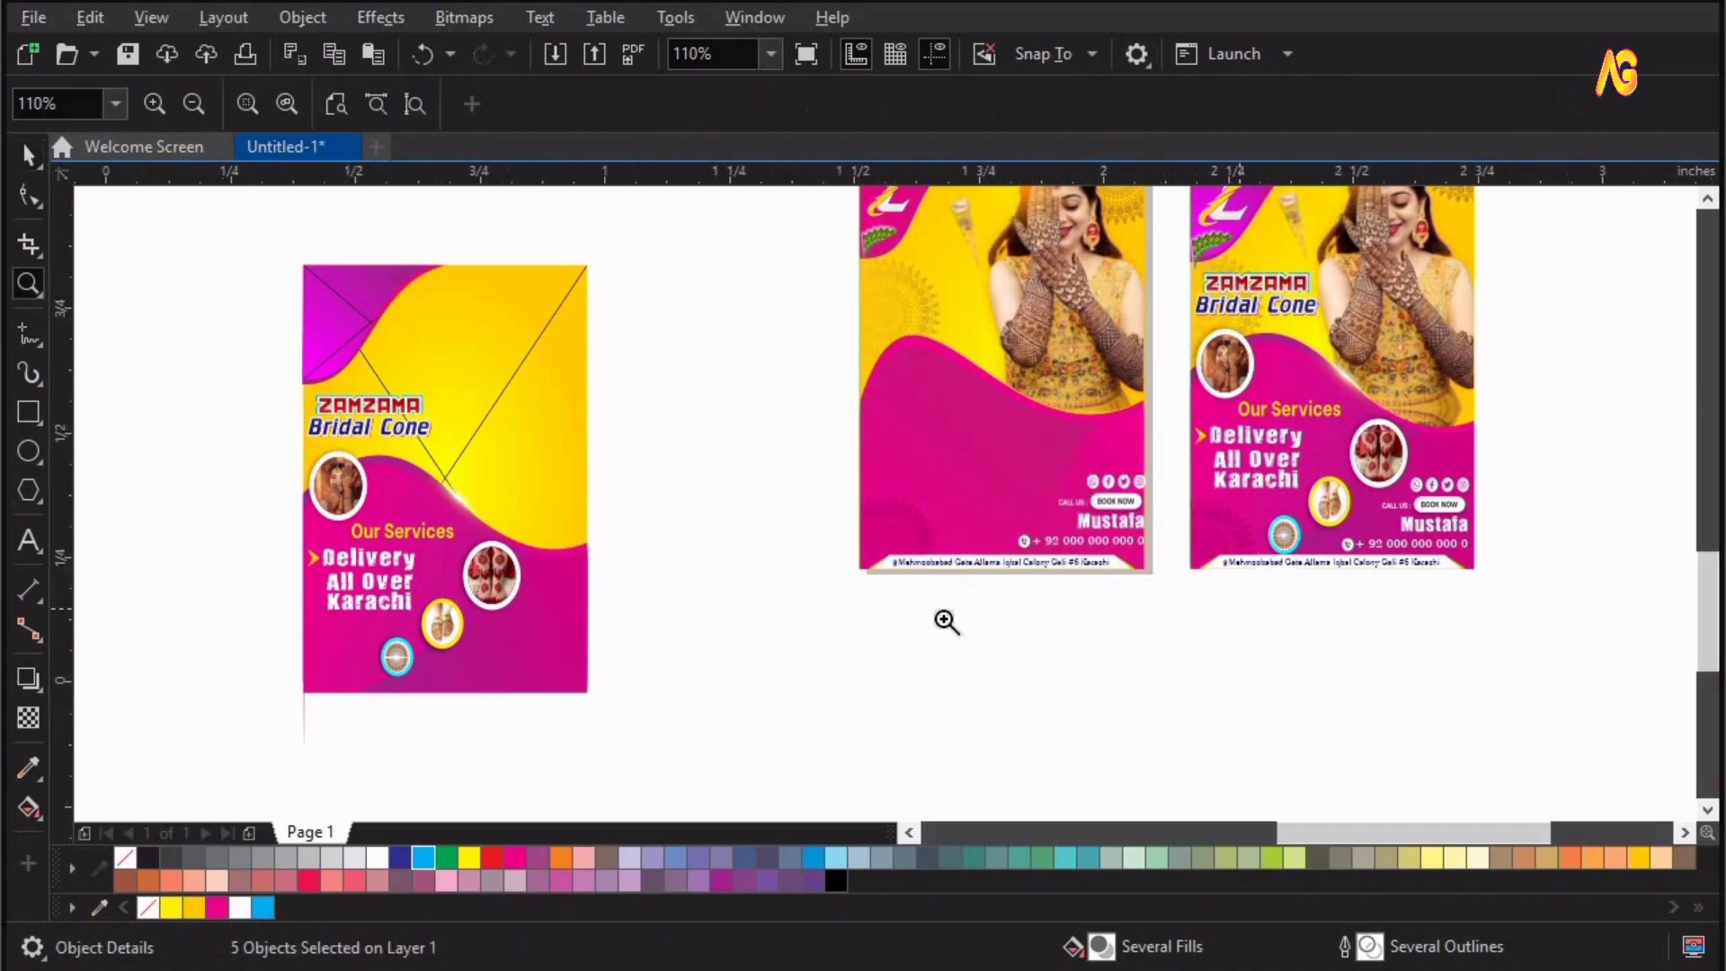
pyautogui.moveTo(944, 620); pyautogui.dragTo(864, 427)
pyautogui.moveTo(660, 348); pyautogui.dragTo(706, 374)
pyautogui.moveTo(1045, 548); pyautogui.dragTo(1030, 555)
pyautogui.press('z')
pyautogui.moveTo(532, 315); pyautogui.dragTo(1323, 804)
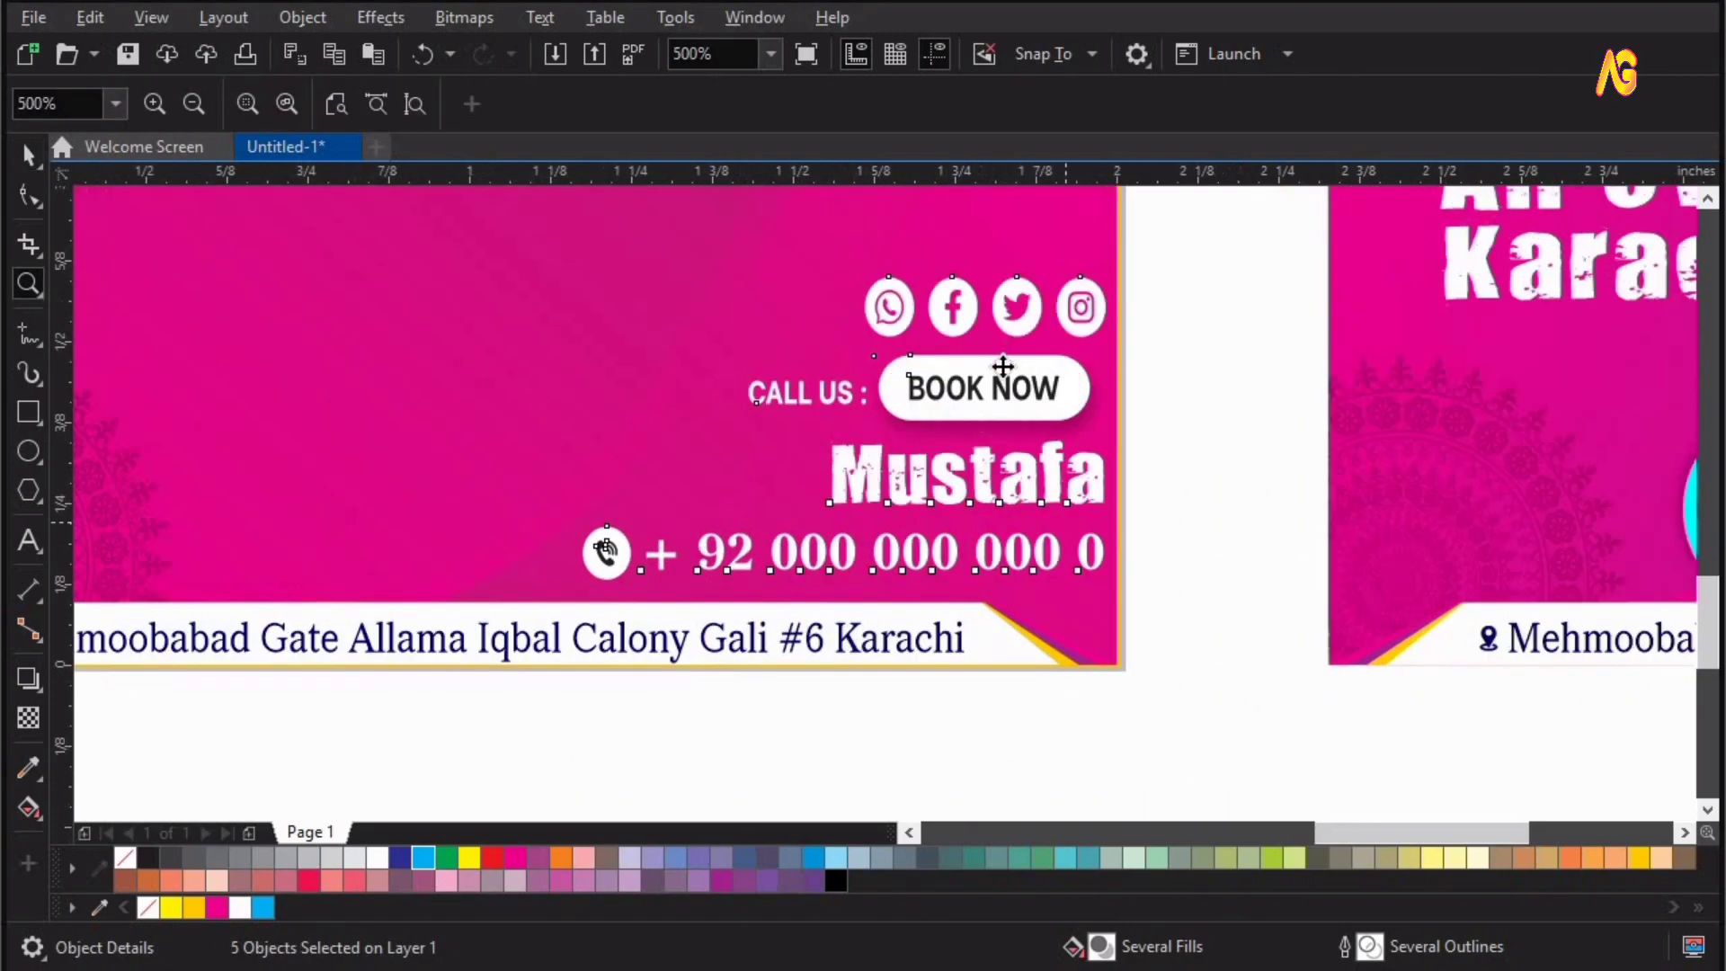
pyautogui.moveTo(1000, 396); pyautogui.dragTo(997, 396)
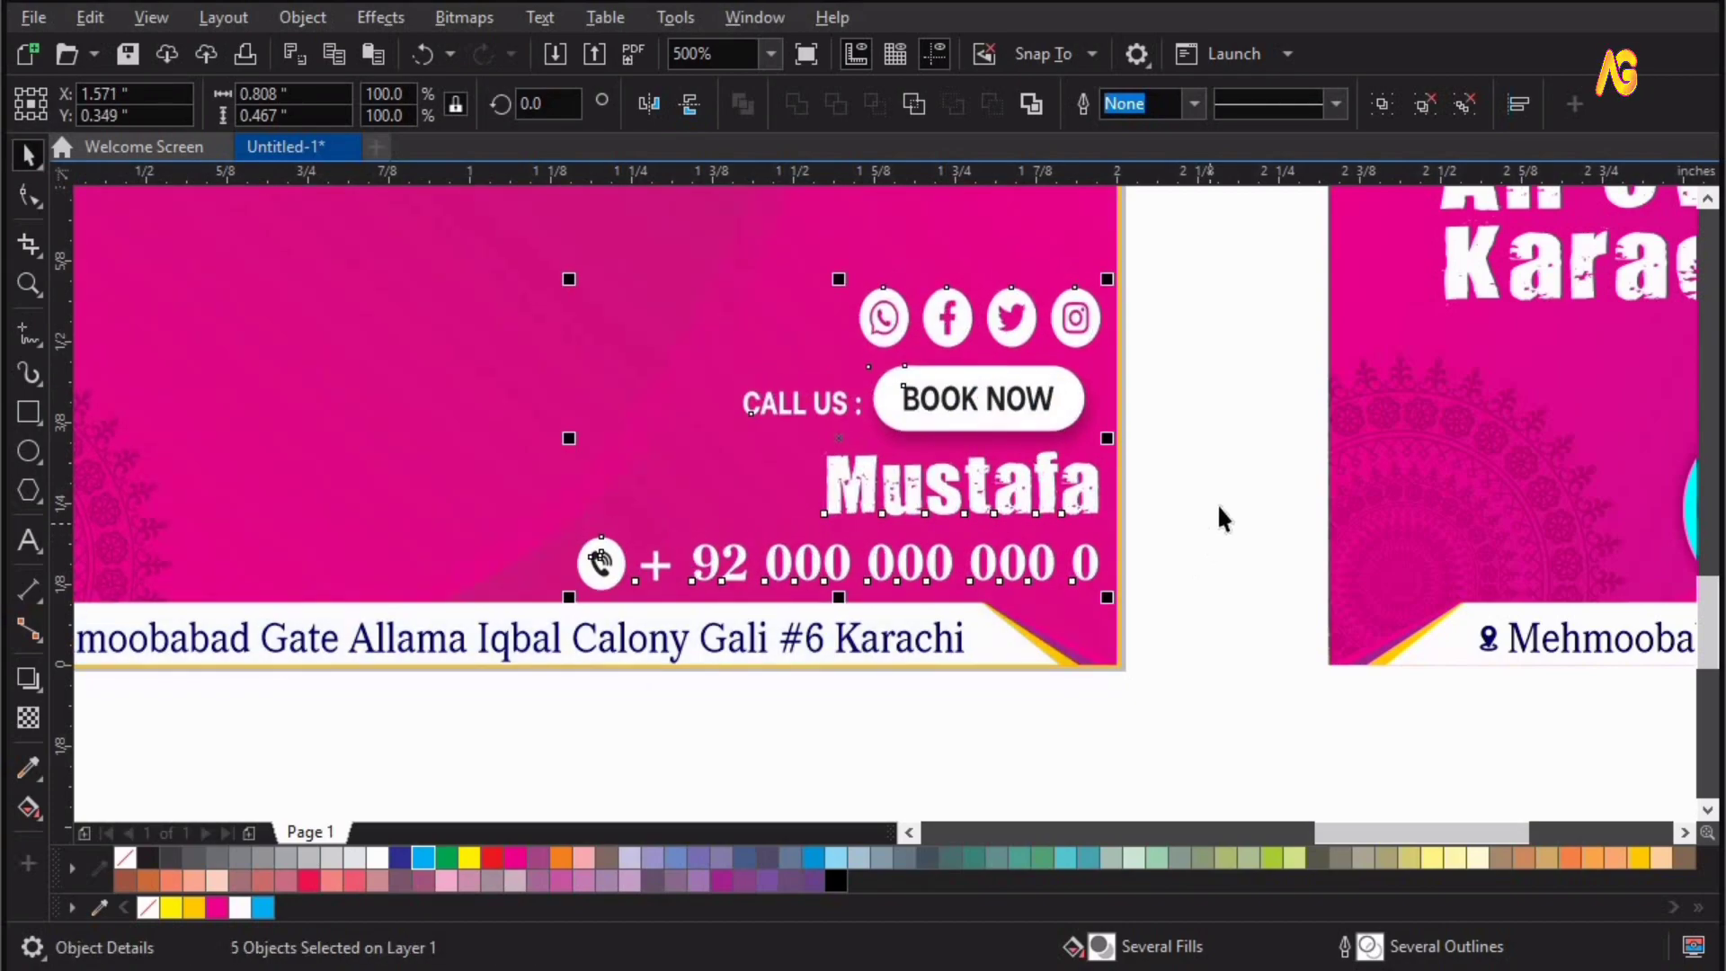
pyautogui.click(1219, 507)
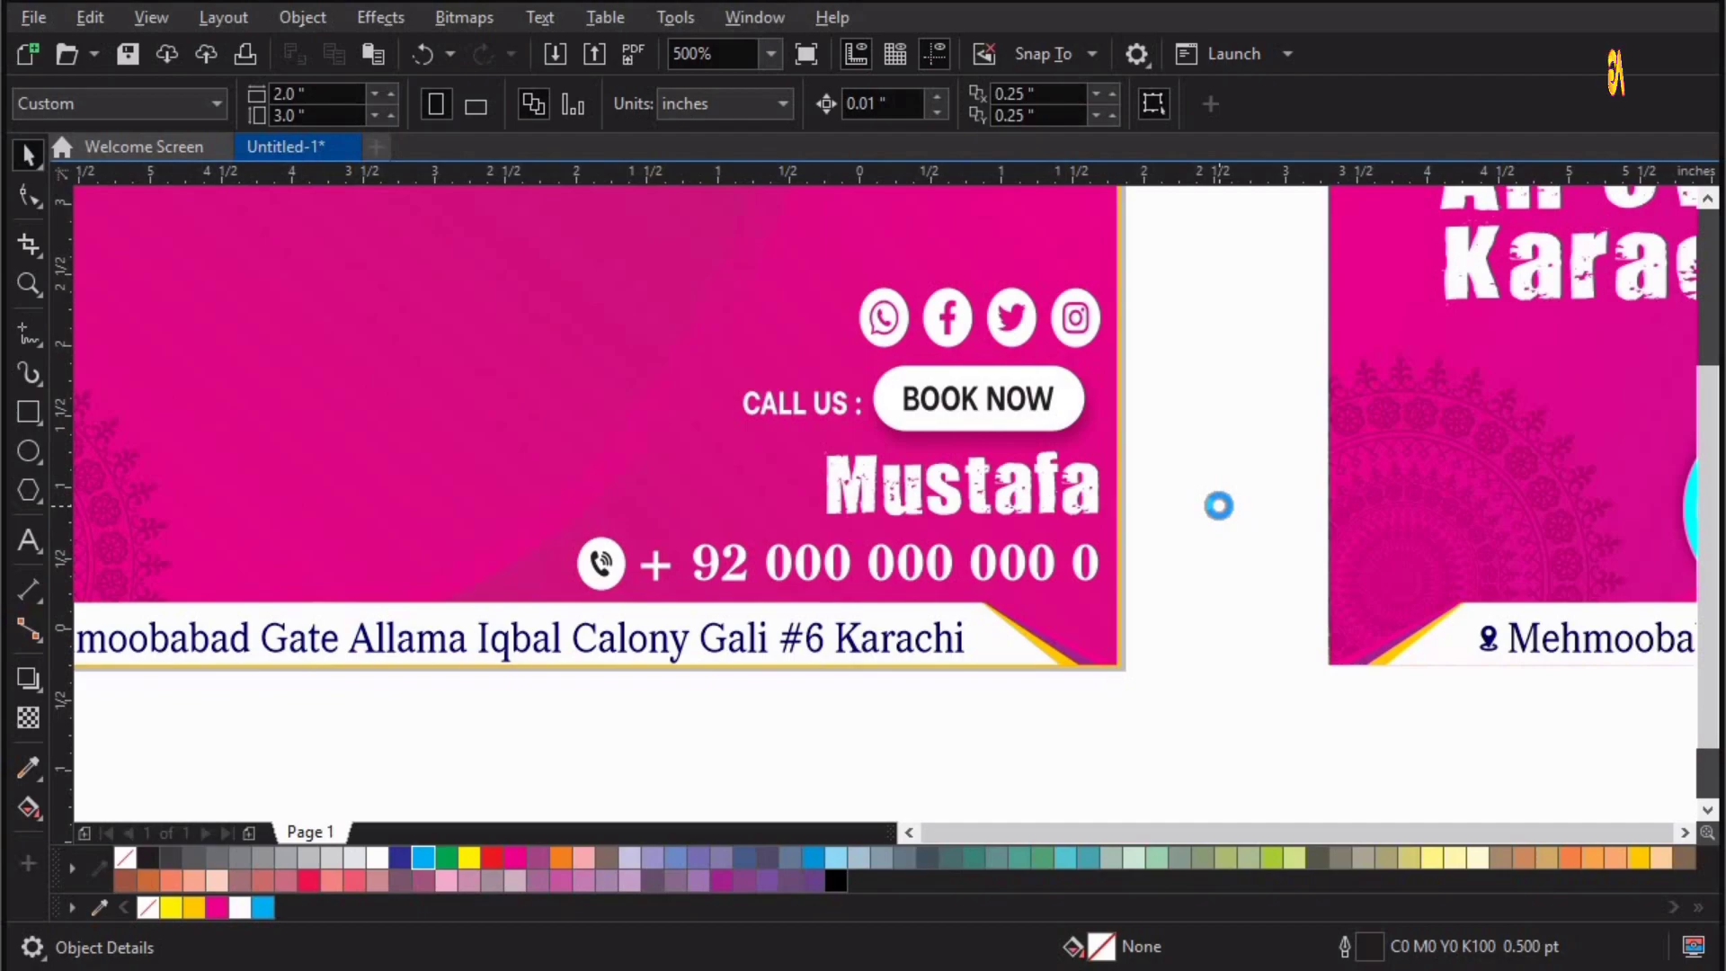
# Move the Our Services heading, arrow and Delivery All Over Karachi text as one group onto the page's magenta area and fine-tune its position.
pyautogui.press('F4')
pyautogui.moveTo(251, 572); pyautogui.dragTo(475, 680)
pyautogui.moveTo(354, 636); pyautogui.dragTo(648, 617)
pyautogui.hotkey('ctrl', 'z')
pyautogui.click(362, 625)
pyautogui.moveTo(773, 595); pyautogui.dragTo(920, 513)
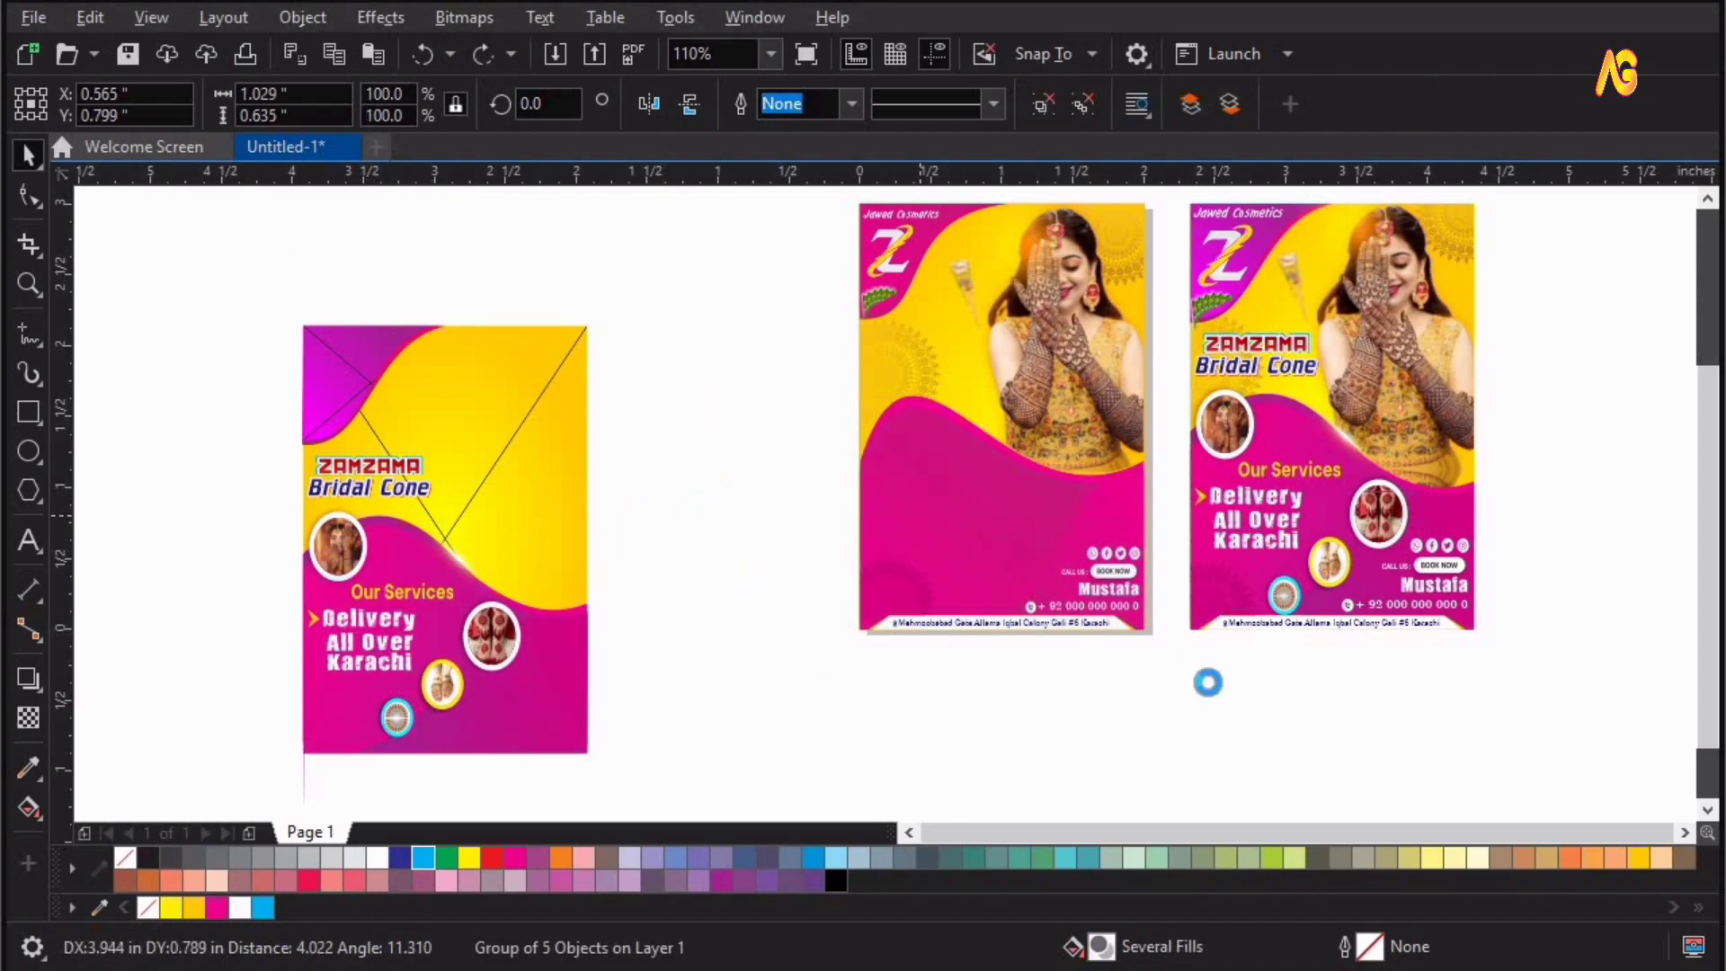
pyautogui.scroll(2, 809, 586)
pyautogui.moveTo(721, 488); pyautogui.dragTo(720, 466)
# Move the white-framed oval bride photo onto the crest of the page's magenta wave, above the Our Services heading.
pyautogui.press('F4')
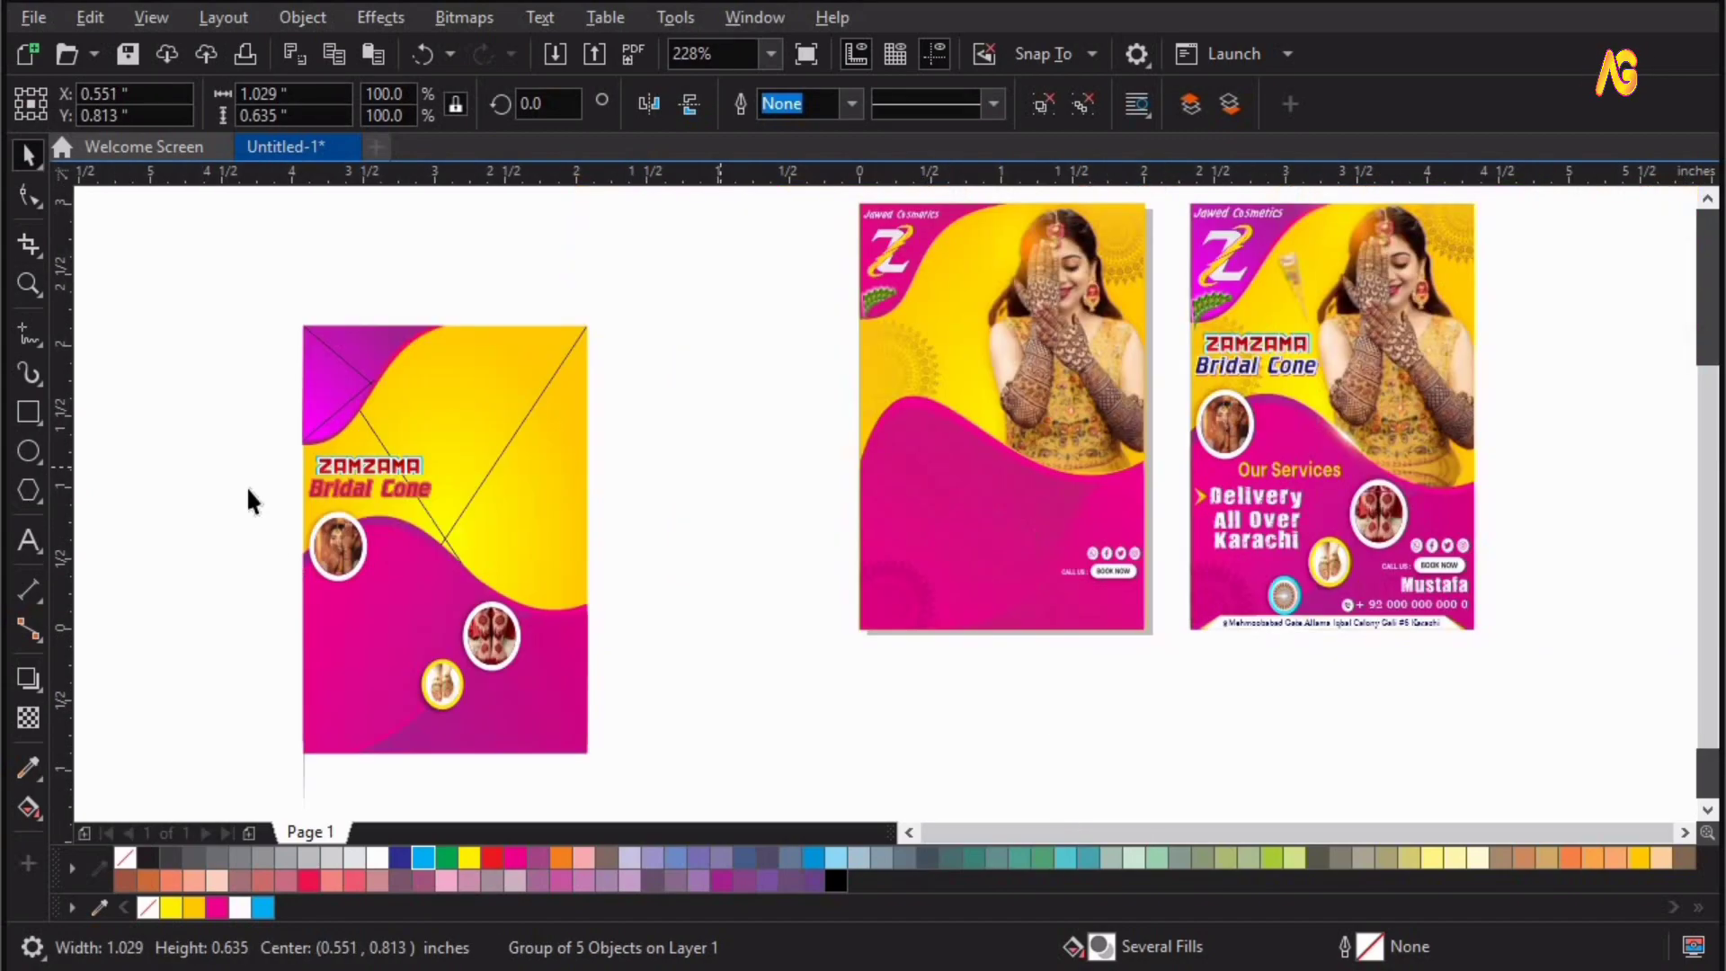
pyautogui.moveTo(247, 486); pyautogui.dragTo(423, 607)
pyautogui.moveTo(913, 439); pyautogui.dragTo(829, 418)
pyautogui.scroll(5, 952, 436)
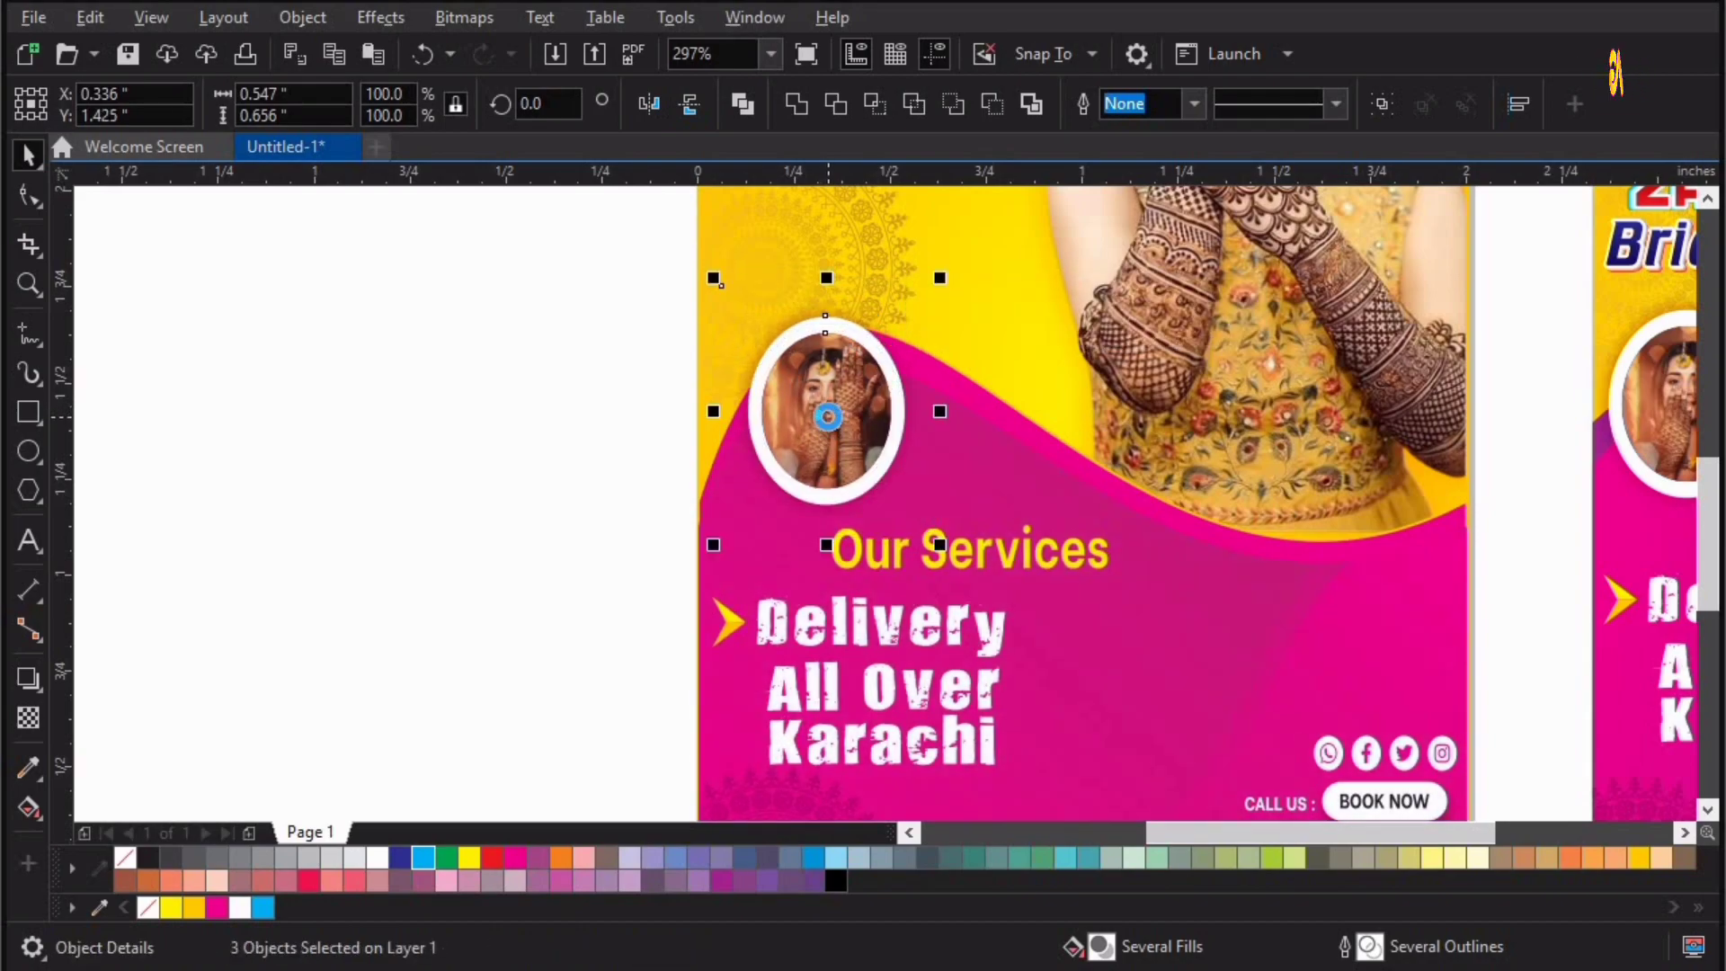
pyautogui.scroll(-5, 792, 422)
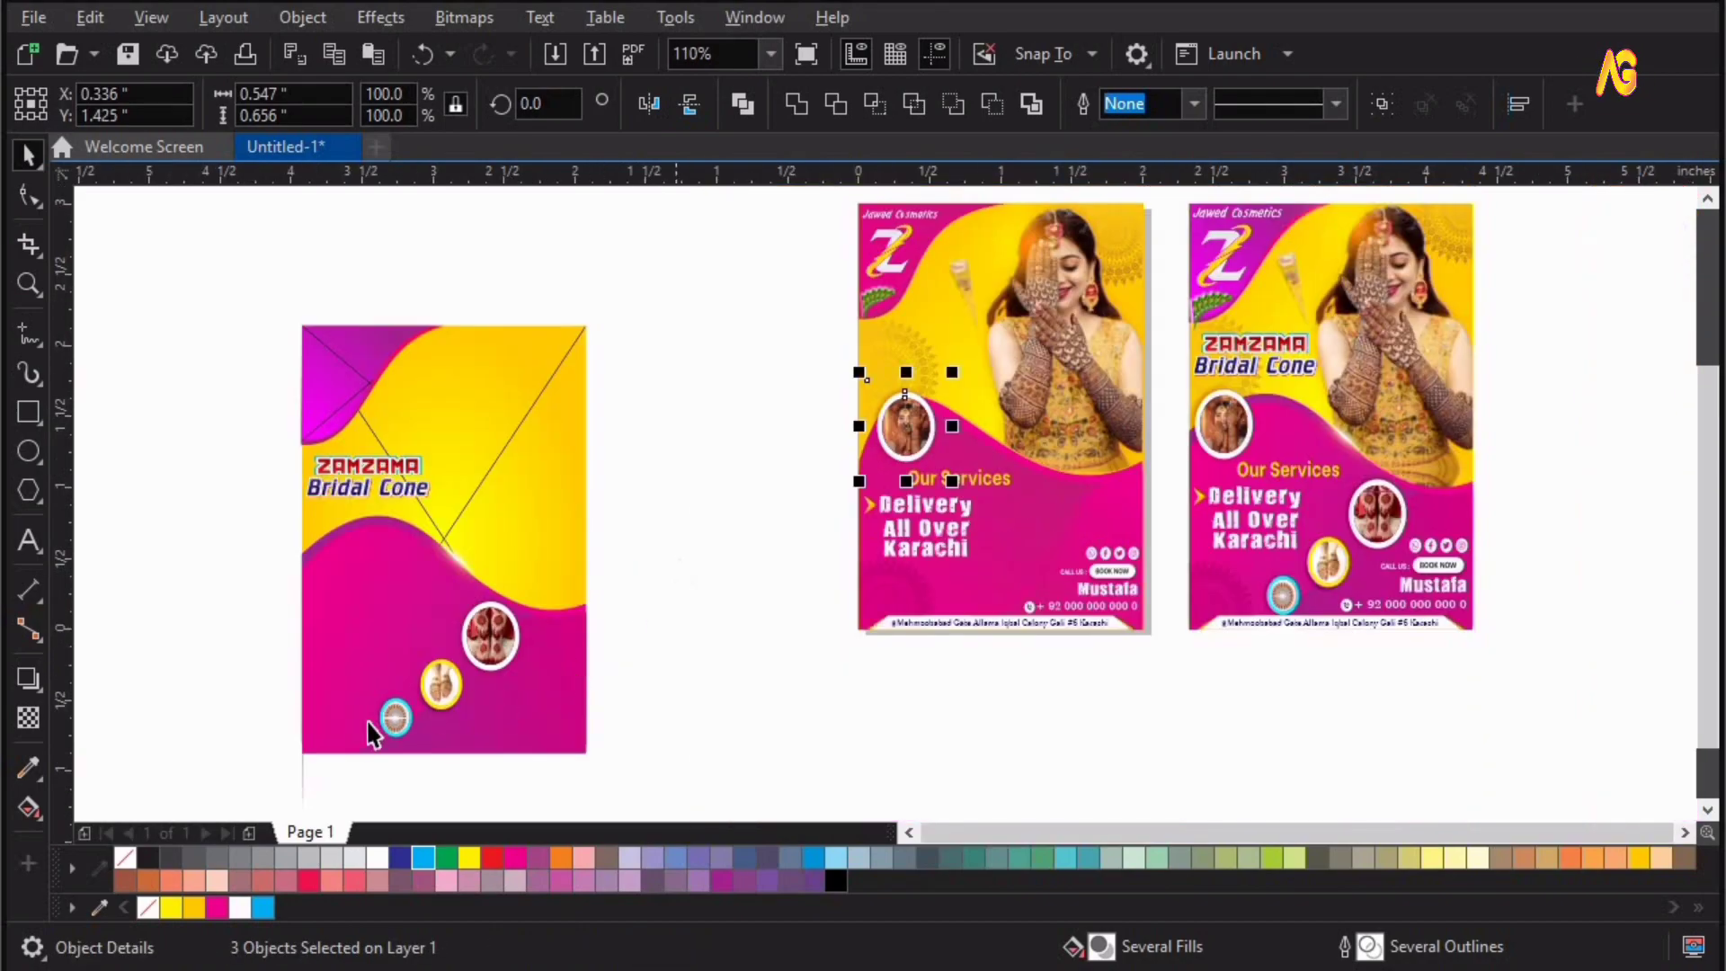
# Group the three remaining oval mehndi photos and move them onto the page's magenta area beside the services text.
pyautogui.moveTo(338, 751); pyautogui.dragTo(338, 755)
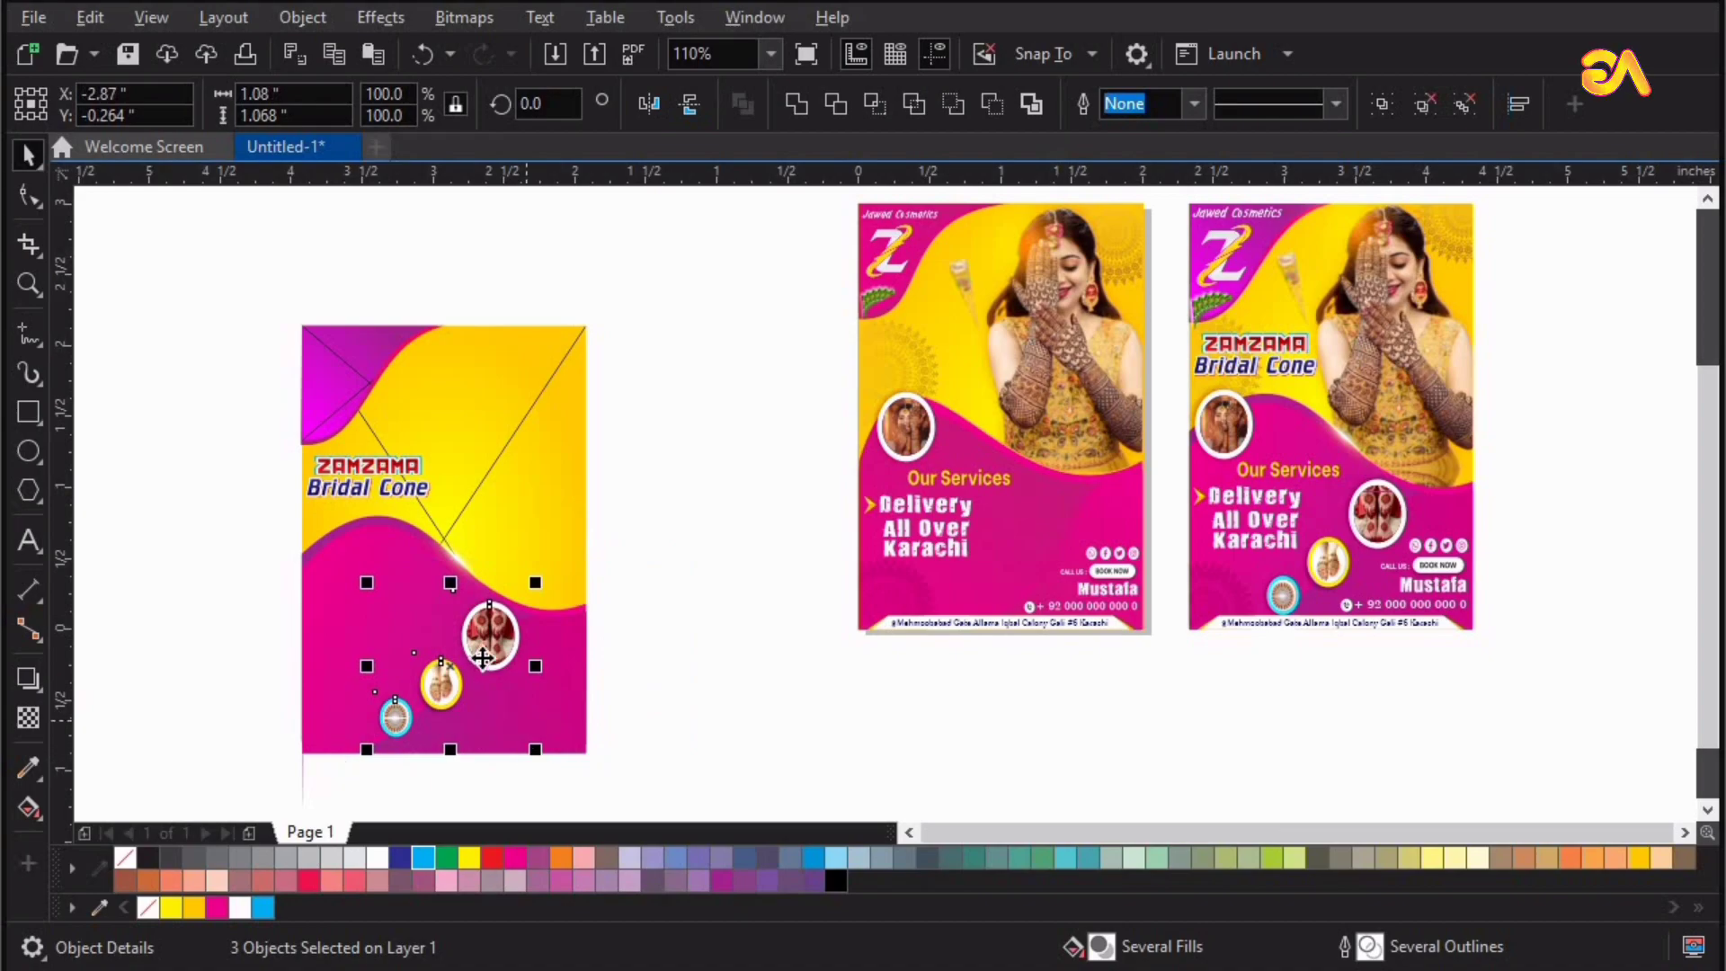
pyautogui.hotkey('ctrl', 'g')
pyautogui.moveTo(980, 539); pyautogui.dragTo(1072, 530)
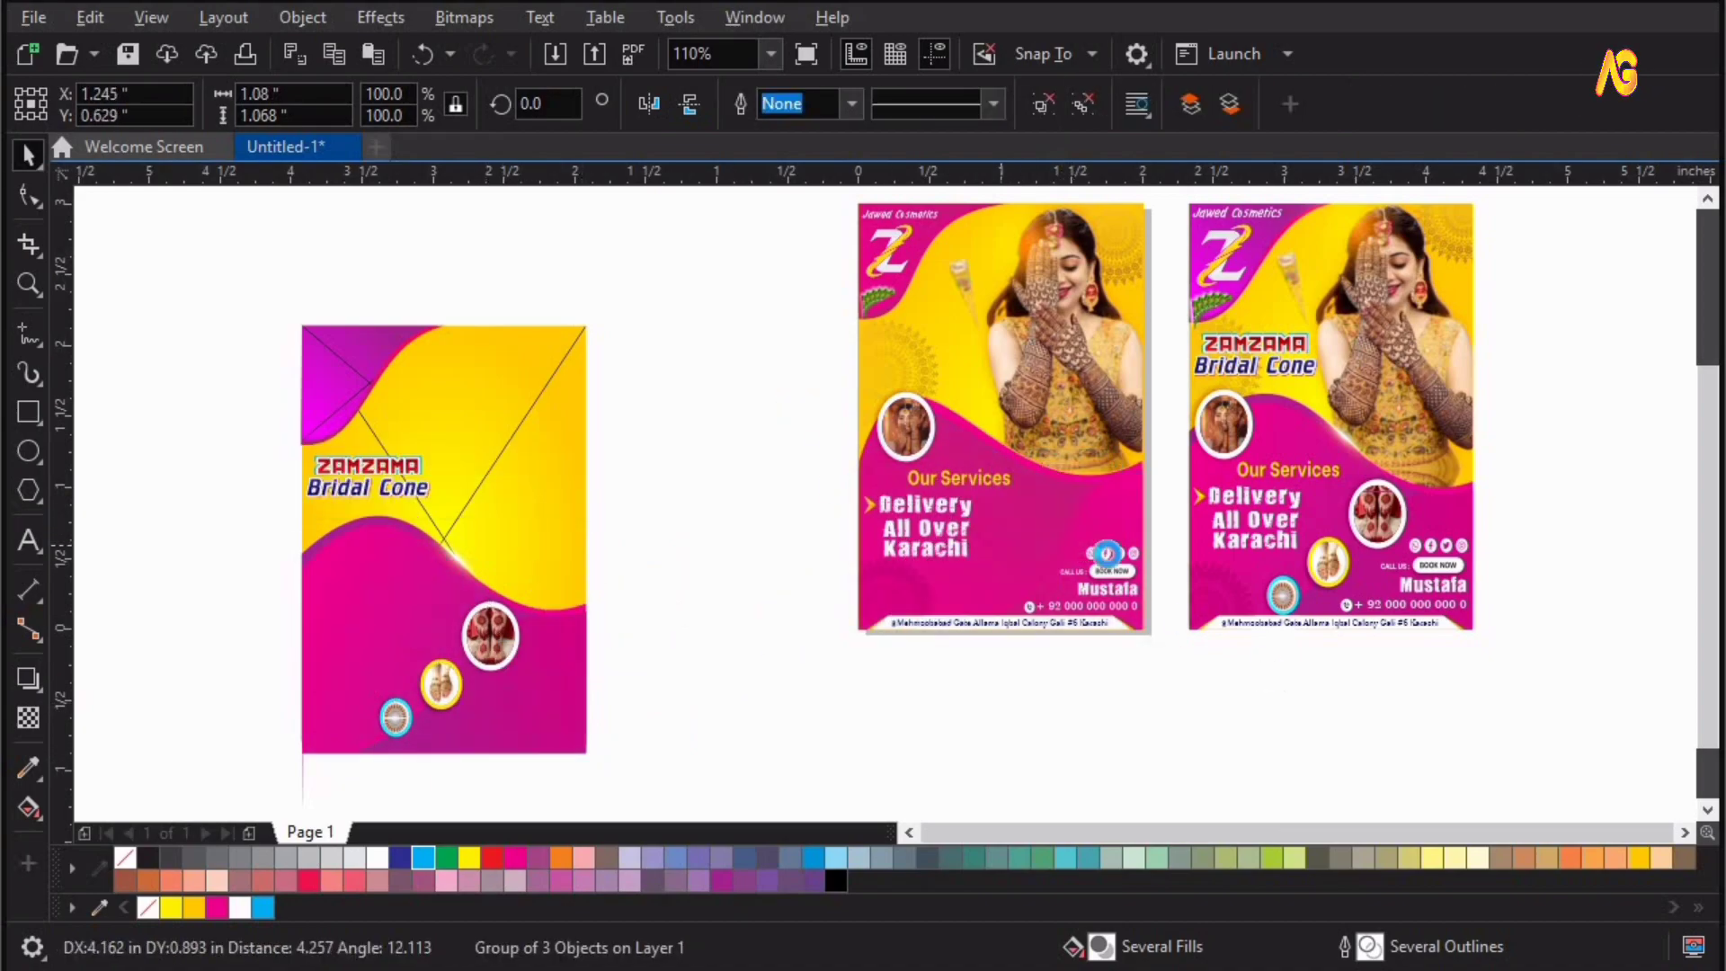
# Scale the group of three oval photos down to 93.1% and position it between the services text and the contact block.
pyautogui.press('z')
pyautogui.moveTo(803, 406); pyautogui.dragTo(1267, 673)
pyautogui.press('space')
pyautogui.moveTo(1082, 313); pyautogui.dragTo(1084, 332)
pyautogui.moveTo(966, 481); pyautogui.dragTo(952, 486)
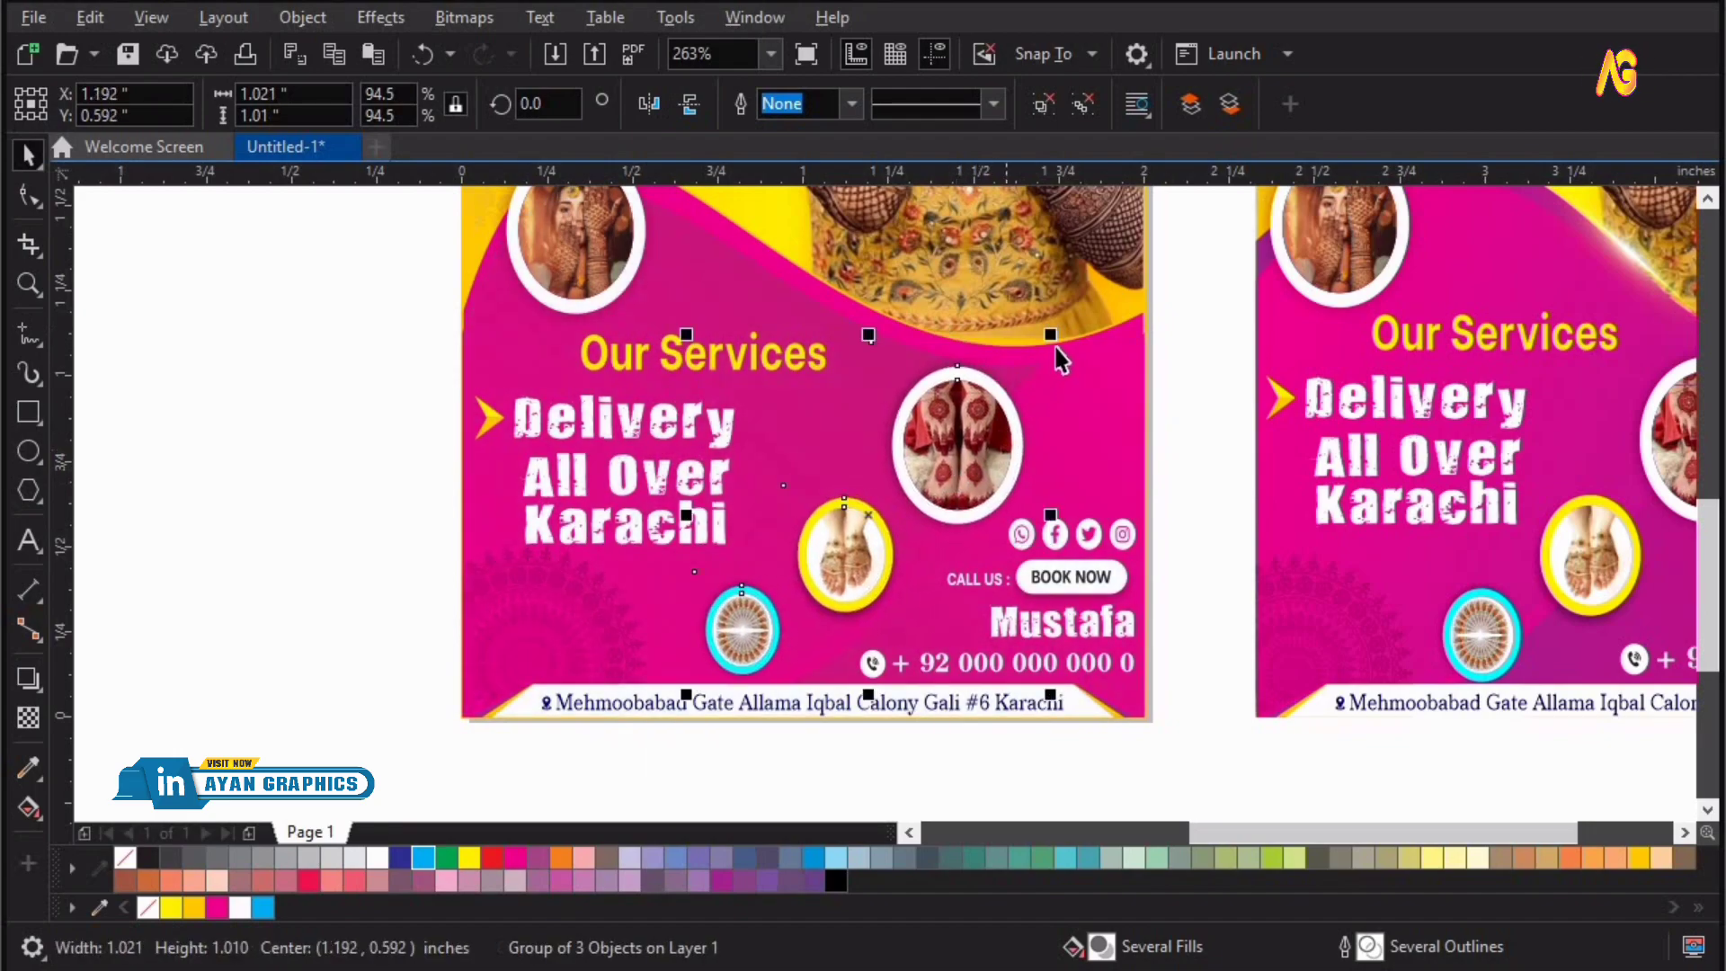
pyautogui.moveTo(1055, 335); pyautogui.dragTo(1050, 346)
pyautogui.press('z')
pyautogui.moveTo(521, 304); pyautogui.dragTo(1195, 750)
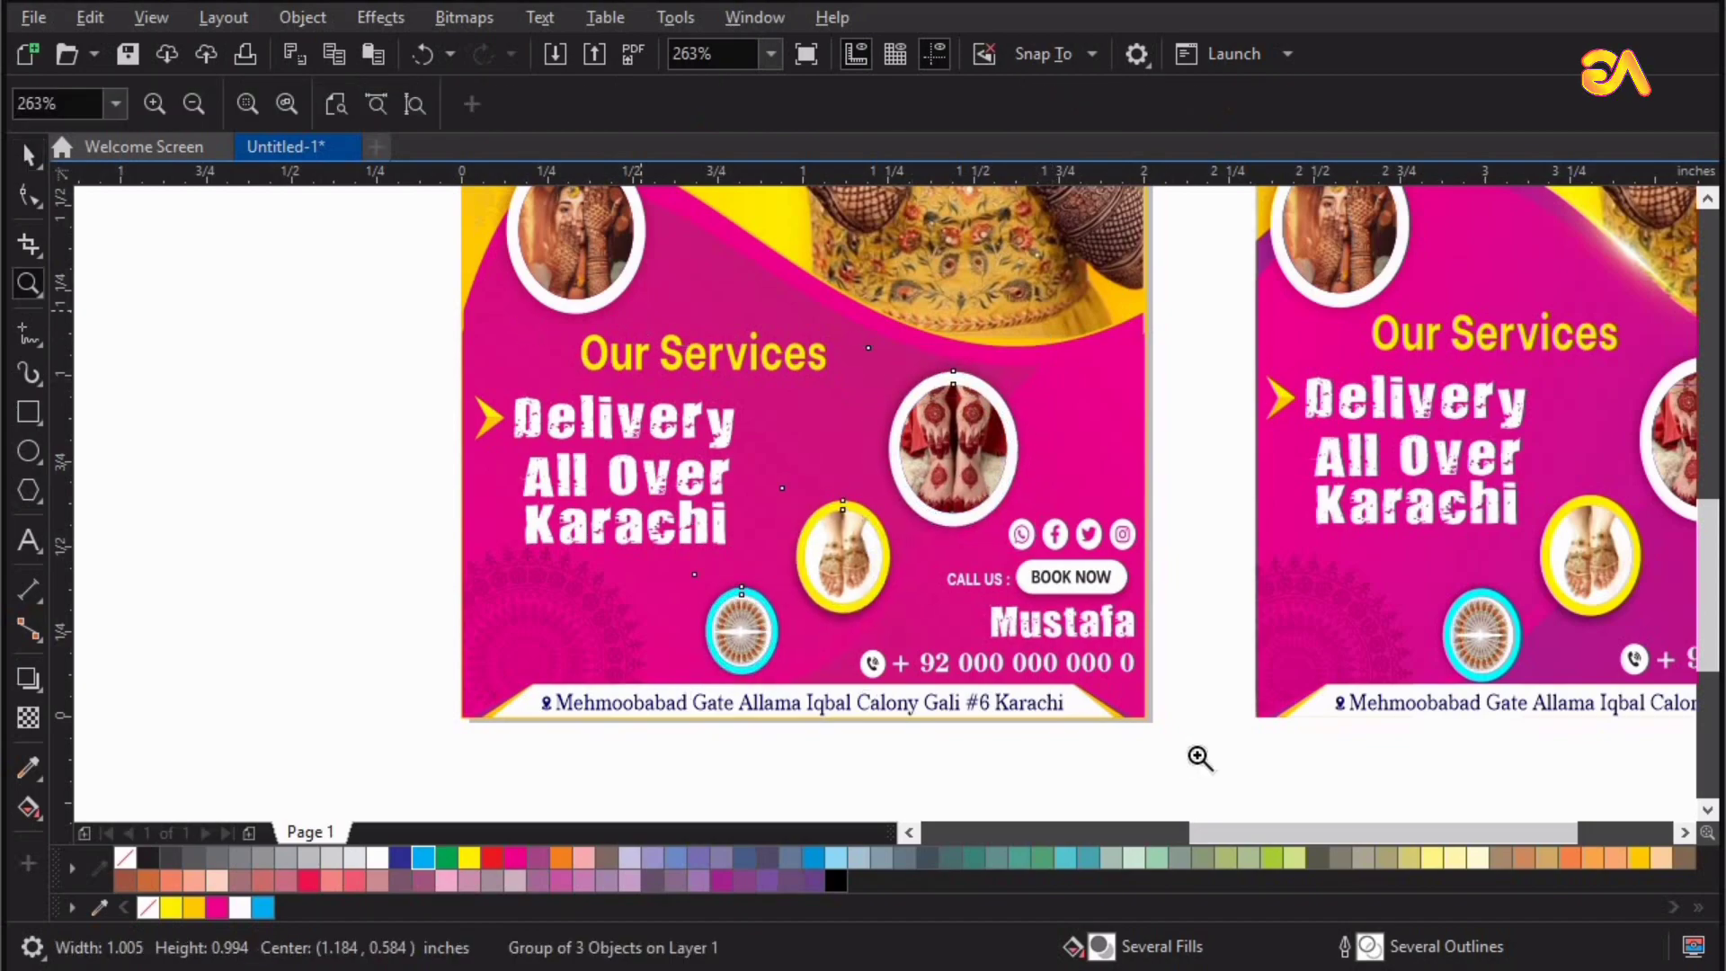
pyautogui.press('space')
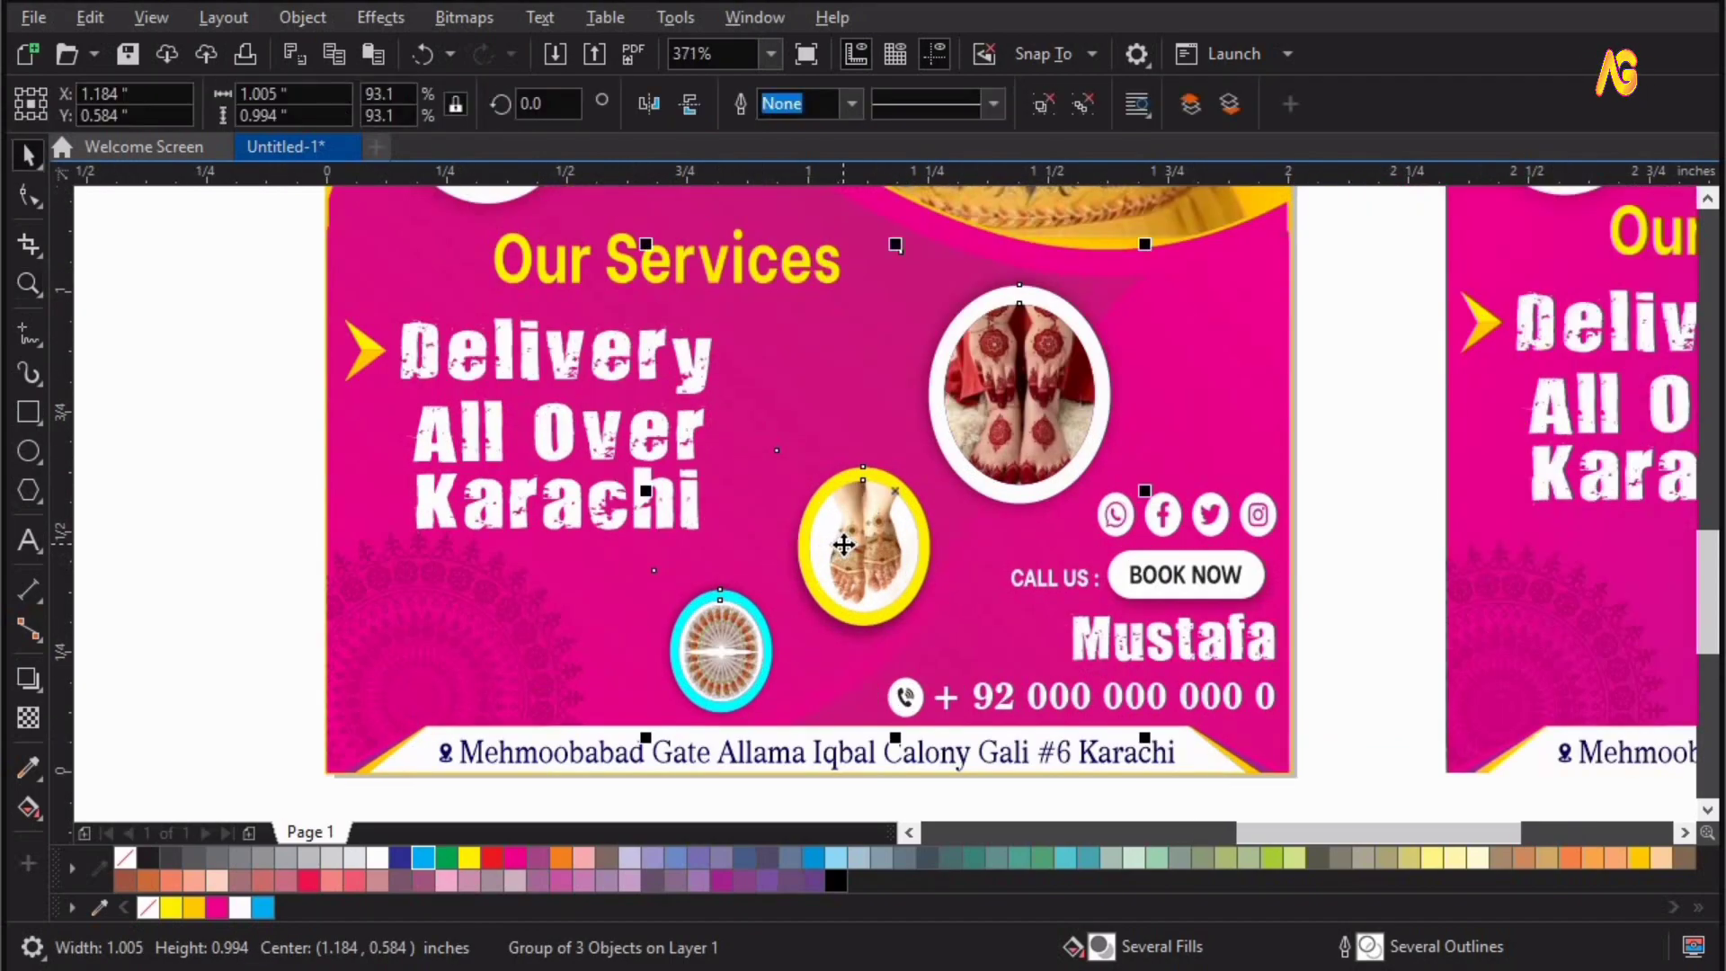
pyautogui.click(842, 545)
# Move the ZAMZAMA and Bridal Cone title texts onto the page's yellow area above the oval bride photo.
pyautogui.press('F4')
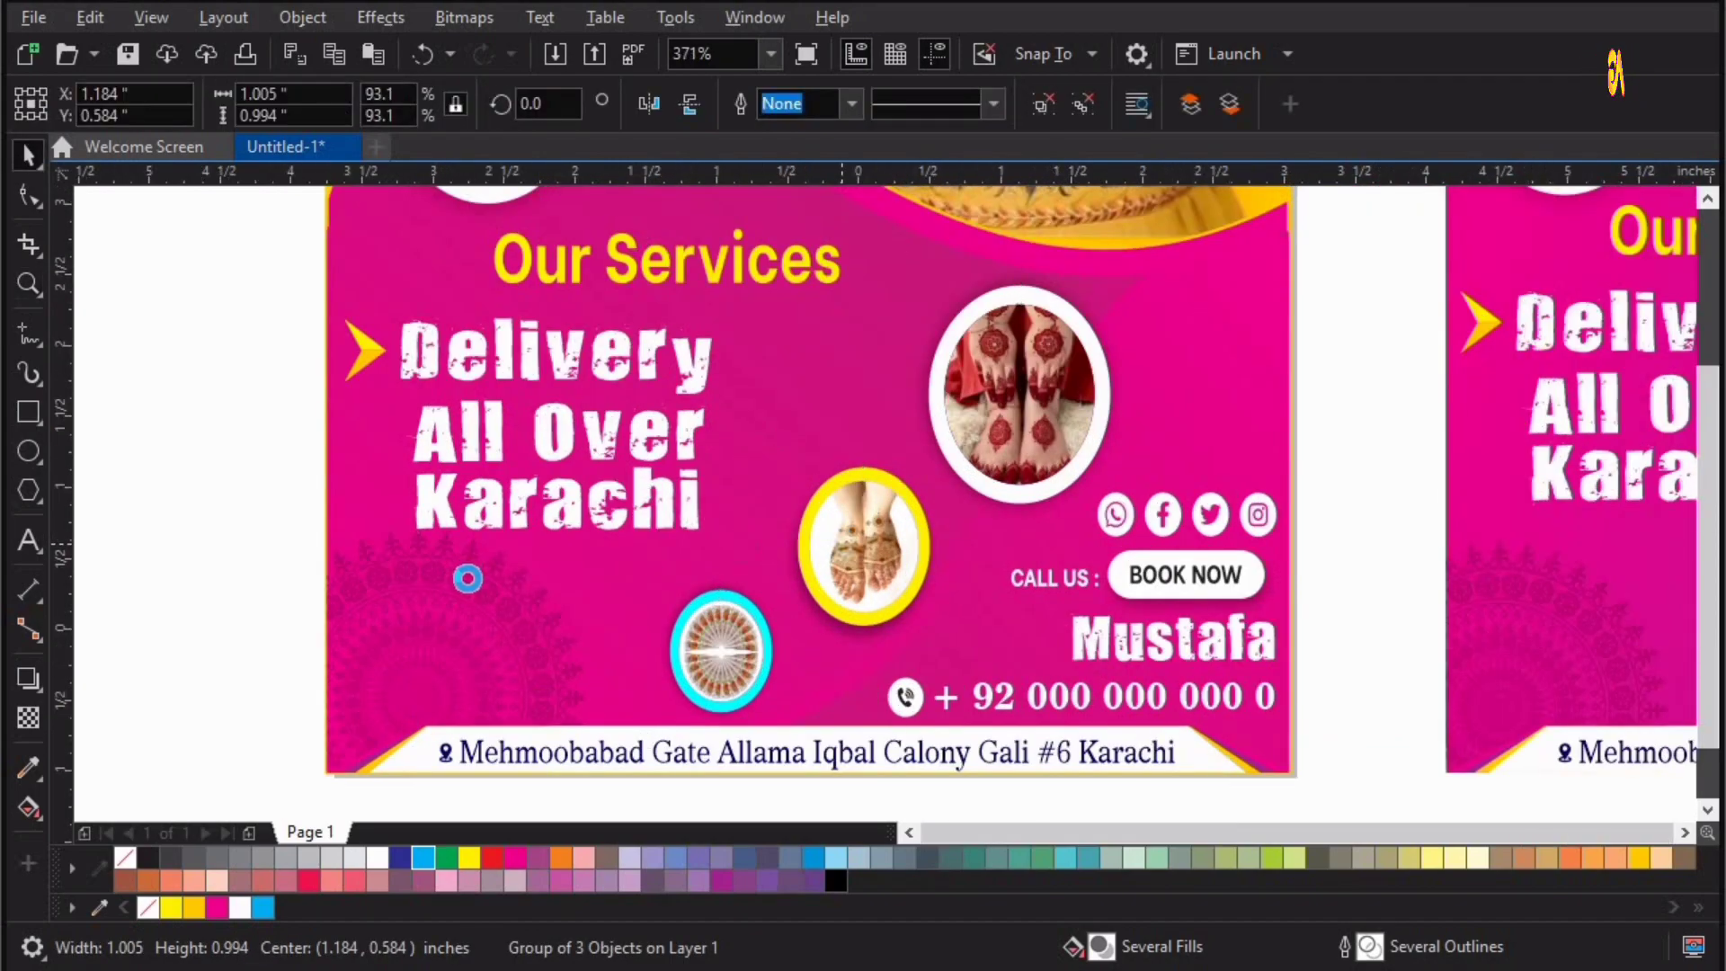
pyautogui.press('z')
pyautogui.press('space')
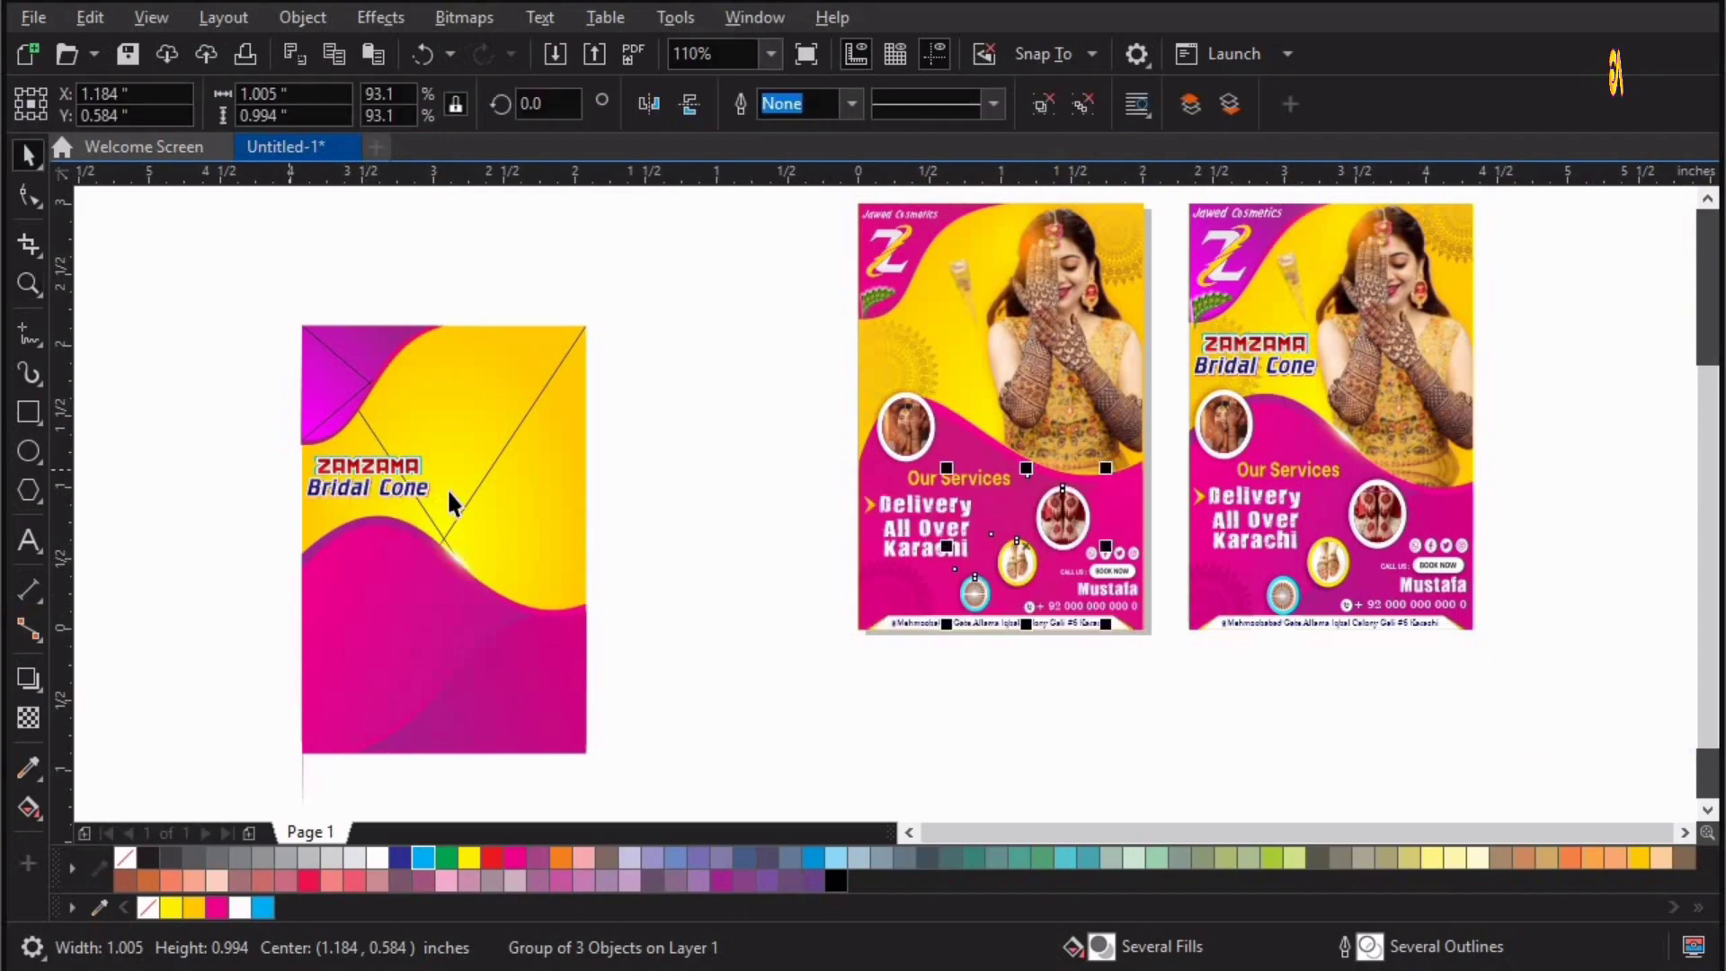
pyautogui.moveTo(419, 491); pyautogui.dragTo(422, 503)
pyautogui.moveTo(924, 354); pyautogui.dragTo(1019, 418)
# Narrow the two title texts to about 0.817 inches wide and shift them right by 0.012 inches.
pyautogui.press('space')
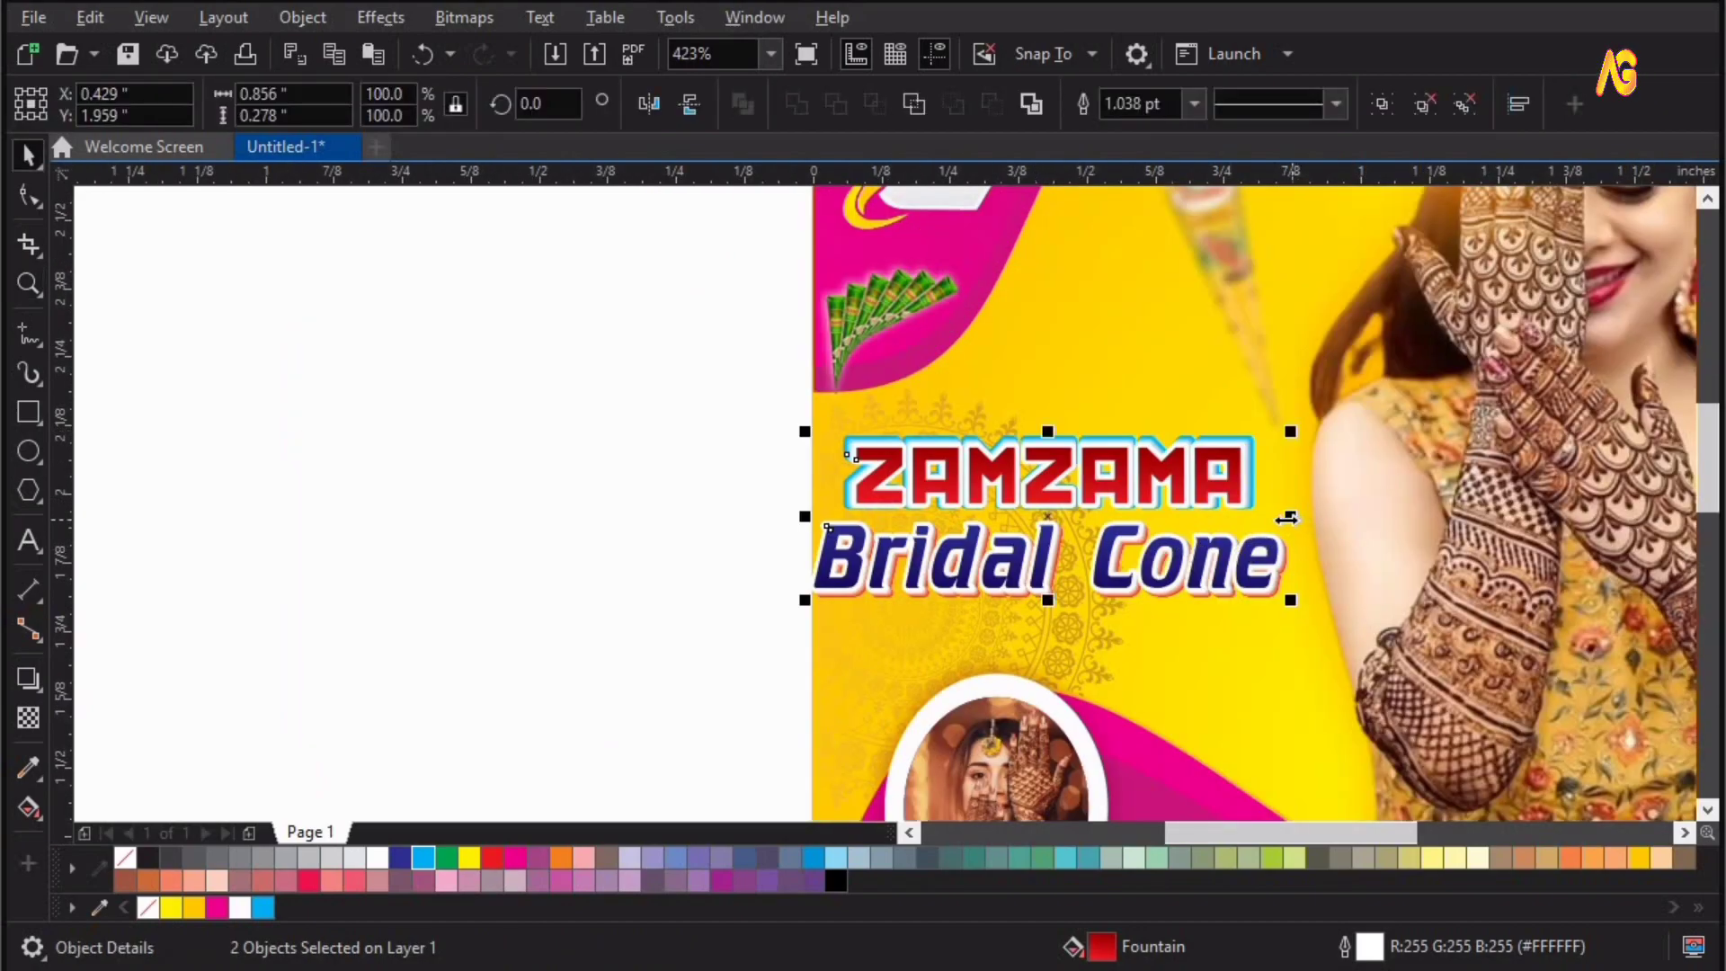
pyautogui.moveTo(1288, 518); pyautogui.dragTo(1268, 518)
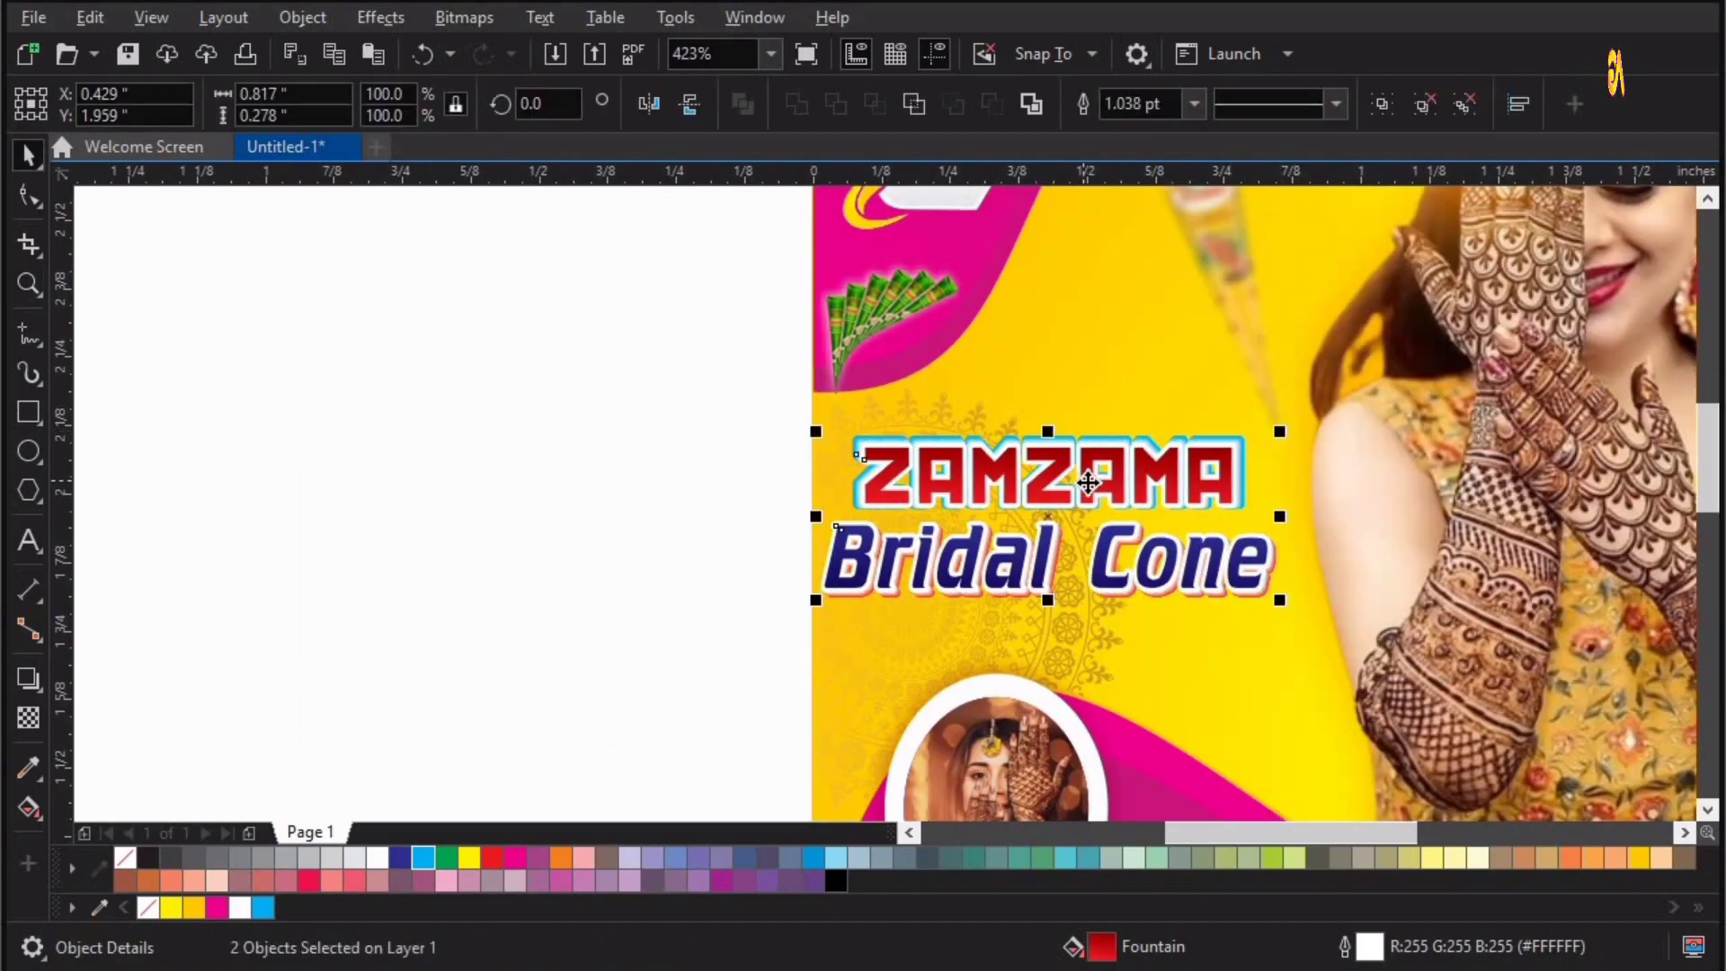
pyautogui.moveTo(1092, 484); pyautogui.dragTo(1098, 484)
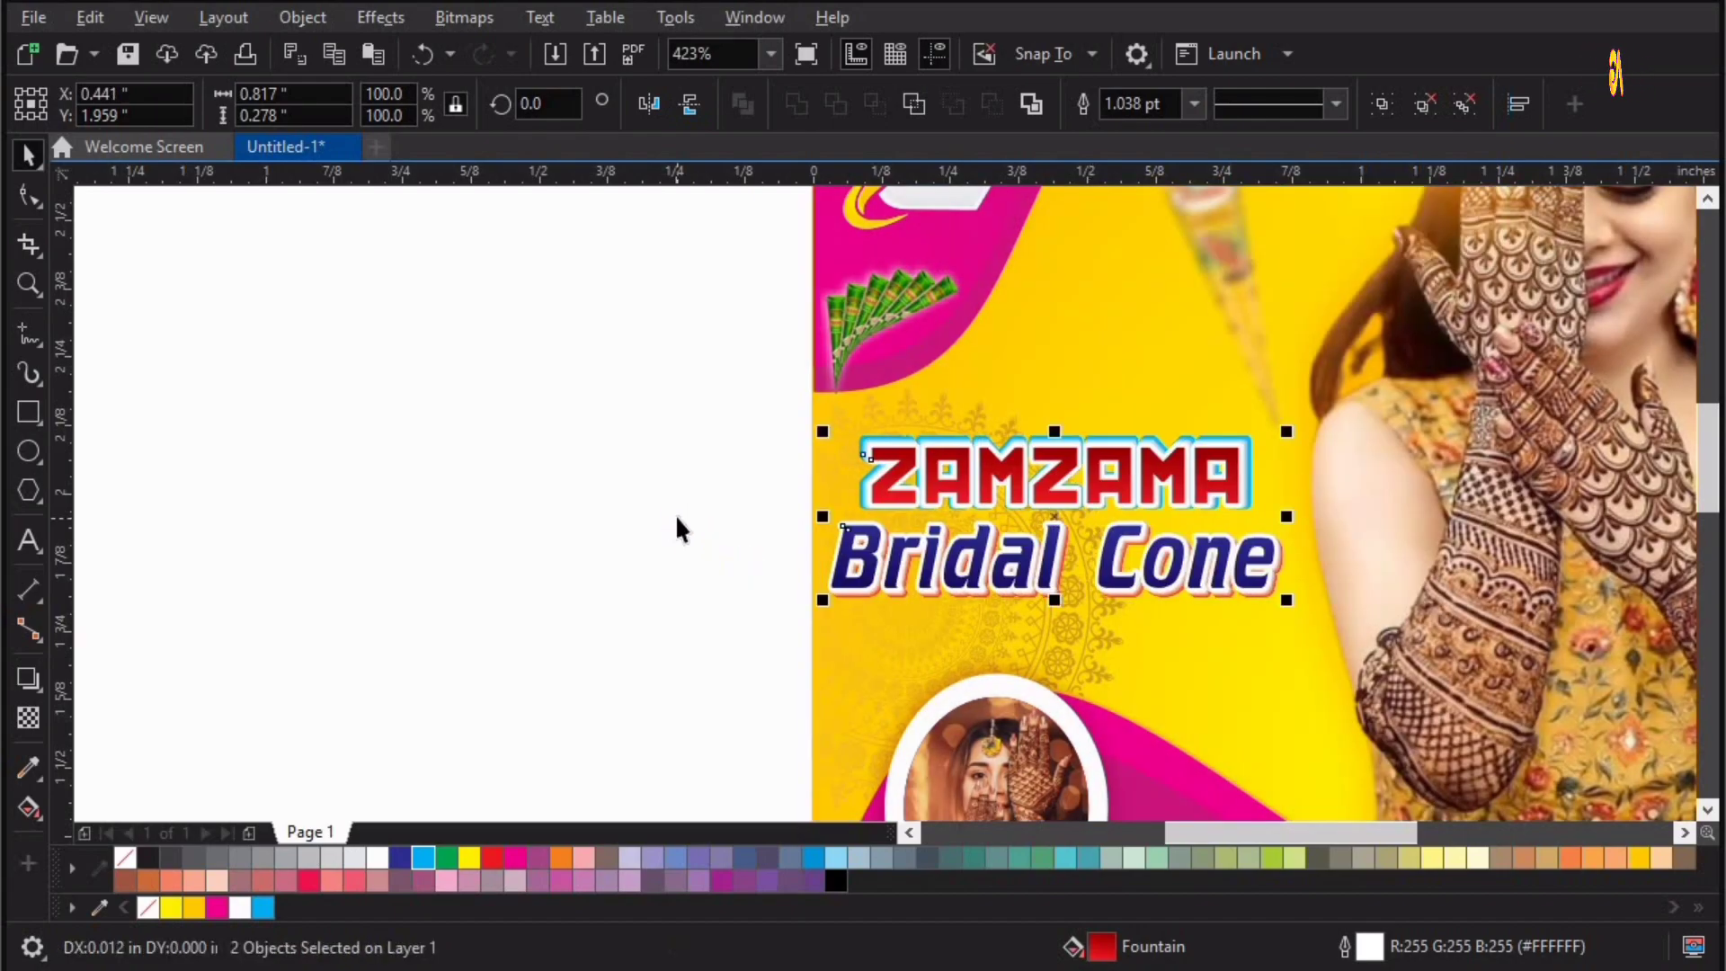
# Delete the leftover magenta-yellow background shapes lying off the page to the left of the poster.
pyautogui.click(676, 515)
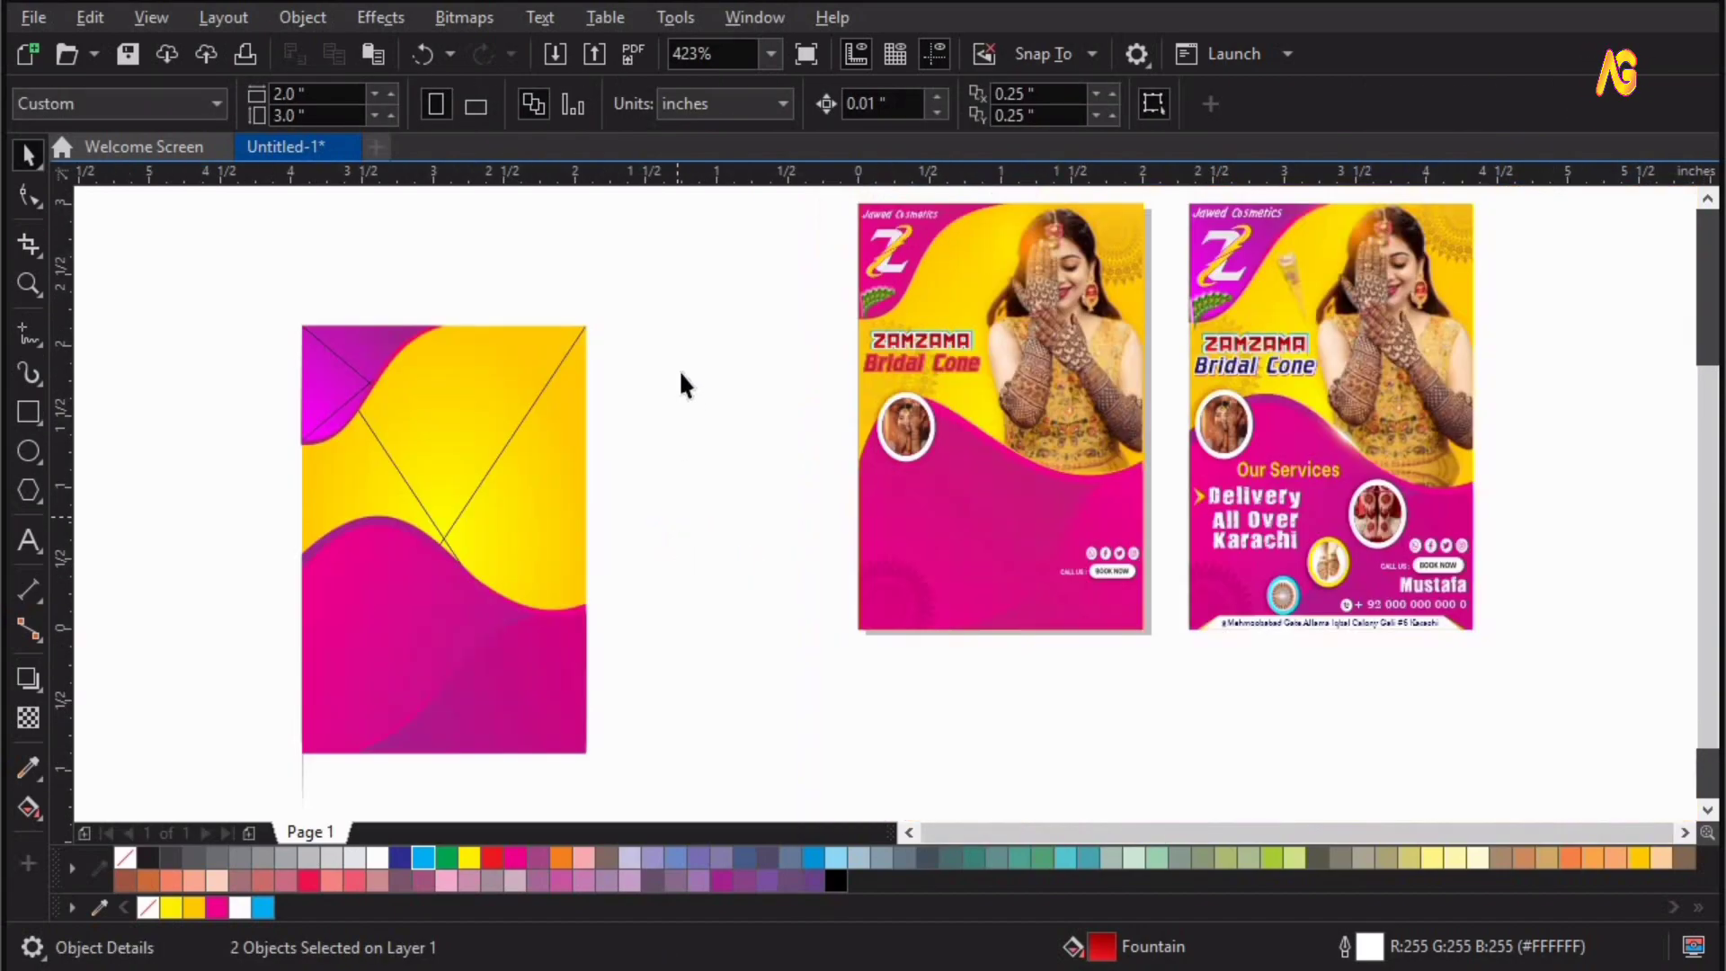
pyautogui.moveTo(127, 854); pyautogui.dragTo(144, 849)
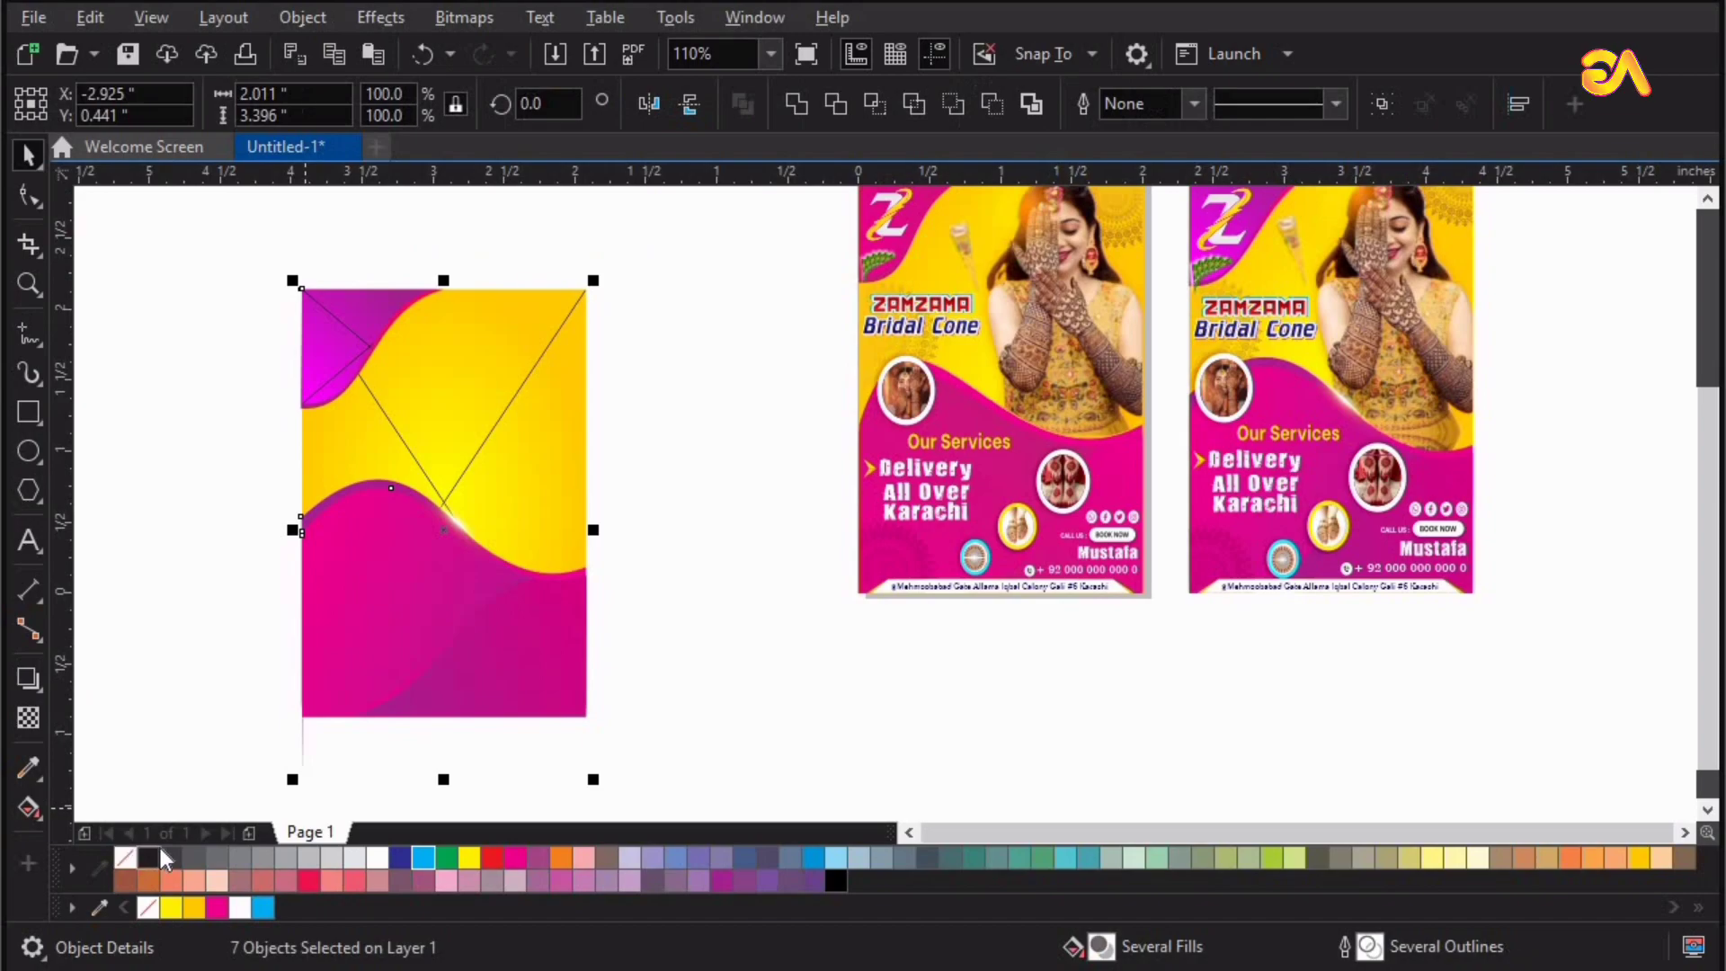
pyautogui.press('Delete')
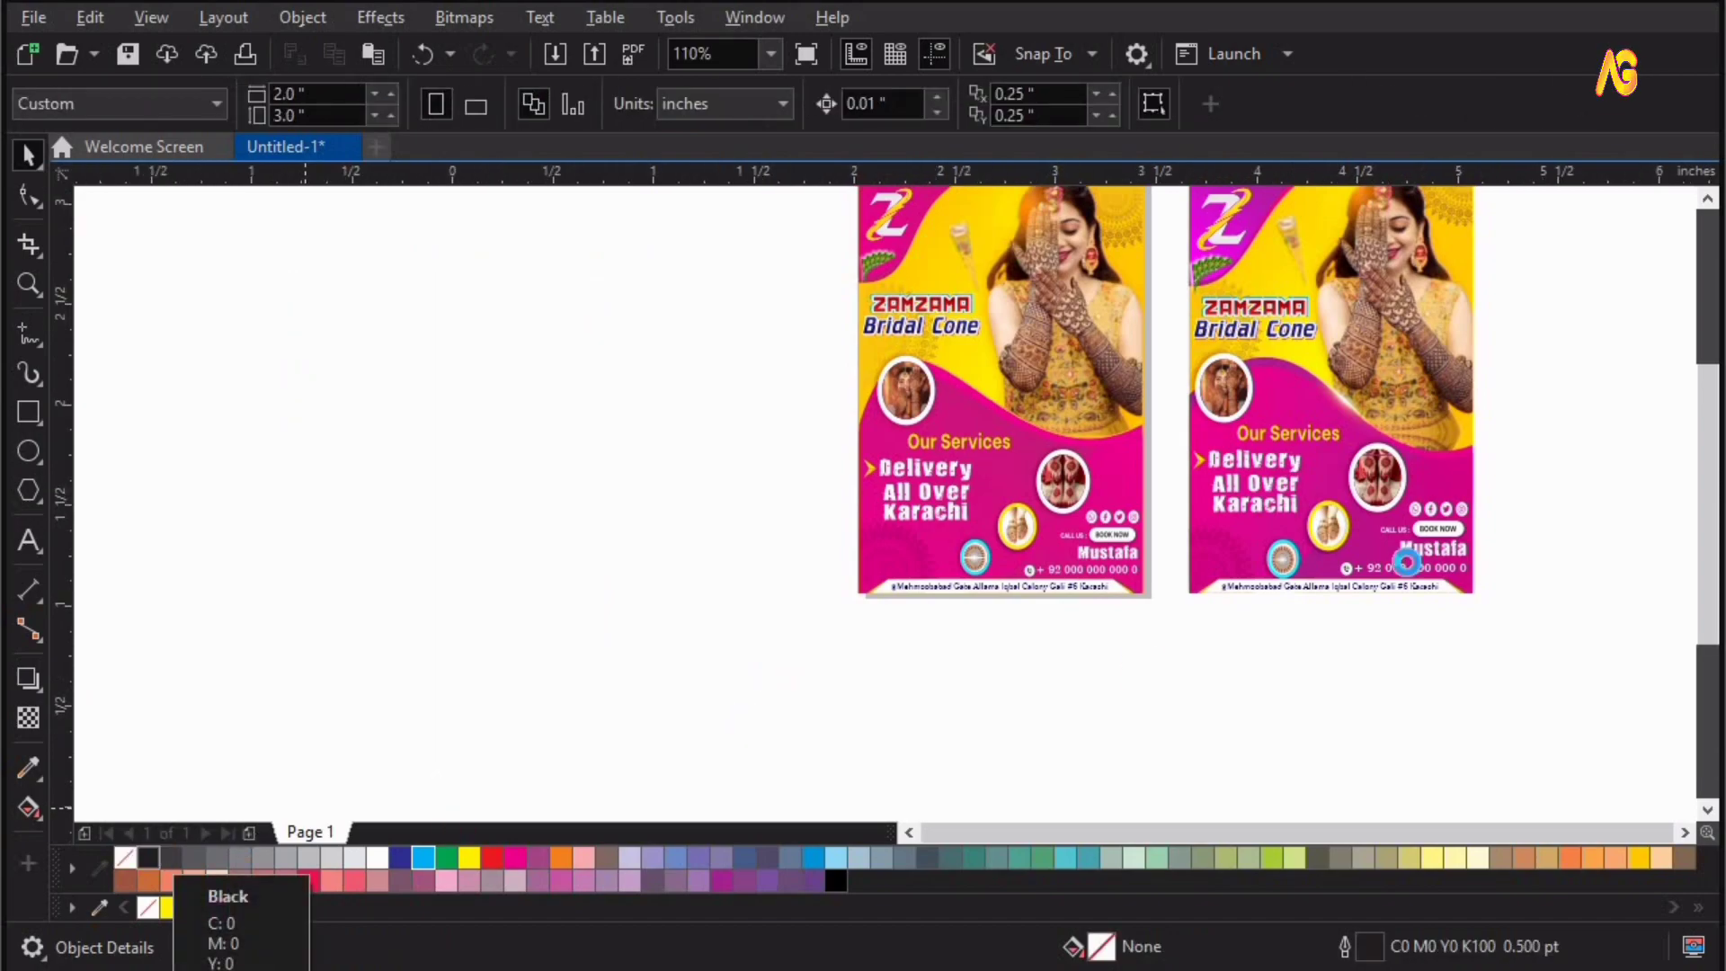
pyautogui.scroll(-2, 1136, 505)
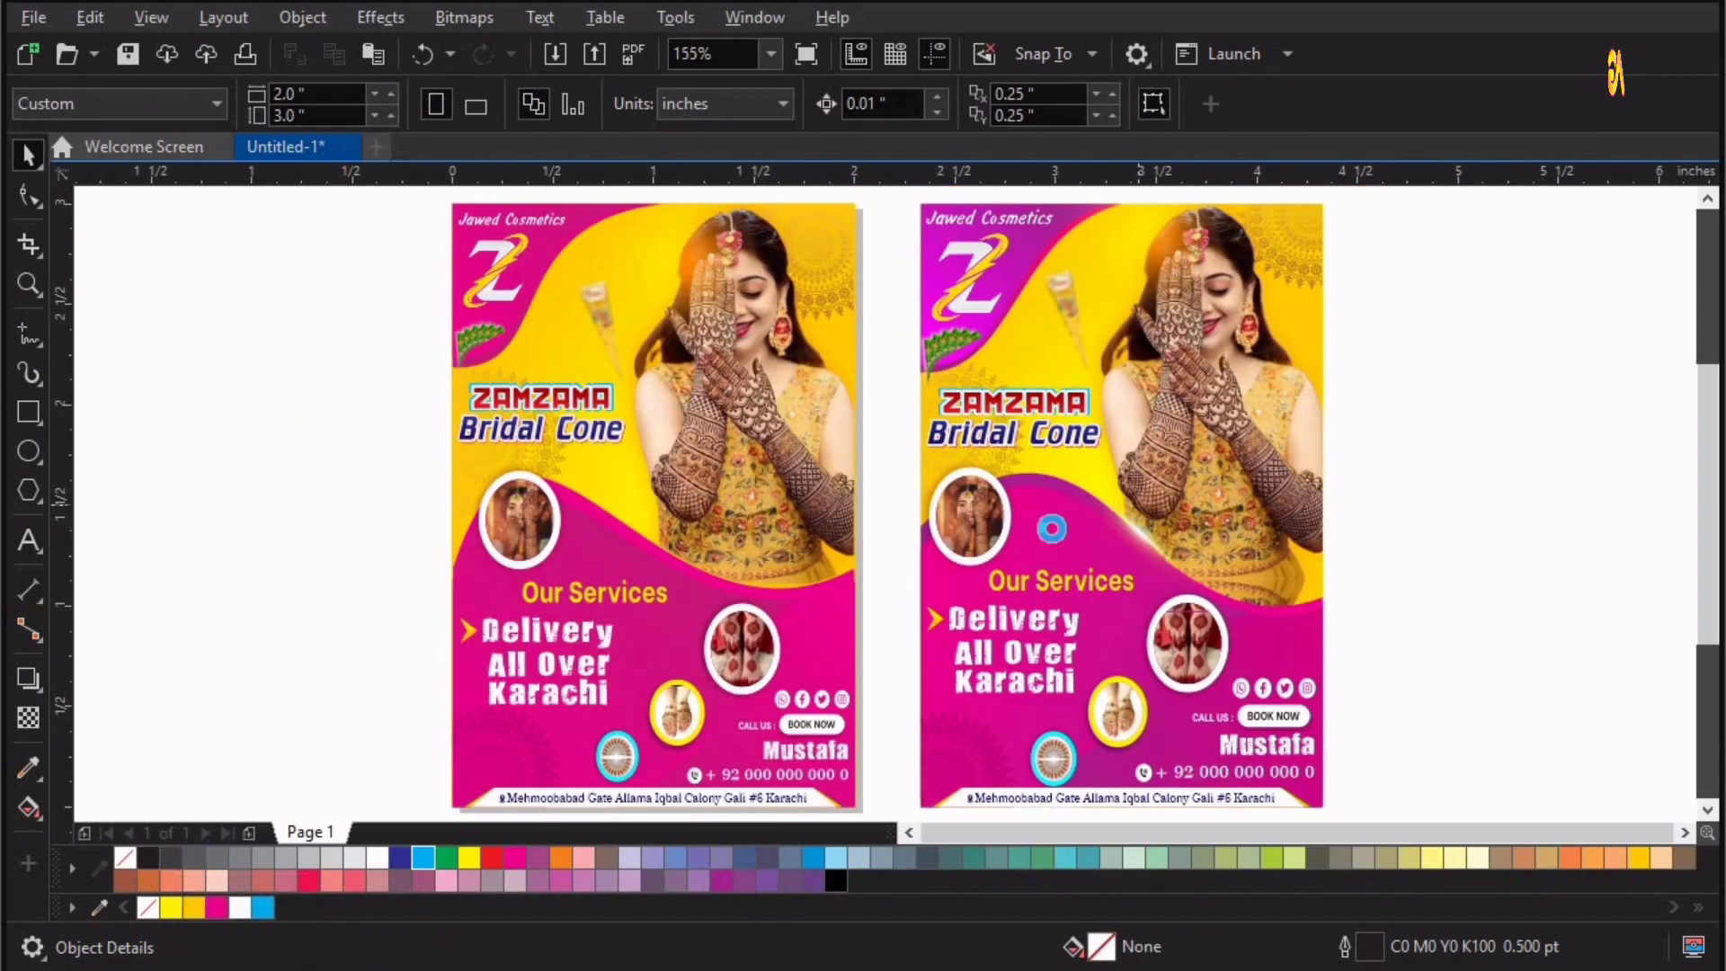
# Delete the rebuilt poster's objects from the page and centre the grouped reference poster on the page in their place.
pyautogui.moveTo(539, 289); pyautogui.dragTo(1016, 714)
pyautogui.press('Delete')
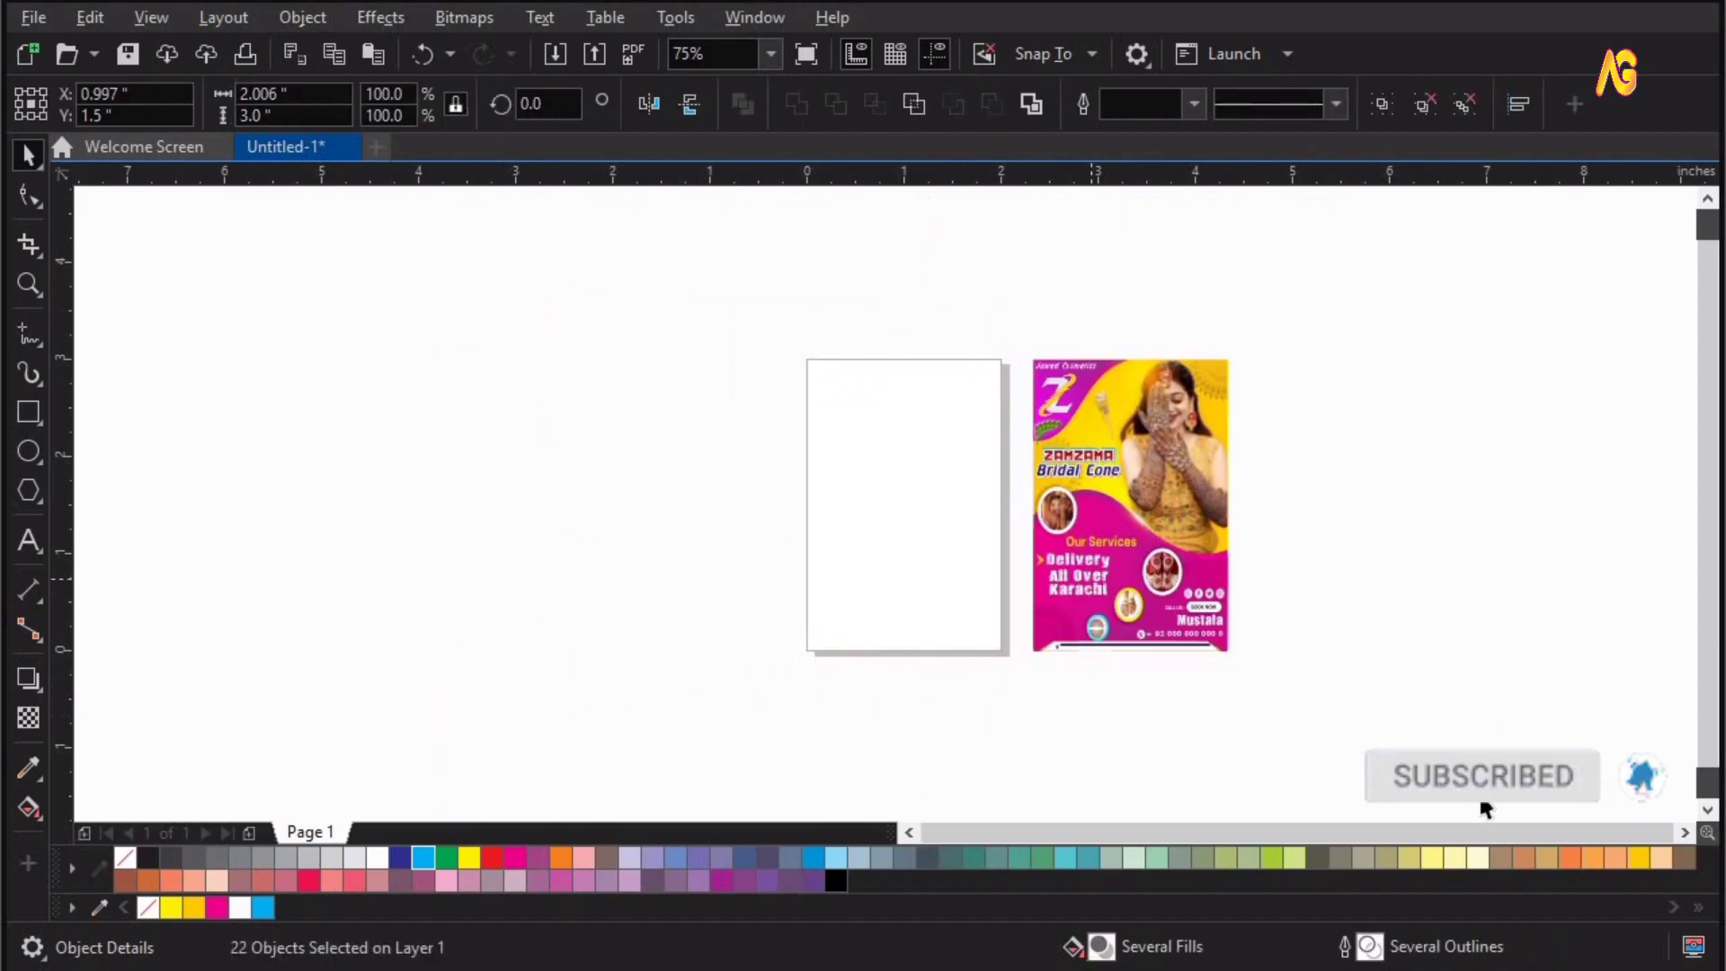
pyautogui.moveTo(1019, 304); pyautogui.dragTo(1415, 753)
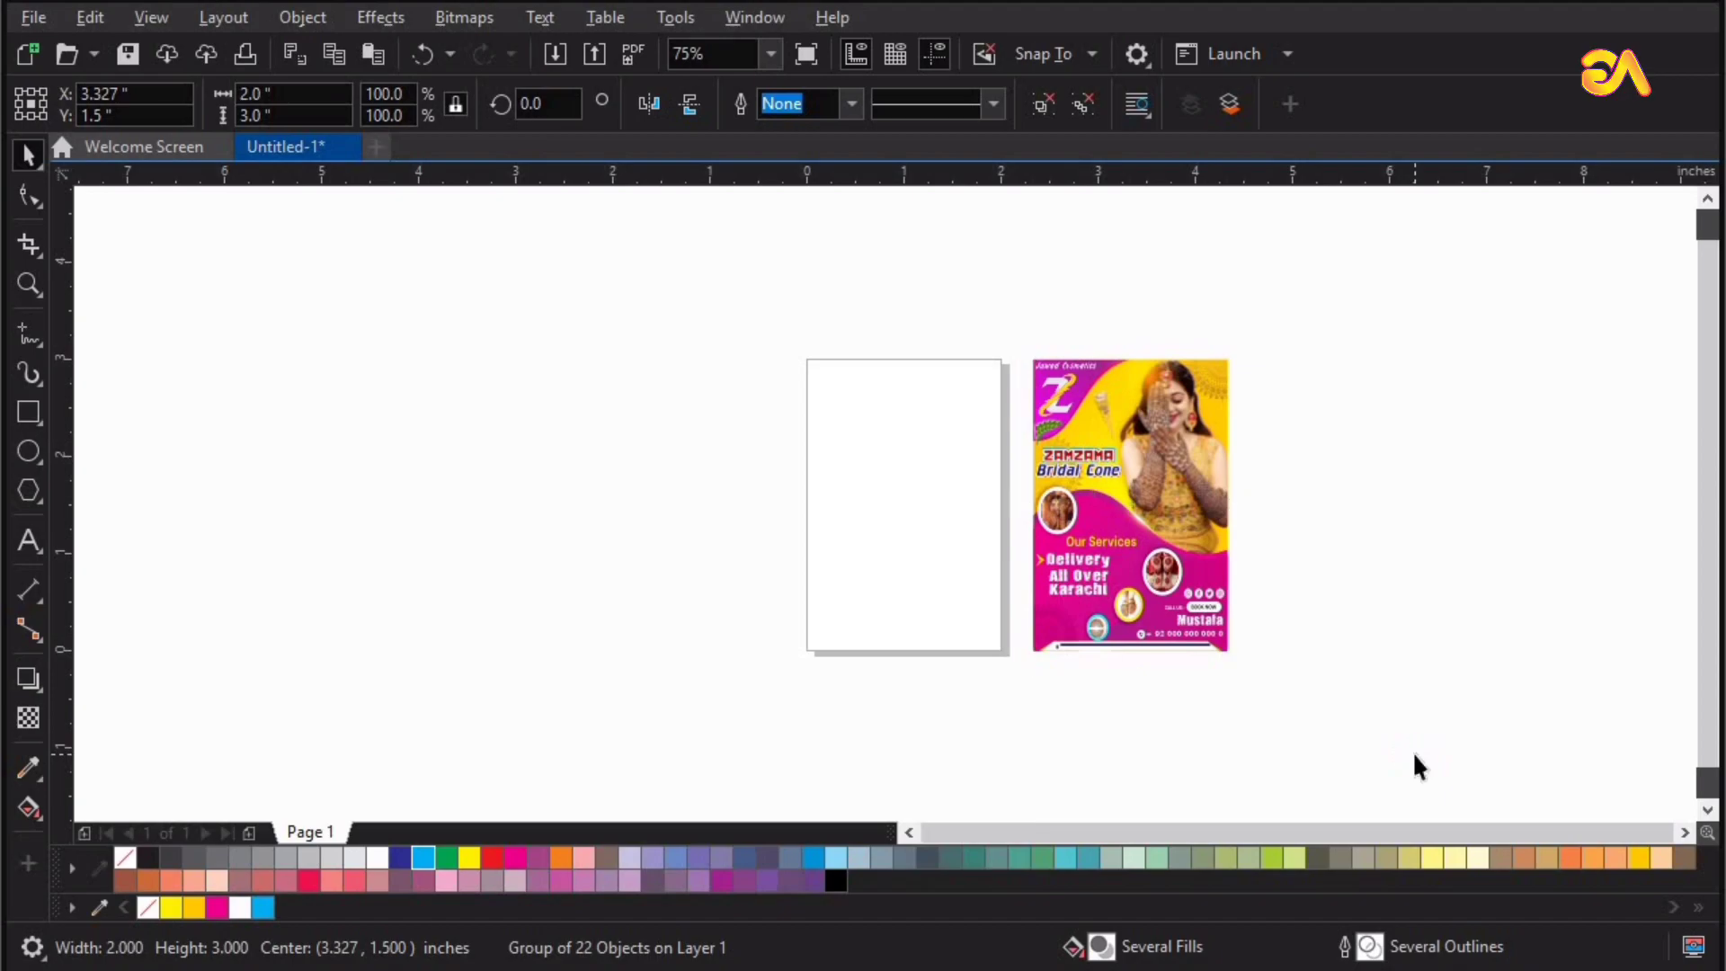
pyautogui.press('p')
pyautogui.hotkey('shift', 'F2')
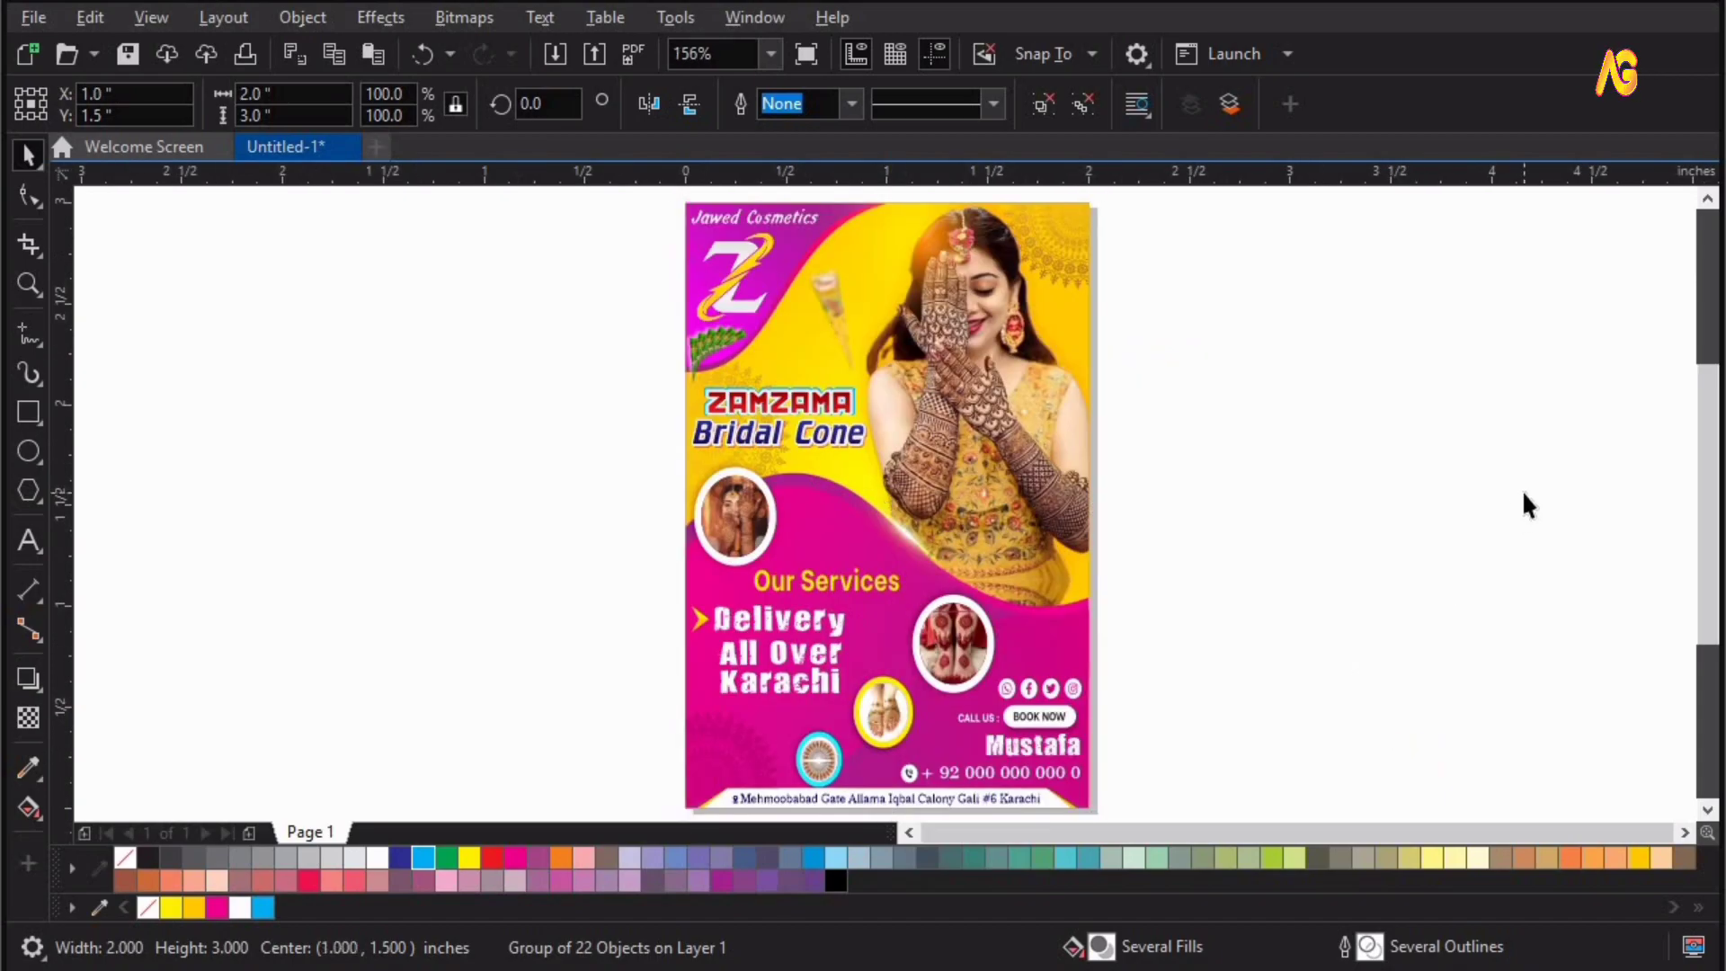